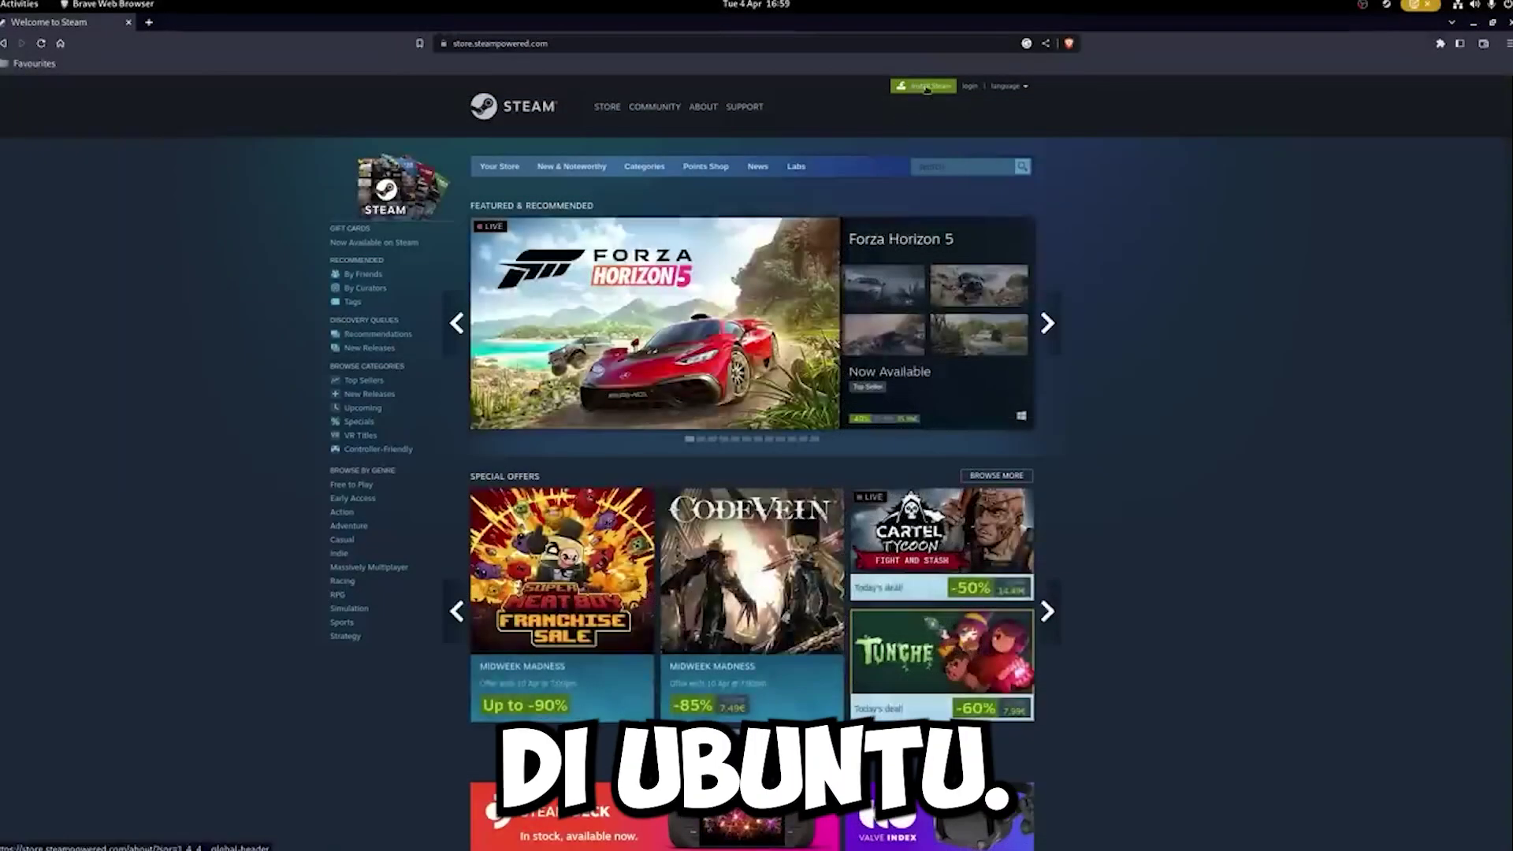
# - Search GNOME Software for 'steam' and launch the already installed Steam client
pyautogui.click(924, 85)
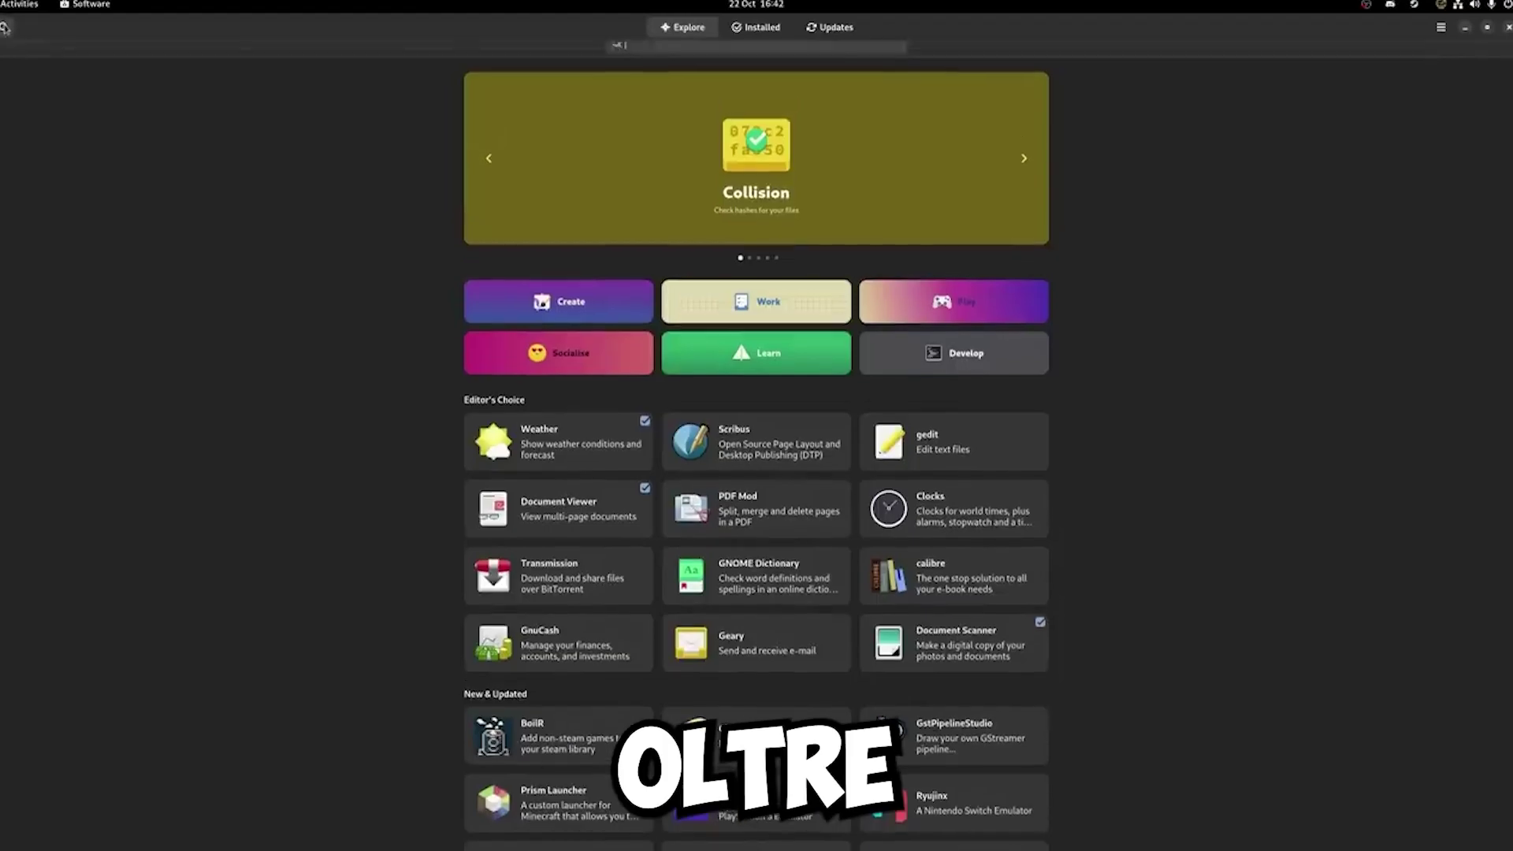
pyautogui.write('steam')
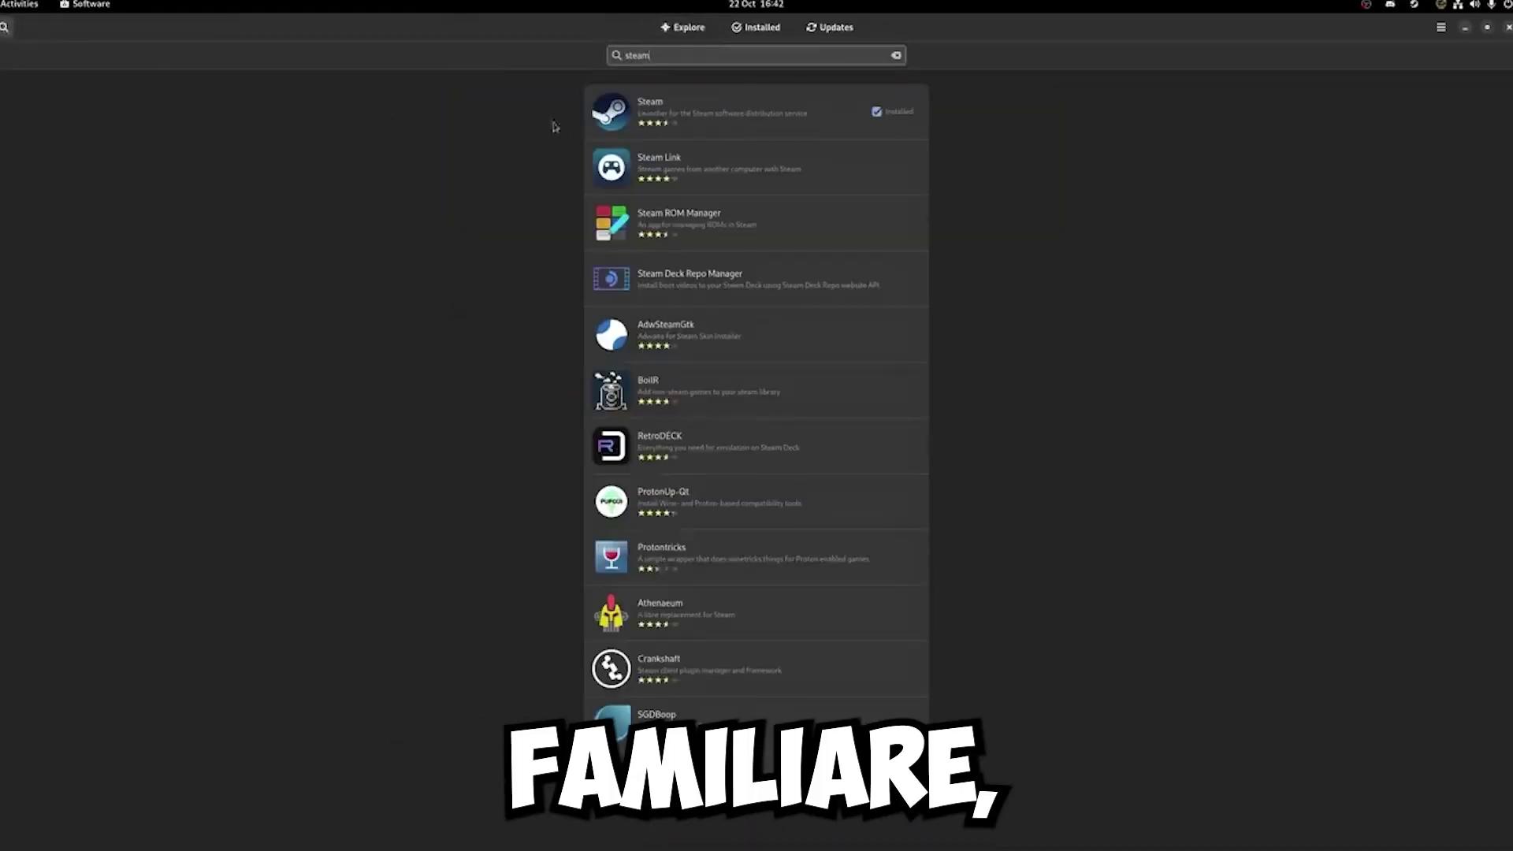
pyautogui.click(663, 111)
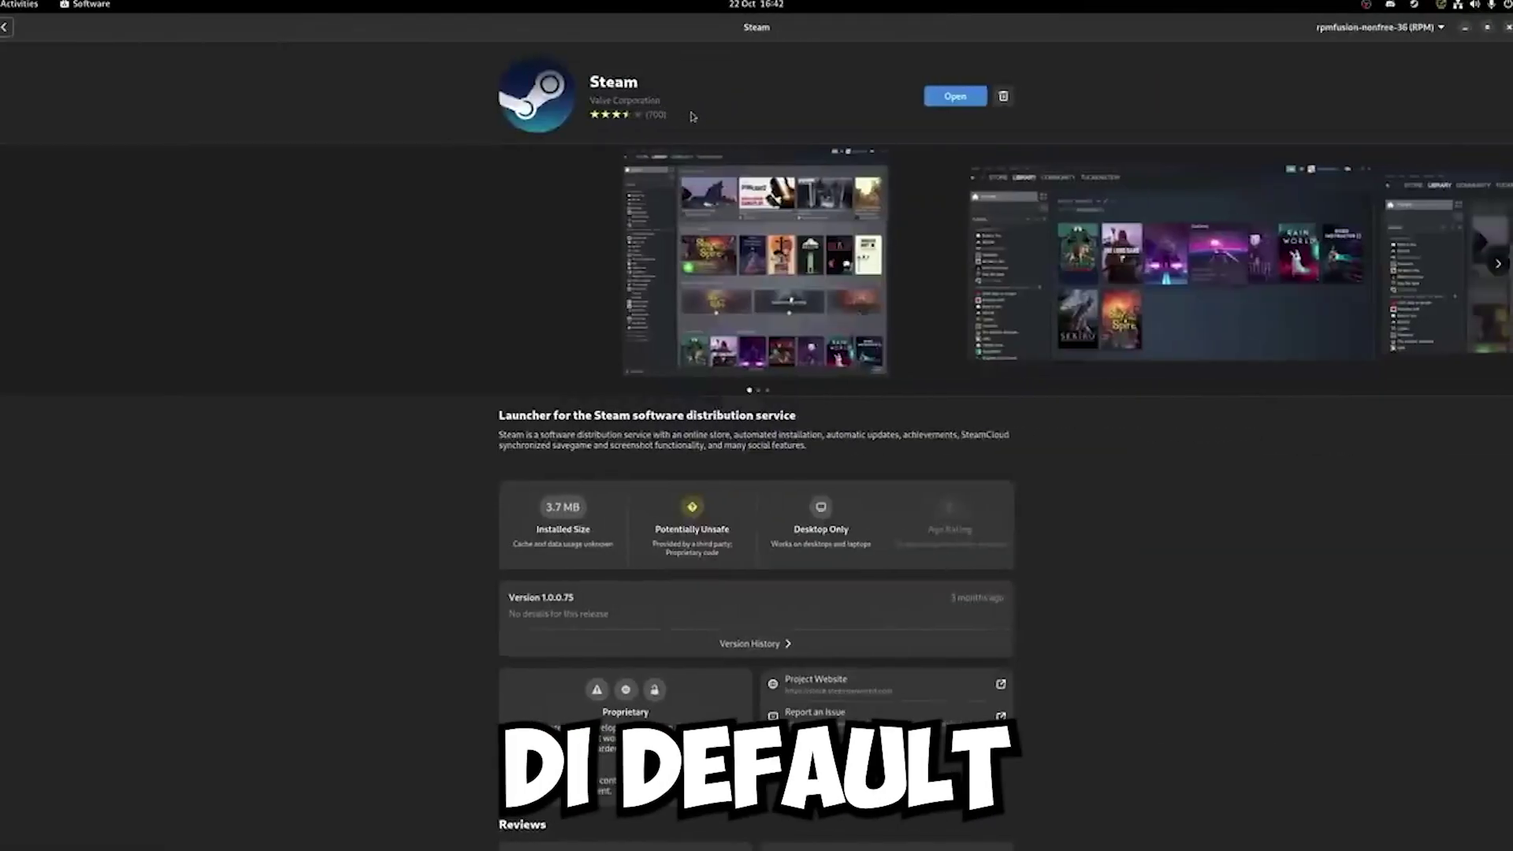
pyautogui.click(950, 101)
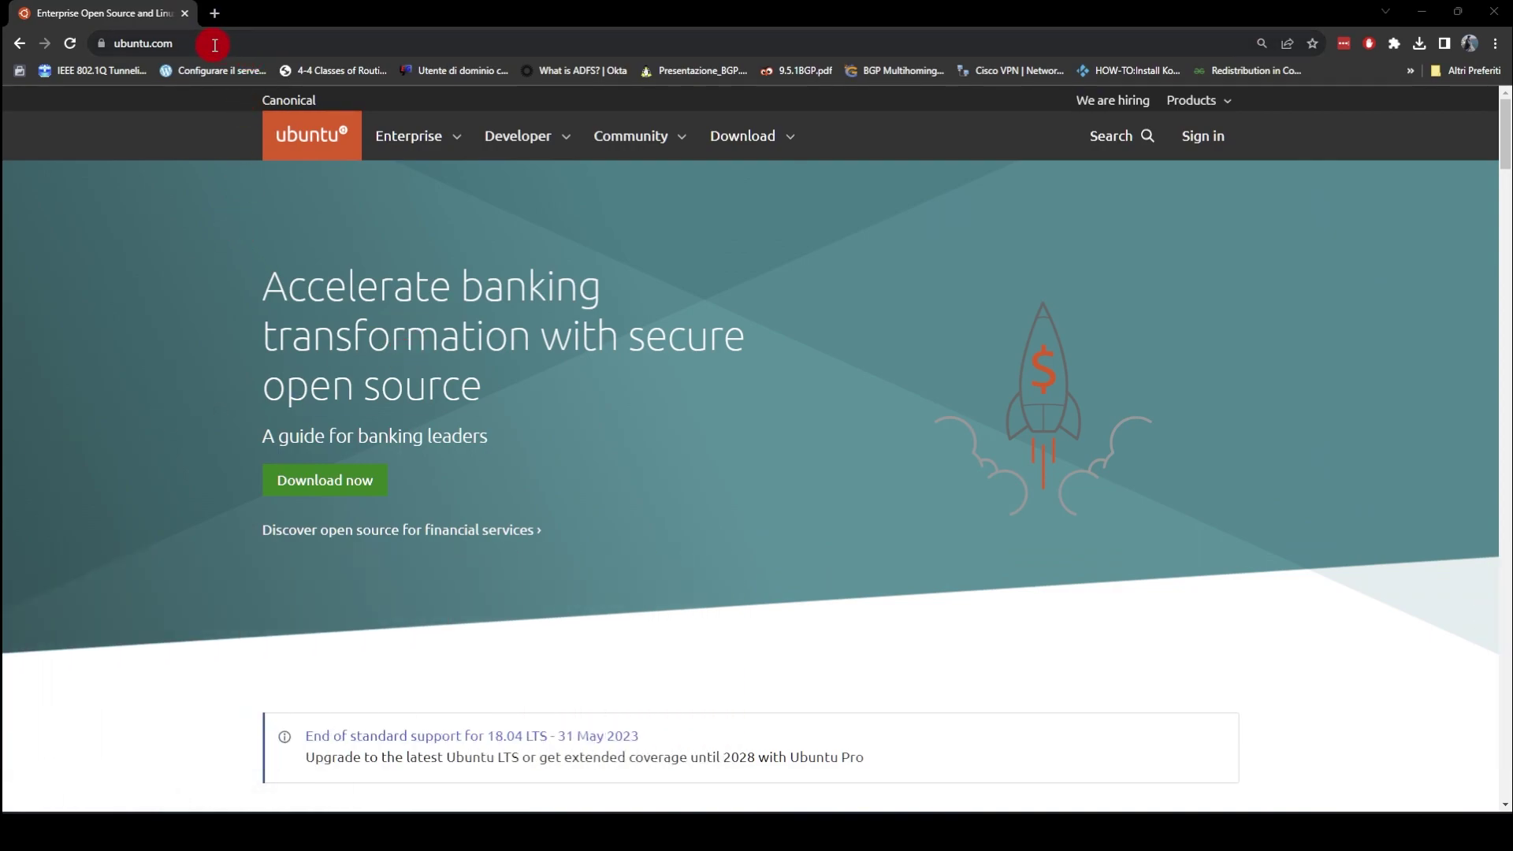
# - Go to ubuntu.com's Ubuntu Desktop download page and scroll to the 22.04.3 LTS download
pyautogui.click(766, 147)
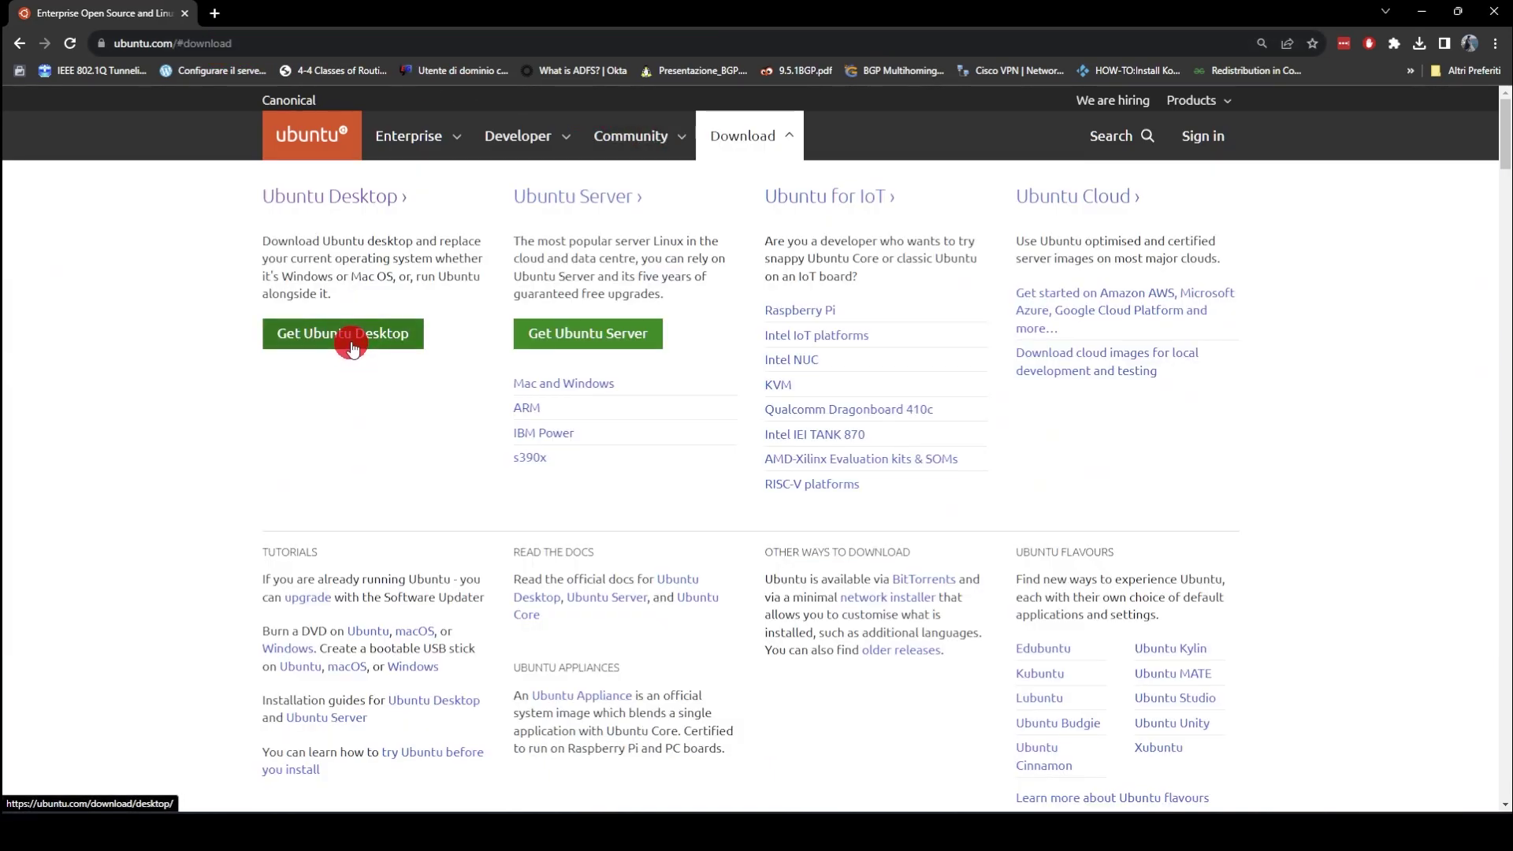
pyautogui.click(353, 347)
pyautogui.scroll(-5, 878, 381)
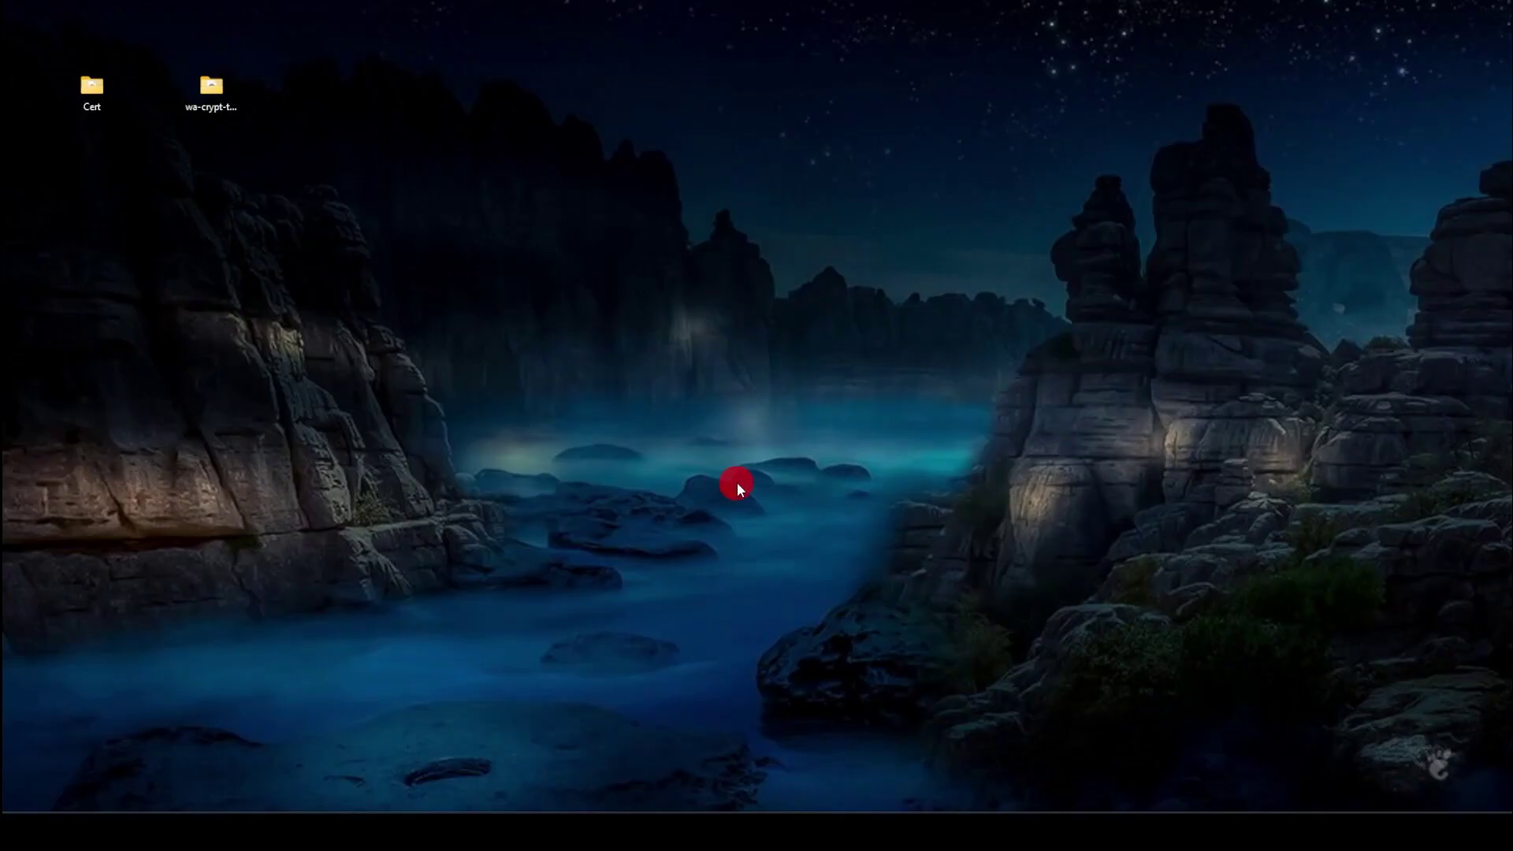
# - Start a new virtual machine in VMware Workstation using the detected Ubuntu 22.04.3 ISO
pyautogui.moveTo(1001, 832)
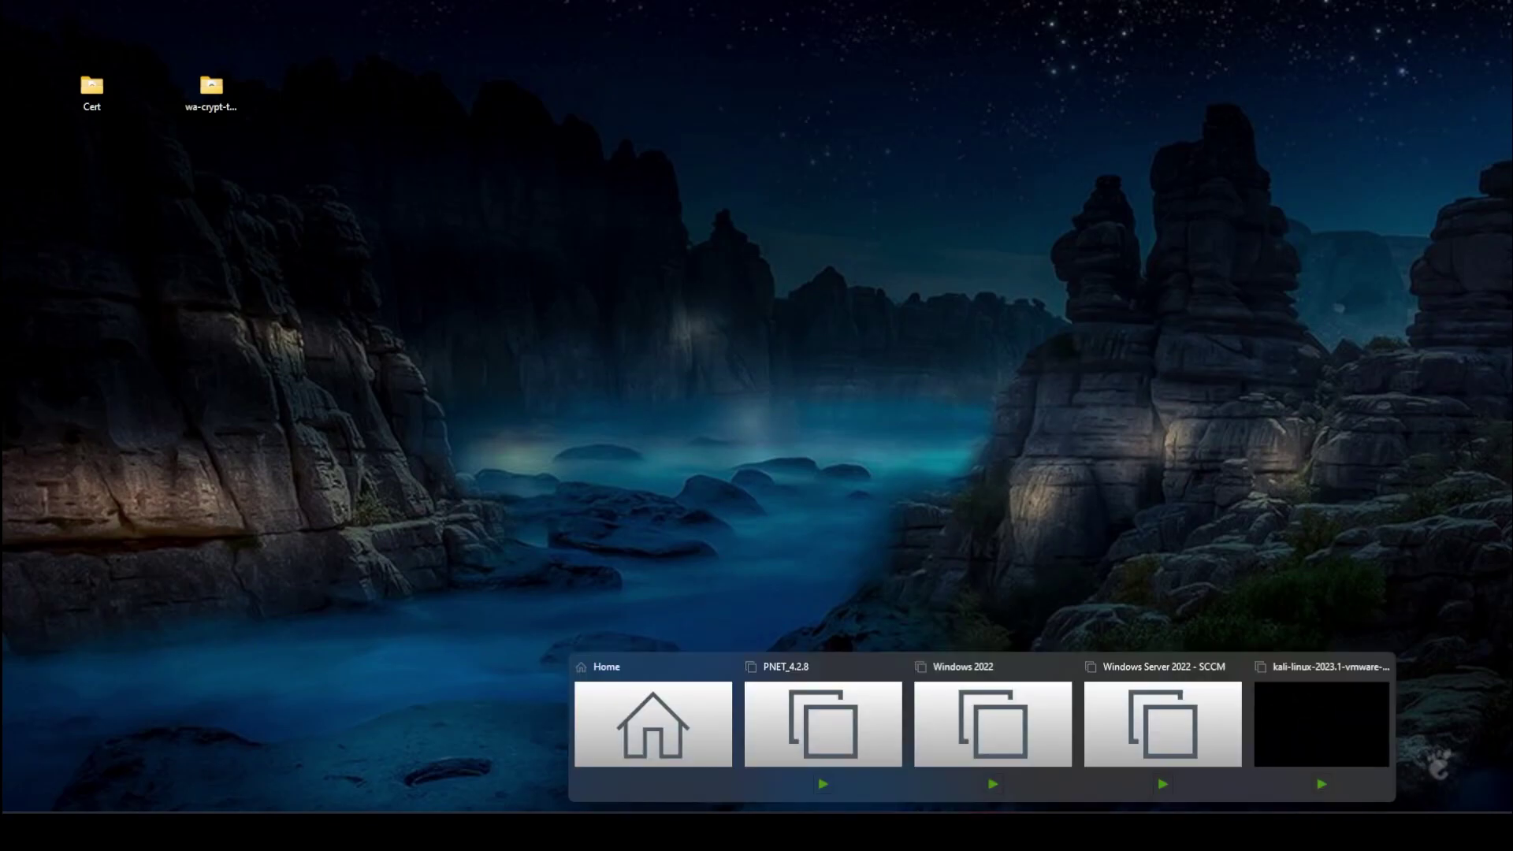
pyautogui.click(1299, 721)
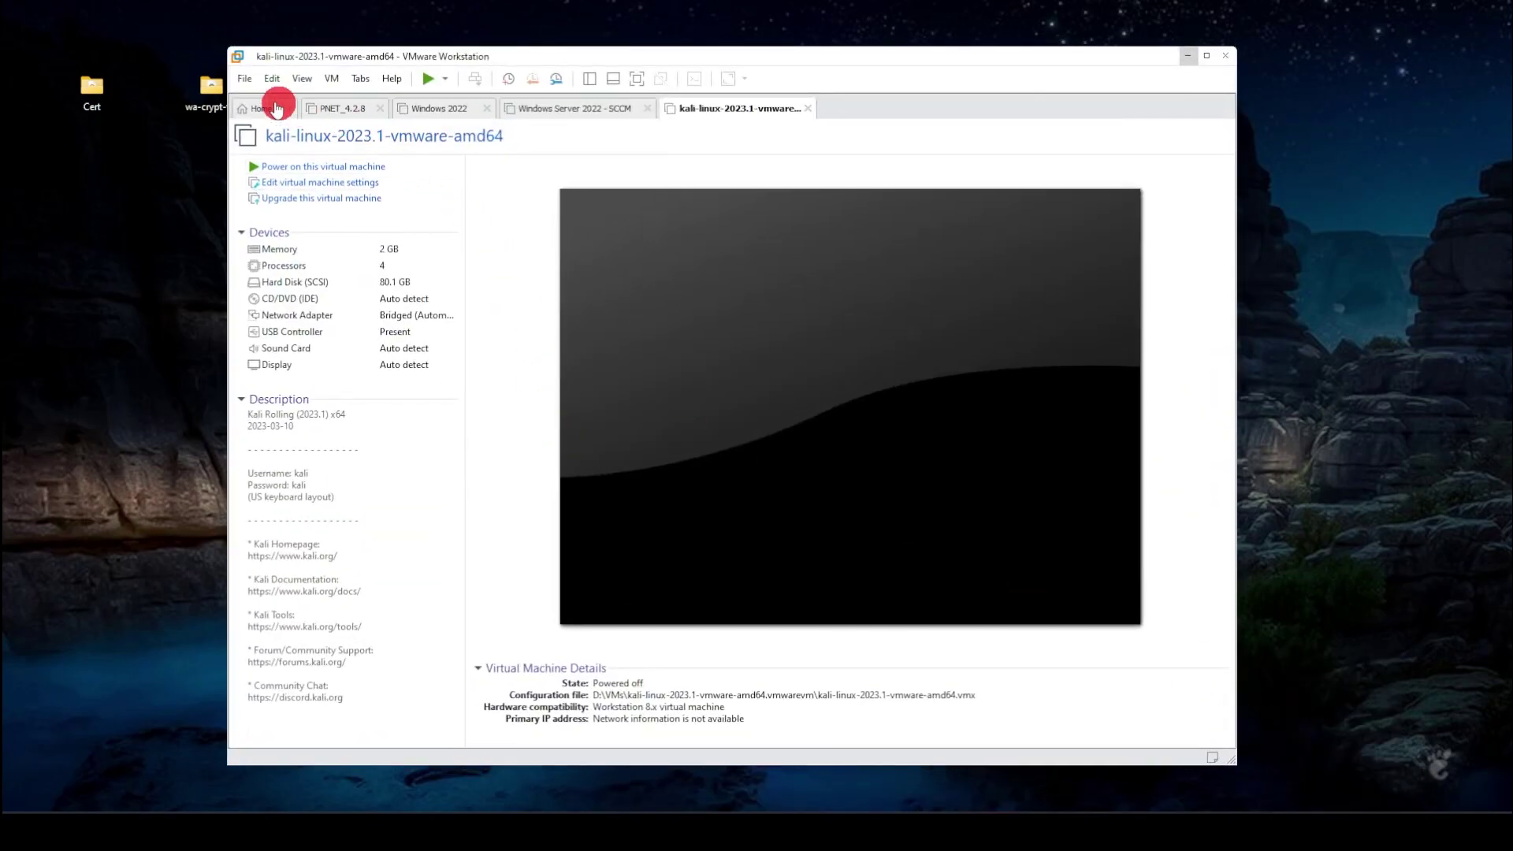
pyautogui.click(245, 79)
pyautogui.click(272, 100)
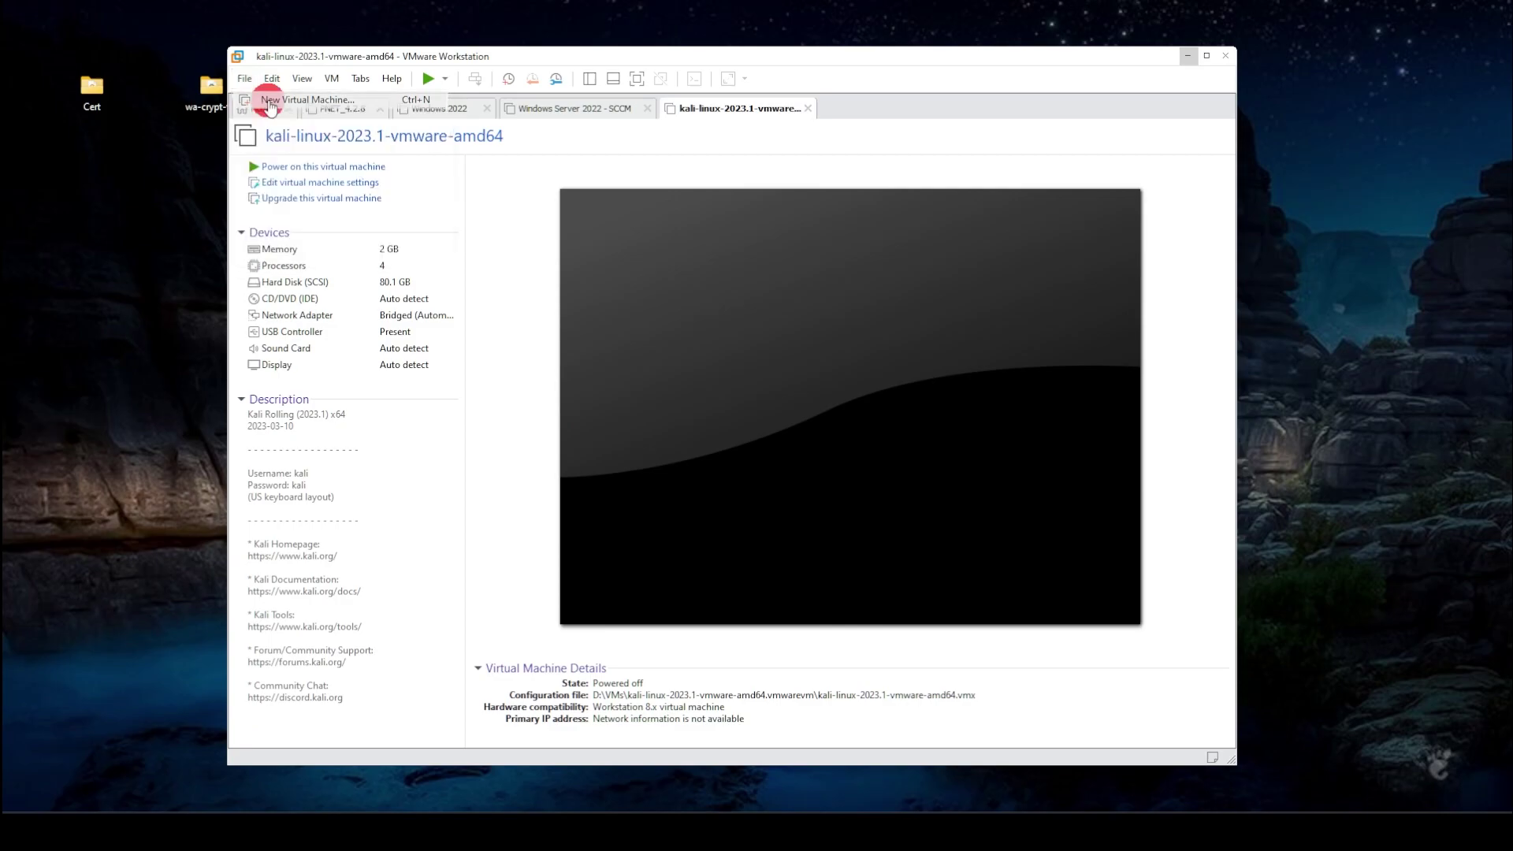
pyautogui.click(805, 559)
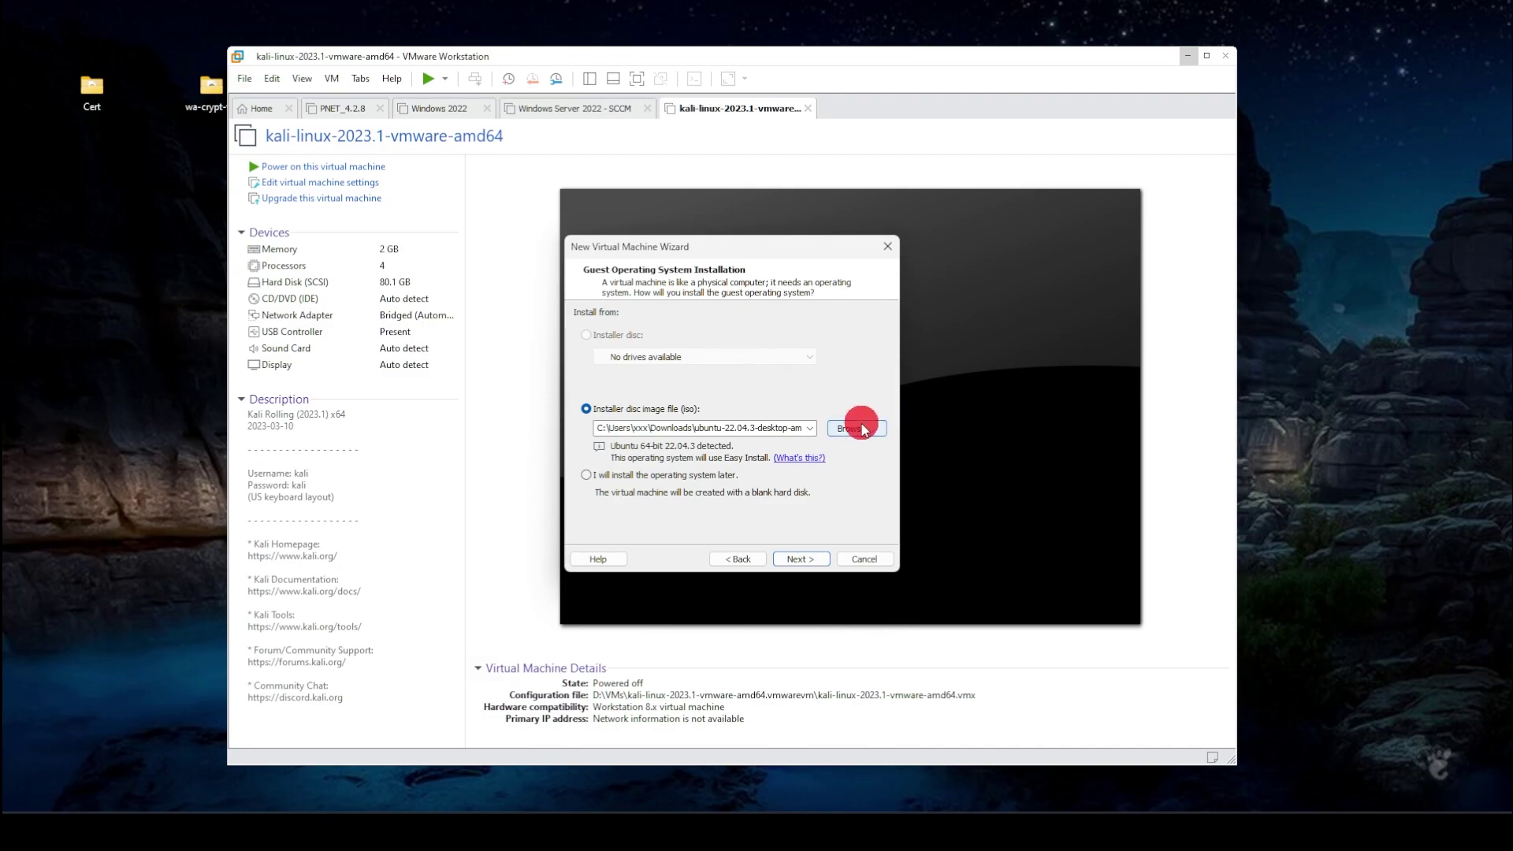
pyautogui.click(803, 561)
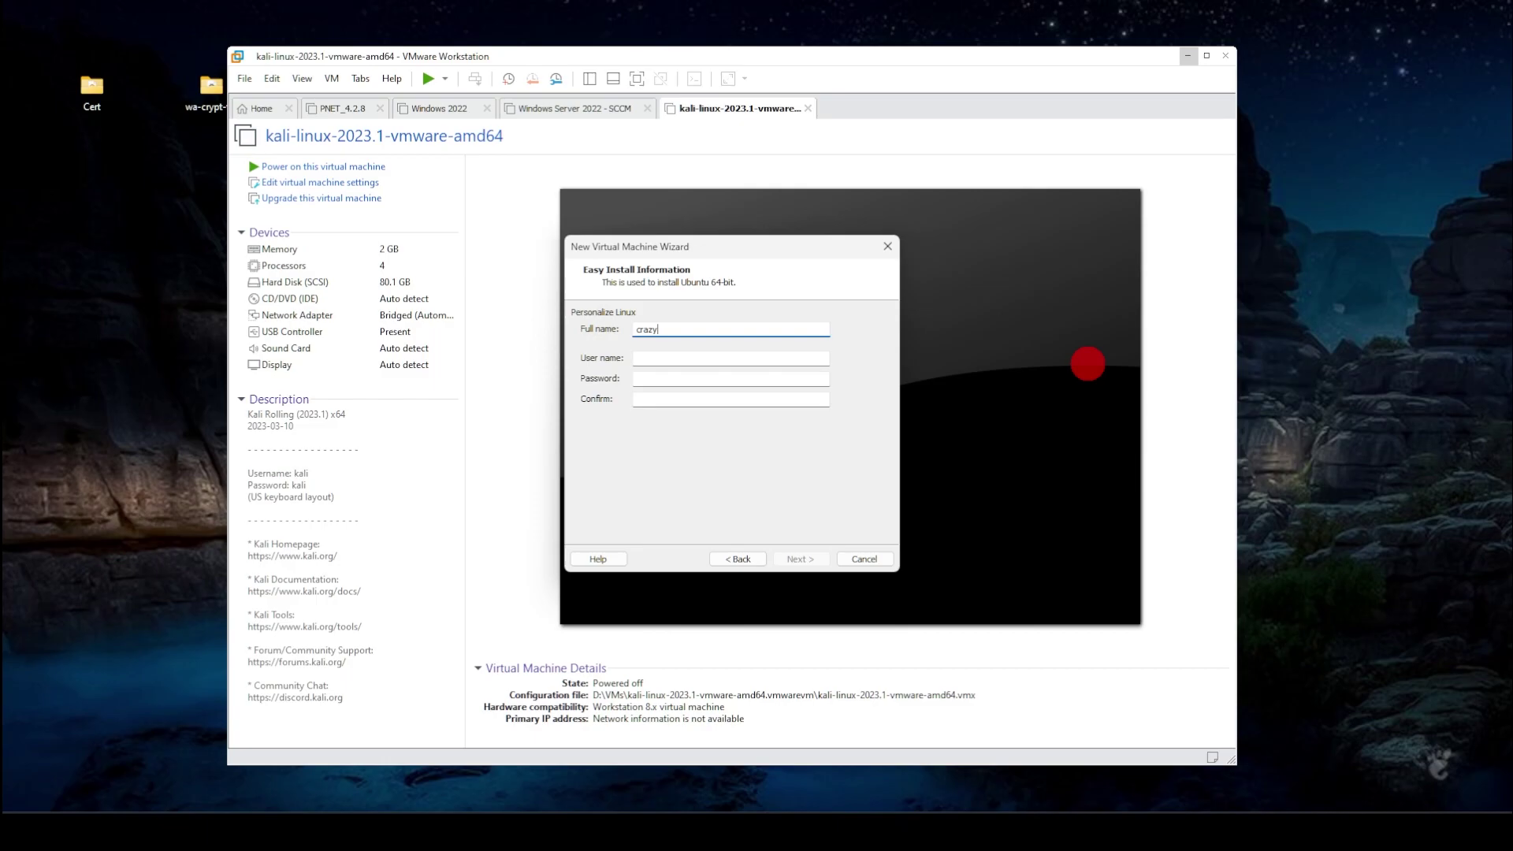
# - Enter the Easy Install Linux account's user name and confirmed password, then continue
pyautogui.press('Tab')
pyautogui.press('Tab')
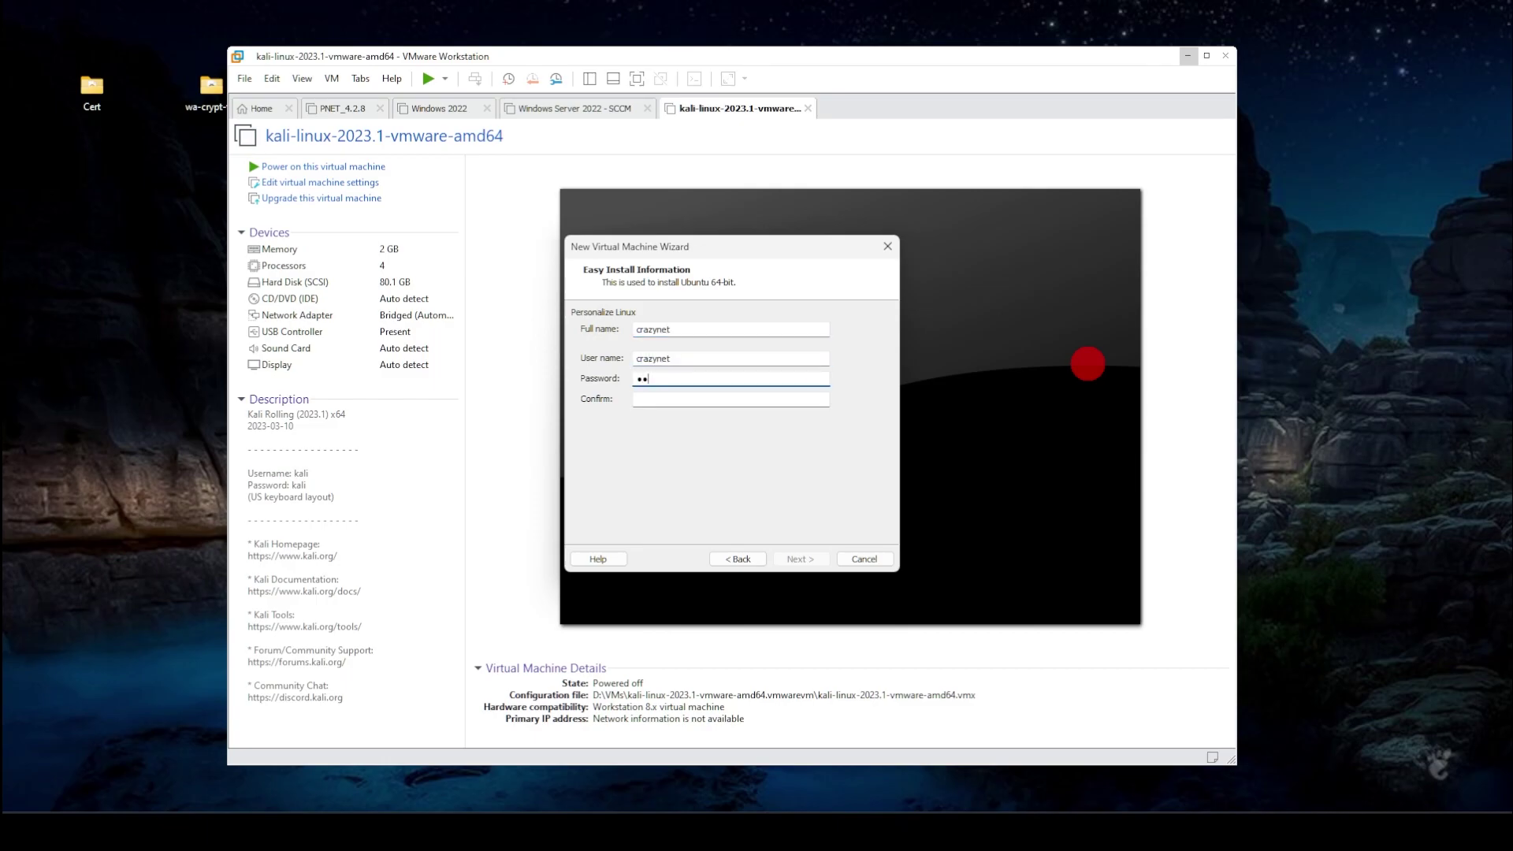
pyautogui.press('Tab')
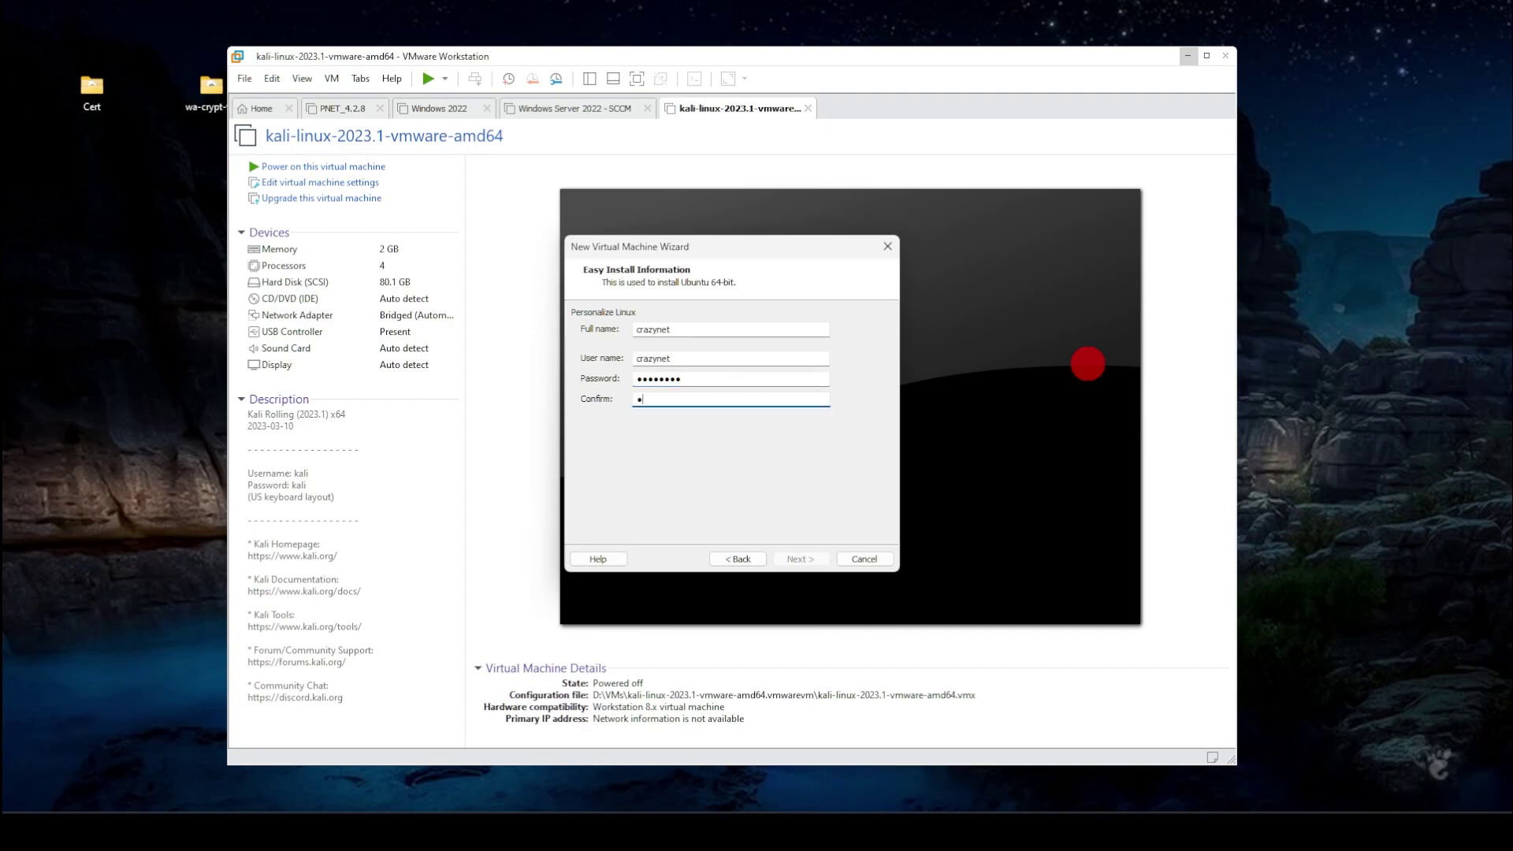
pyautogui.press('Return')
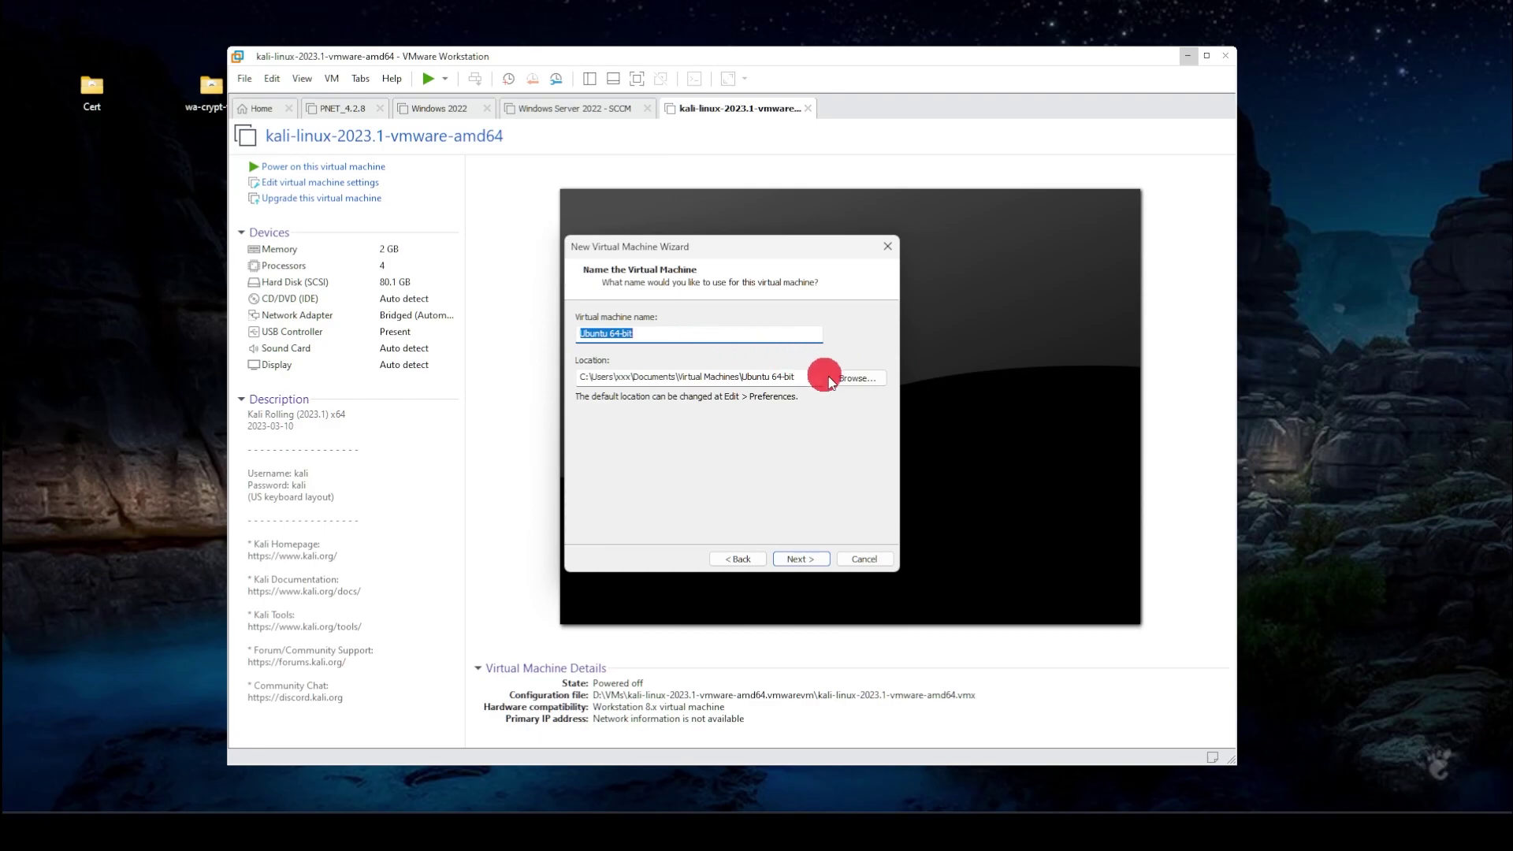
# - Set the VM location to D:\VMs\ubuntu and advance to the Ready to Create summary
pyautogui.click(872, 387)
pyautogui.scroll(6, 819, 426)
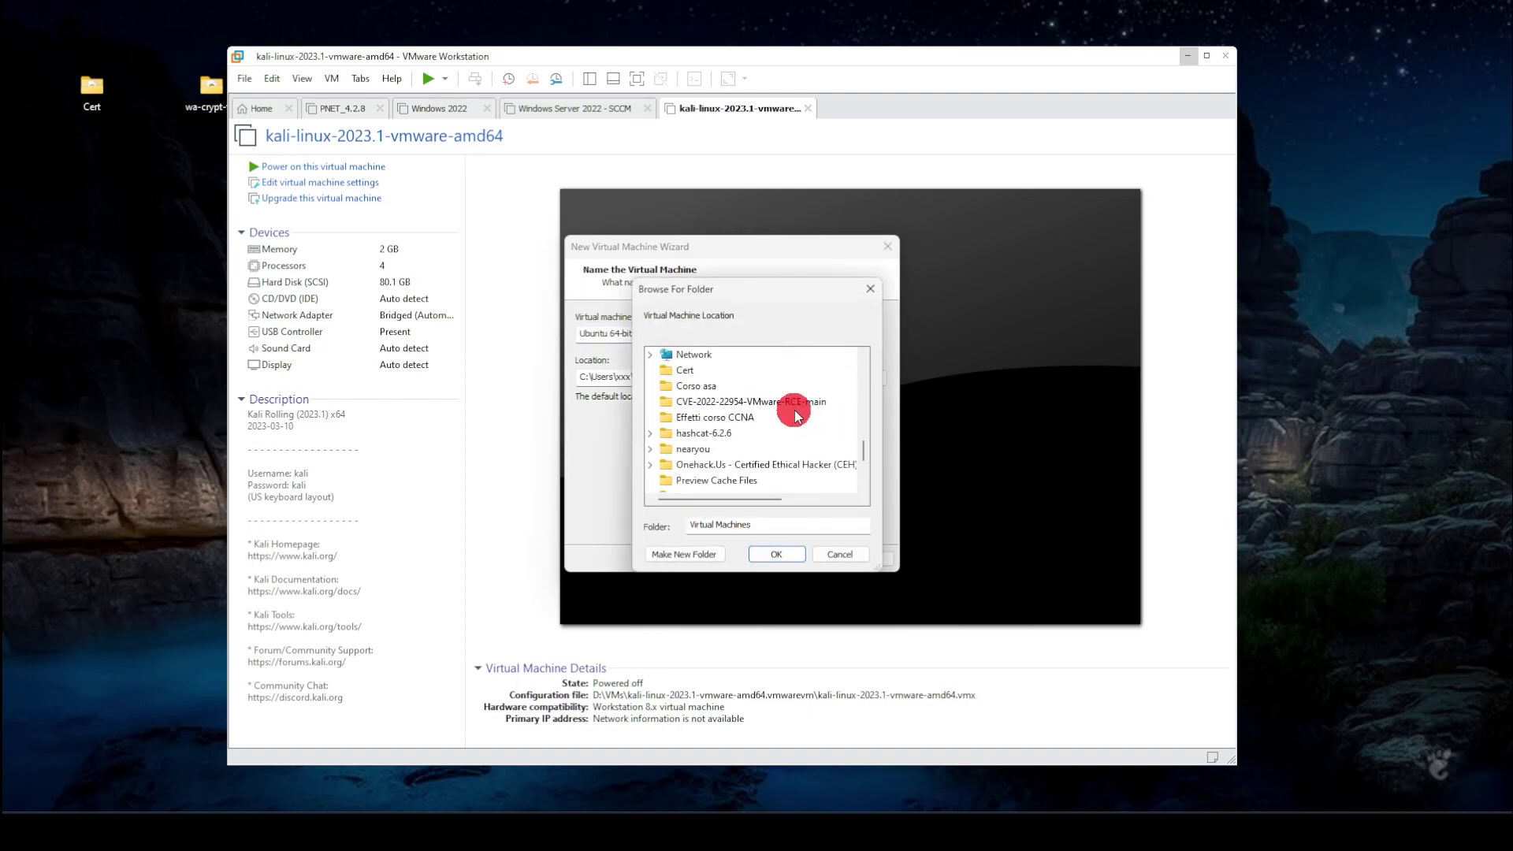
pyautogui.click(723, 435)
pyautogui.scroll(-5, 753, 443)
pyautogui.doubleClick(753, 434)
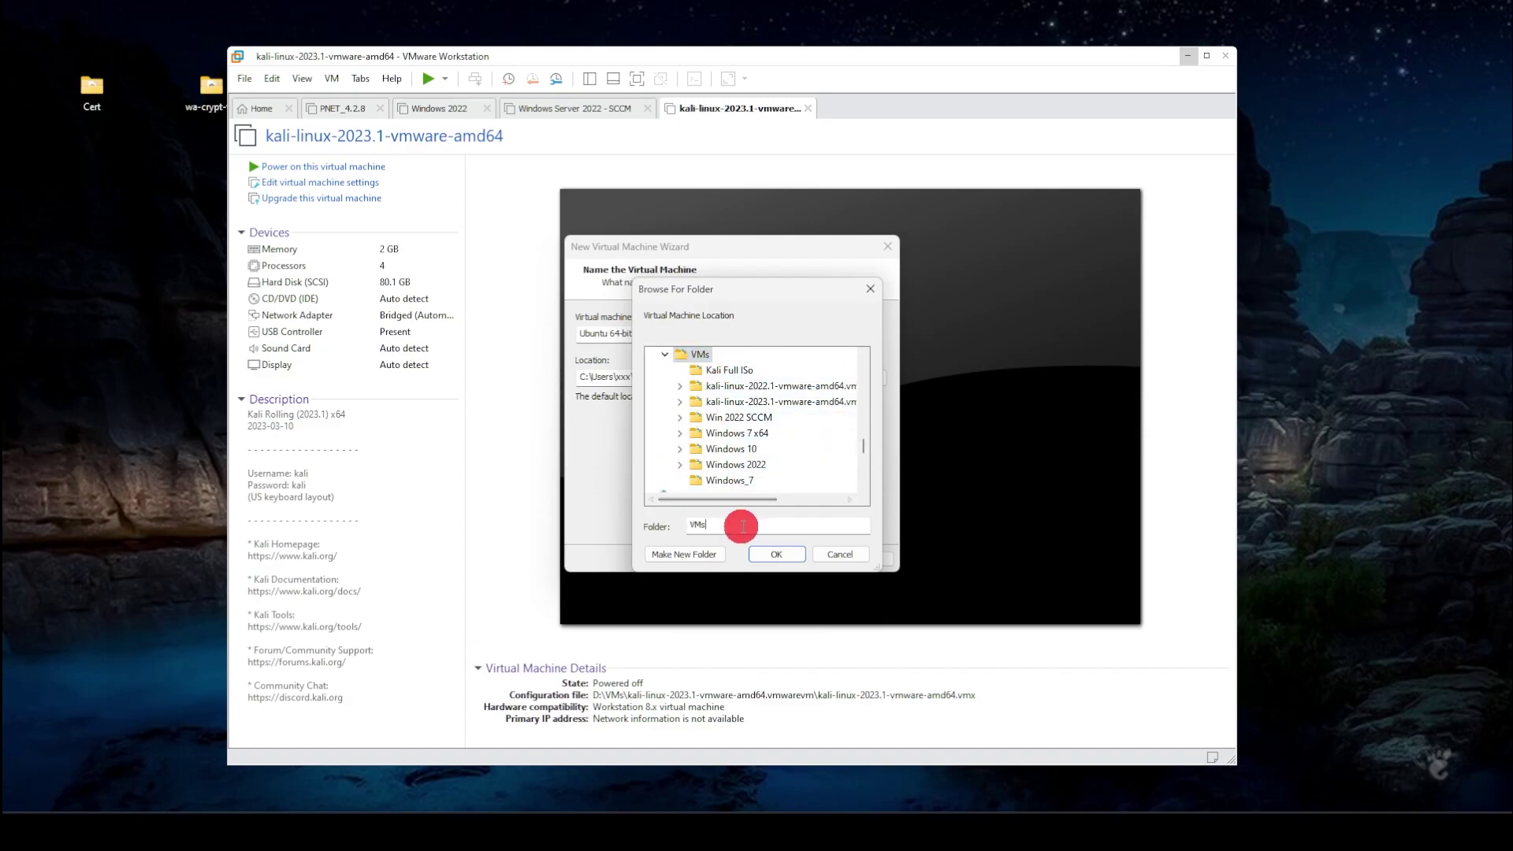
pyautogui.click(776, 554)
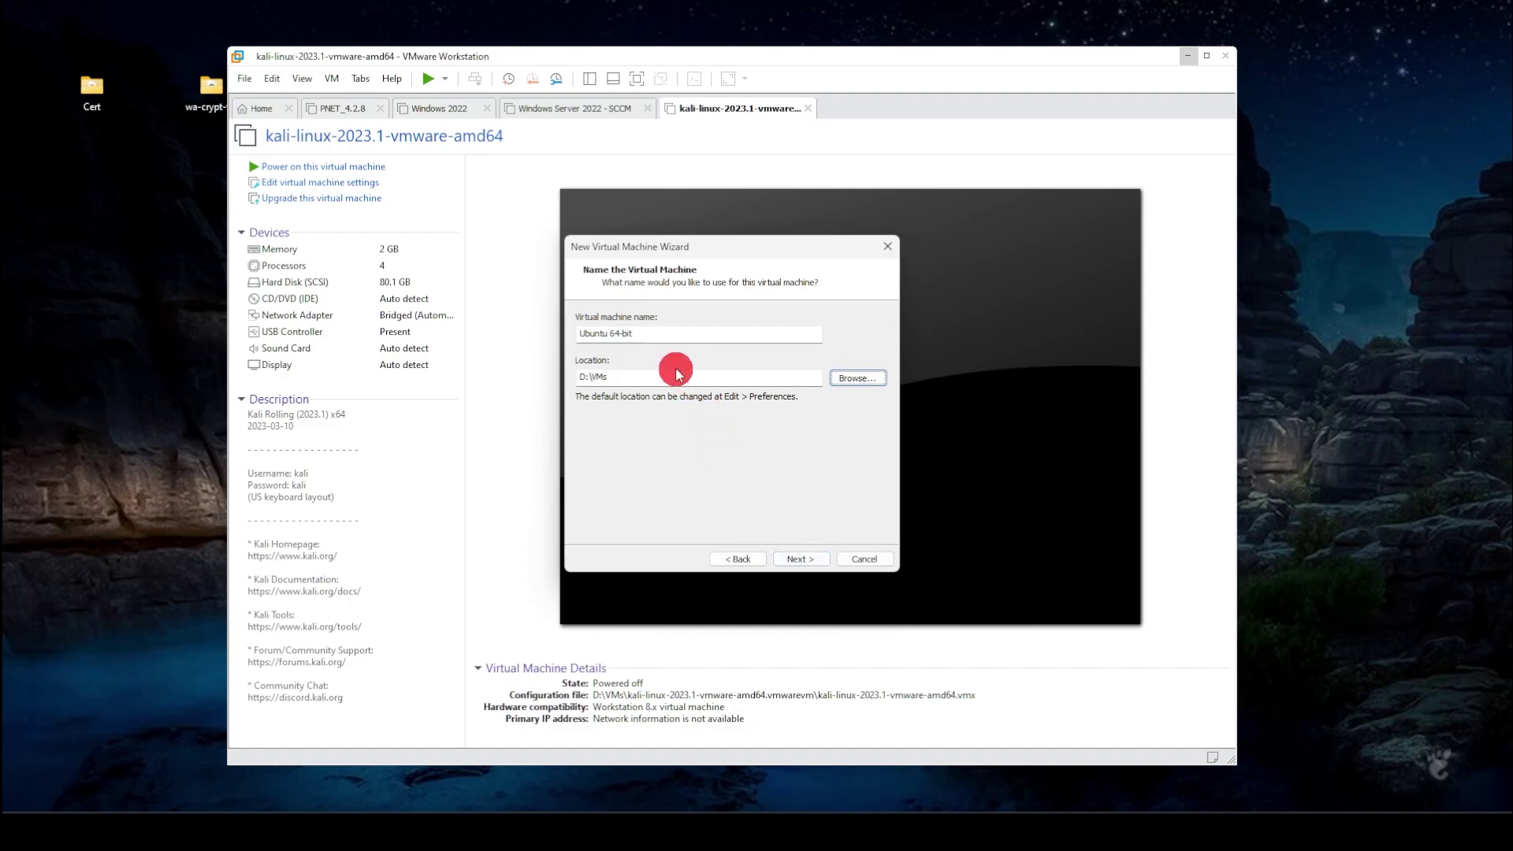
pyautogui.click(661, 375)
pyautogui.write('\\ubuntu')
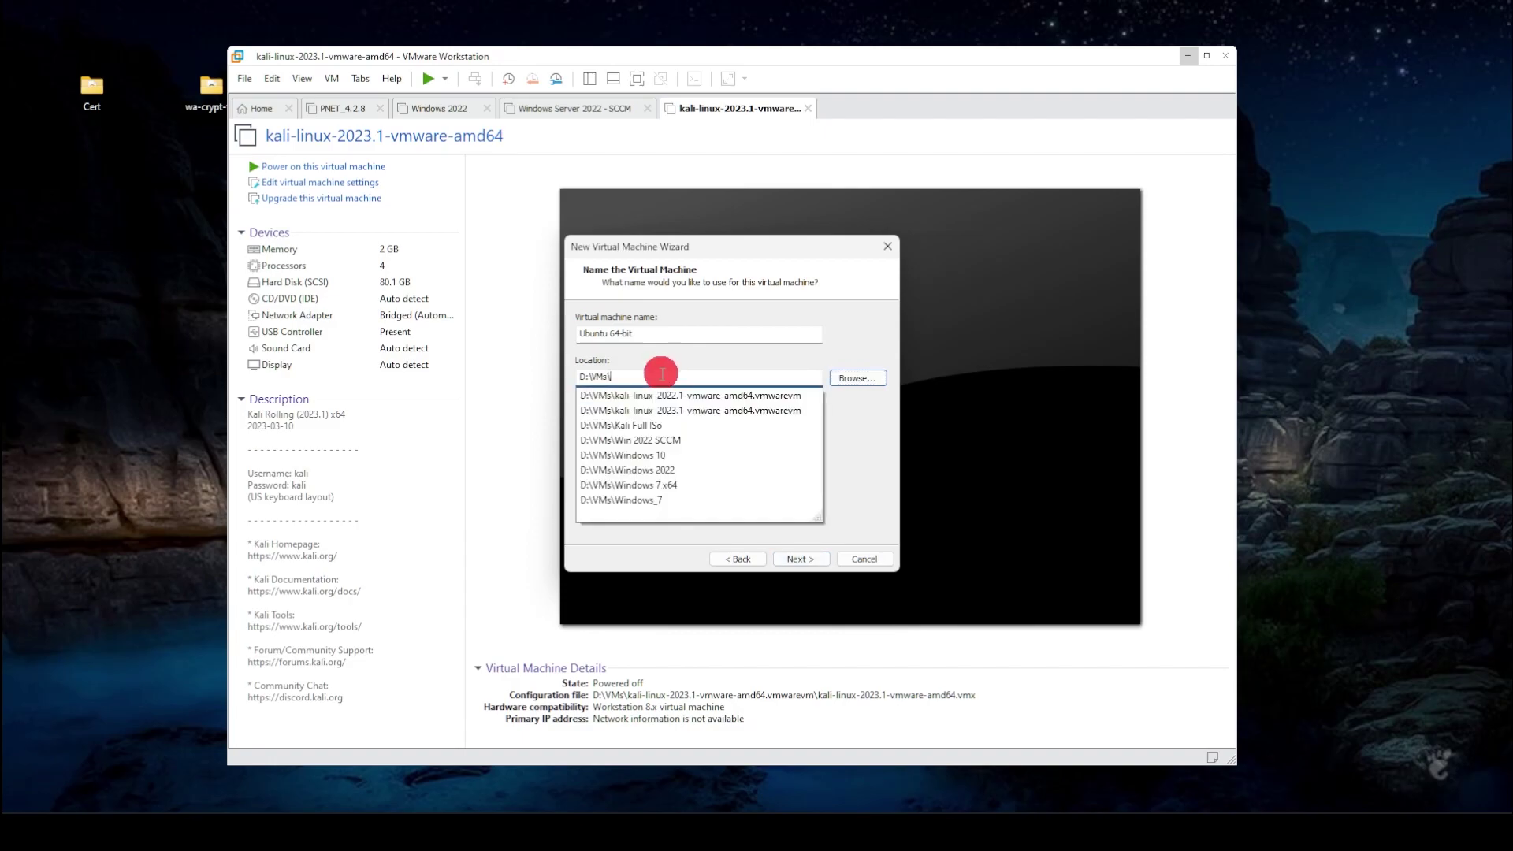
pyautogui.click(816, 565)
pyautogui.click(816, 564)
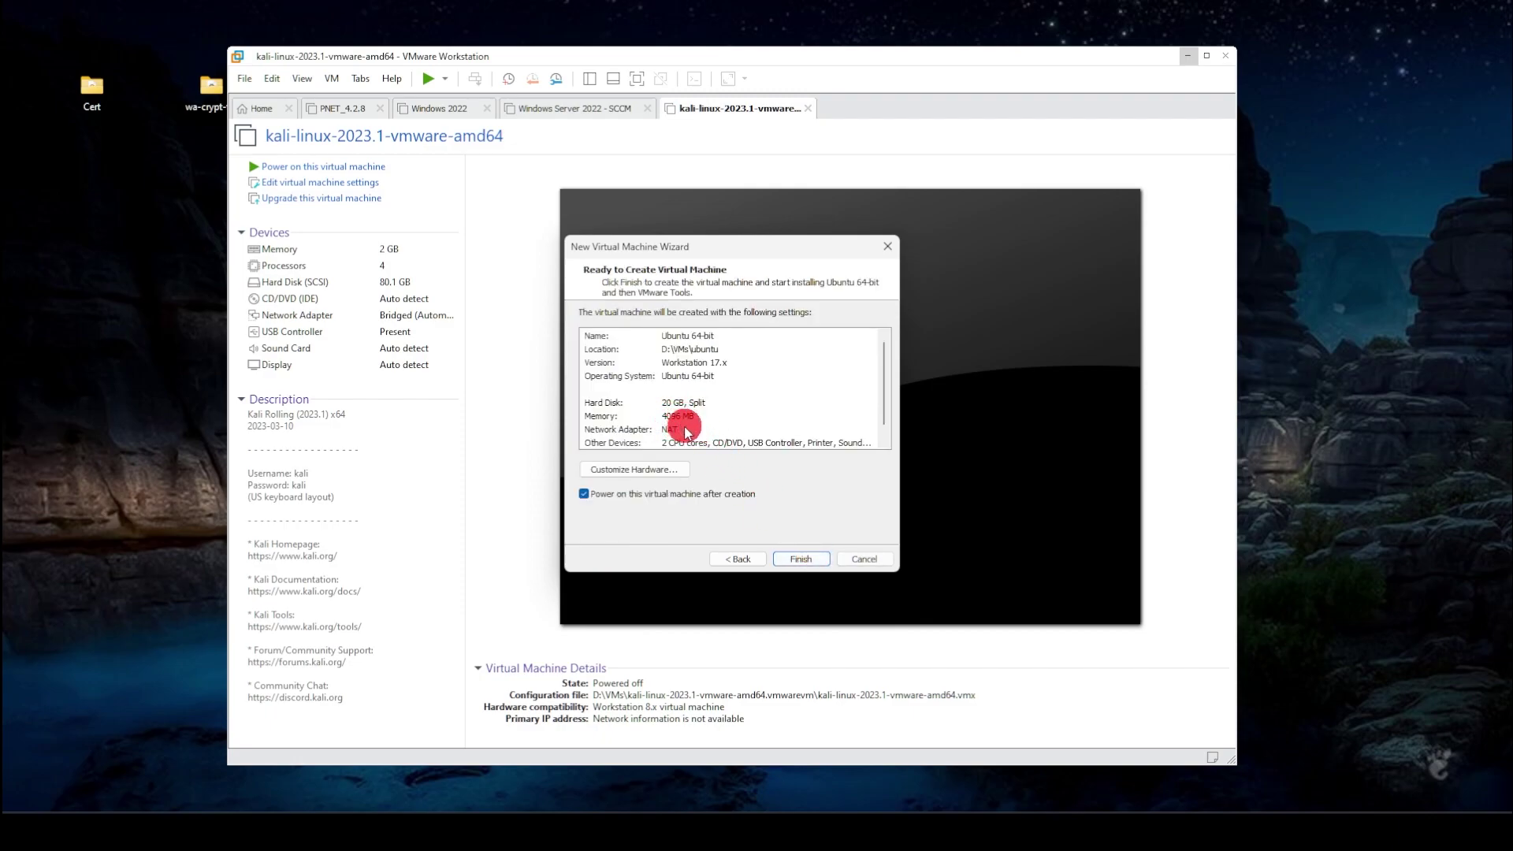
# - Finish the wizard to create and power on the Ubuntu VM, then capture input in its console
pyautogui.press('Return')
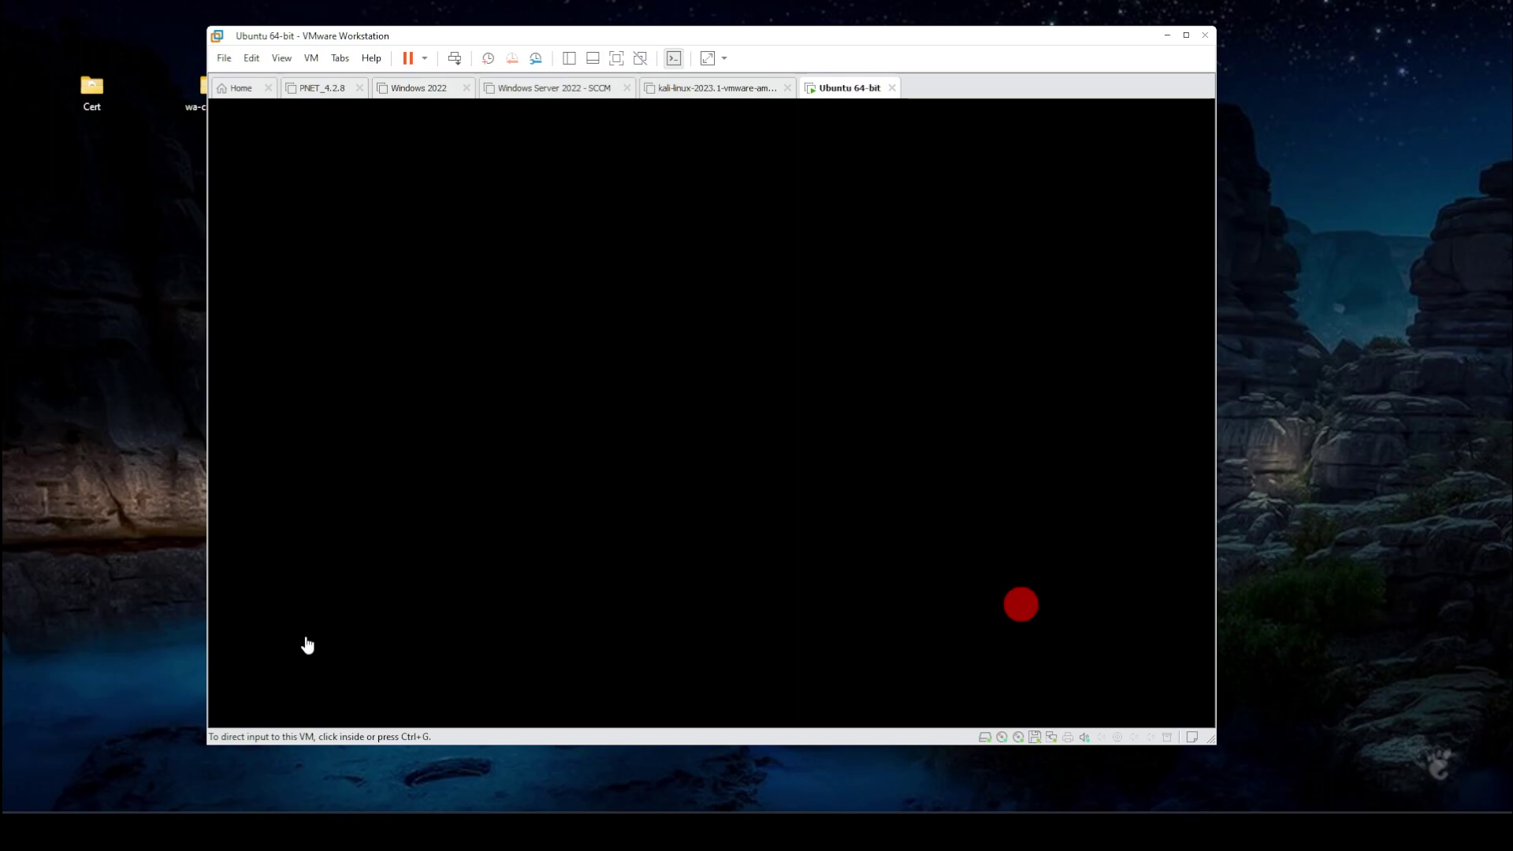
pyautogui.click(833, 640)
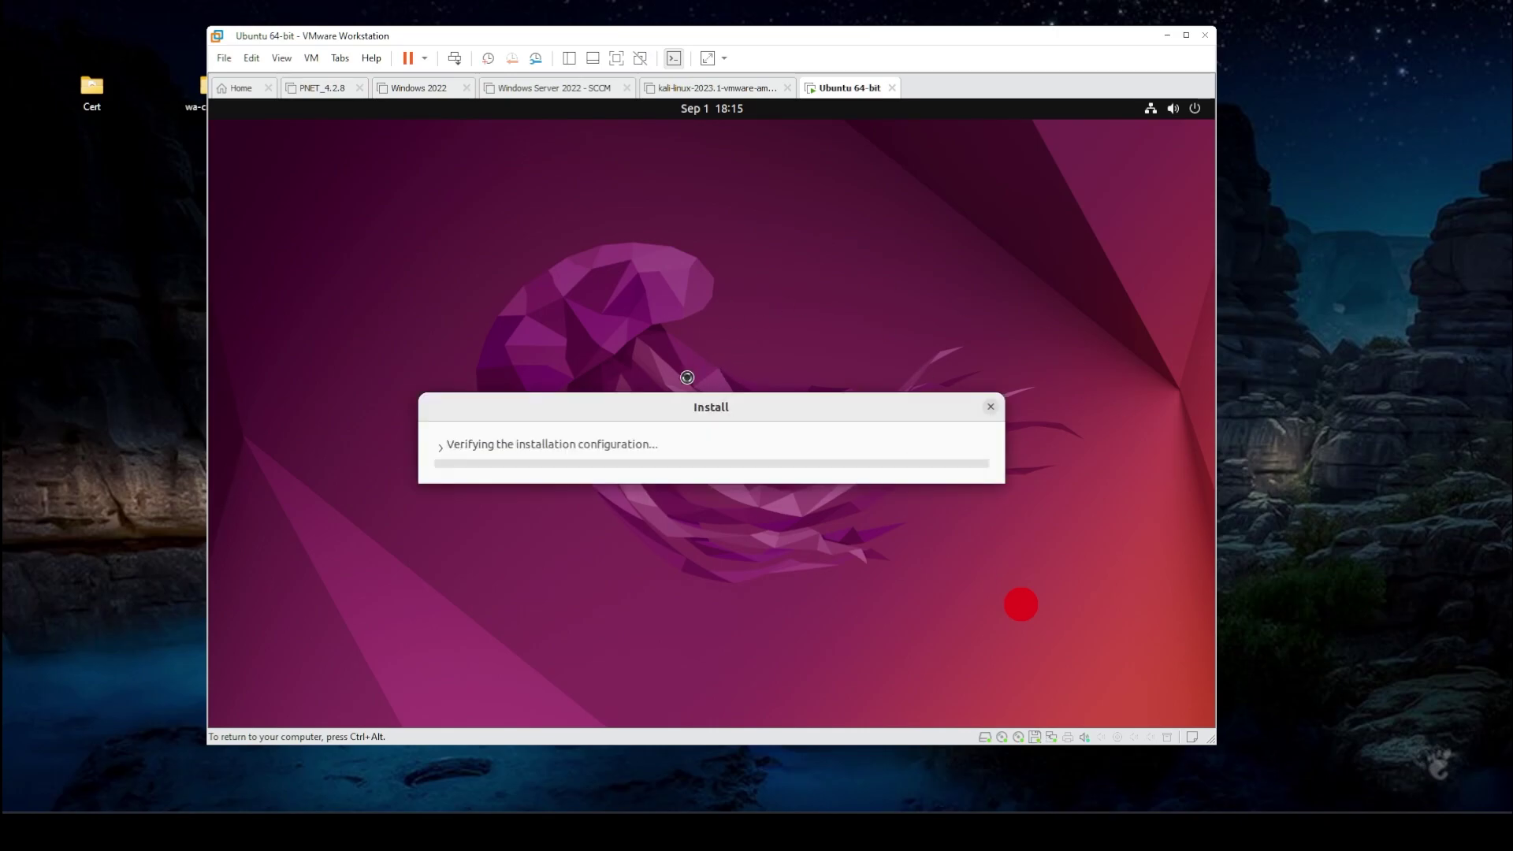
# - Install Ubuntu with English (US) keyboard, normal installation, erased disk and Malta as location
pyautogui.moveTo(654, 407); pyautogui.dragTo(670, 253)
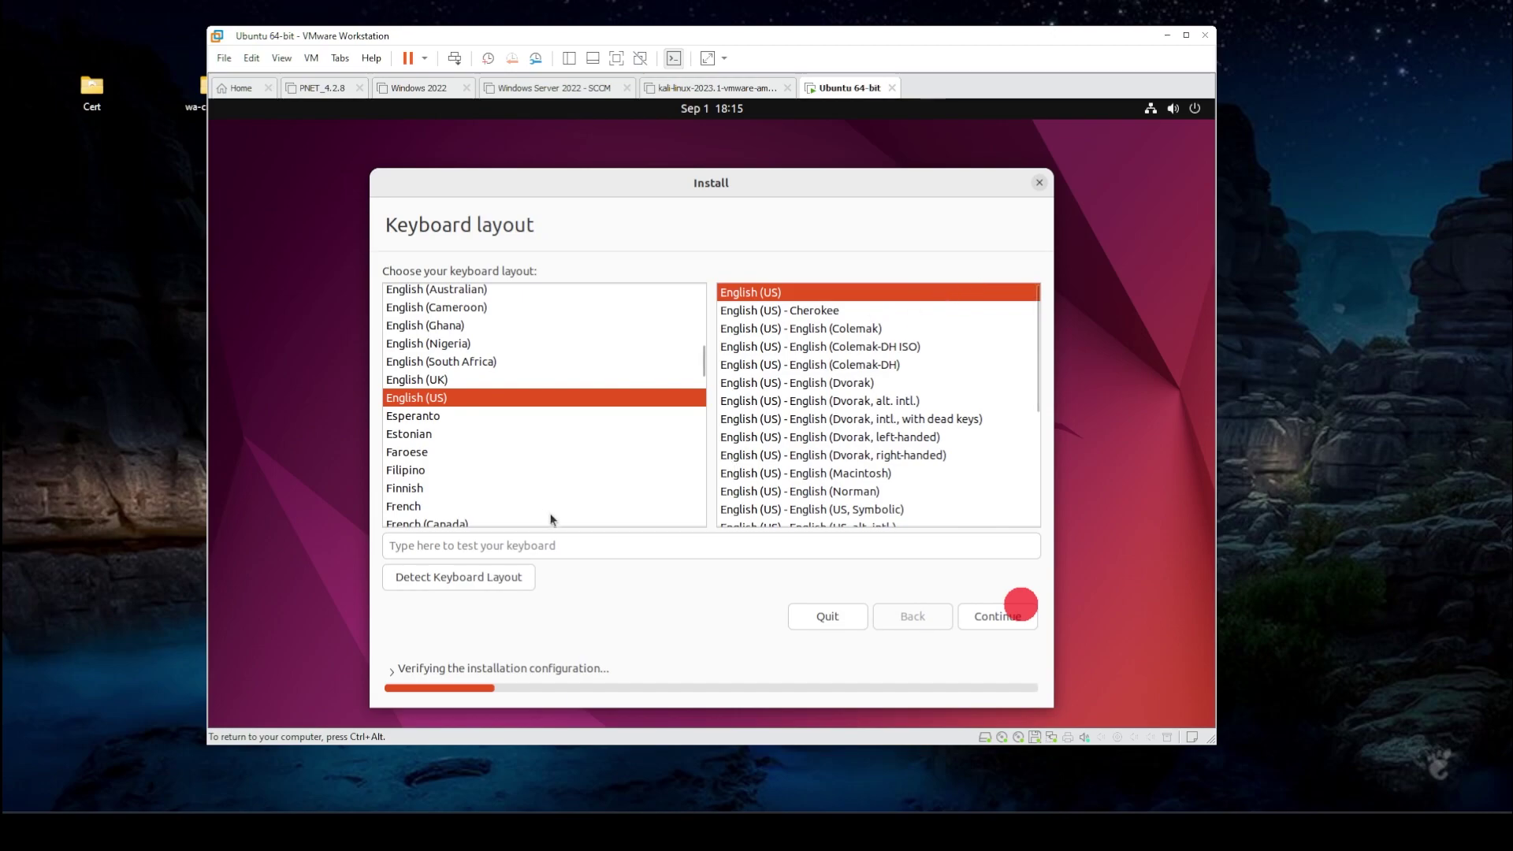
pyautogui.click(981, 619)
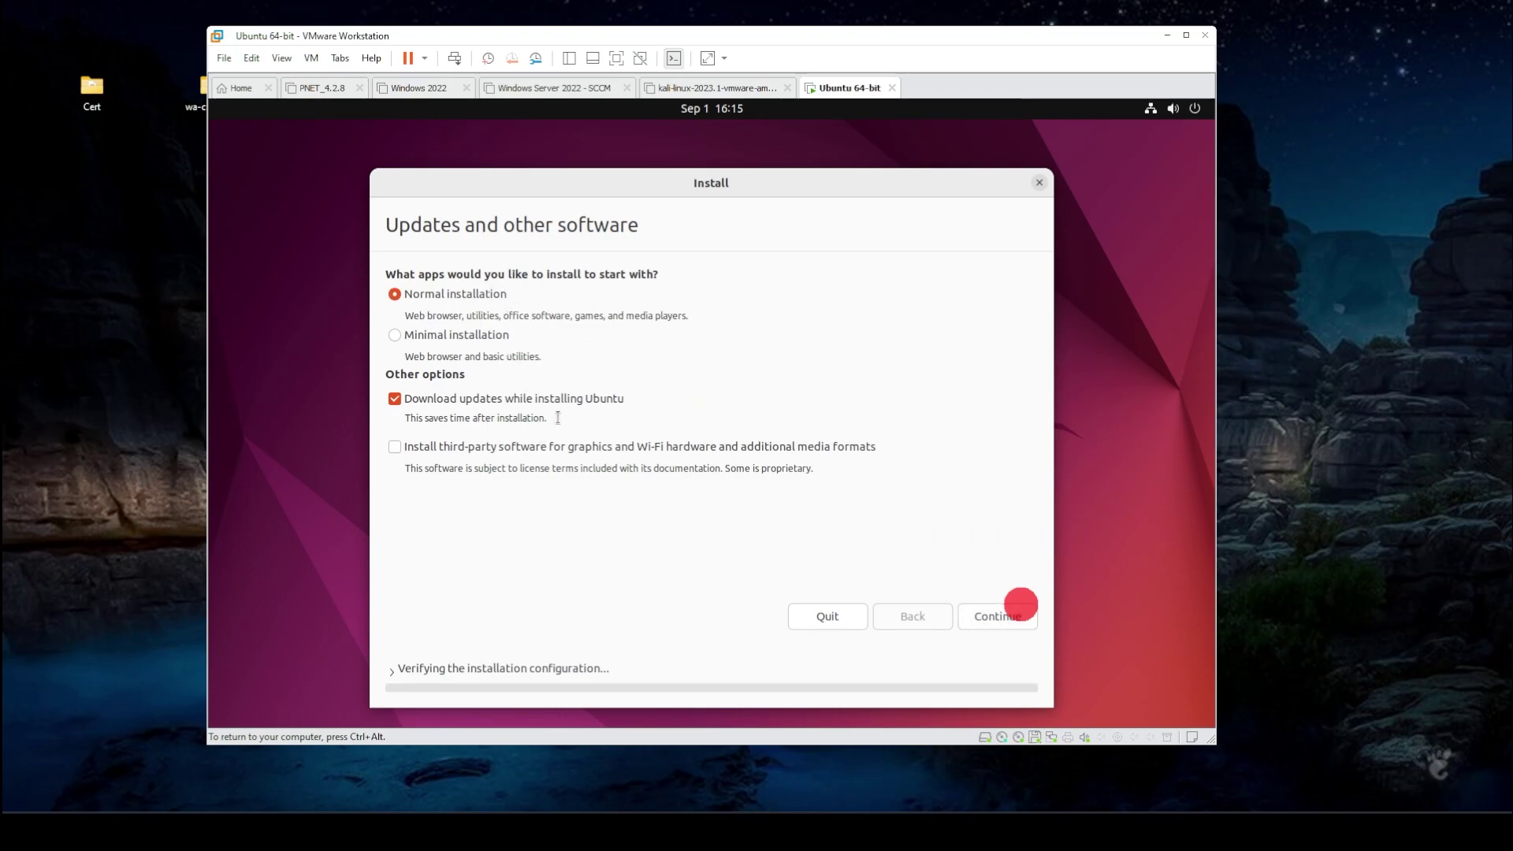
pyautogui.click(972, 621)
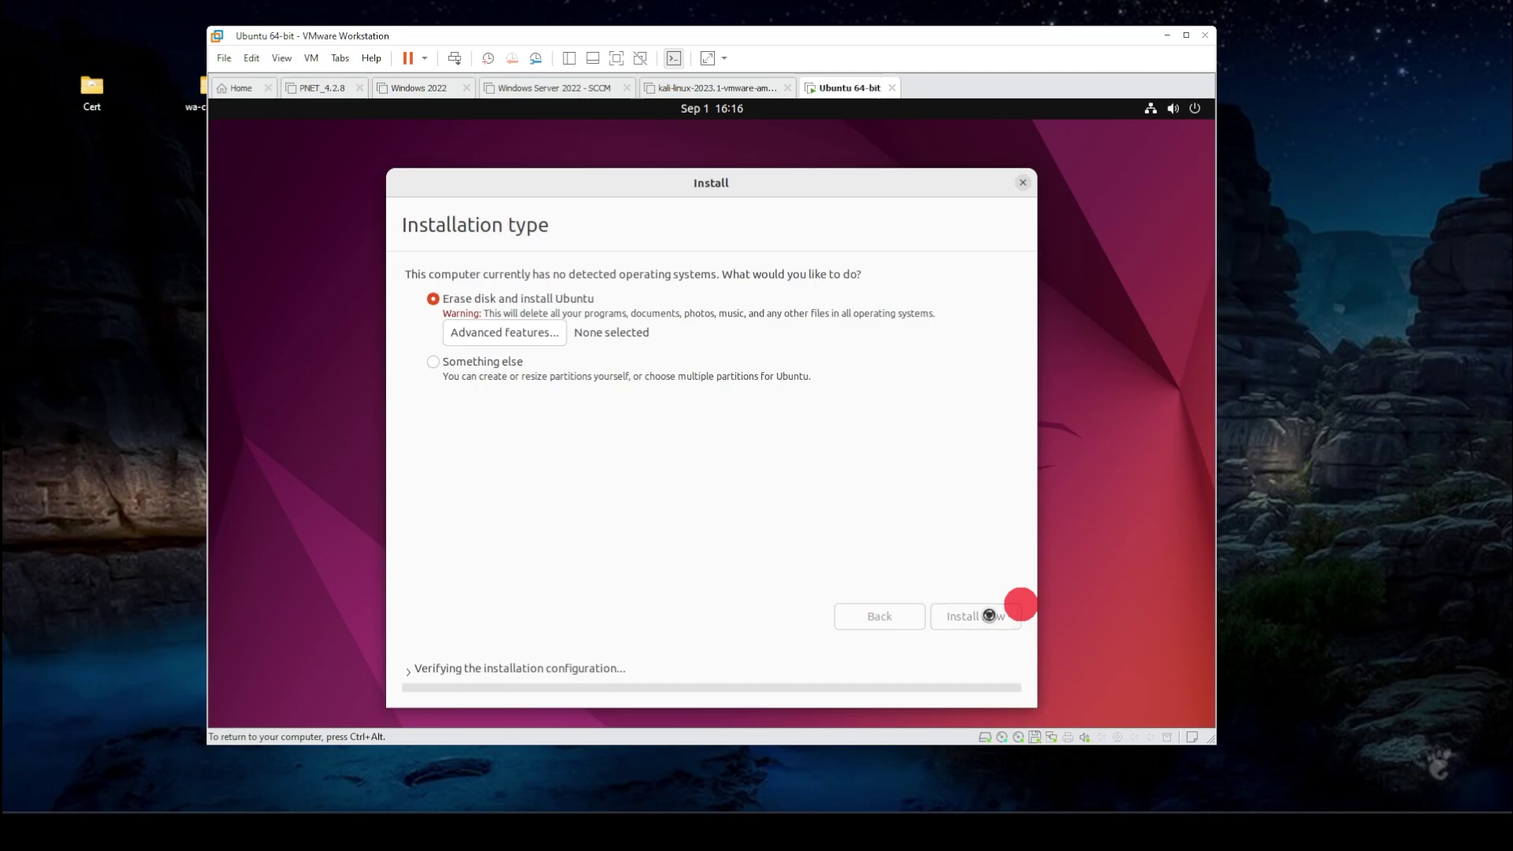
pyautogui.click(916, 519)
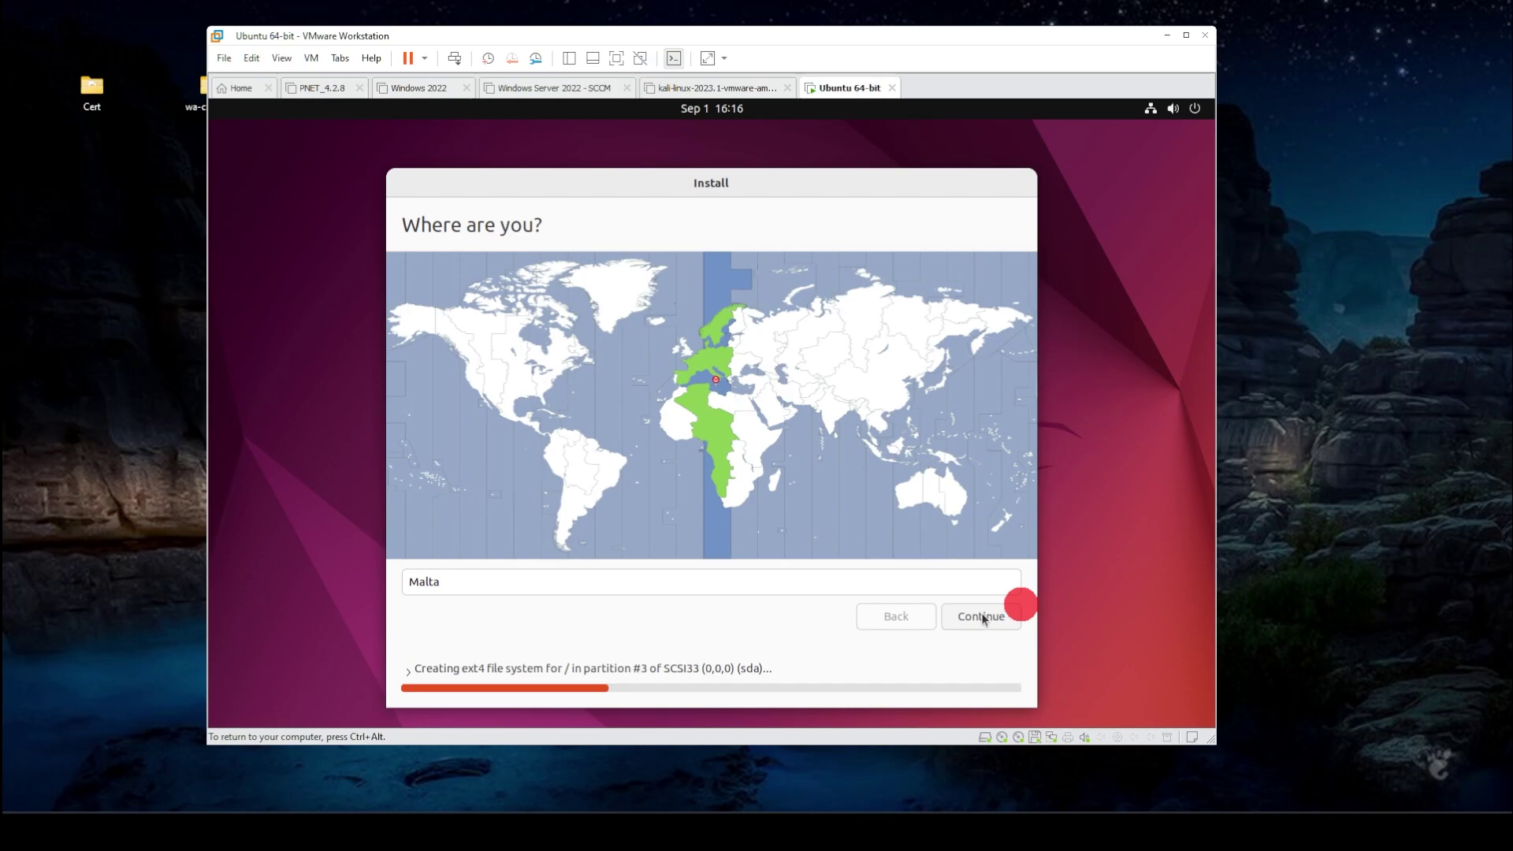
pyautogui.click(983, 619)
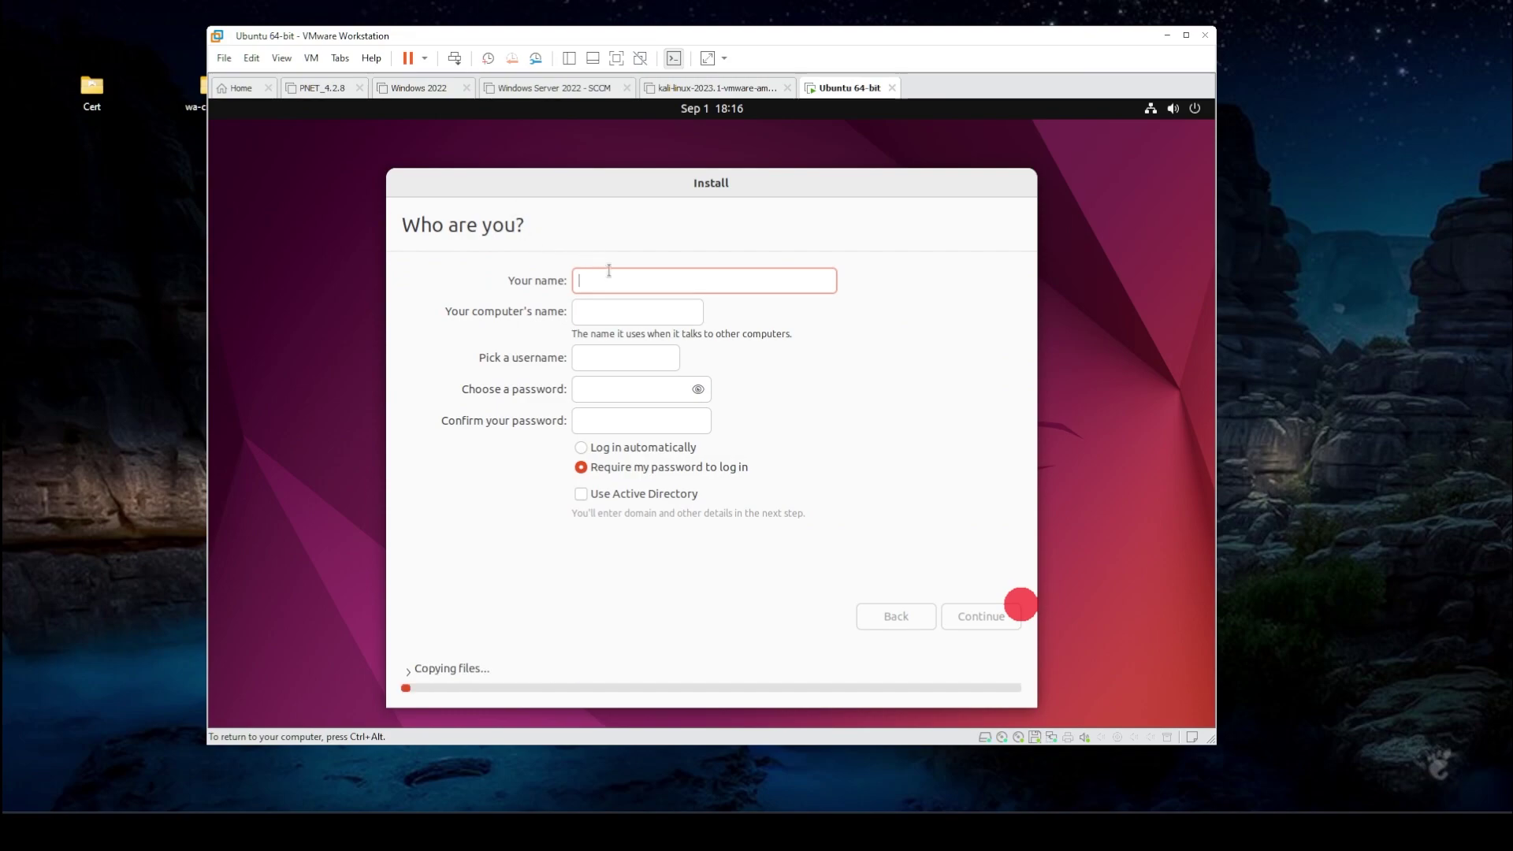
# - Fill in the user's name, username and password on the Who are you page and continue installing
pyautogui.press('Tab')
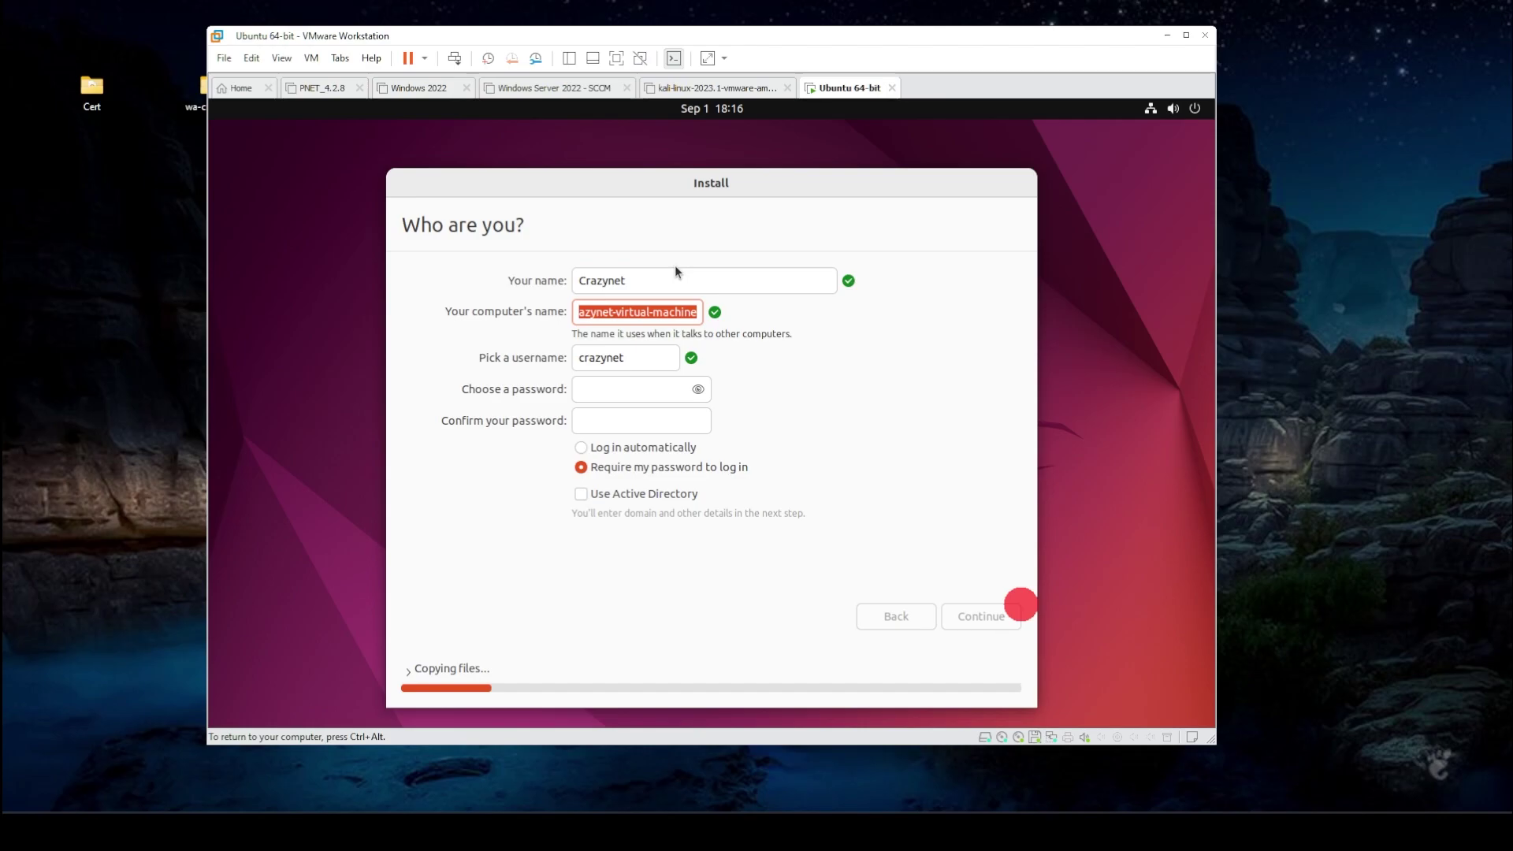
pyautogui.press('Tab')
pyautogui.press('Tab')
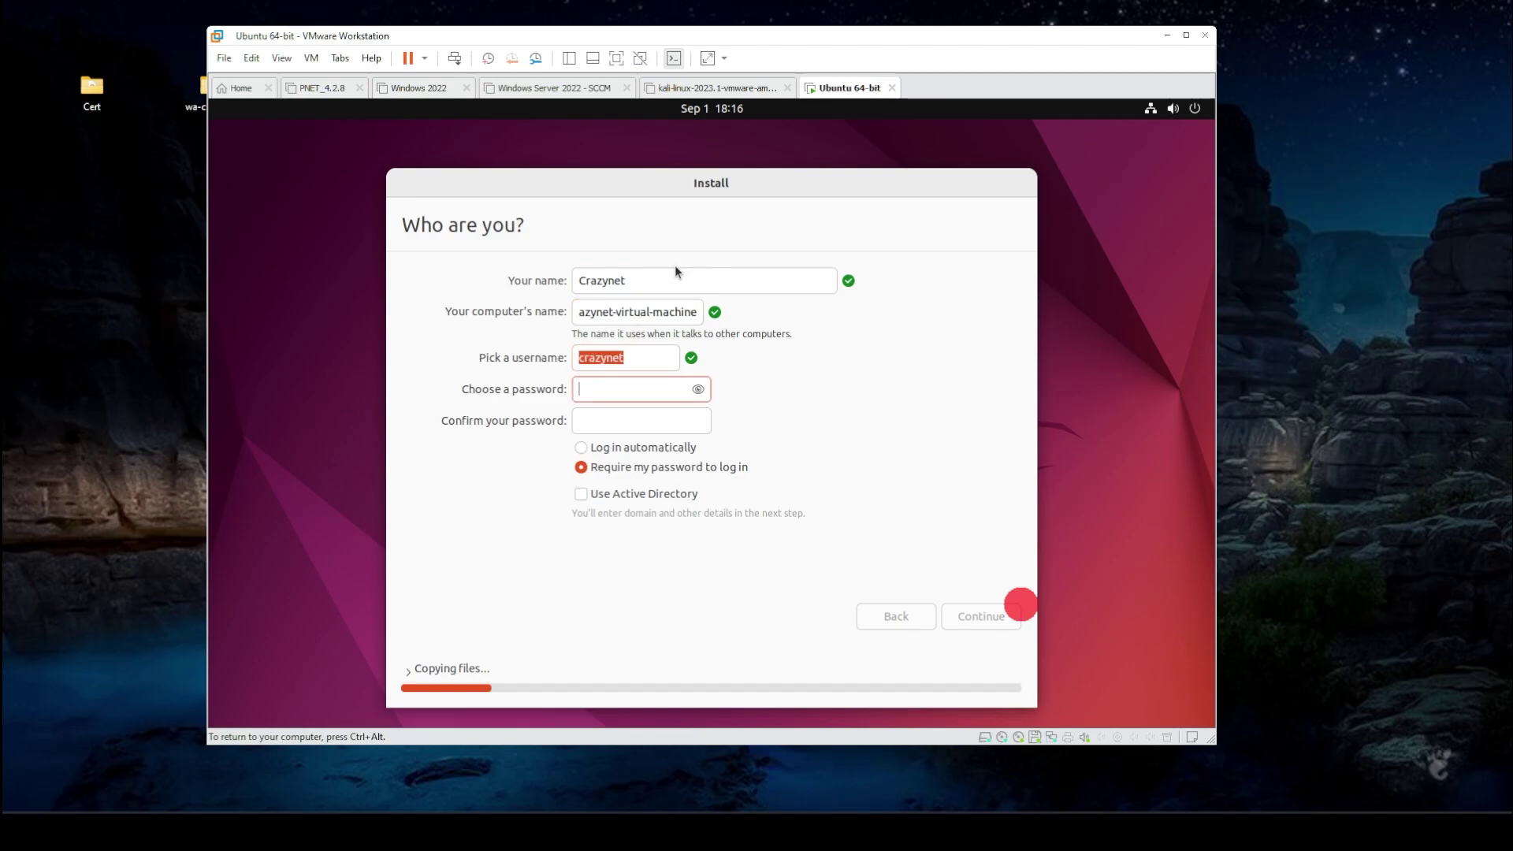
pyautogui.press('Tab')
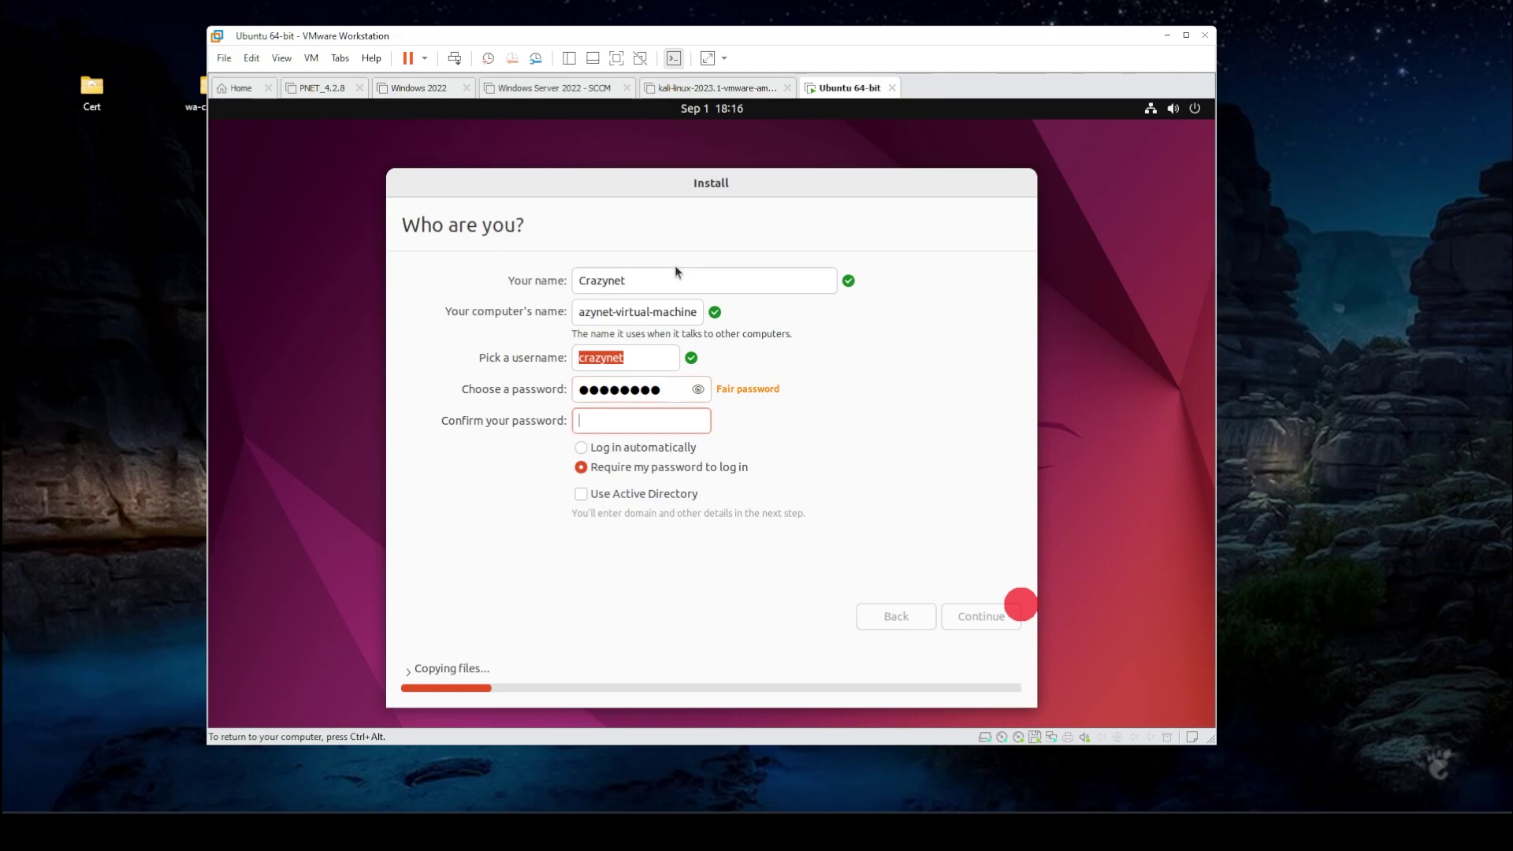
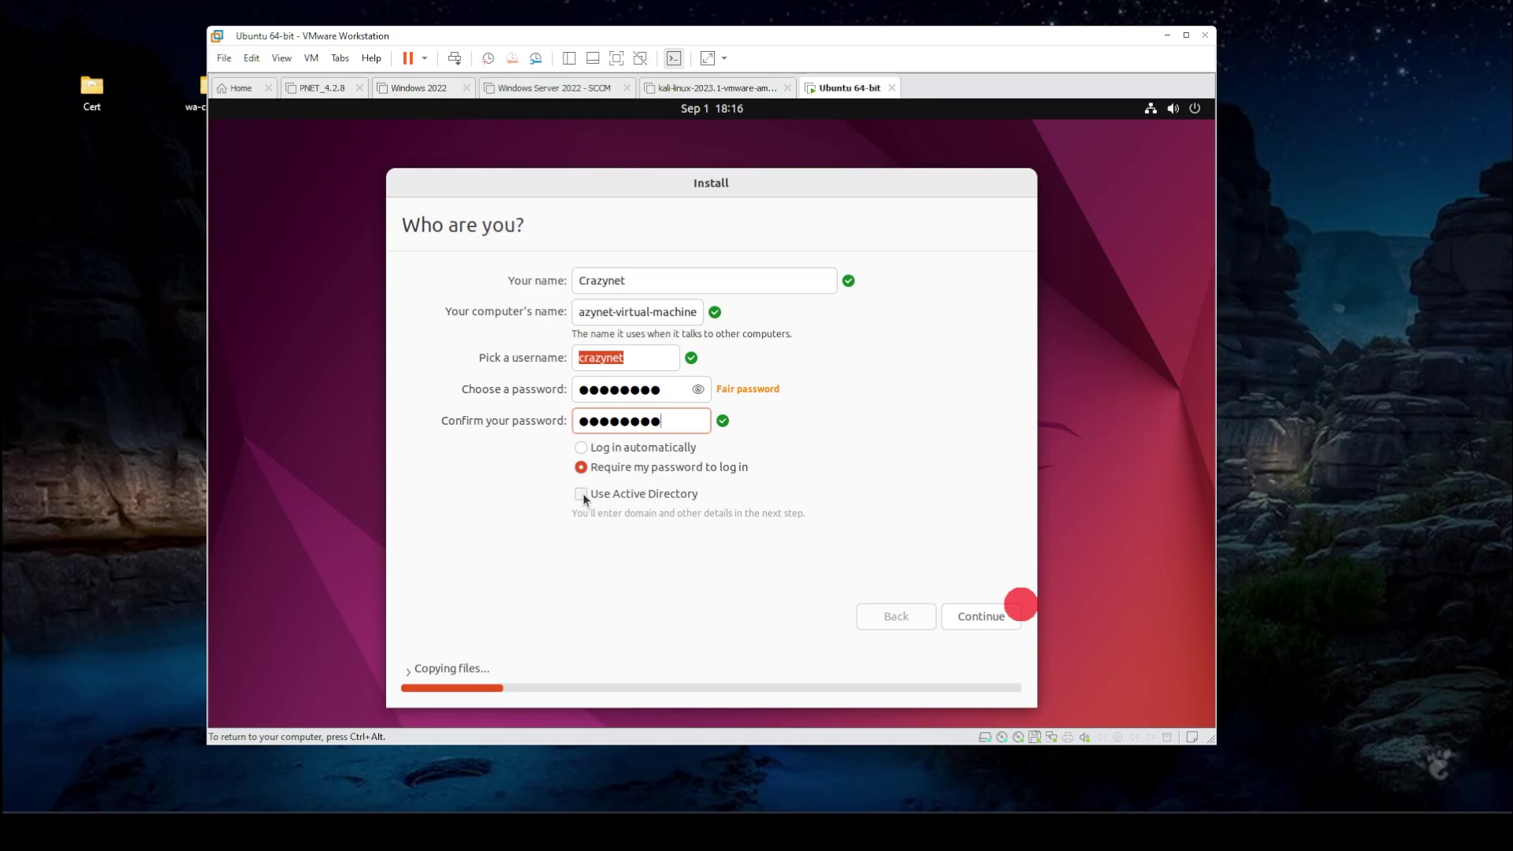
pyautogui.click(964, 617)
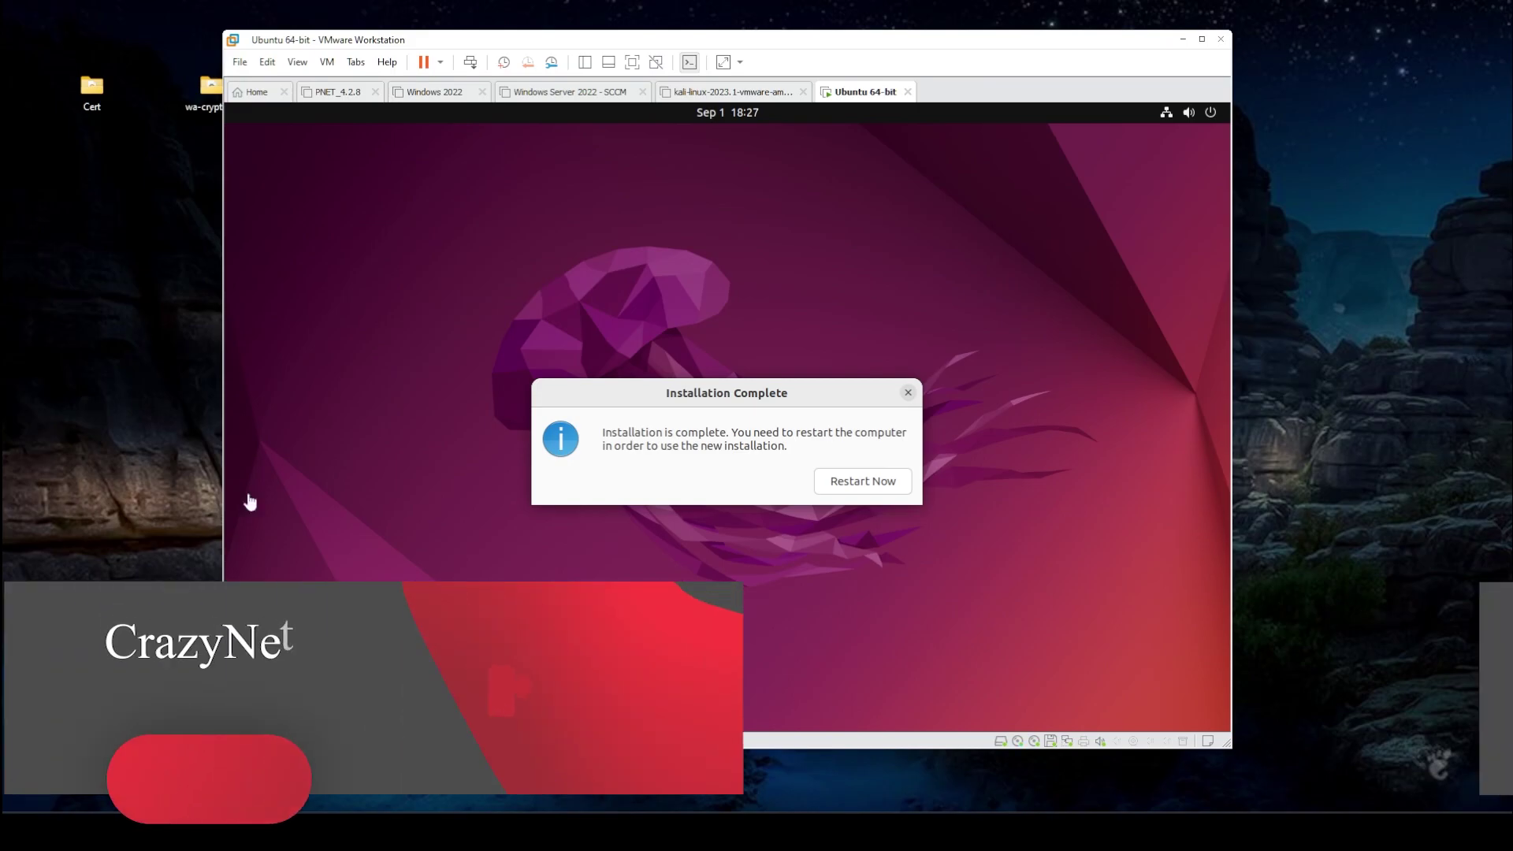
# - Restart Ubuntu, log in with the new account's password, and maximize the VM window
pyautogui.click(897, 481)
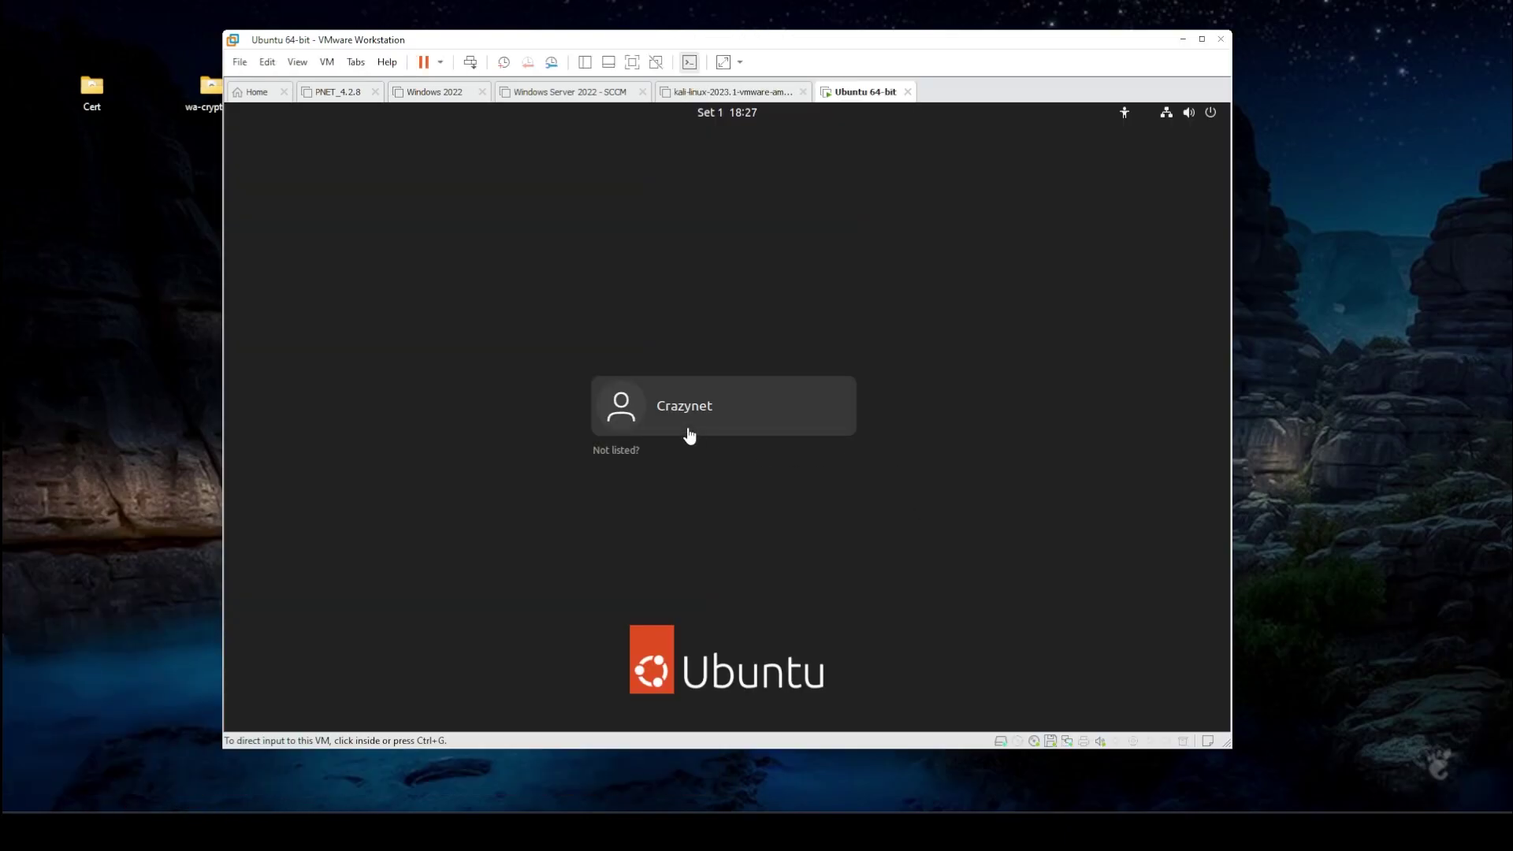
pyautogui.click(684, 420)
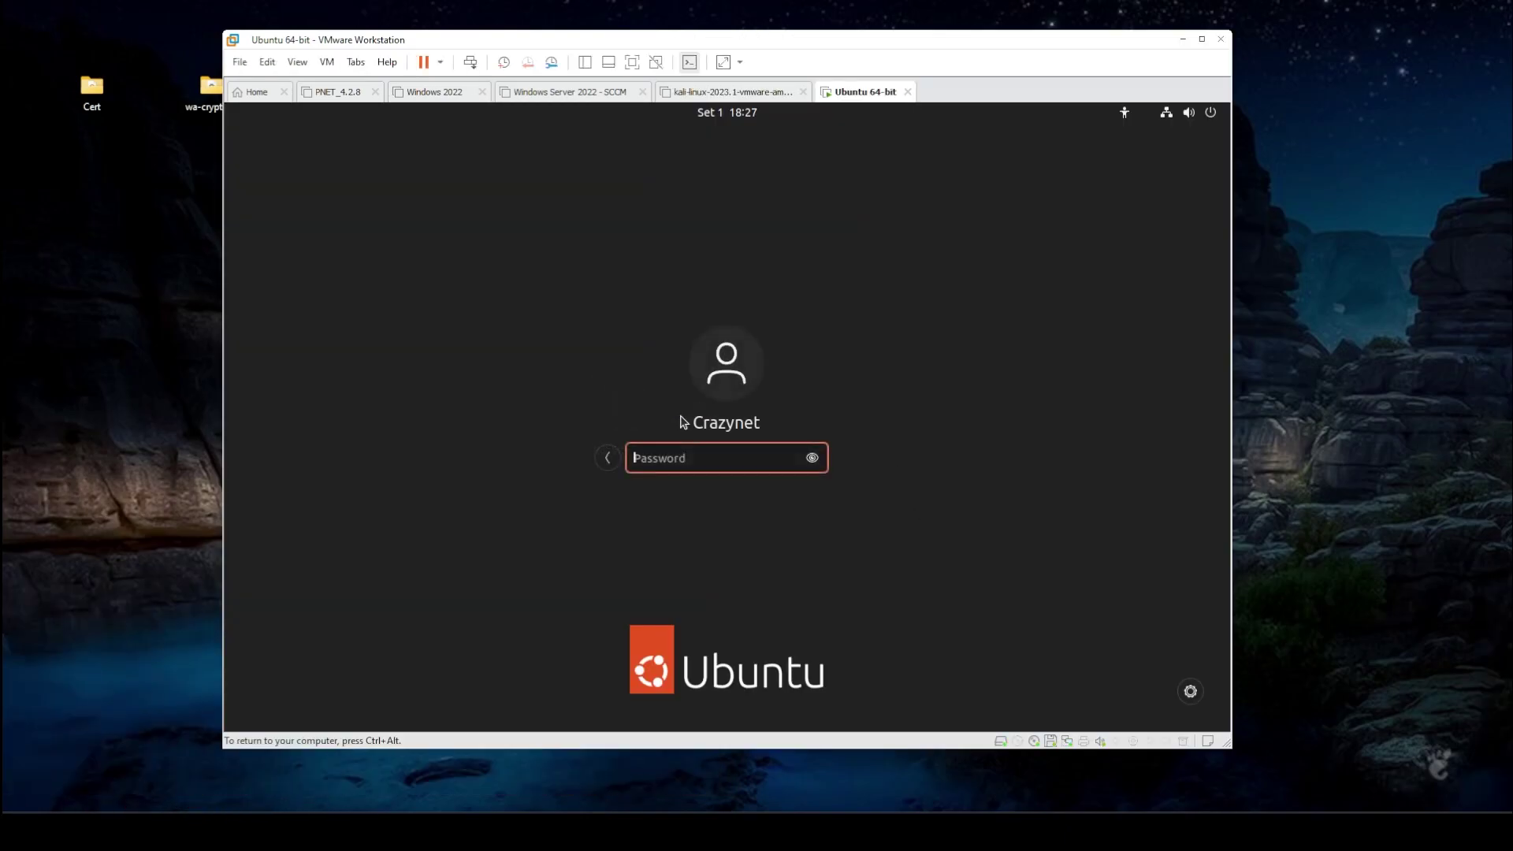
pyautogui.write('********')
pyautogui.press('Return')
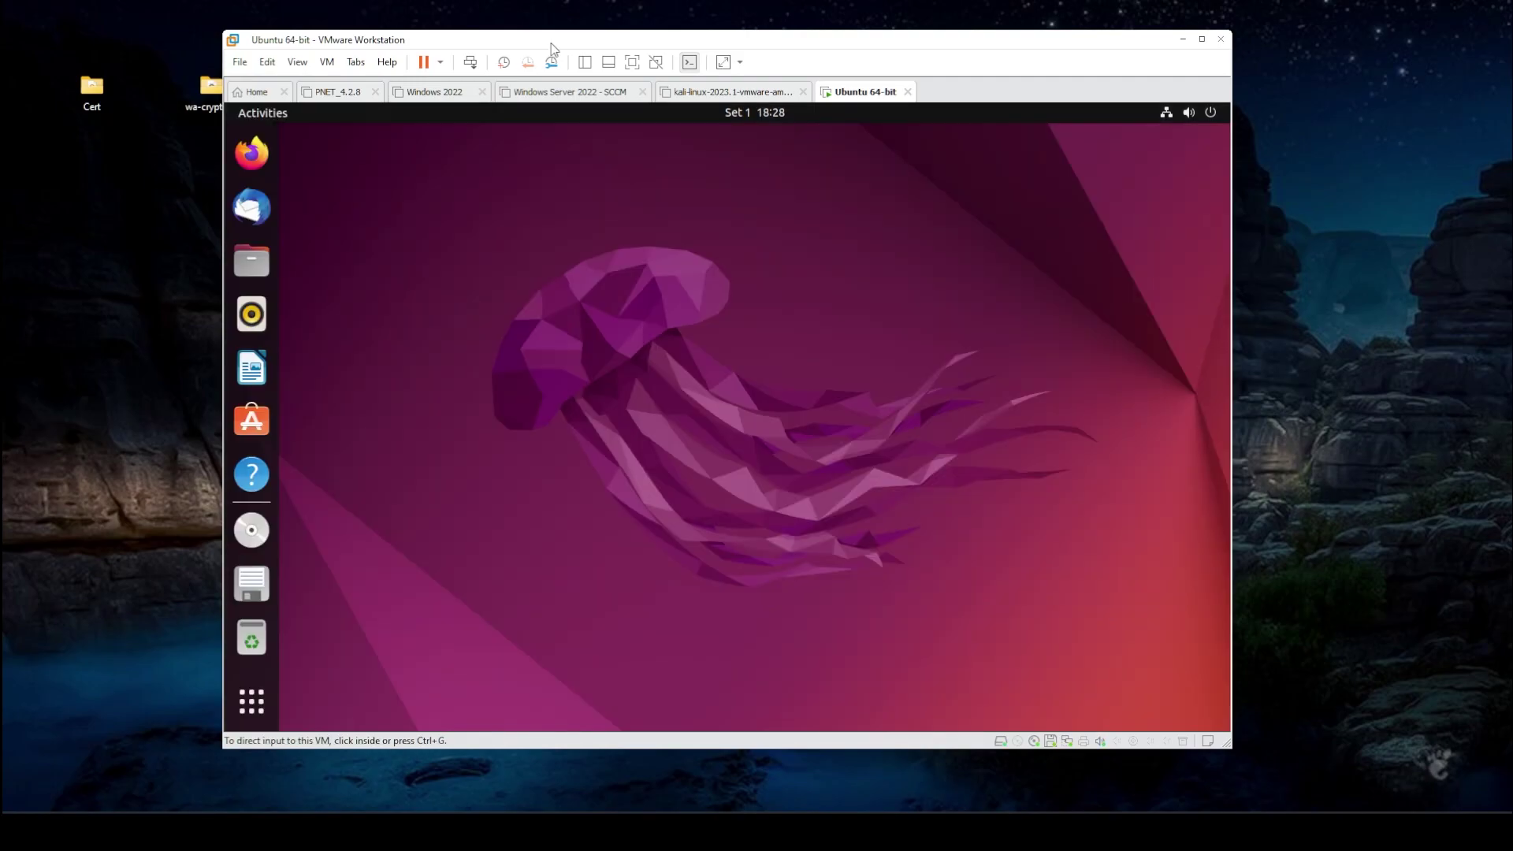
pyautogui.doubleClick(551, 41)
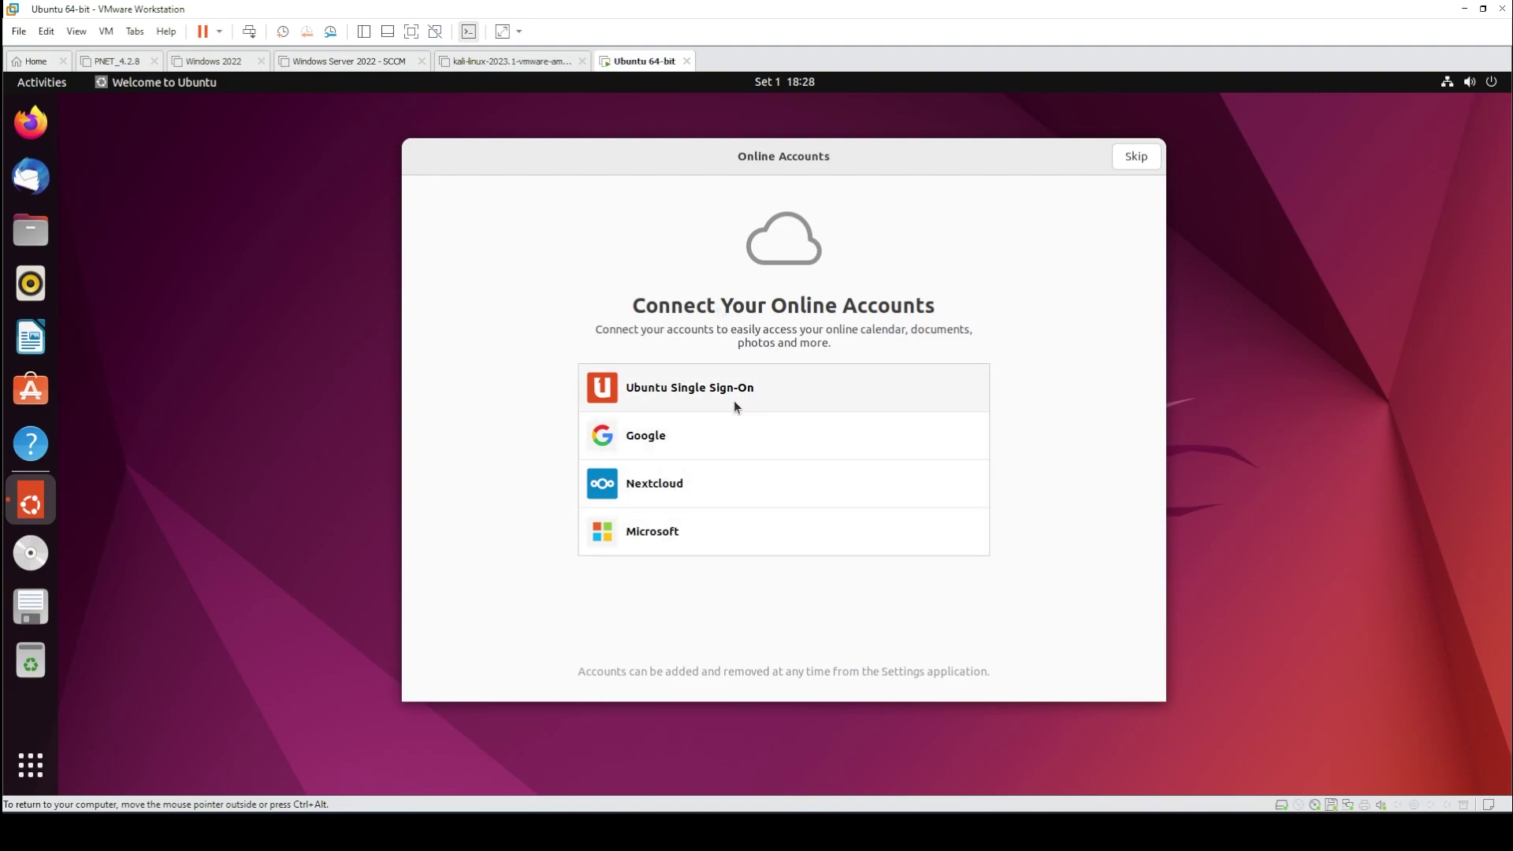
# - Skip online accounts and Ubuntu Pro, turn Location Services off, and finish the welcome wizard
pyautogui.click(1123, 162)
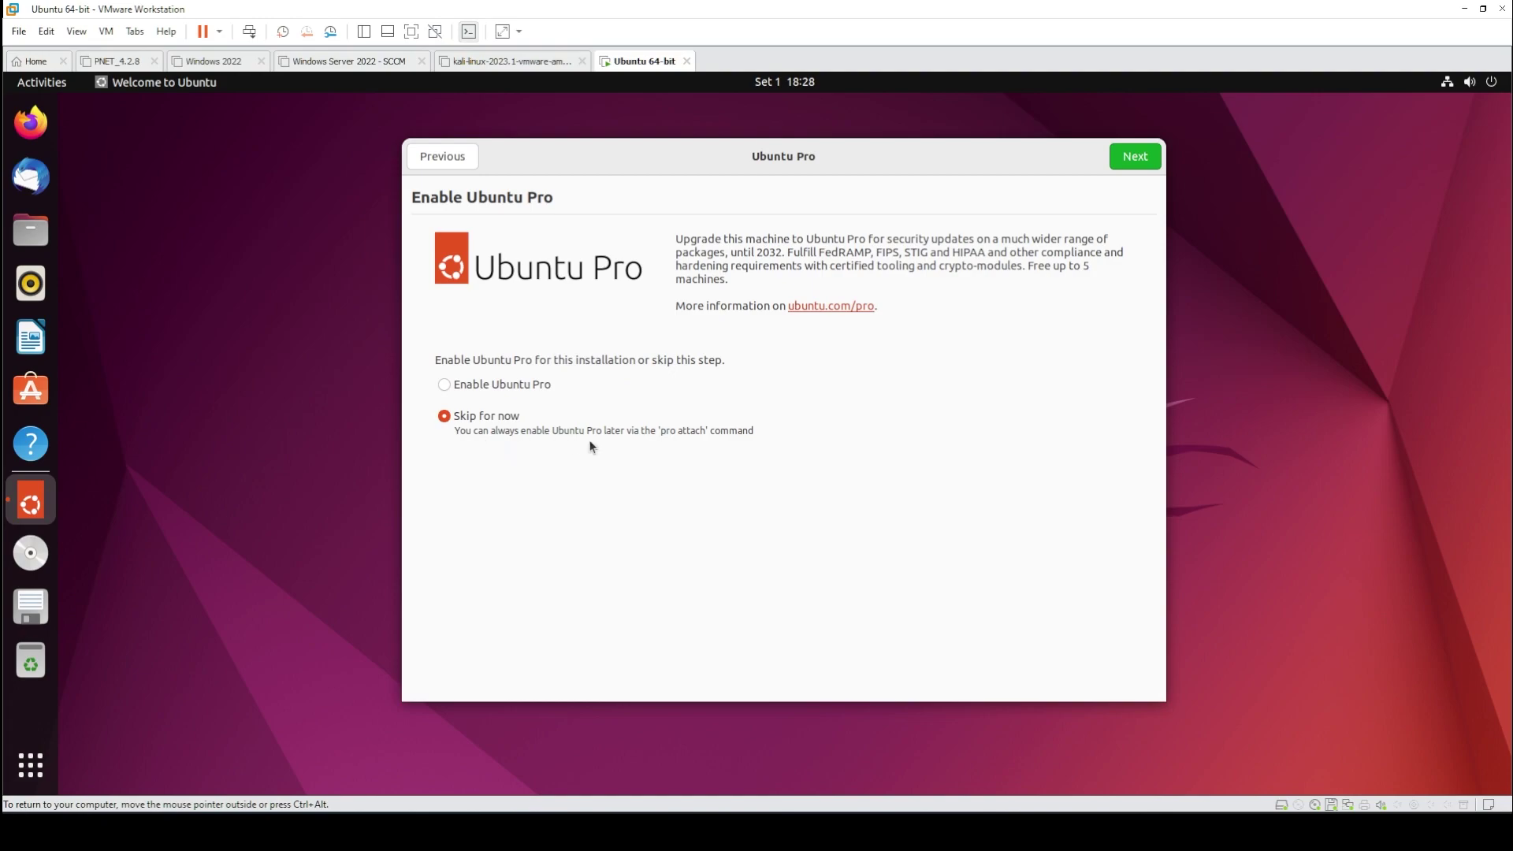
pyautogui.click(1135, 156)
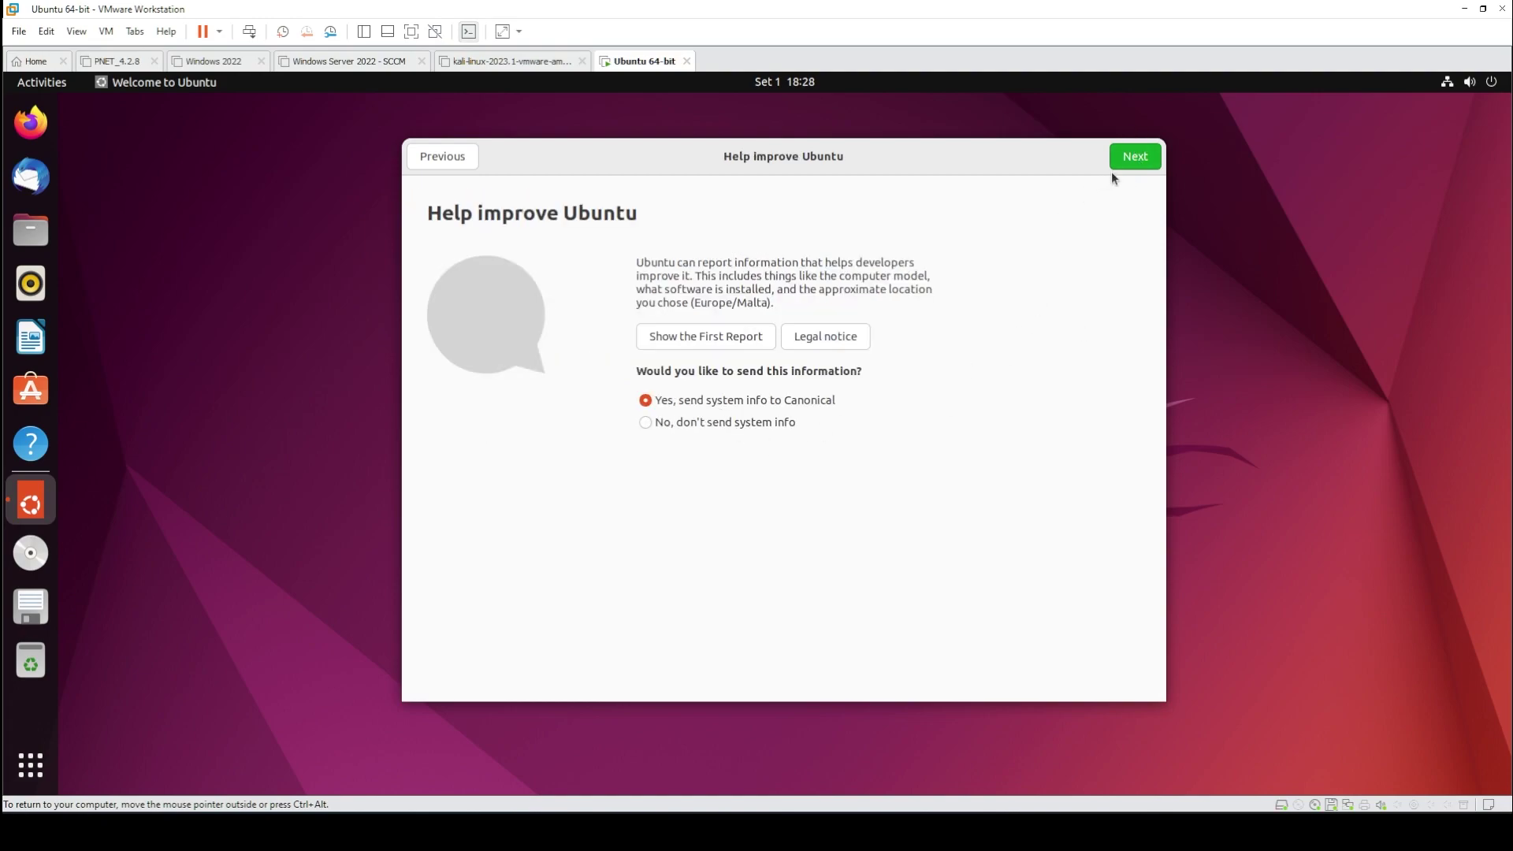
pyautogui.click(1128, 160)
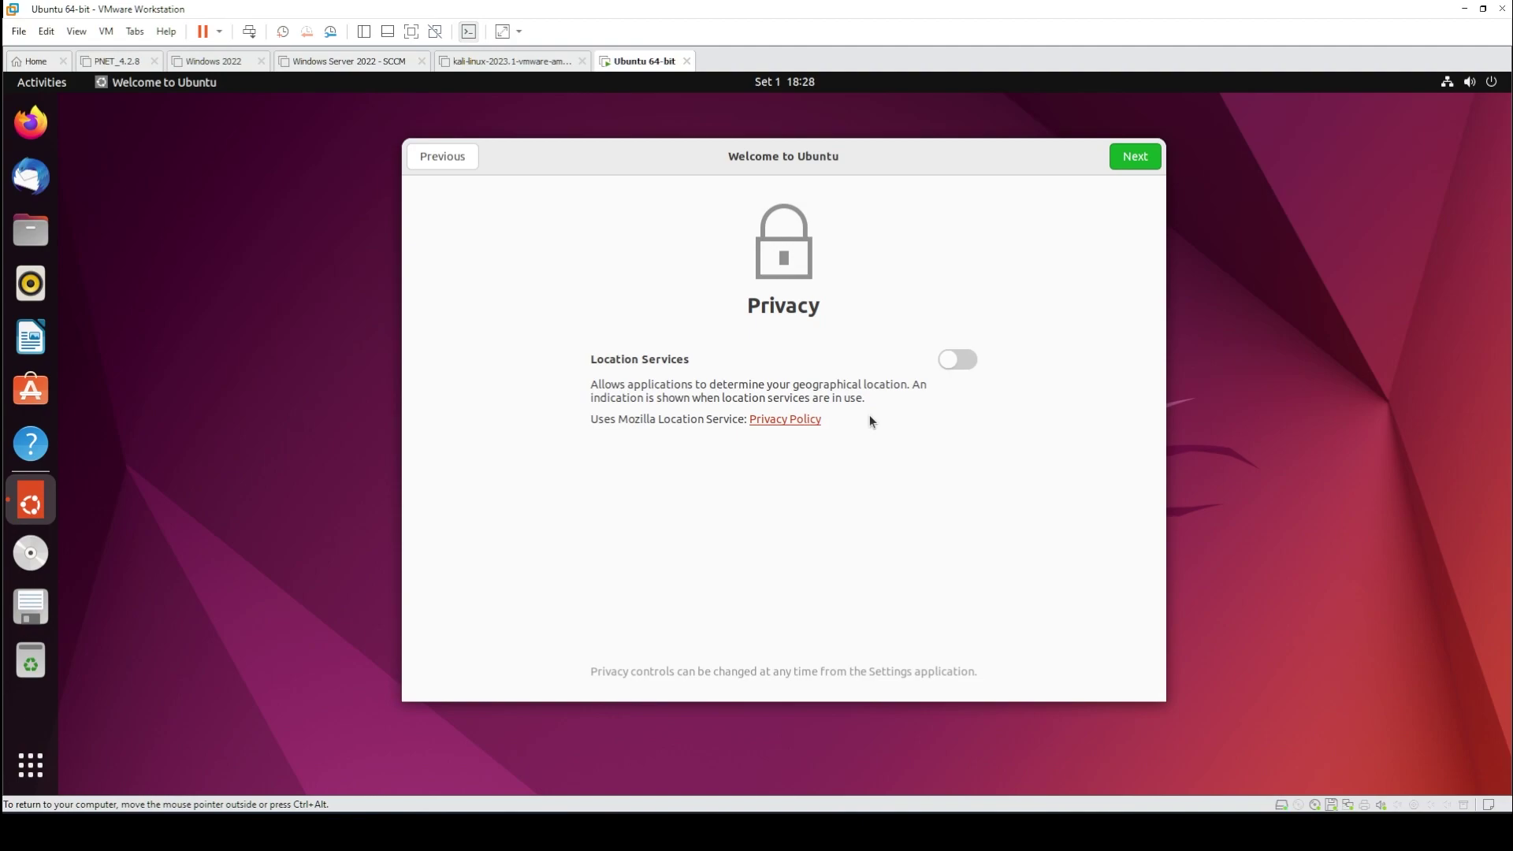
pyautogui.click(955, 363)
pyautogui.click(1125, 167)
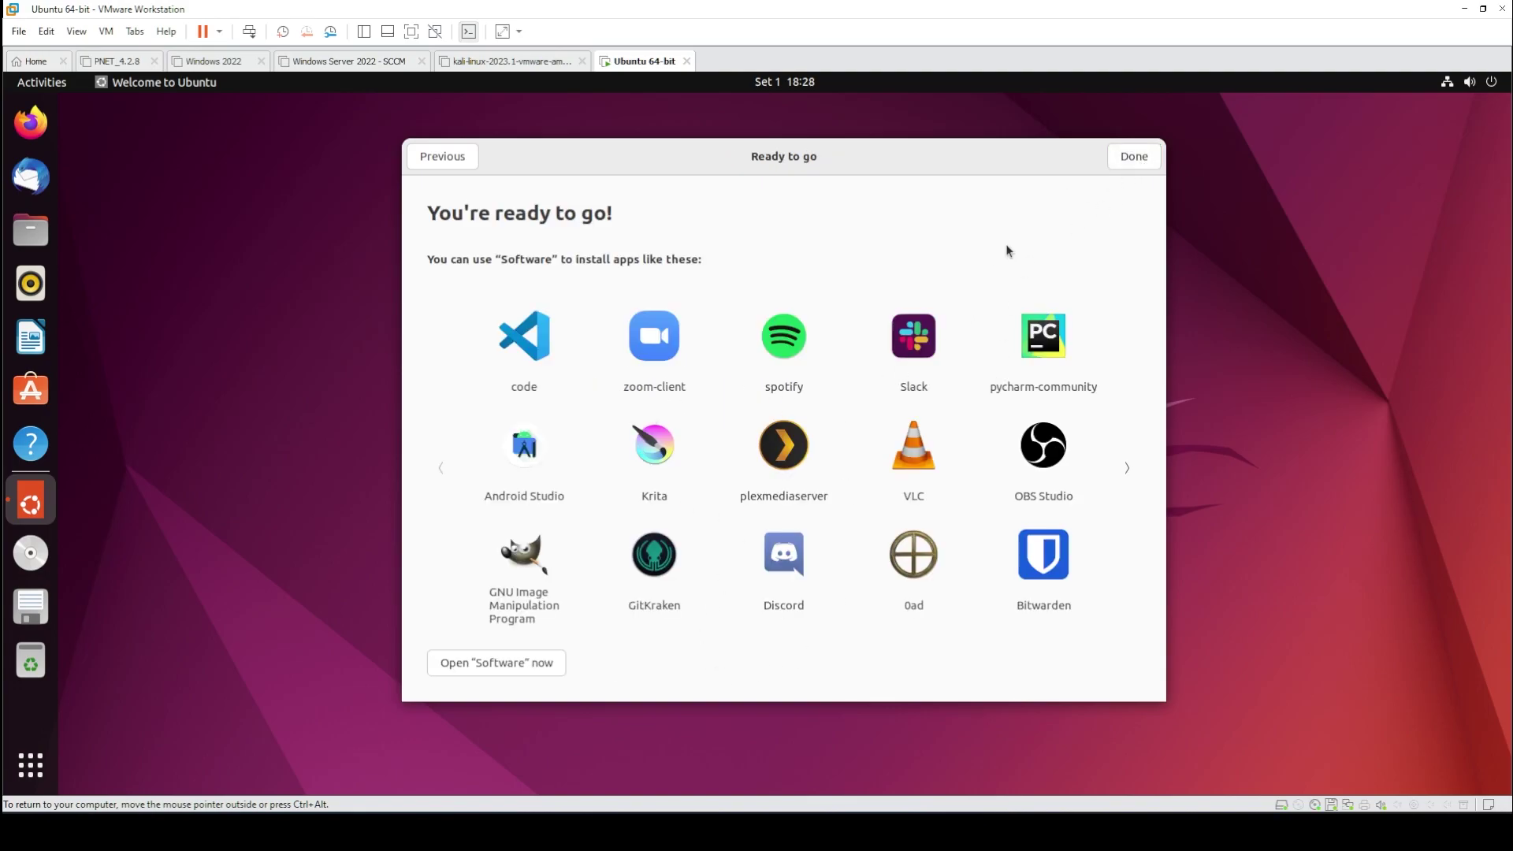
pyautogui.click(1132, 162)
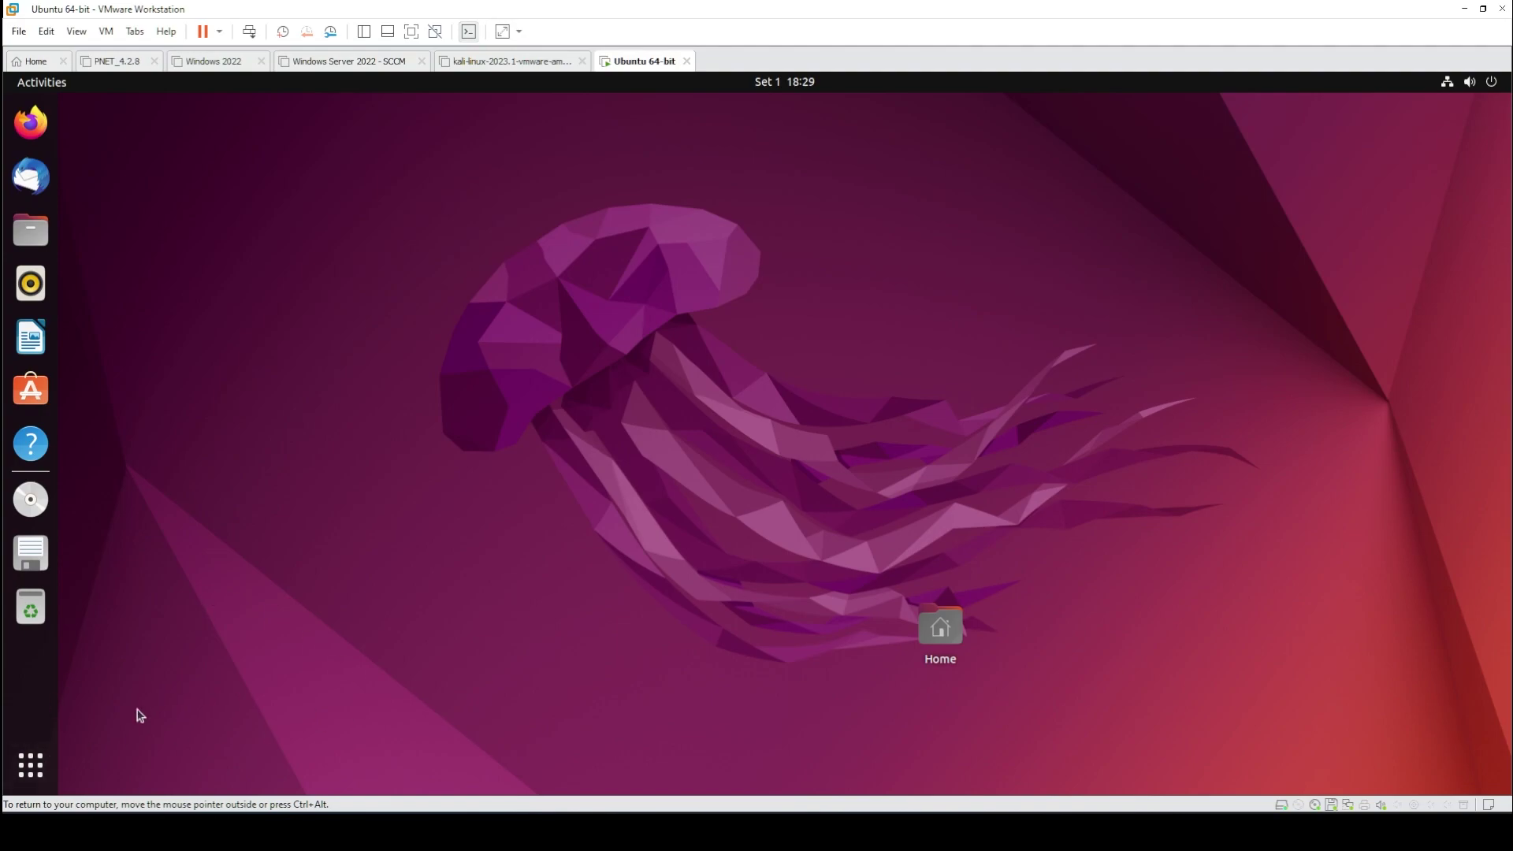
# - Browse Ubuntu's application grid pages, then close it back to the desktop
pyautogui.click(31, 765)
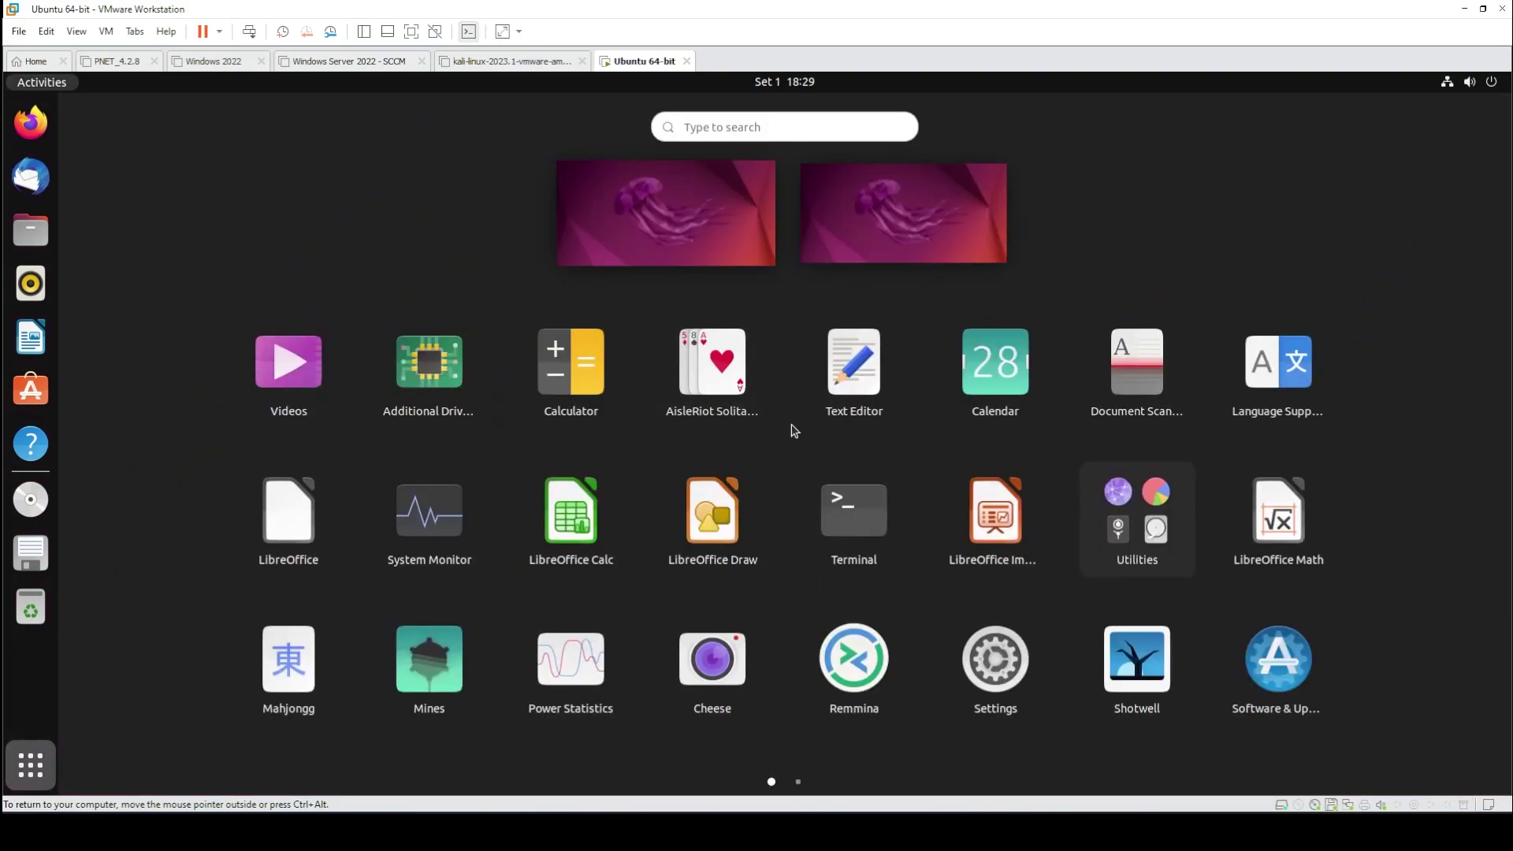
pyautogui.scroll(-1, 794, 442)
pyautogui.scroll(1, 796, 453)
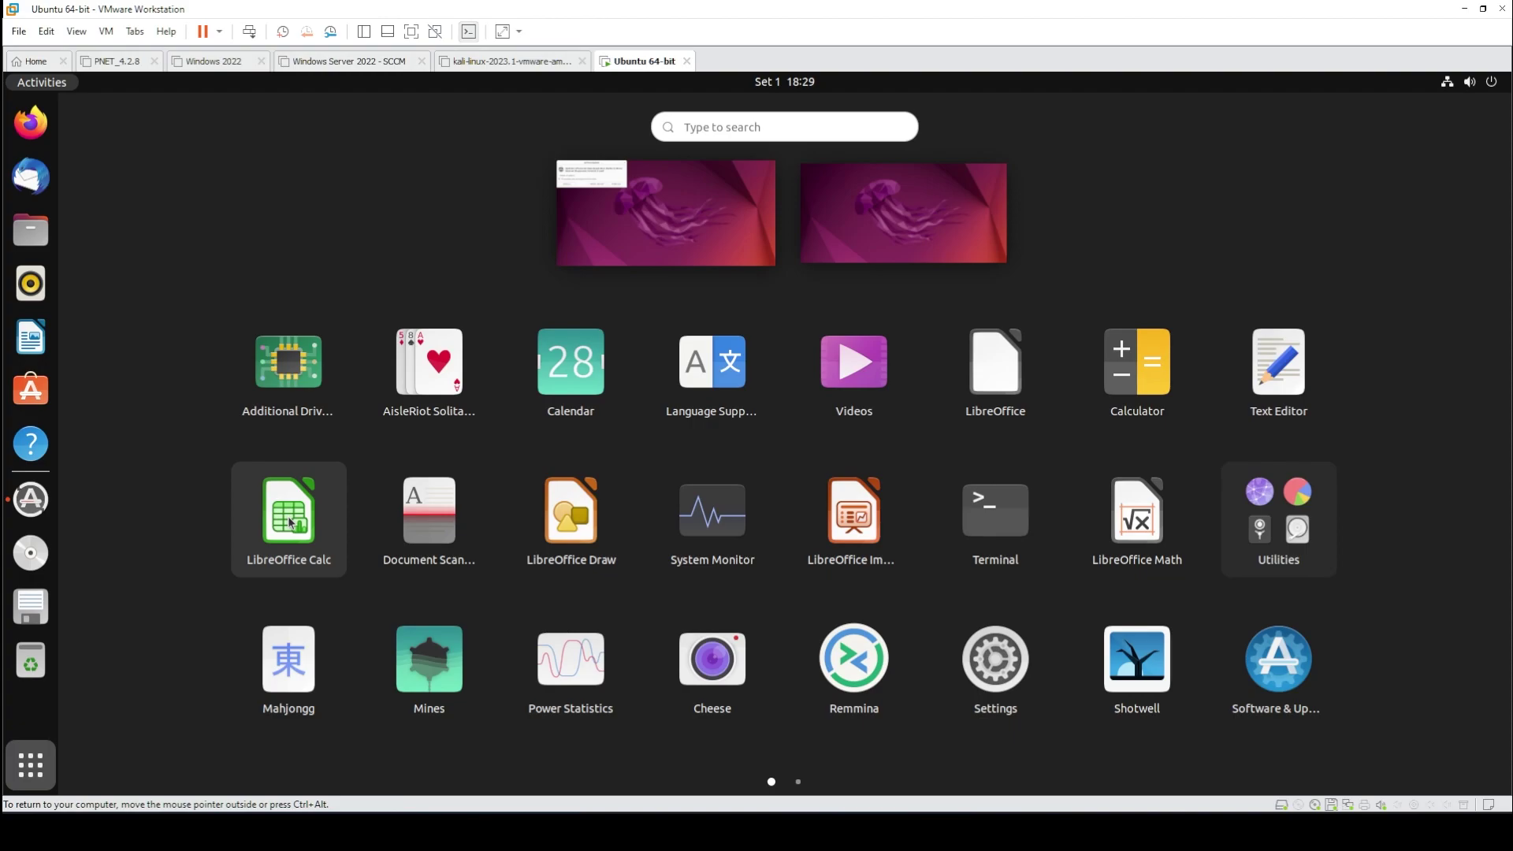
pyautogui.click(32, 760)
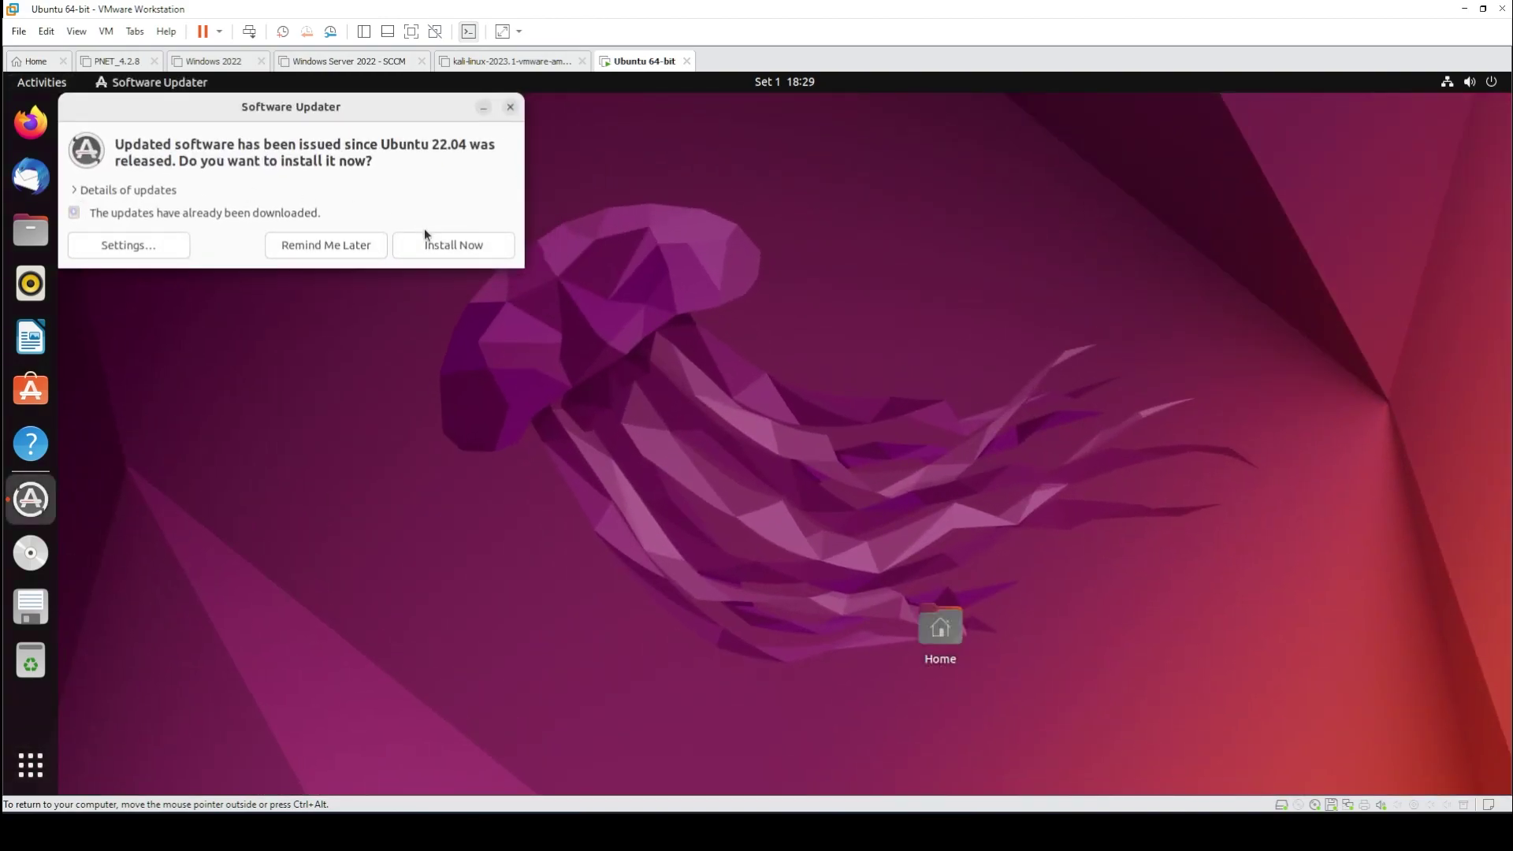
# - Begin installing the downloaded updates in Software Updater, then launch Ubuntu Software from the dock
pyautogui.click(438, 246)
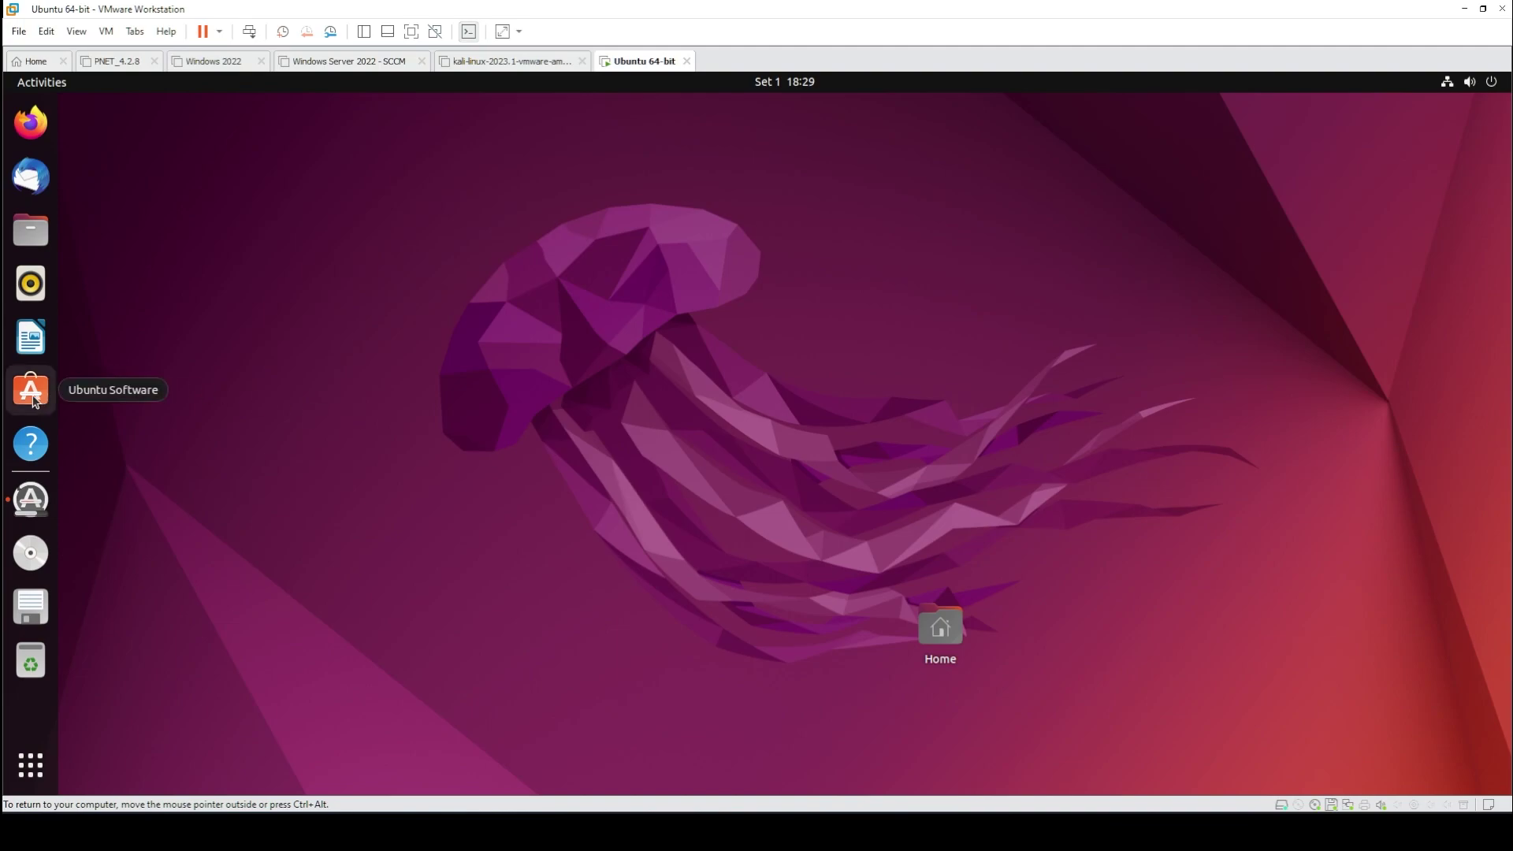
pyautogui.click(32, 394)
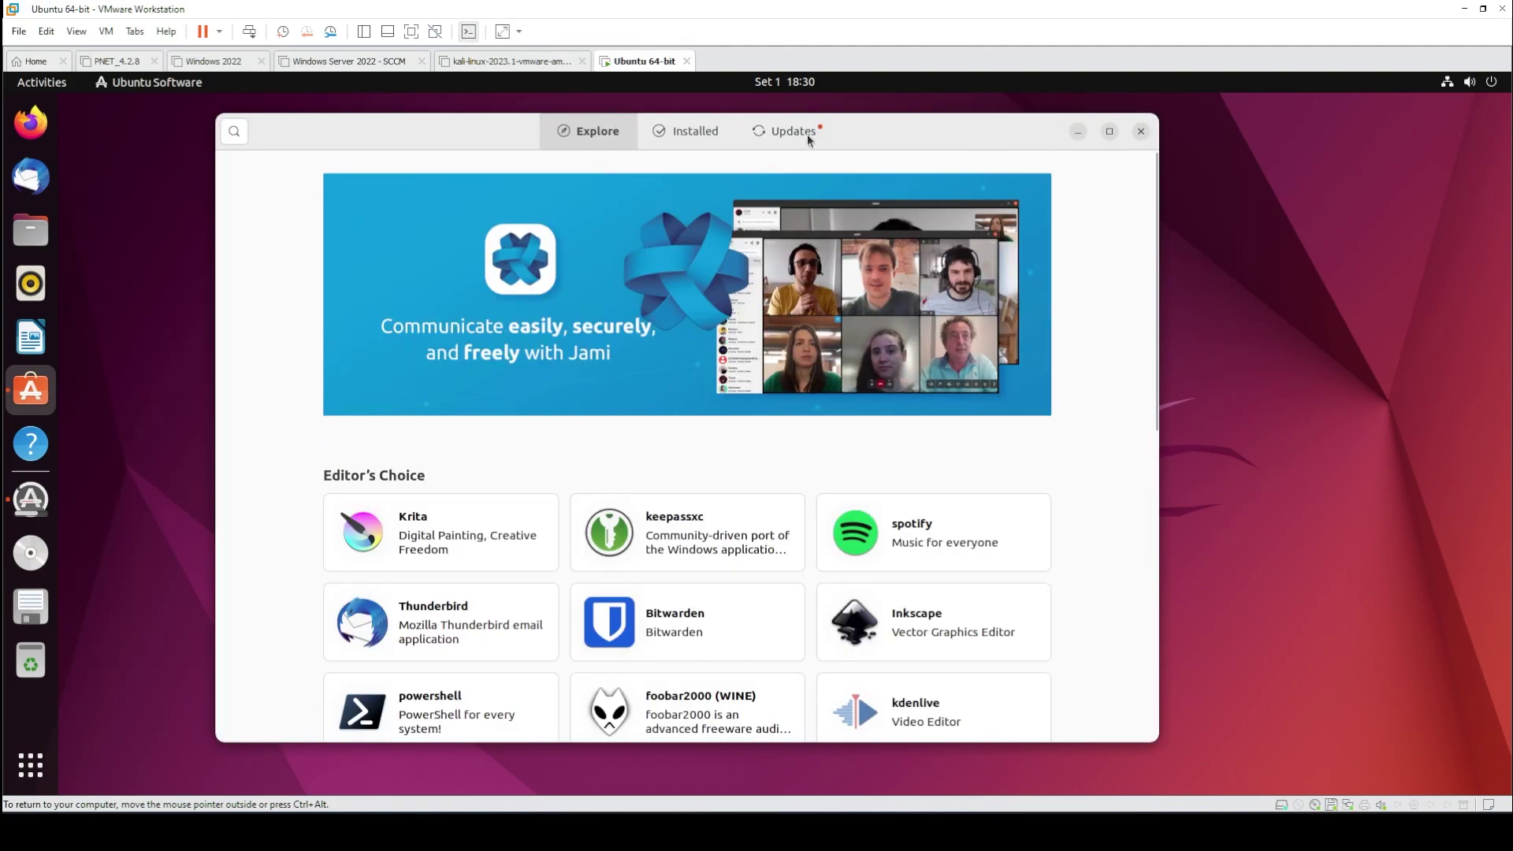
# - Check Ubuntu Software's Updates and Installed lists and dismiss the updates-available notification
pyautogui.click(807, 132)
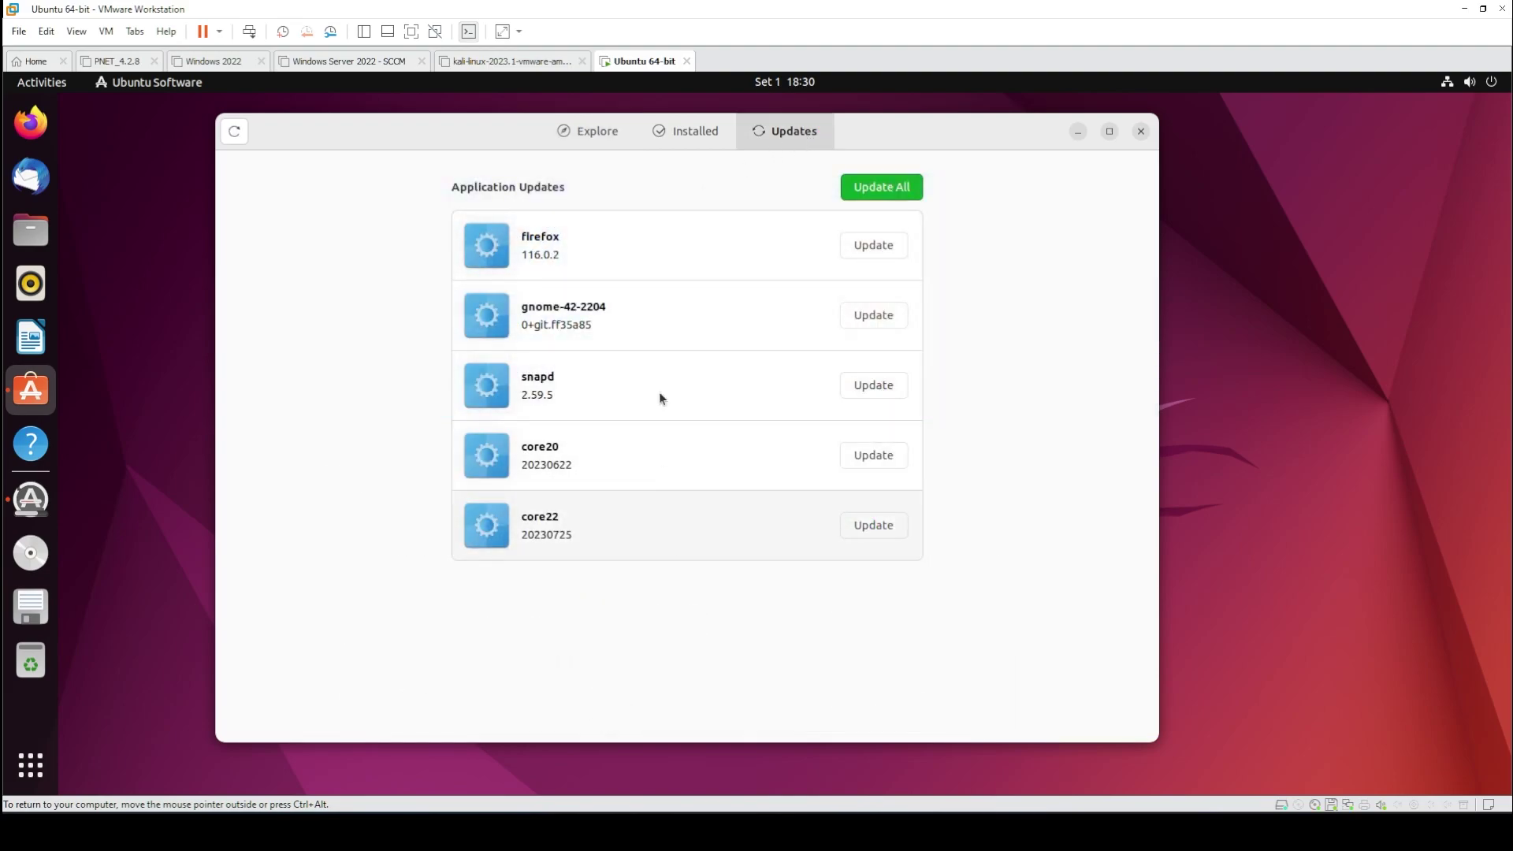
pyautogui.click(648, 129)
pyautogui.click(962, 115)
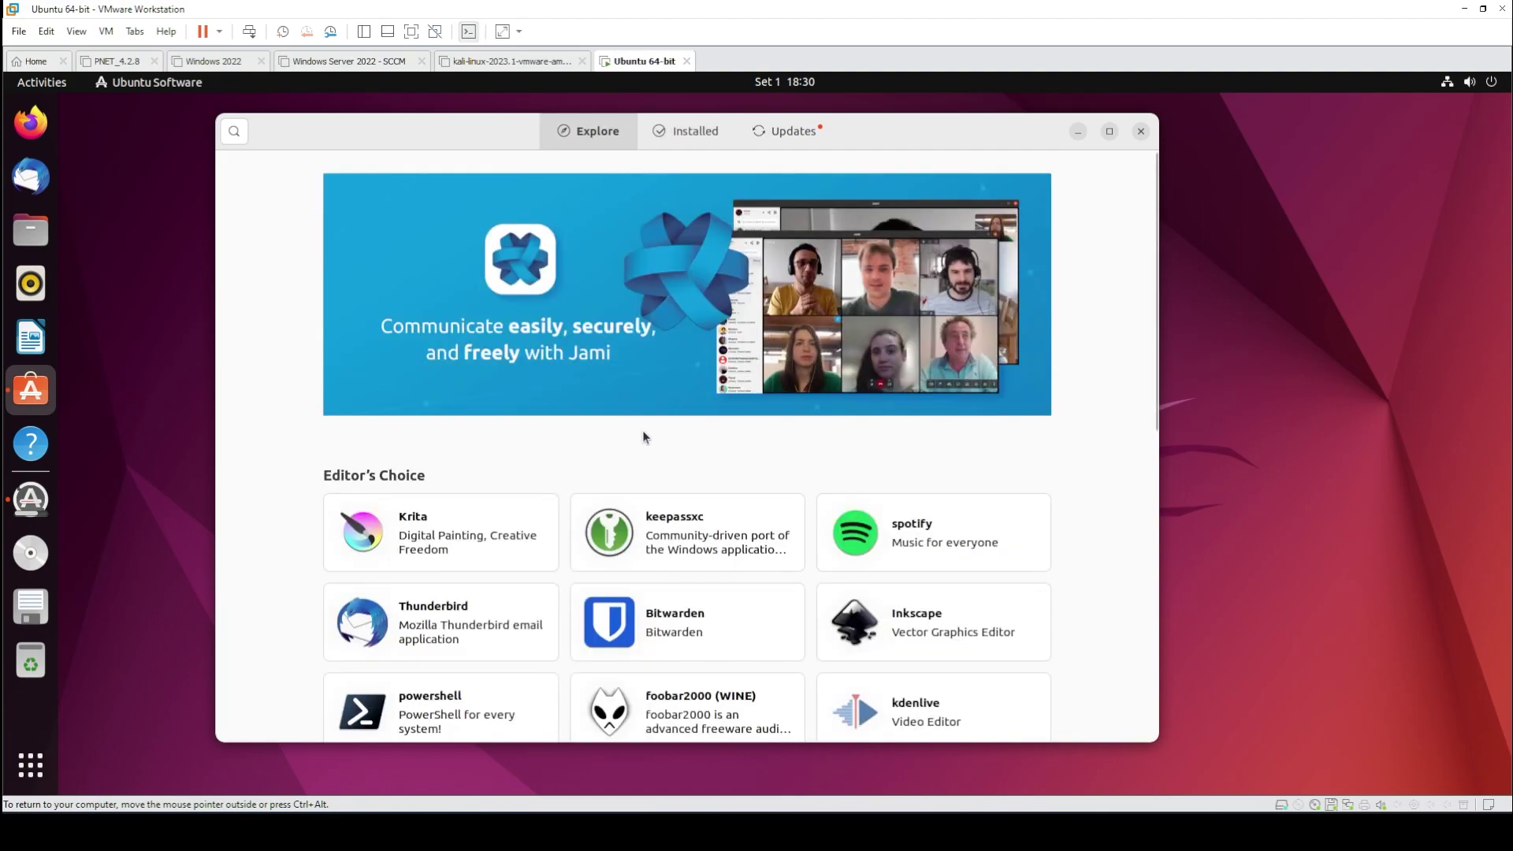
# - Browse the Music and Audio category from Explore, then close Ubuntu Software
pyautogui.scroll(-5, 642, 438)
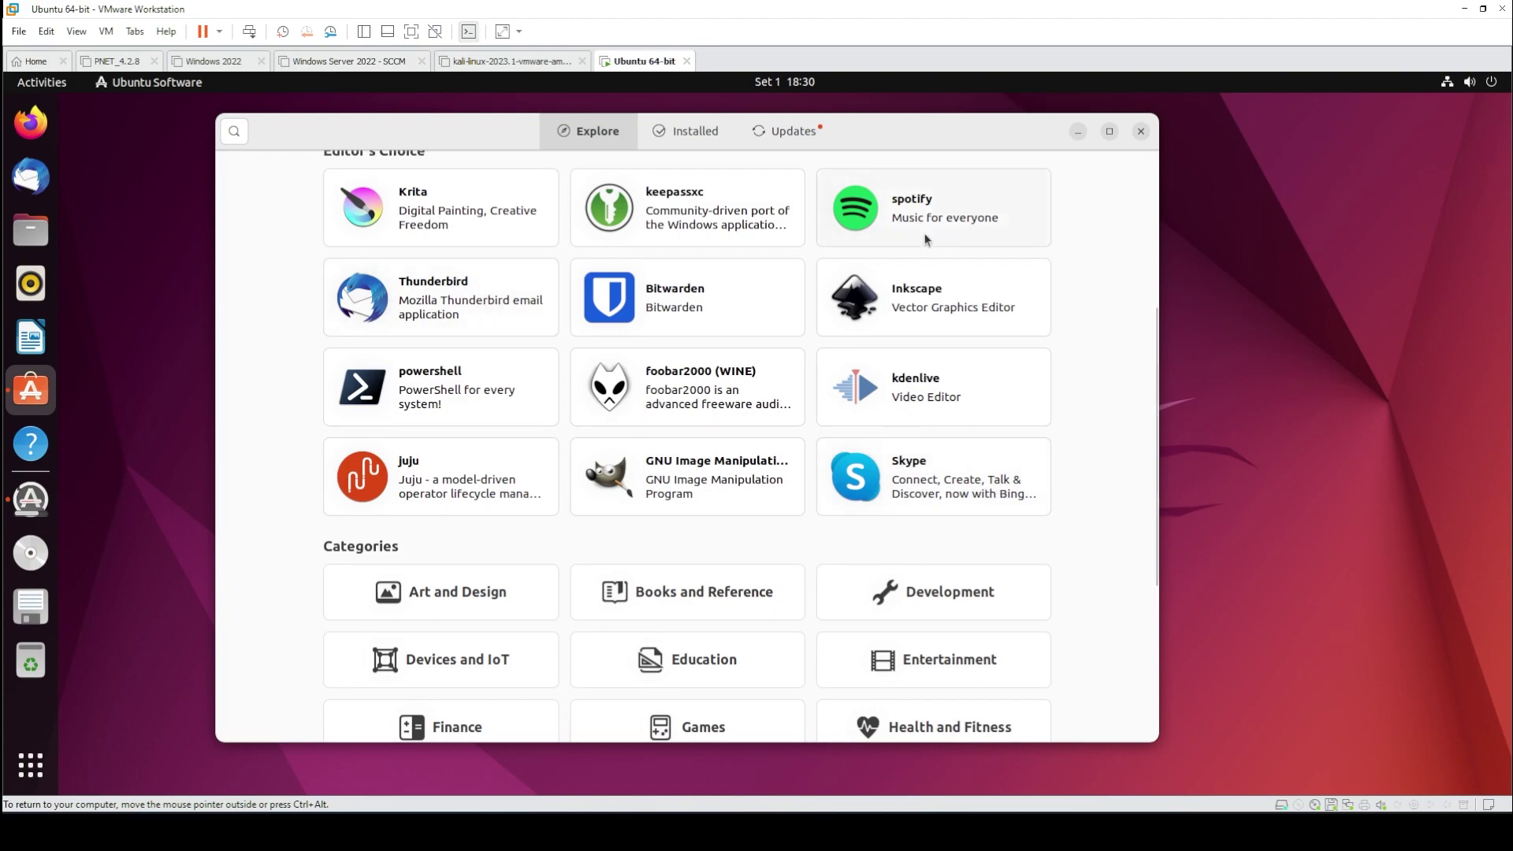
pyautogui.scroll(4, 925, 245)
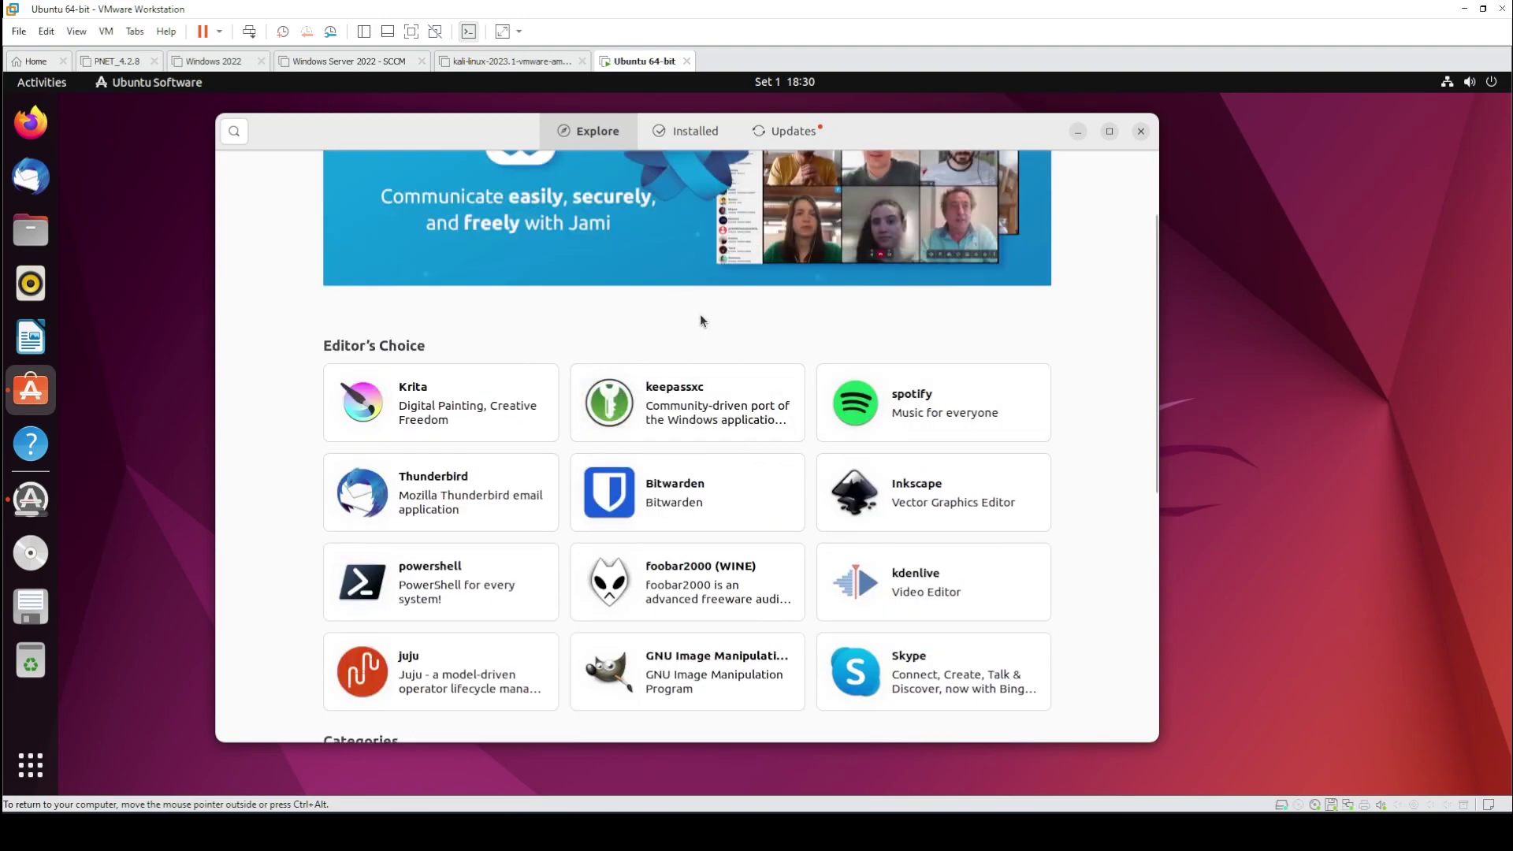
pyautogui.scroll(-7, 745, 326)
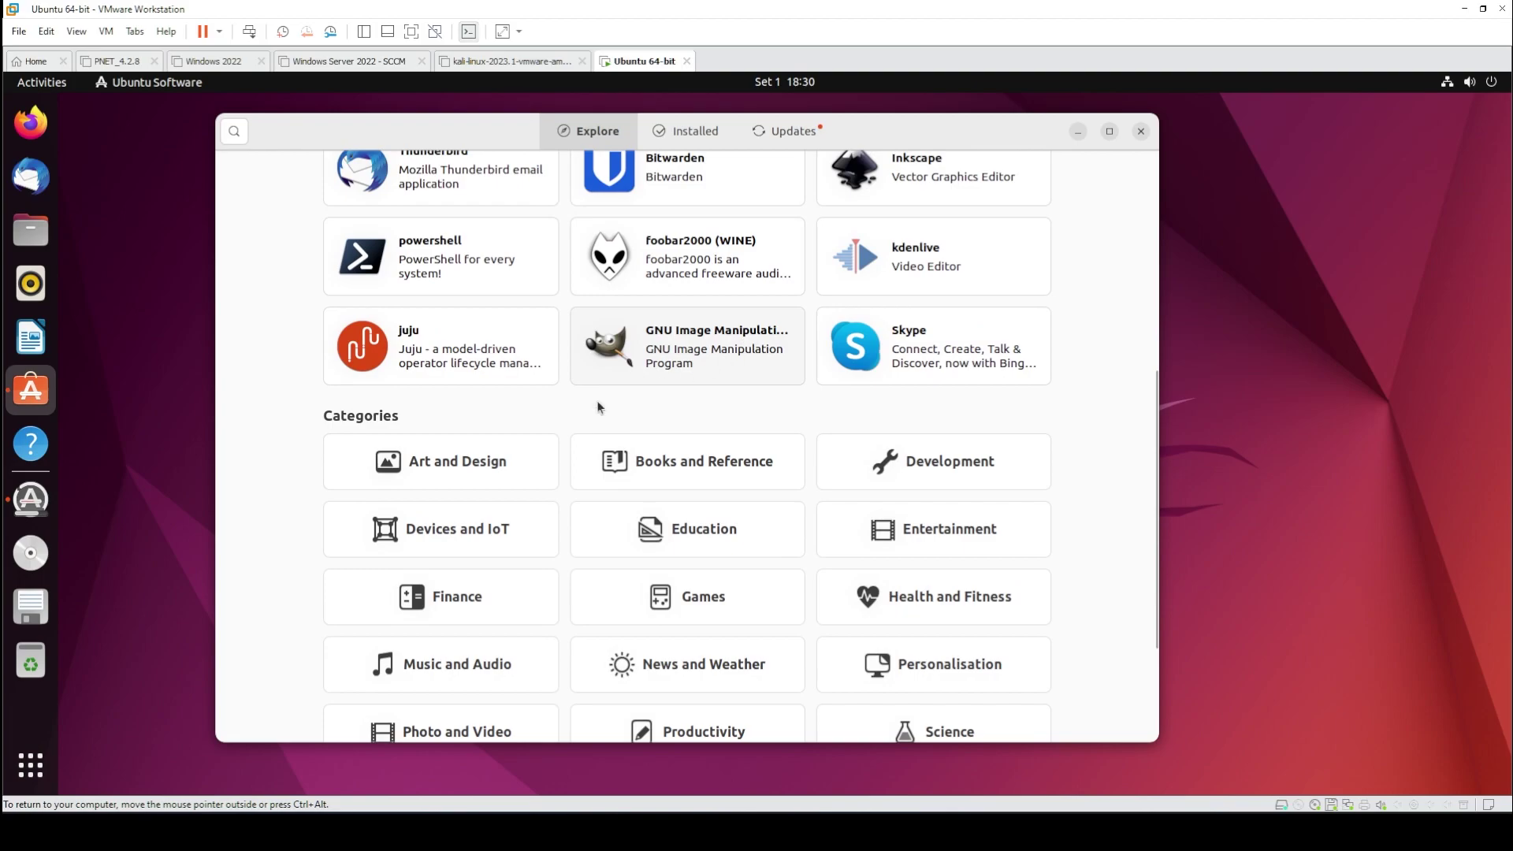
pyautogui.scroll(-1, 675, 372)
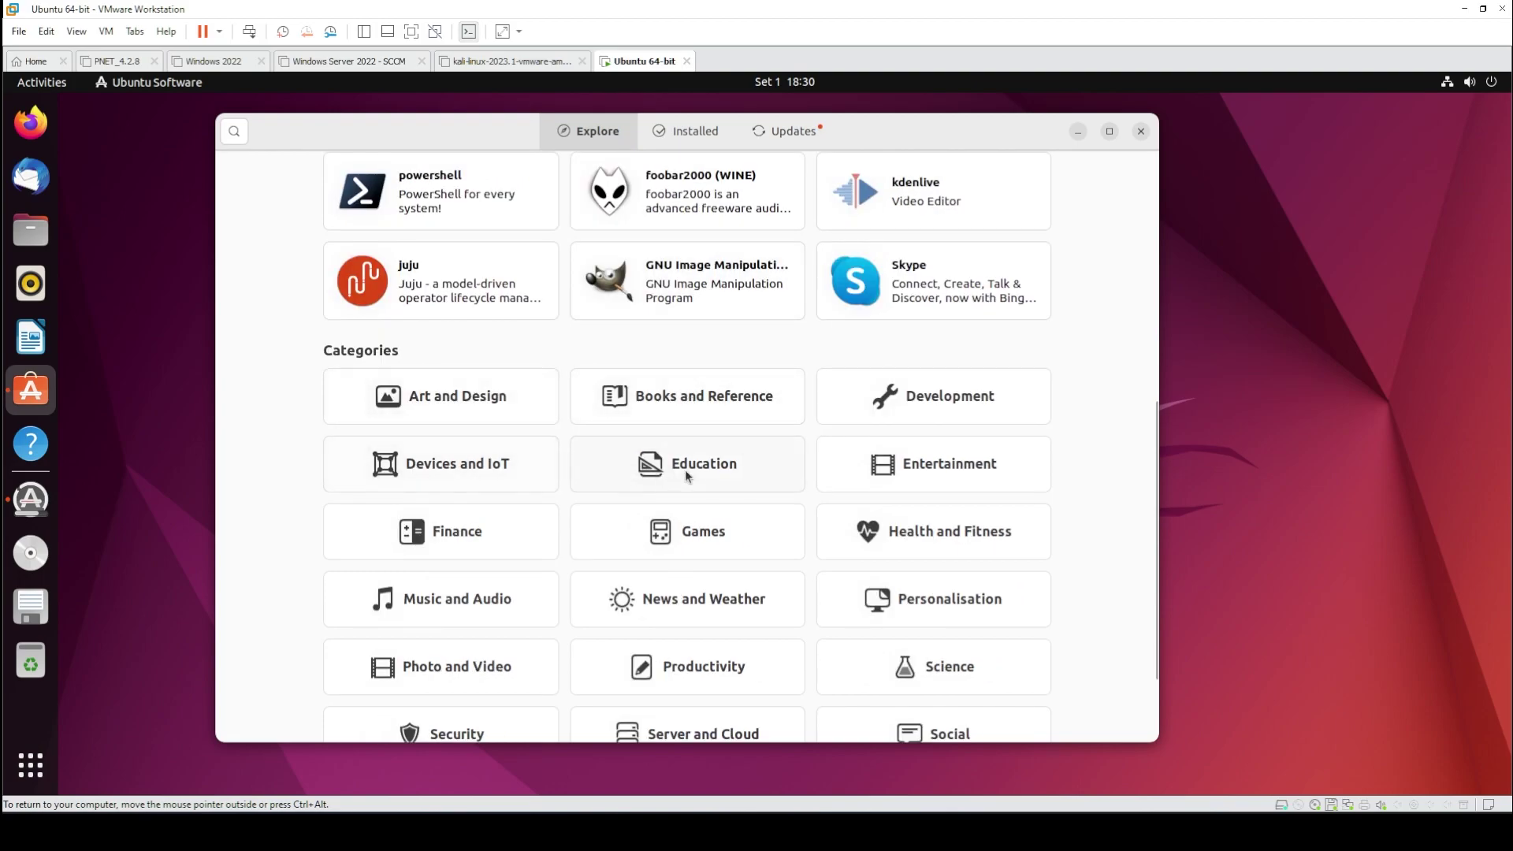
pyautogui.click(494, 607)
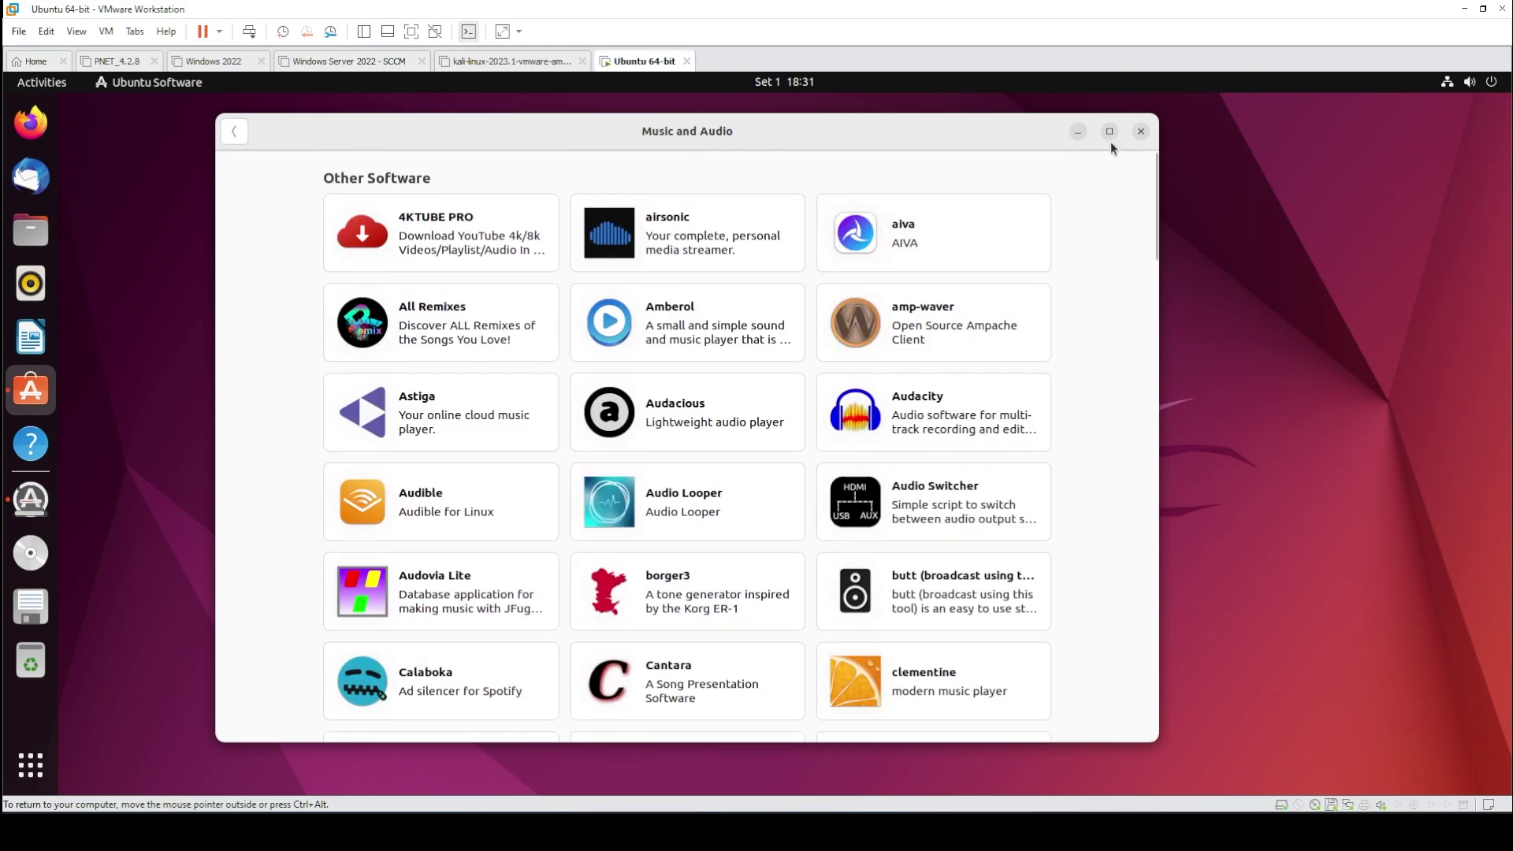
pyautogui.click(1140, 133)
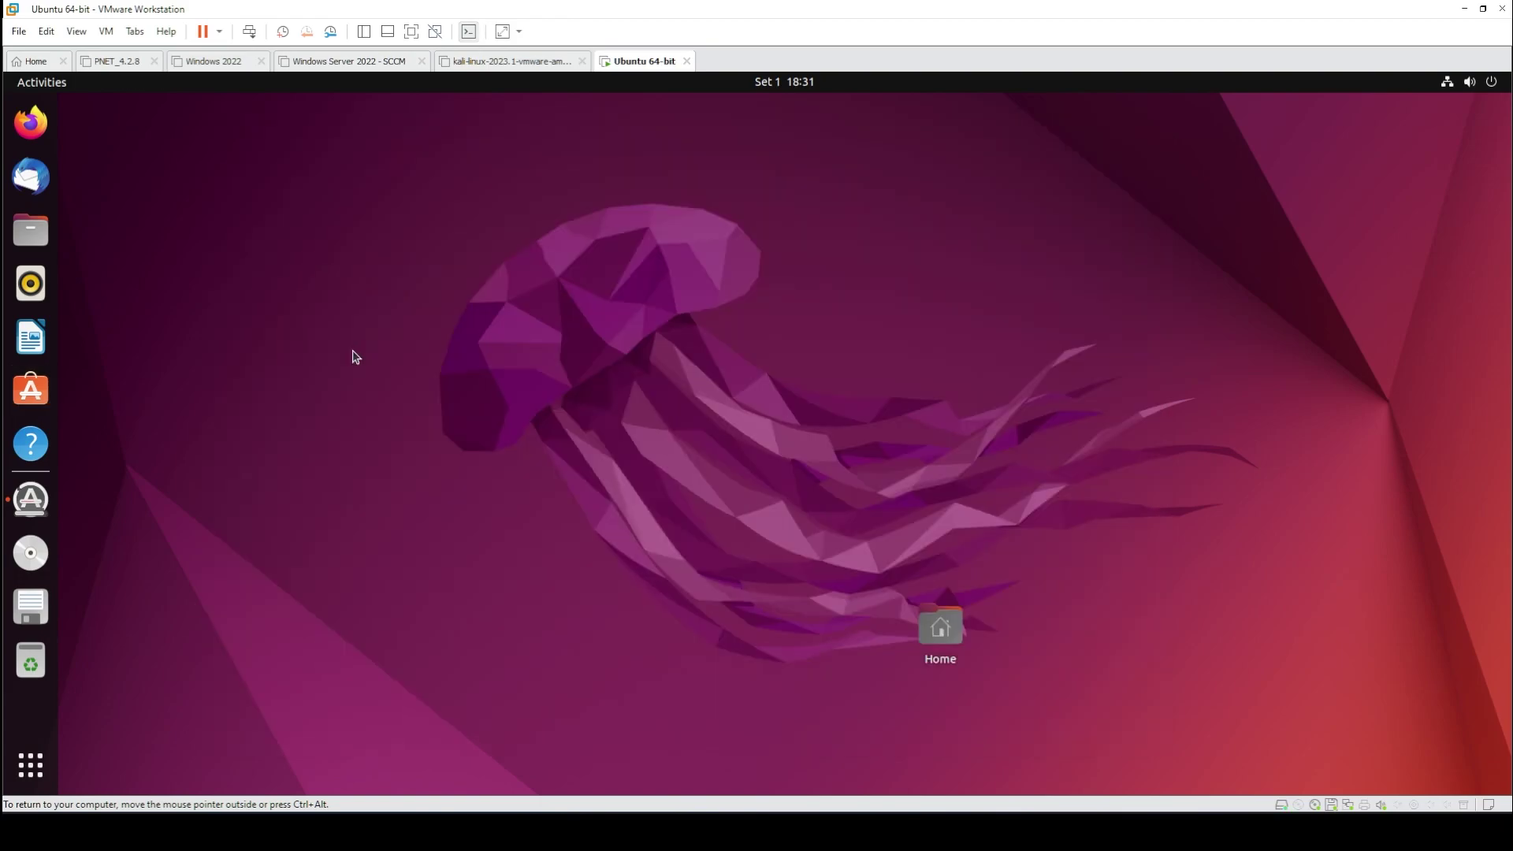
# - Bring Software Updater forward, then open, close and reopen the Show Applications grid
pyautogui.click(32, 498)
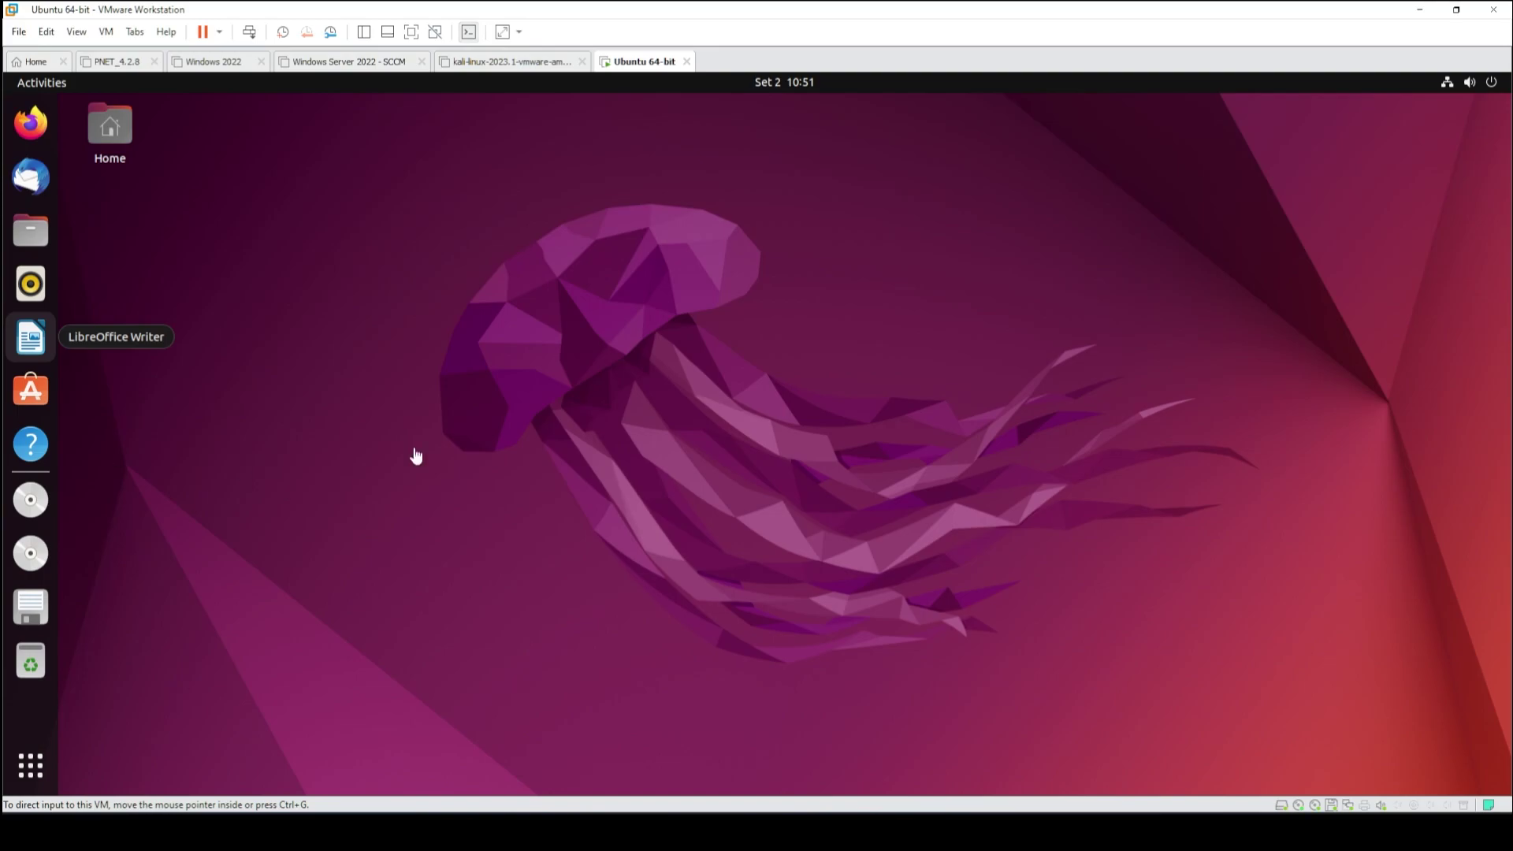
pyautogui.click(31, 765)
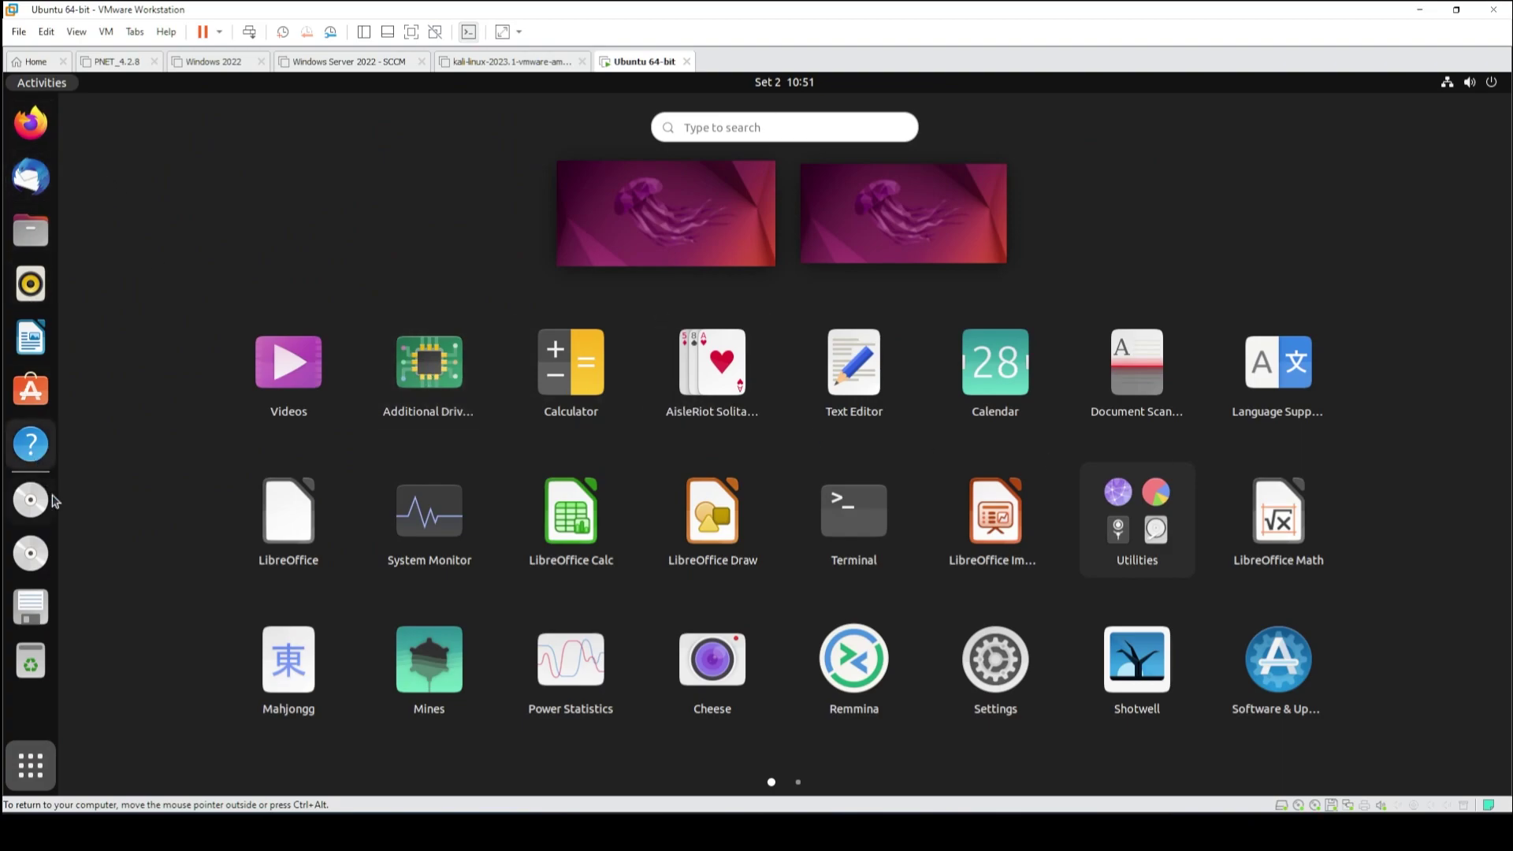
pyautogui.click(23, 778)
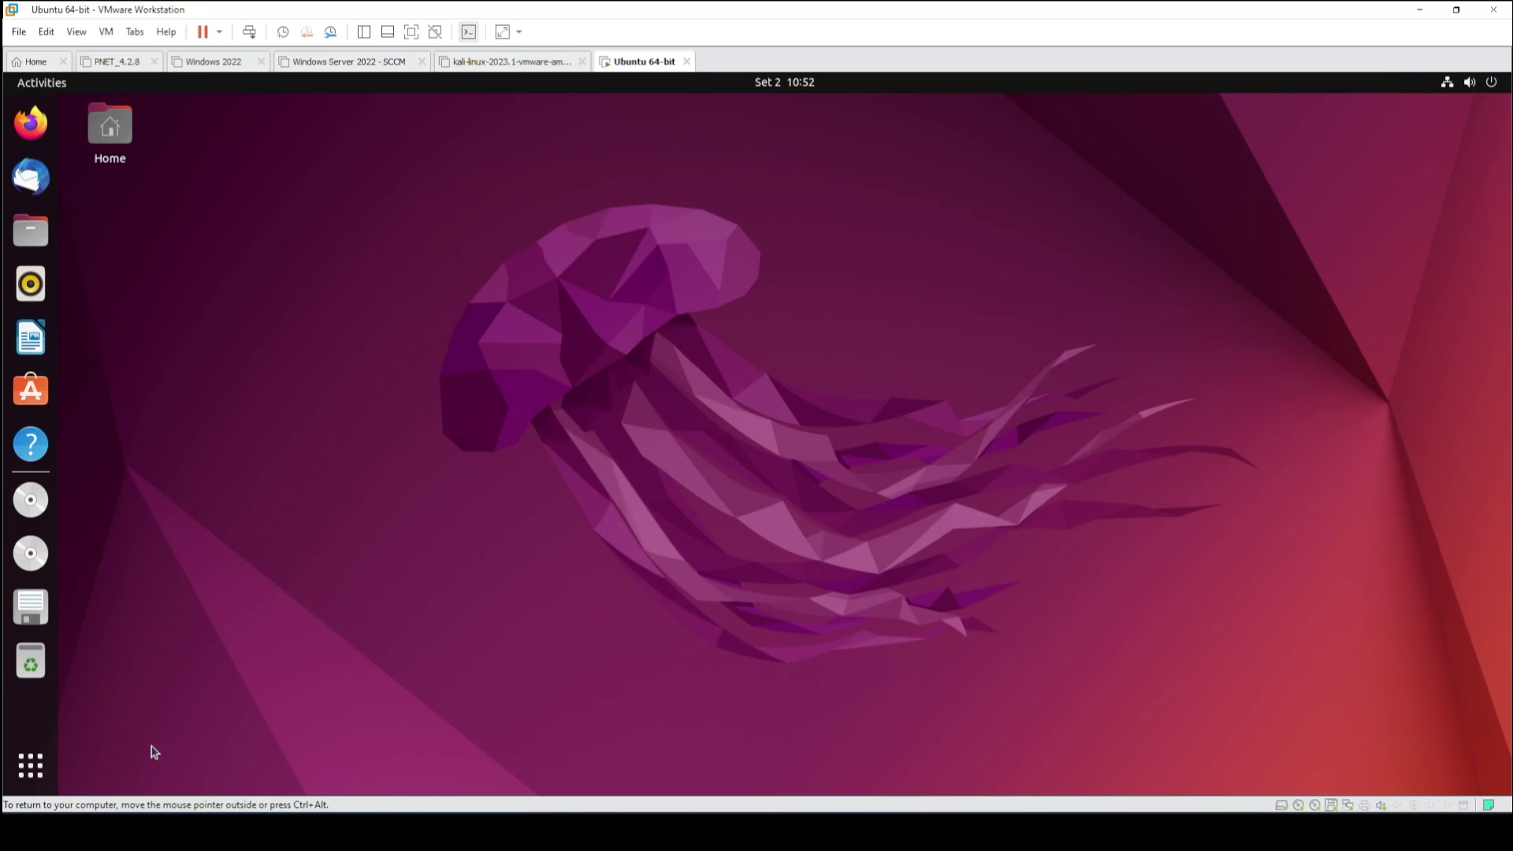
pyautogui.click(49, 780)
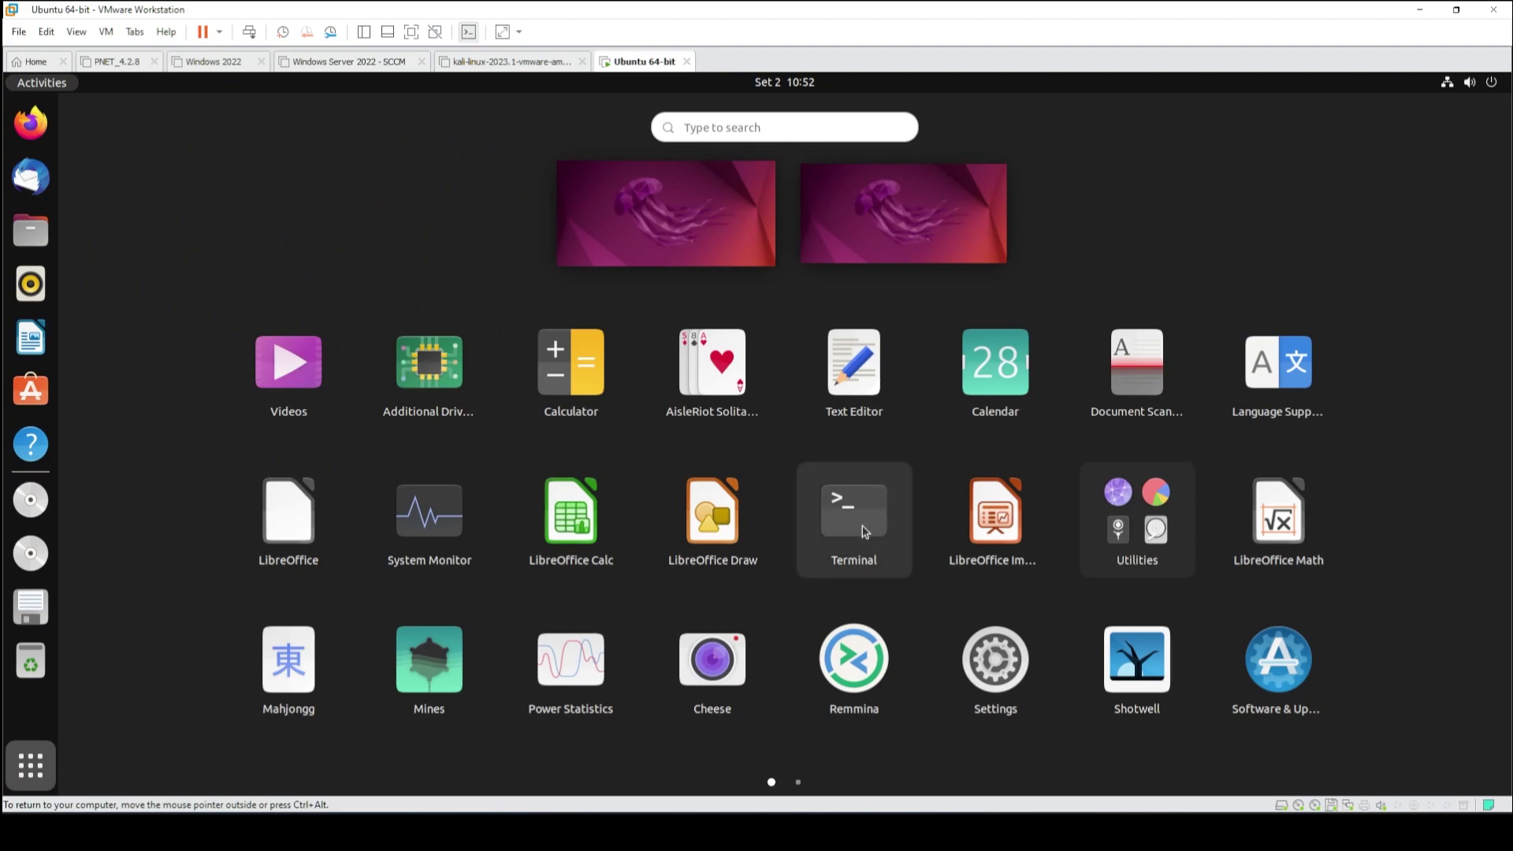
# - Launch Terminal, move and enlarge its window, and become root with sudo su
pyautogui.click(863, 533)
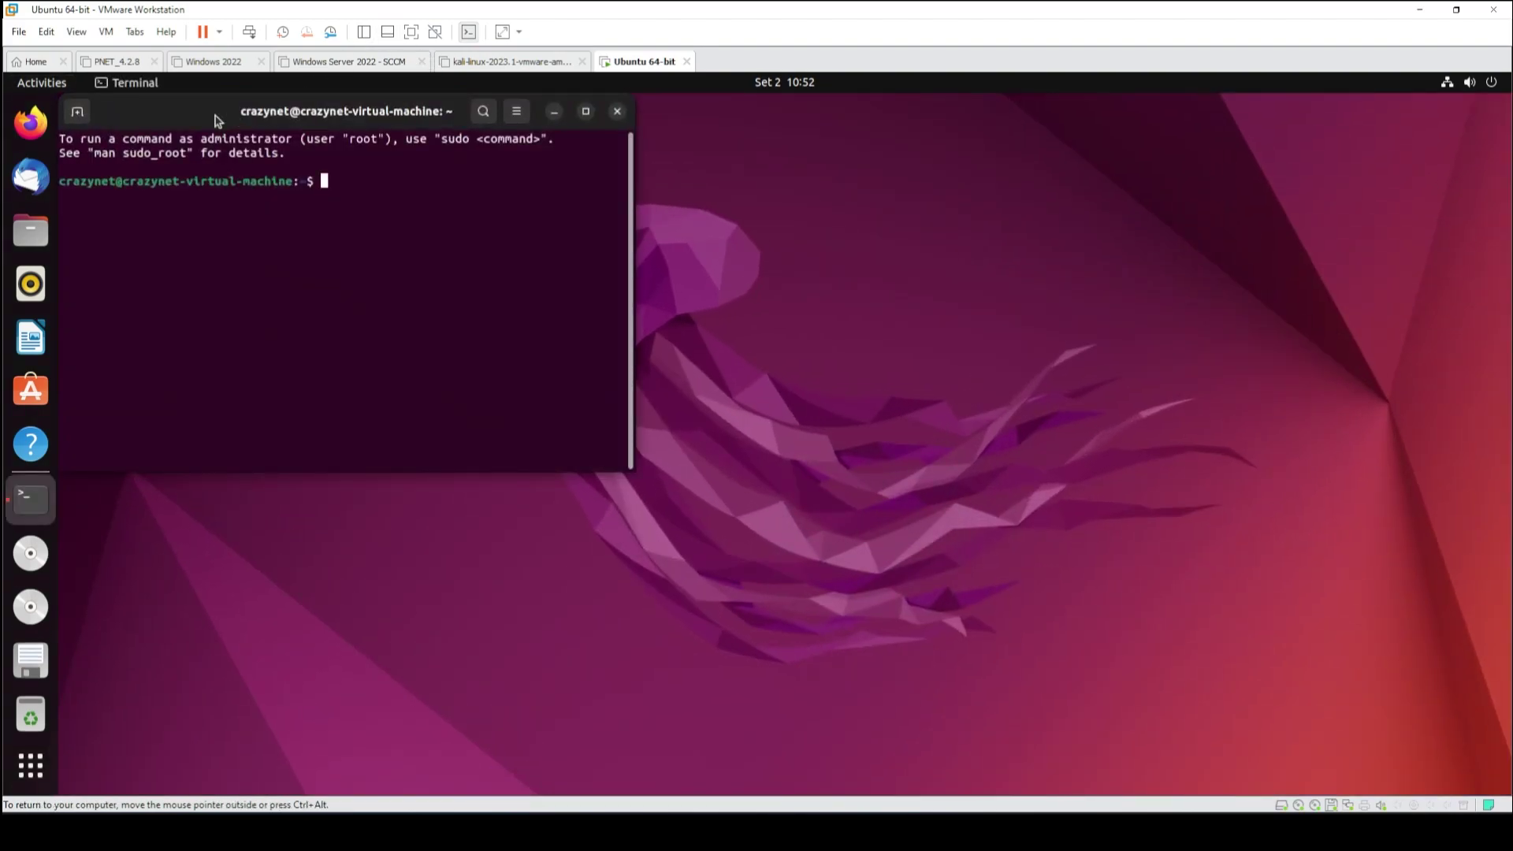
pyautogui.moveTo(229, 111); pyautogui.dragTo(270, 148)
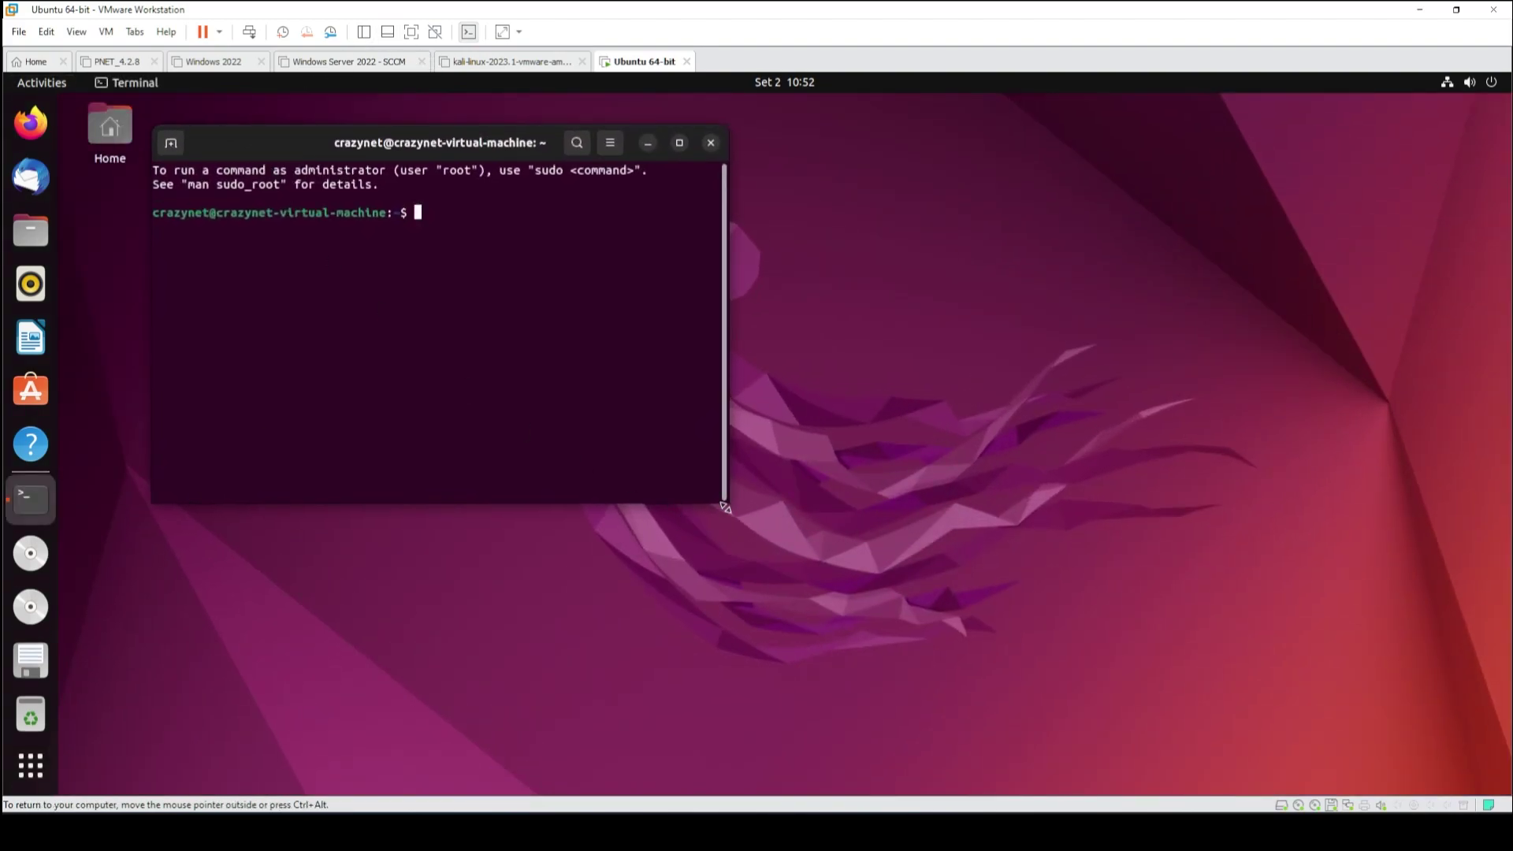
pyautogui.moveTo(725, 505); pyautogui.dragTo(947, 560)
pyautogui.write('sudo su')
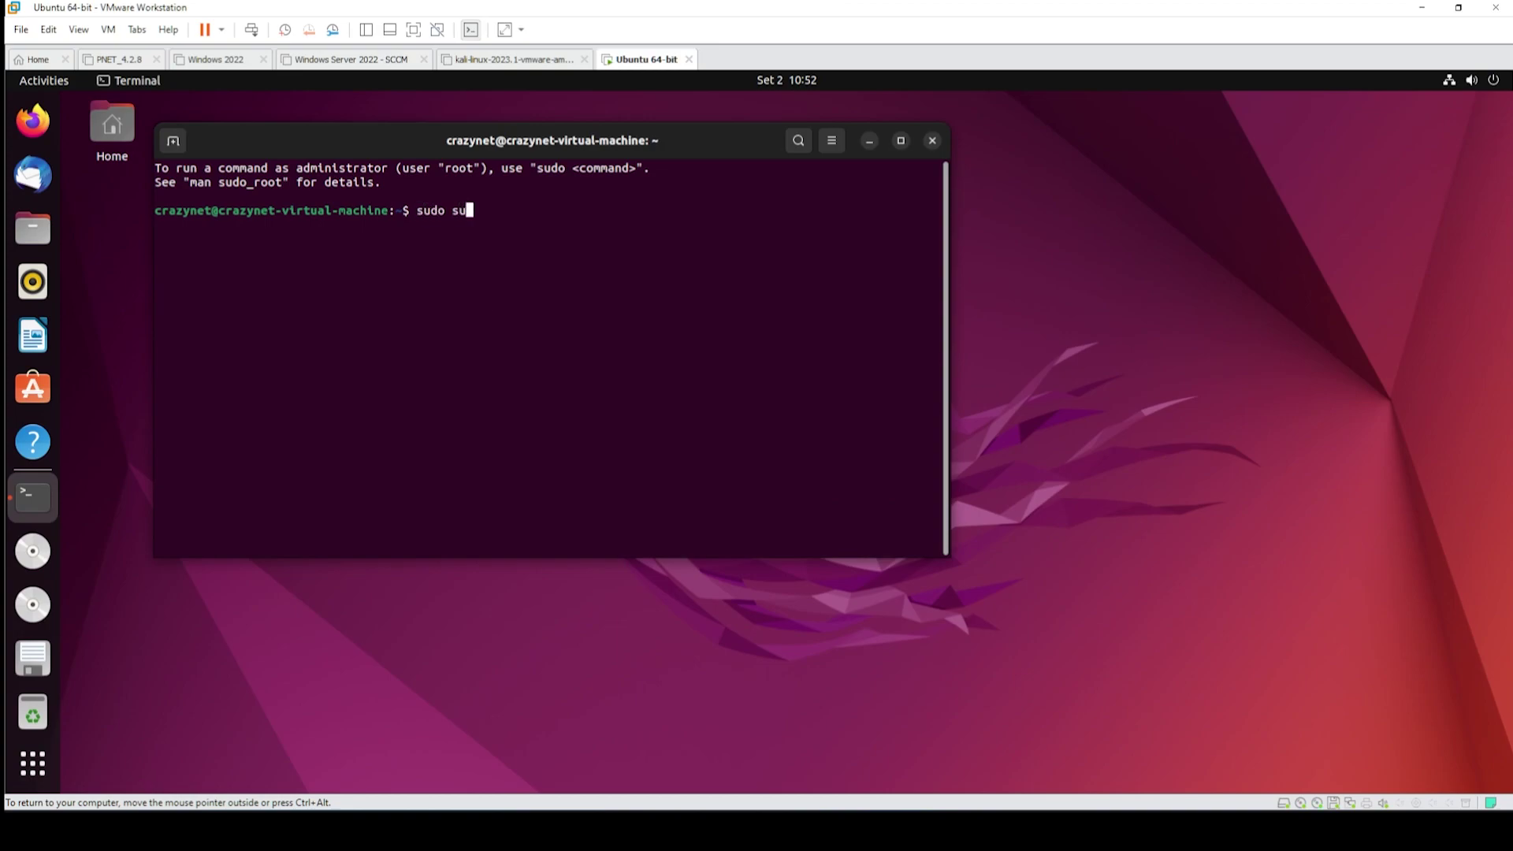
pyautogui.press('Return')
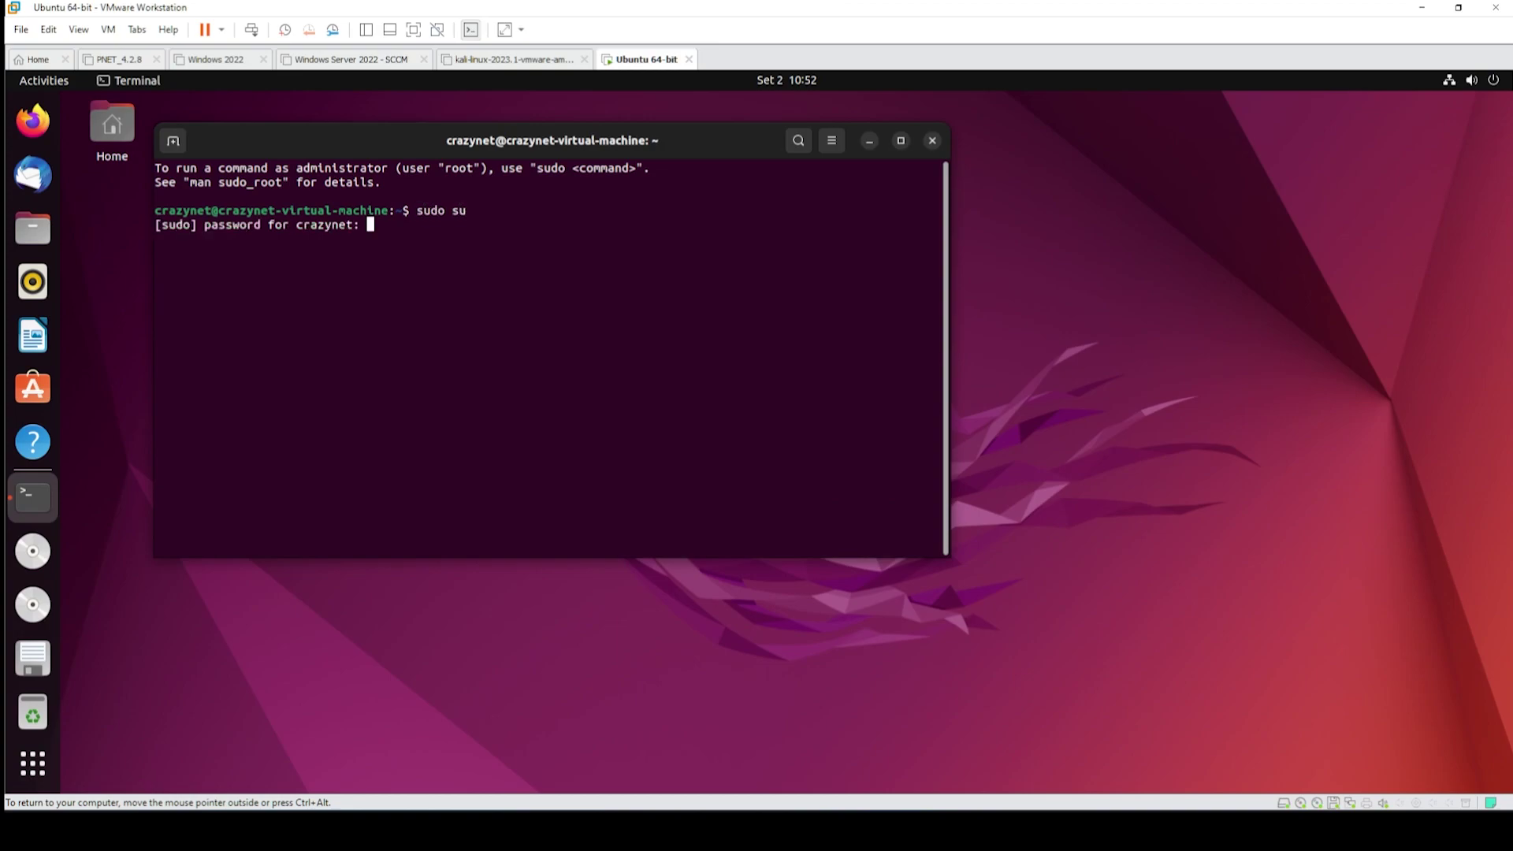
pyautogui.press('Return')
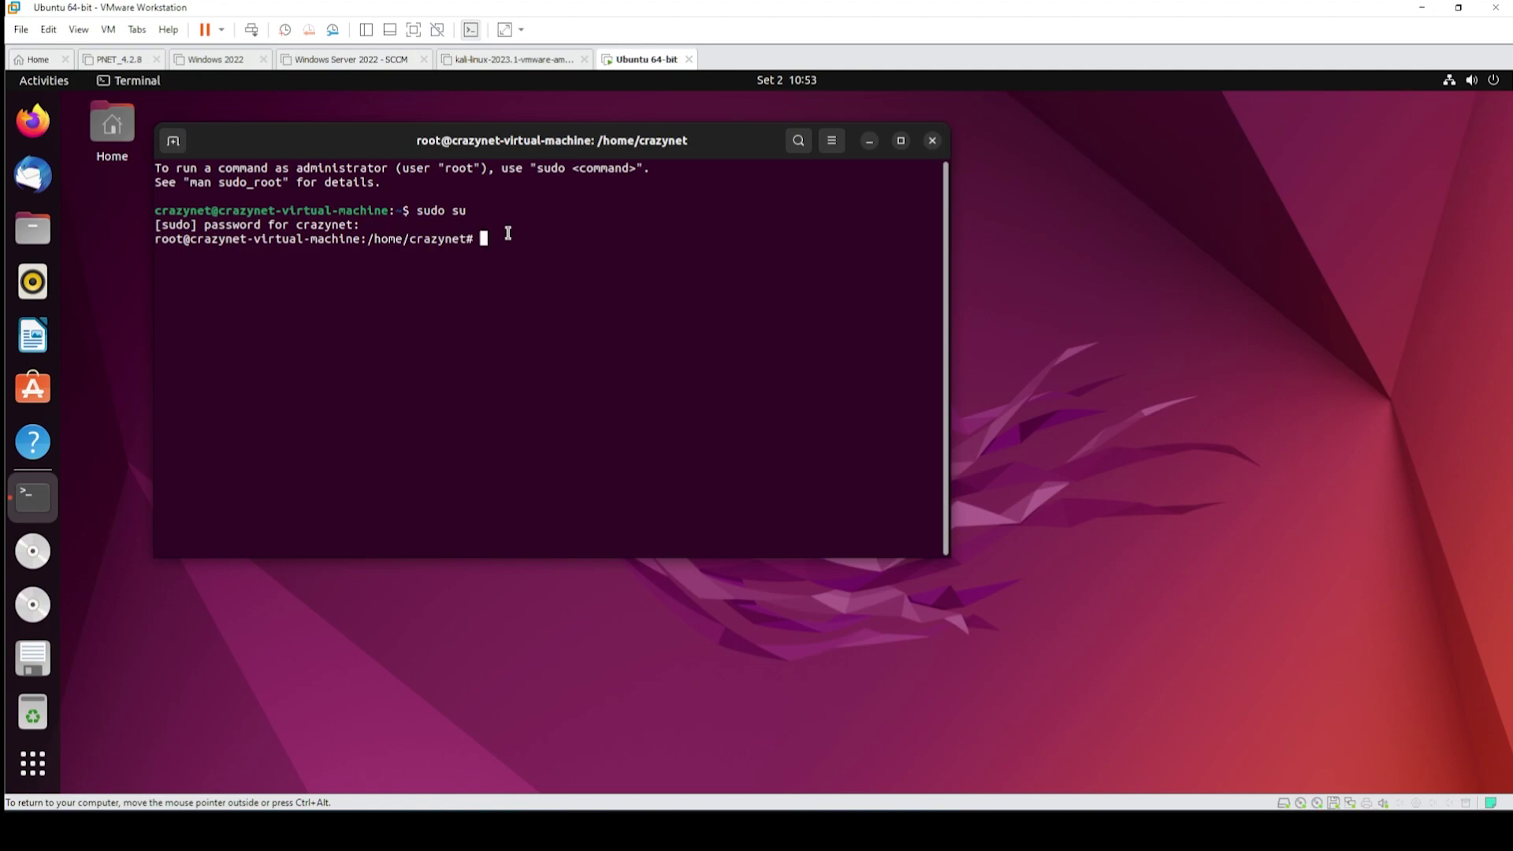
# - Run apt install kde-full, confirm with y, and select sddm as the default display manager
pyautogui.write('apt install kde-full')
pyautogui.press('Return')
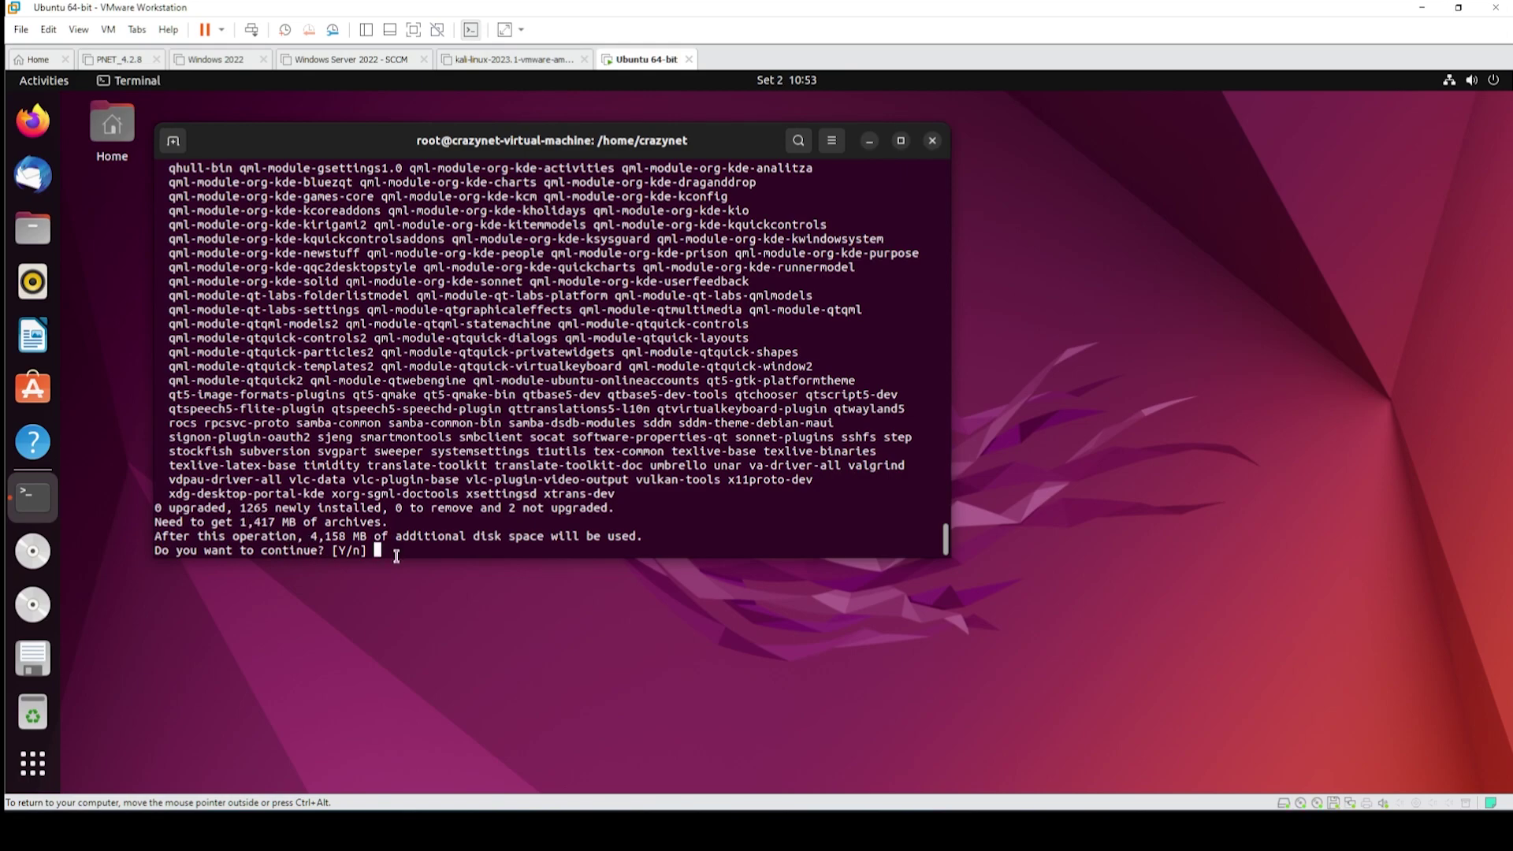
pyautogui.write('y')
pyautogui.press('Return')
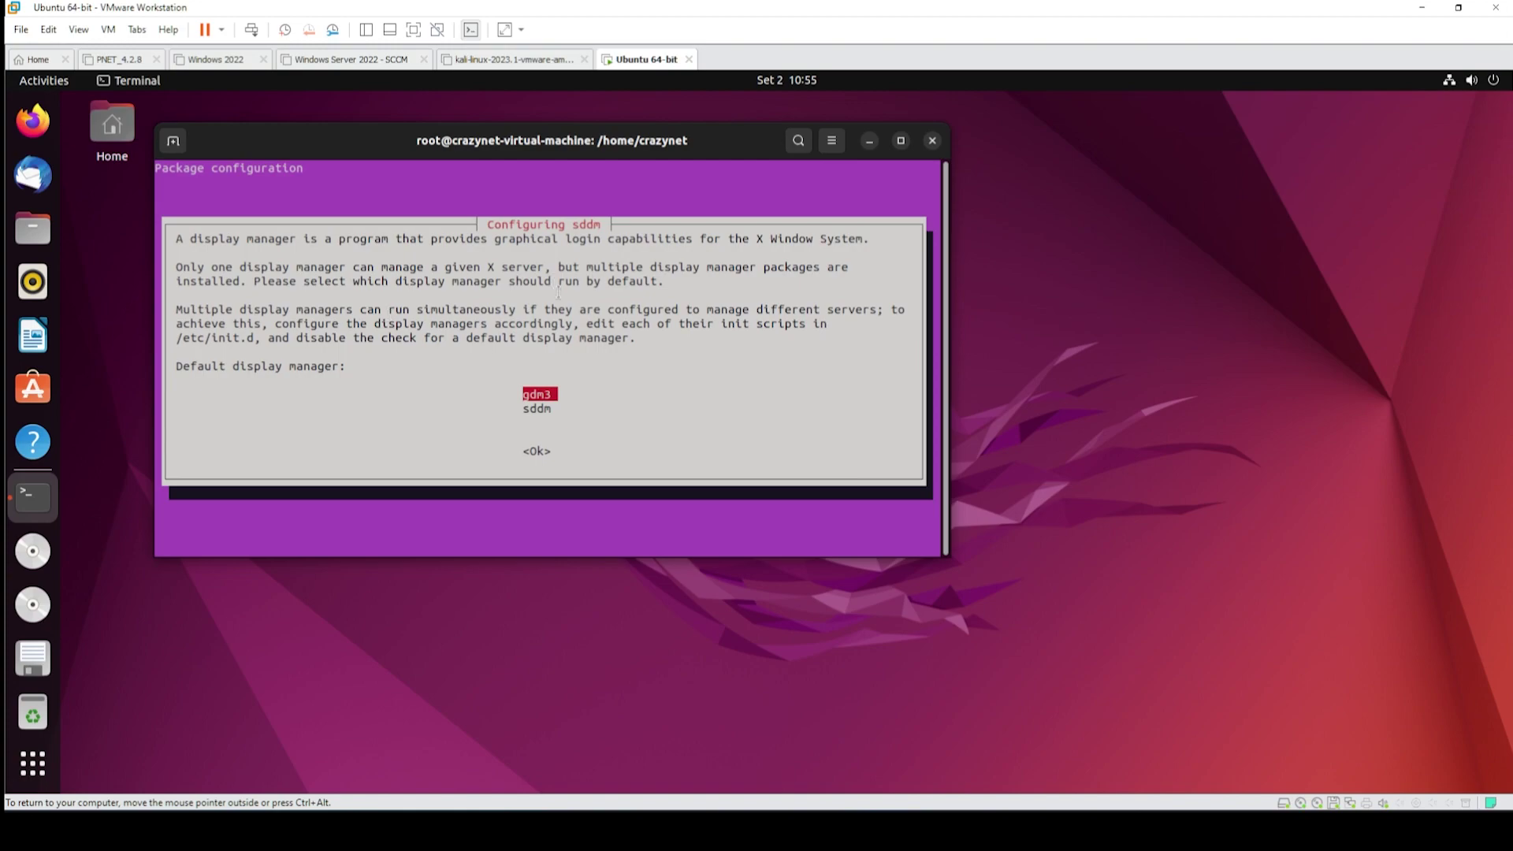
pyautogui.press('Down')
pyautogui.press('Return')
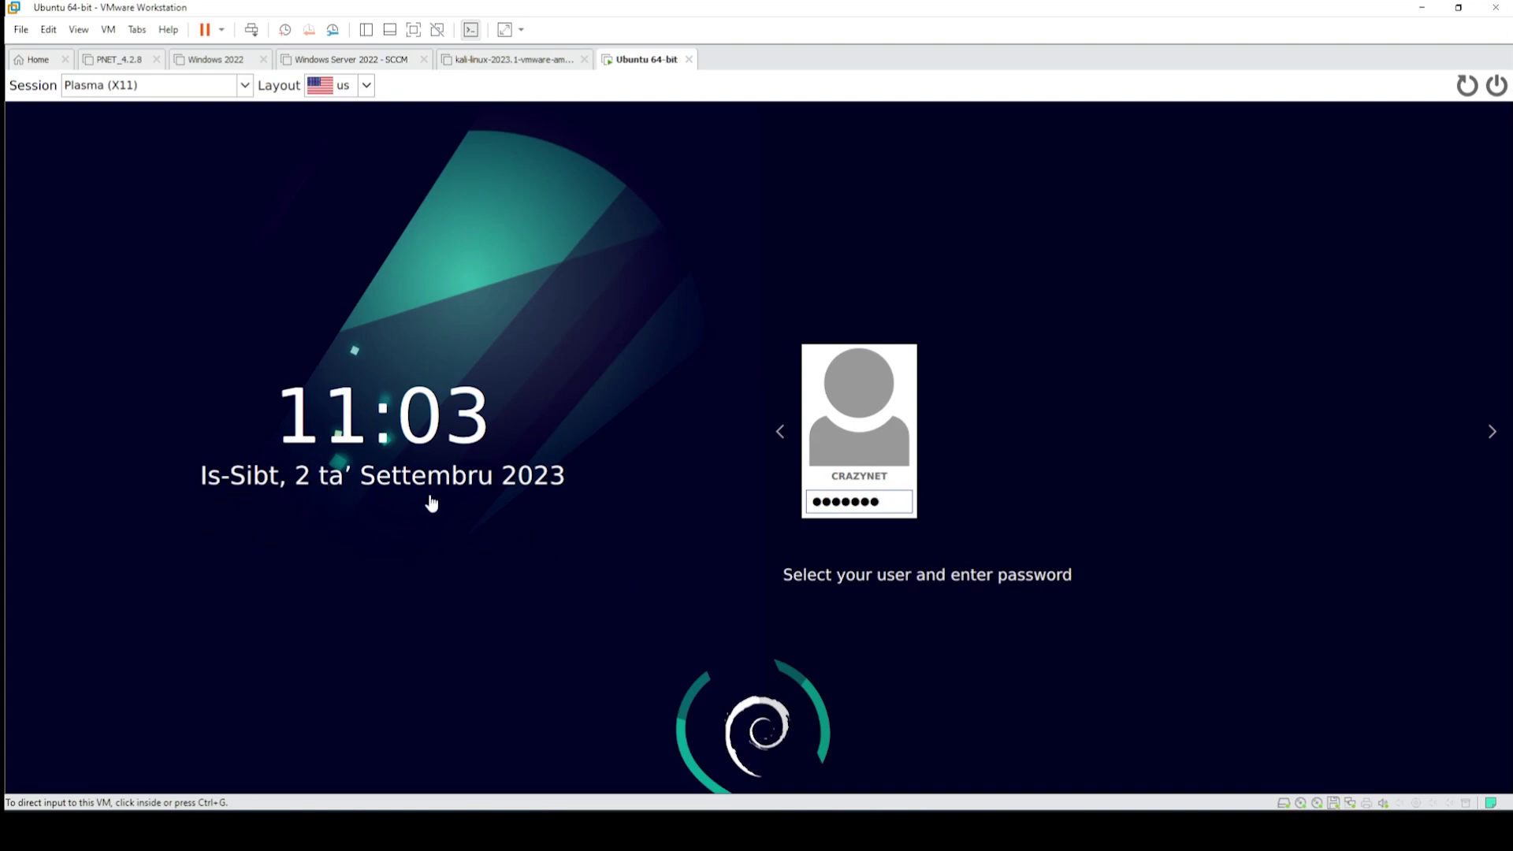
# - Clear the sddm password field, enter the user password and sign in to Plasma (X11)
pyautogui.click(899, 515)
pyautogui.press('BackSpace')
pyautogui.press('BackSpace')
pyautogui.press('BackSpace')
pyautogui.press('BackSpace')
pyautogui.press('BackSpace')
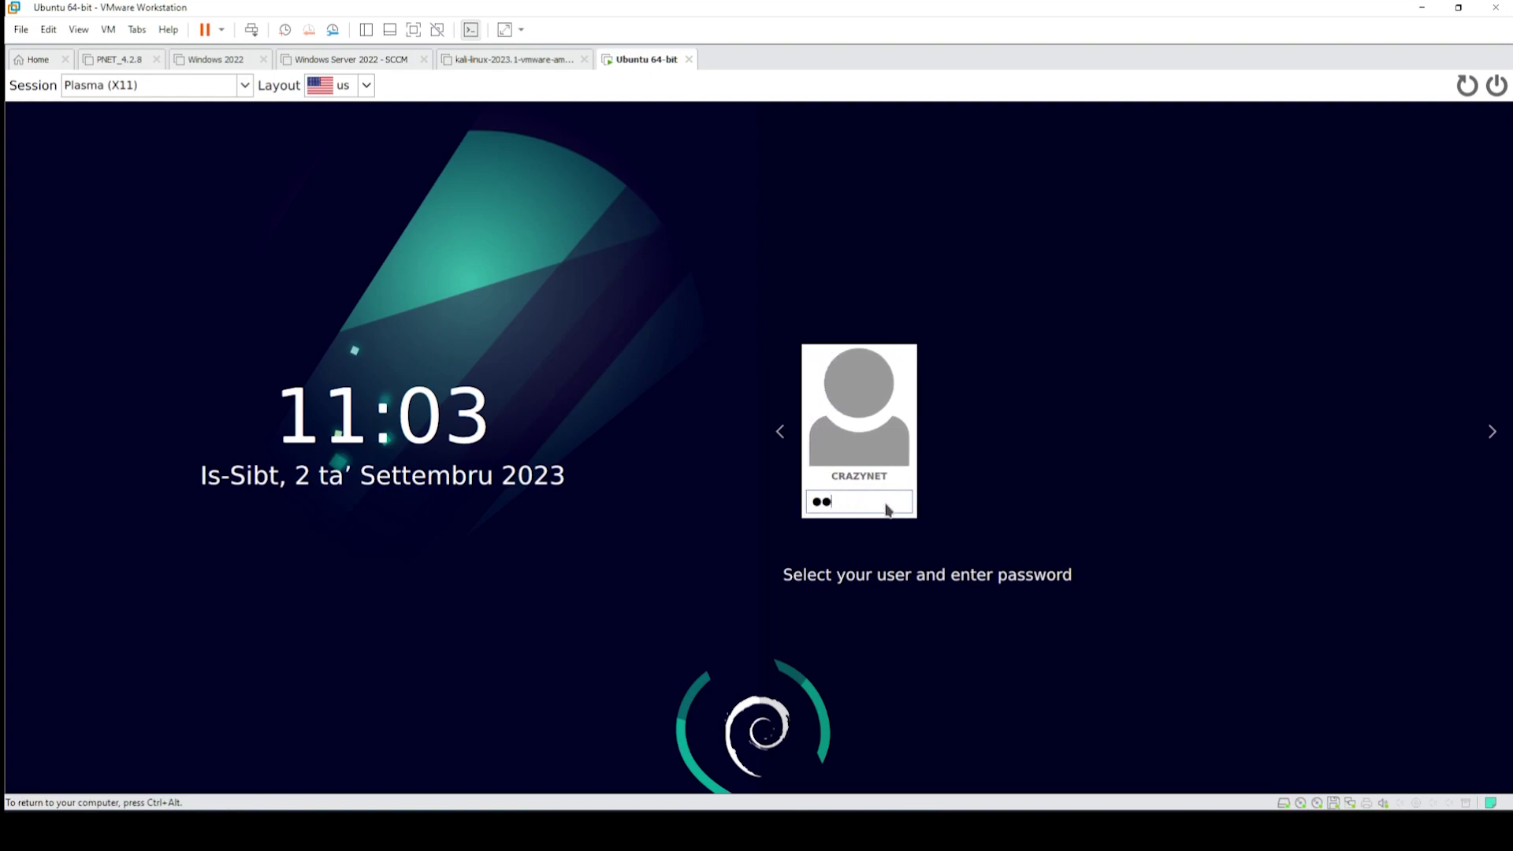
pyautogui.write('*****')
pyautogui.press('Return')
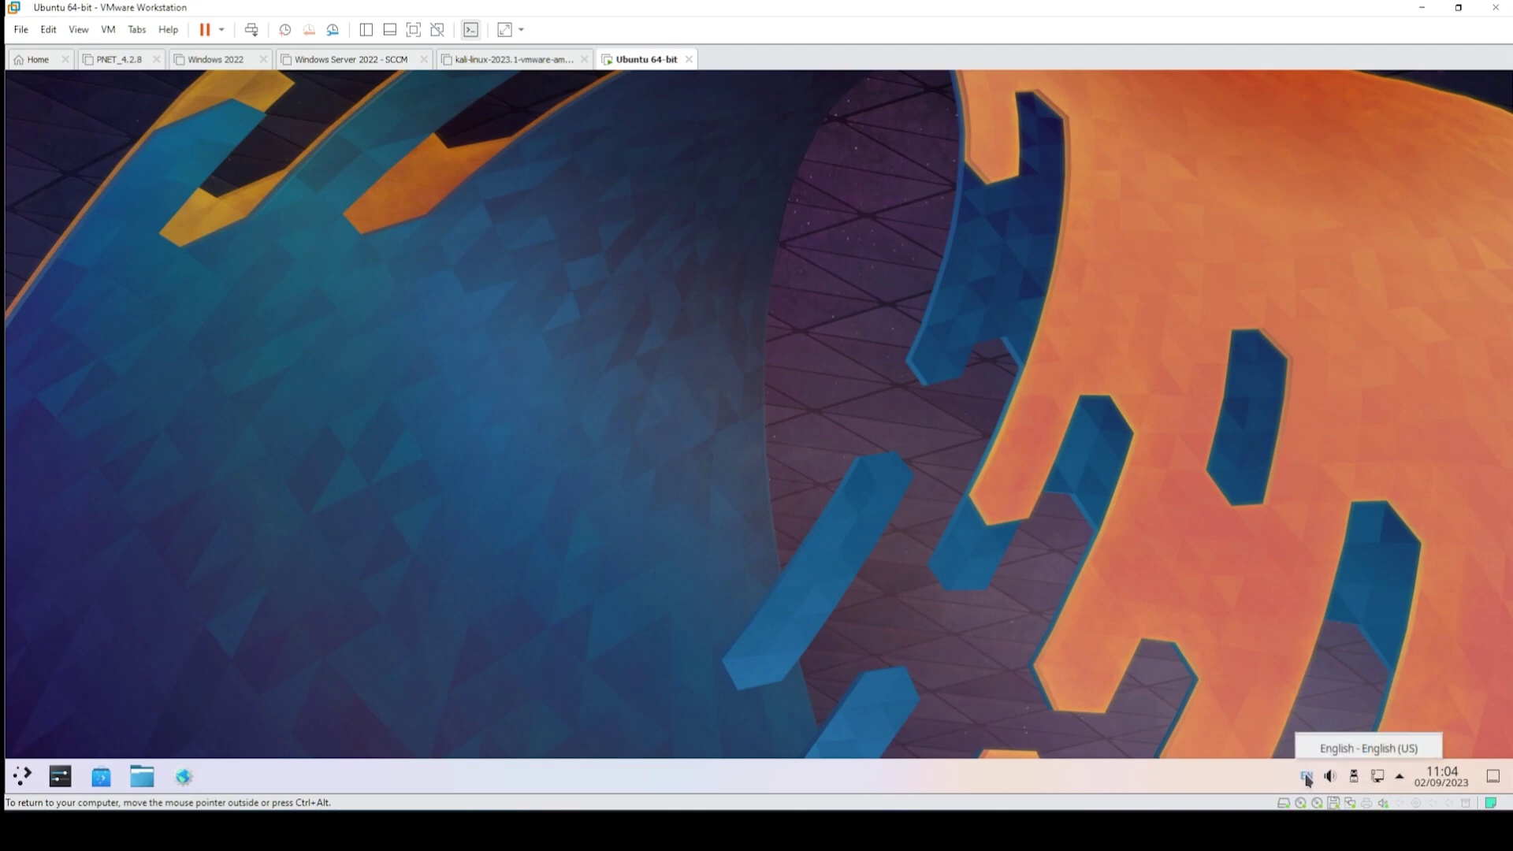
# - Apply the Light theme in KDE System Settings and close the window
pyautogui.click(56, 780)
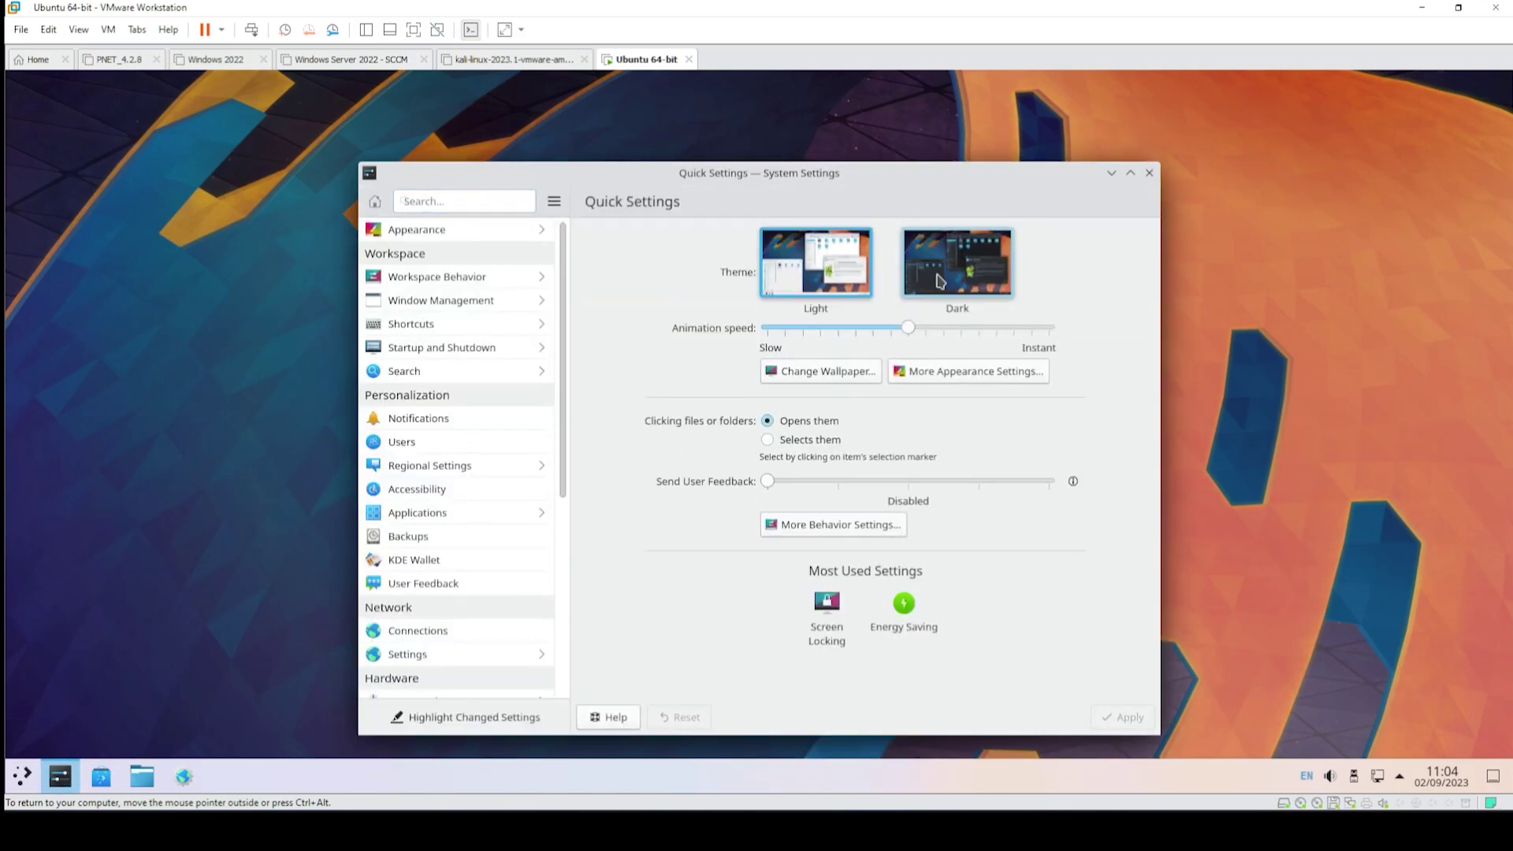
pyautogui.click(817, 294)
pyautogui.click(818, 294)
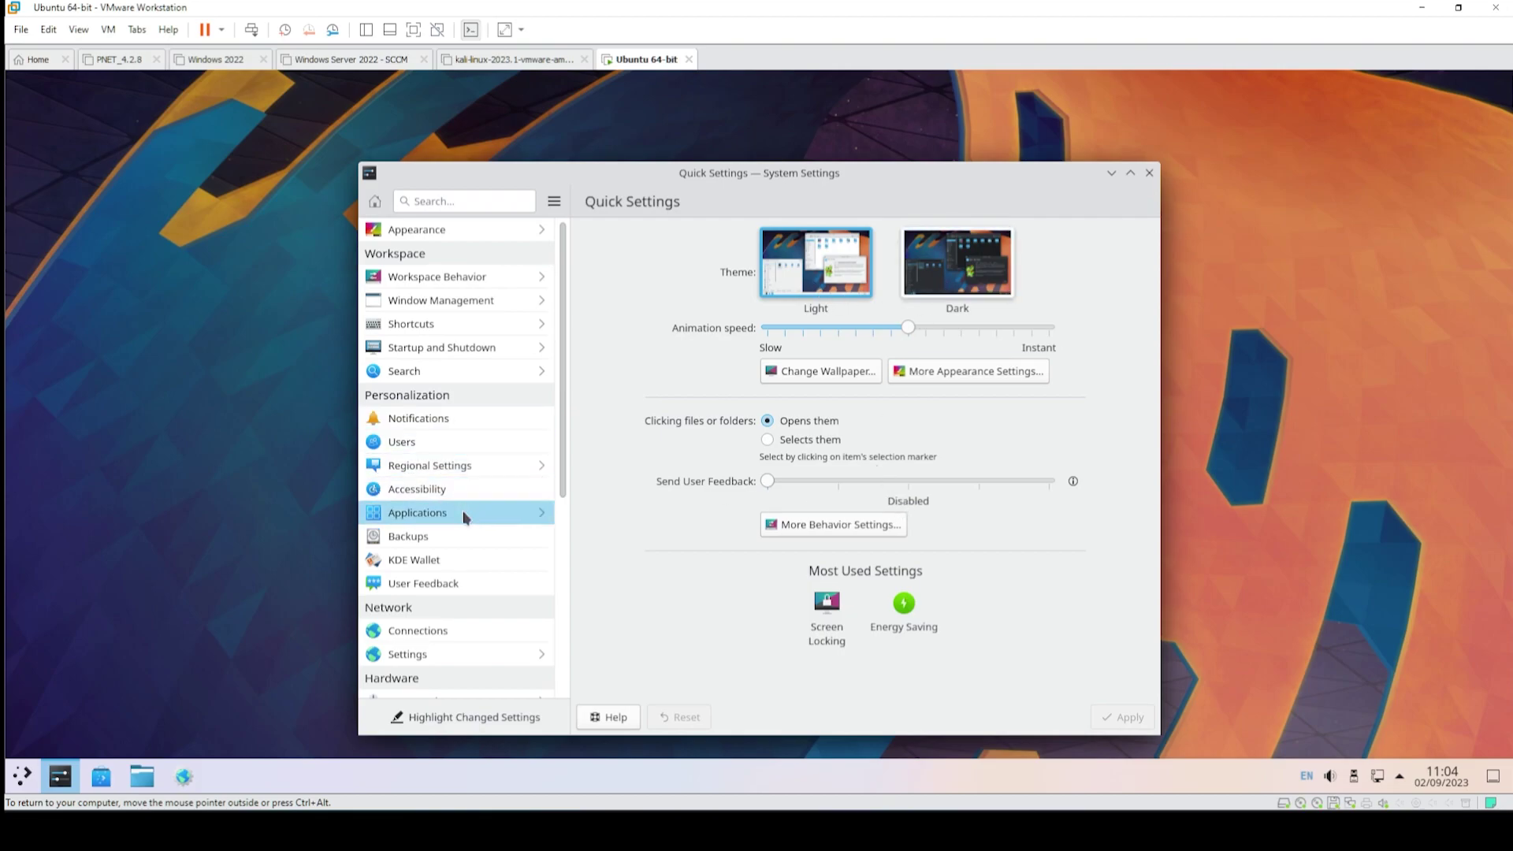
pyautogui.click(1149, 173)
# - Reopen System Settings from the launcher's Settings category, view About this System, then close it
pyautogui.click(22, 778)
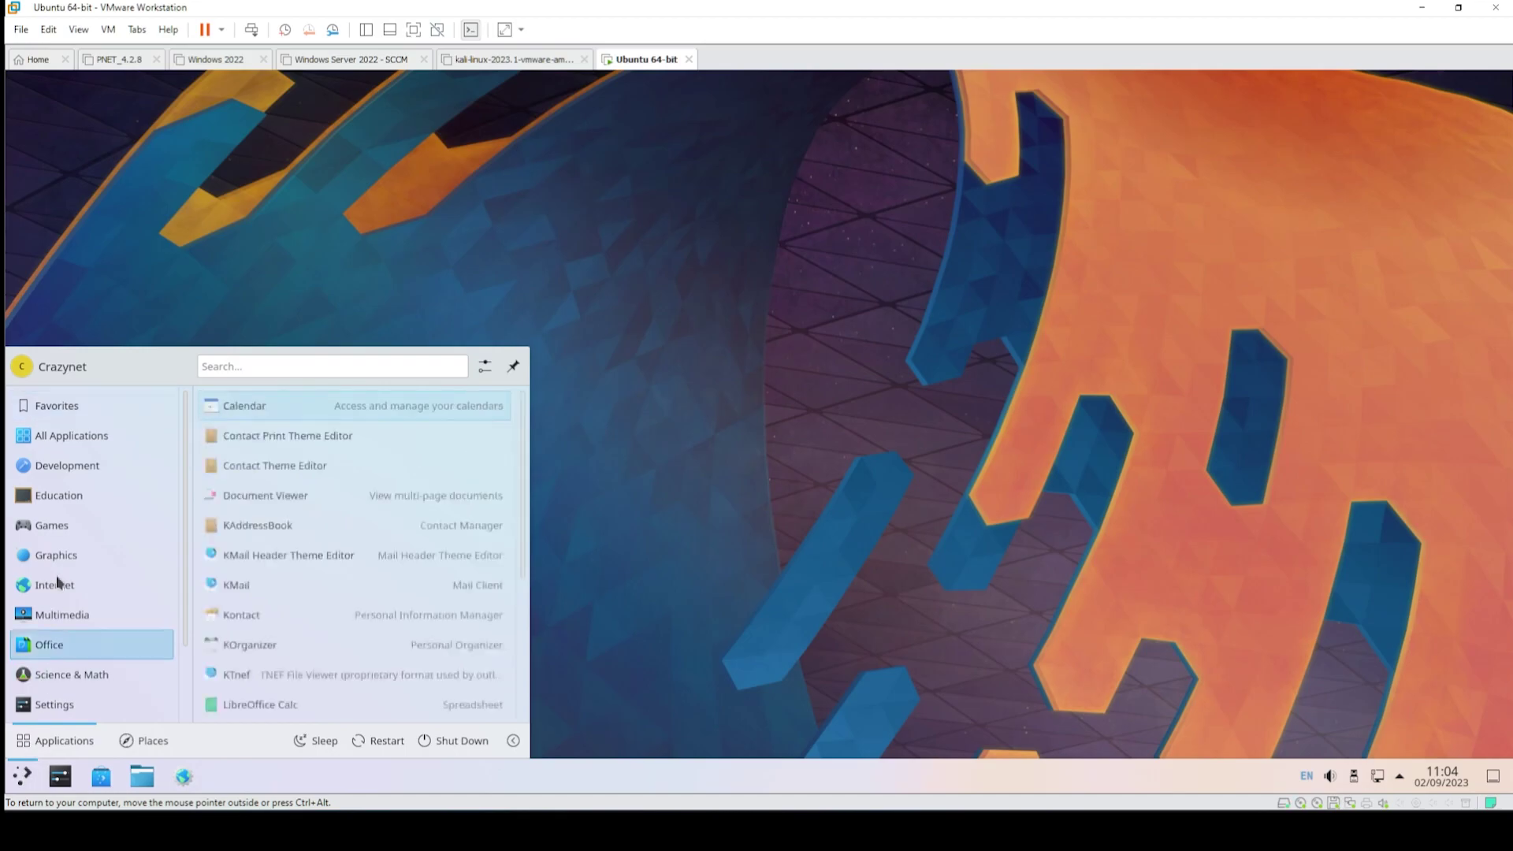
pyautogui.moveTo(85, 473)
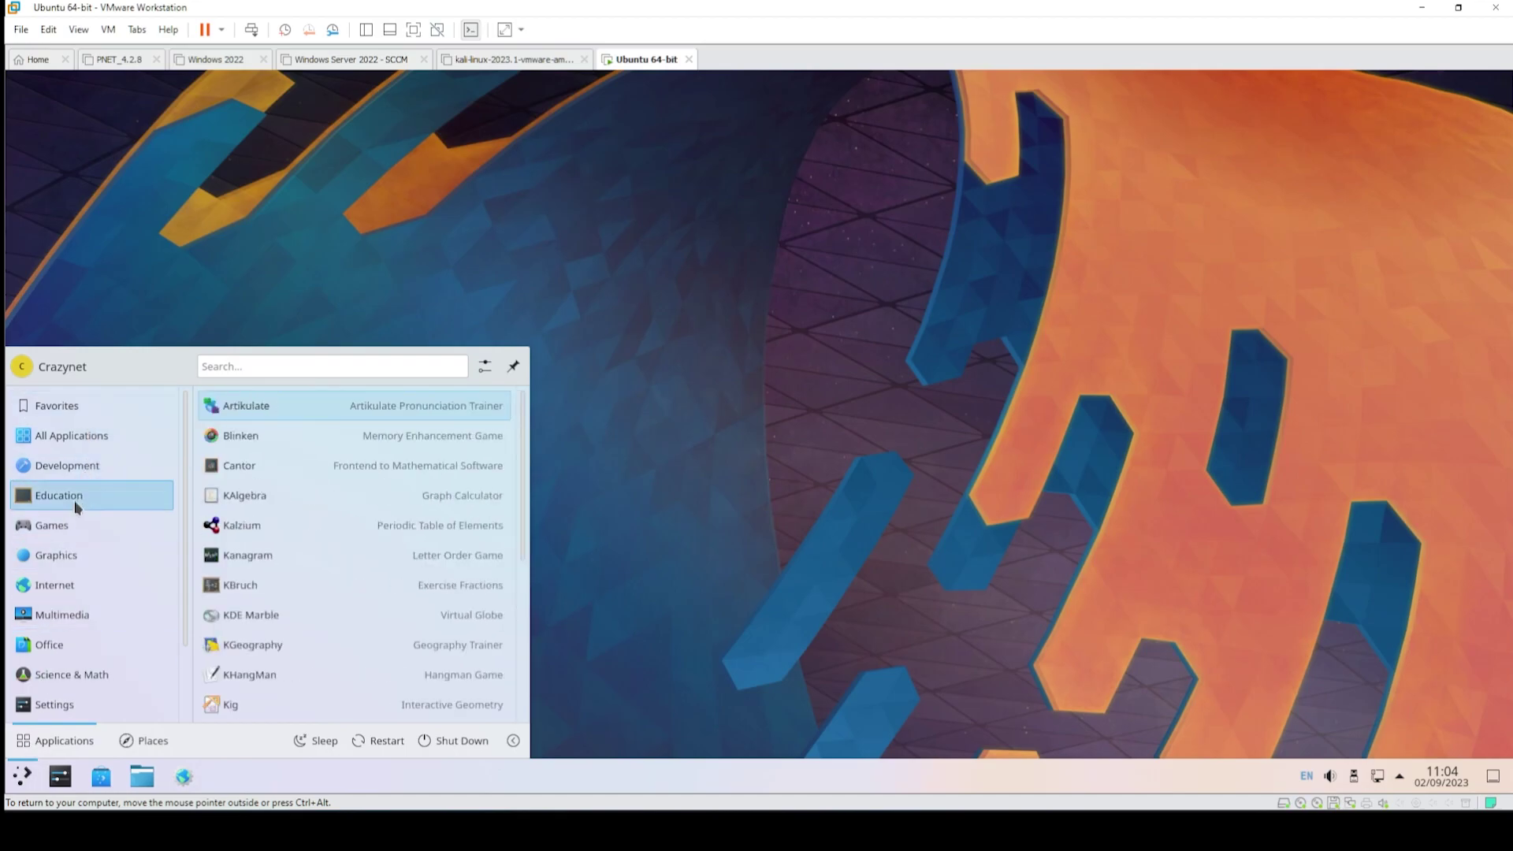
pyautogui.moveTo(71, 588)
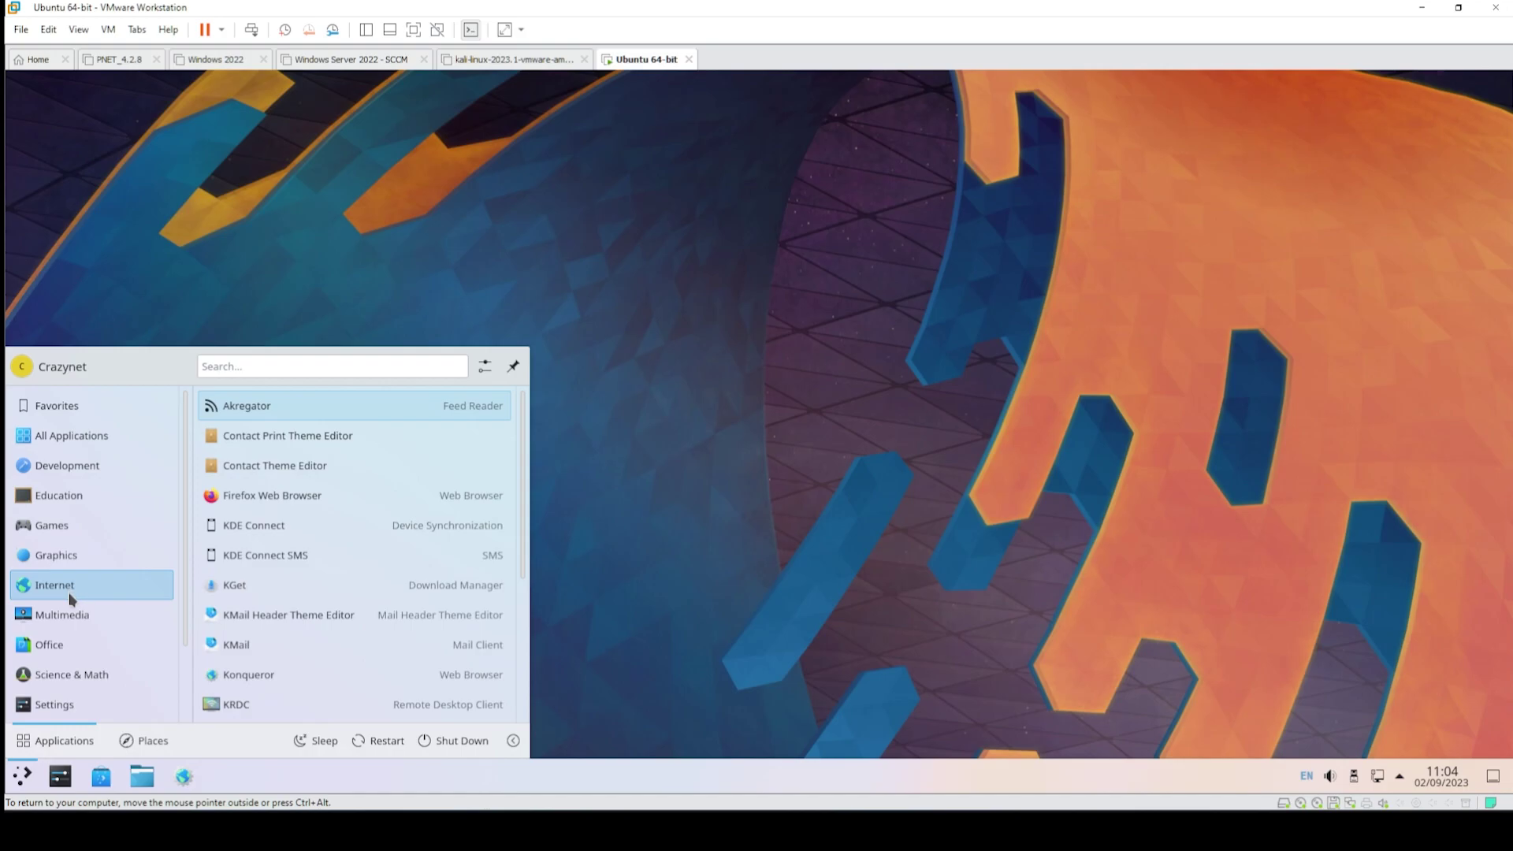
pyautogui.moveTo(59, 703)
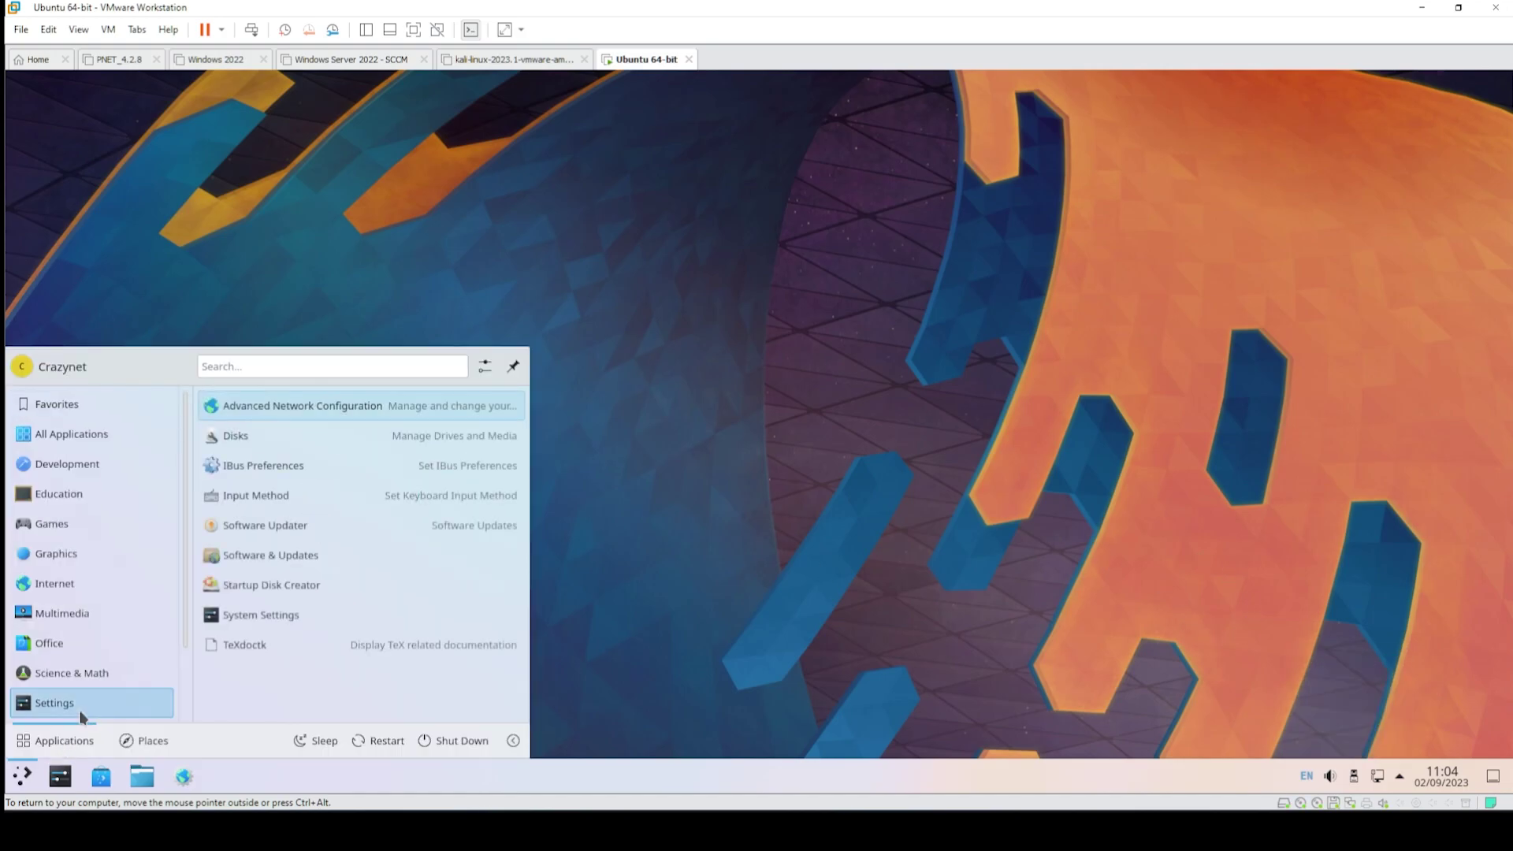
pyautogui.click(271, 621)
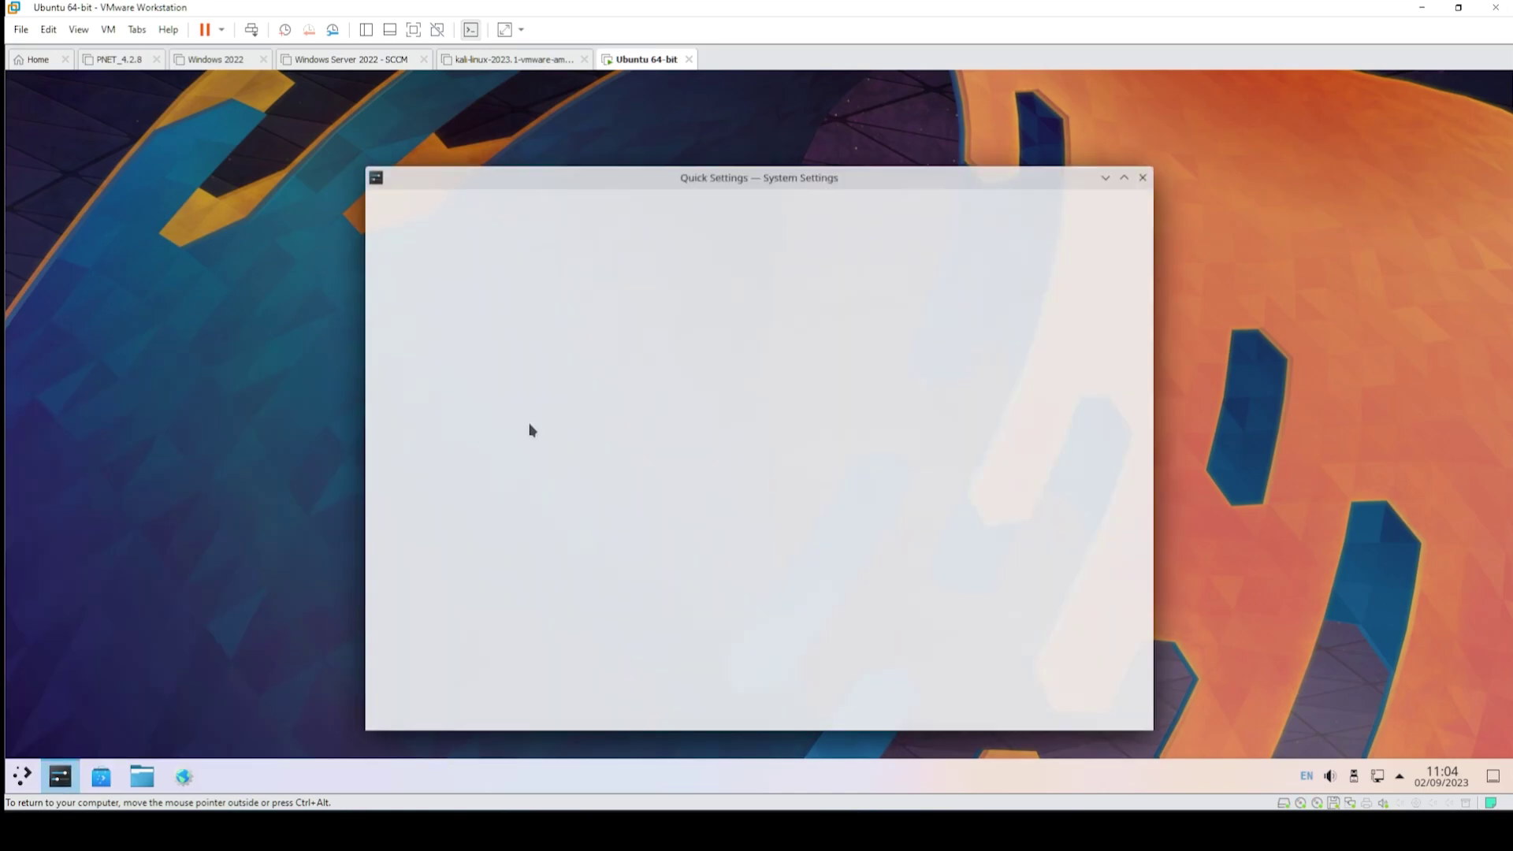
pyautogui.moveTo(603, 171); pyautogui.dragTo(531, 121)
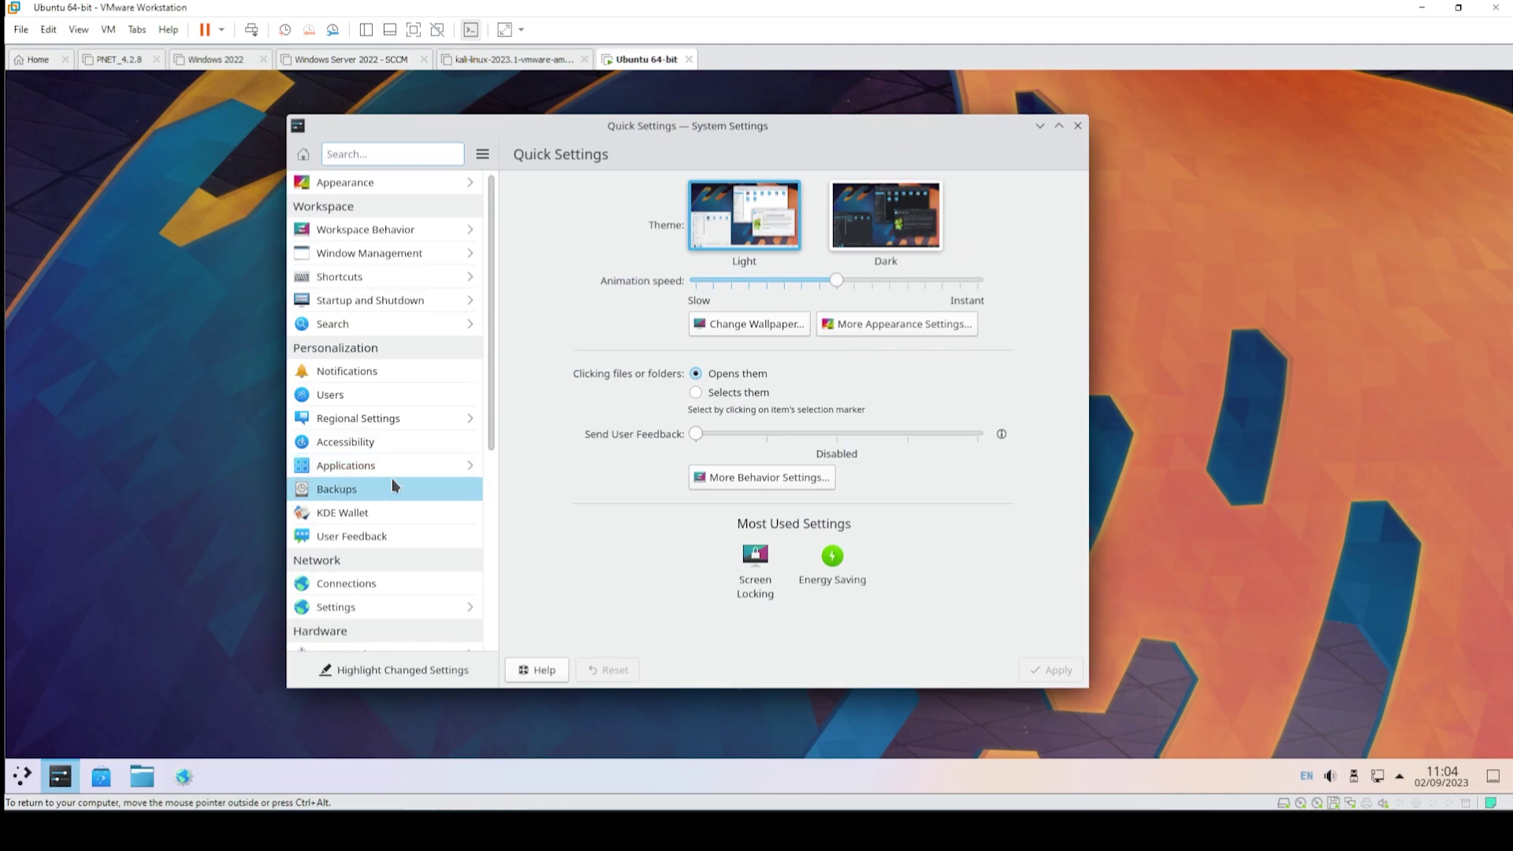
pyautogui.scroll(-5, 453, 409)
pyautogui.click(455, 601)
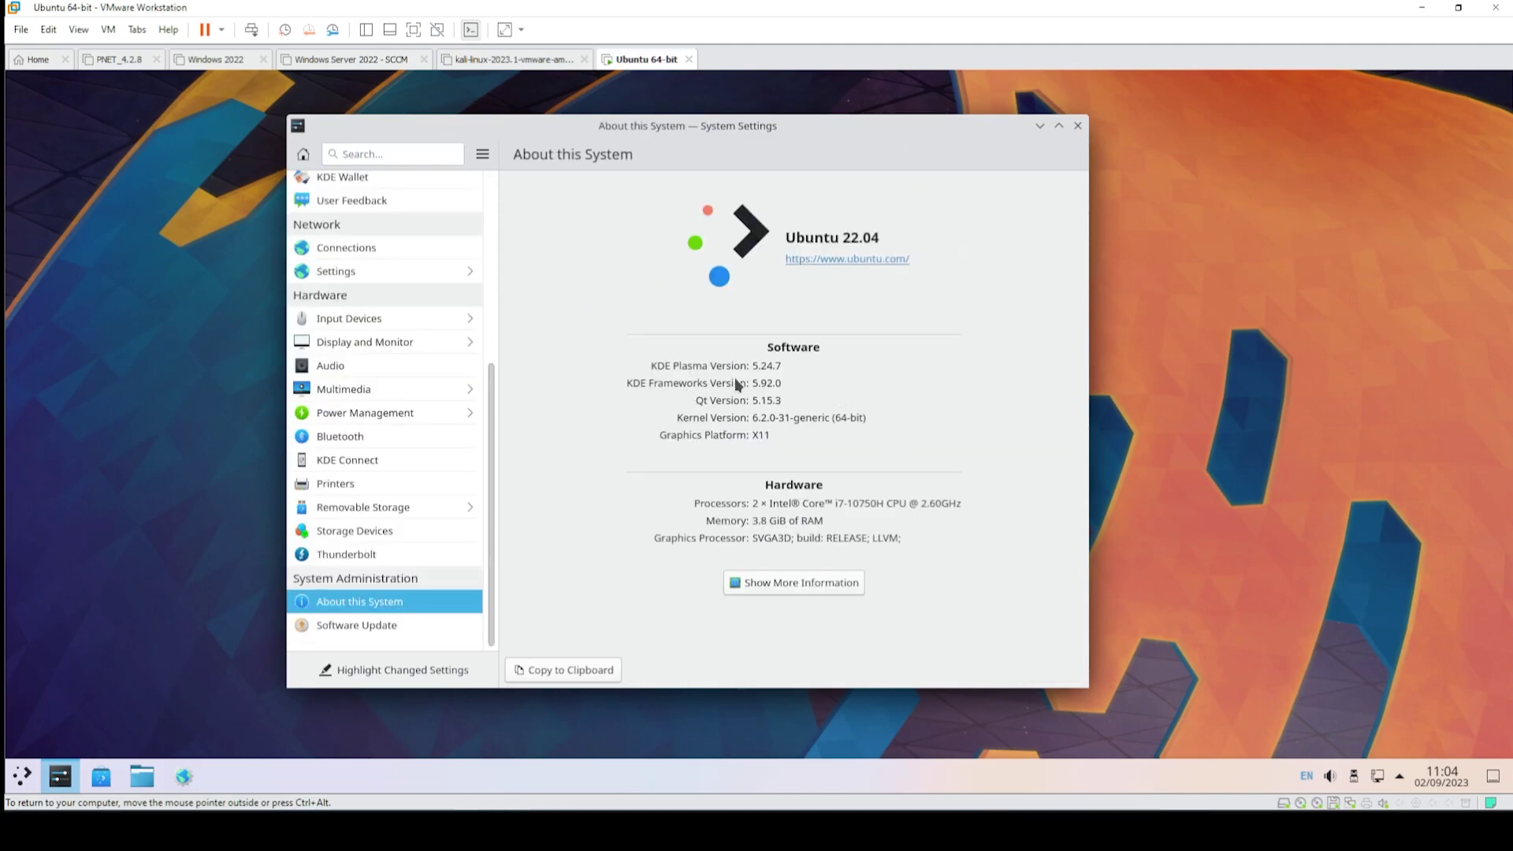
pyautogui.click(1076, 127)
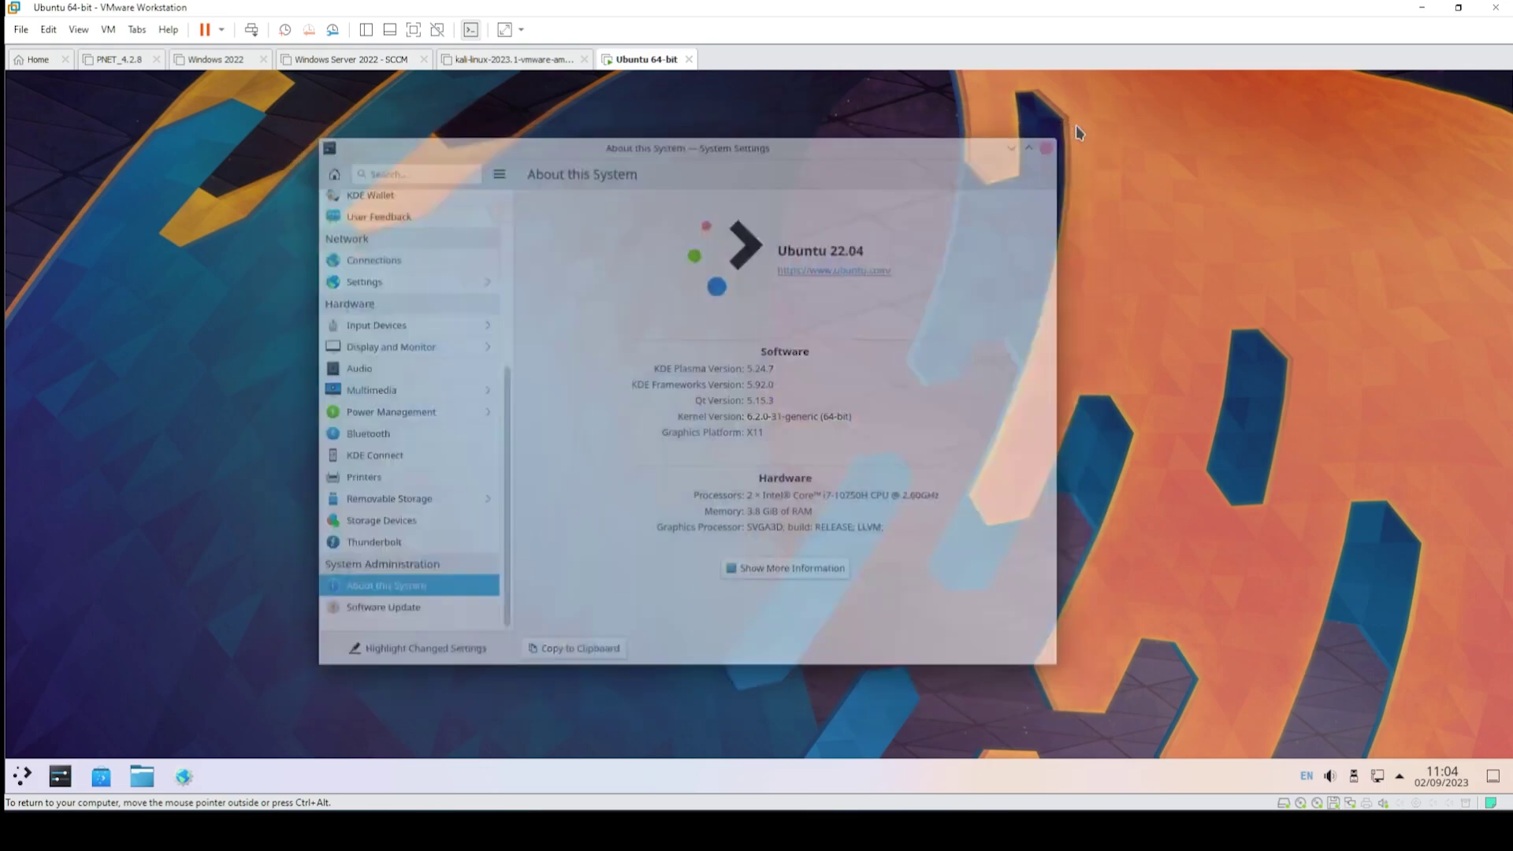
# - Add an Analog Clock widget and move it to the desktop's top-right corner
pyautogui.rightClick(500, 167)
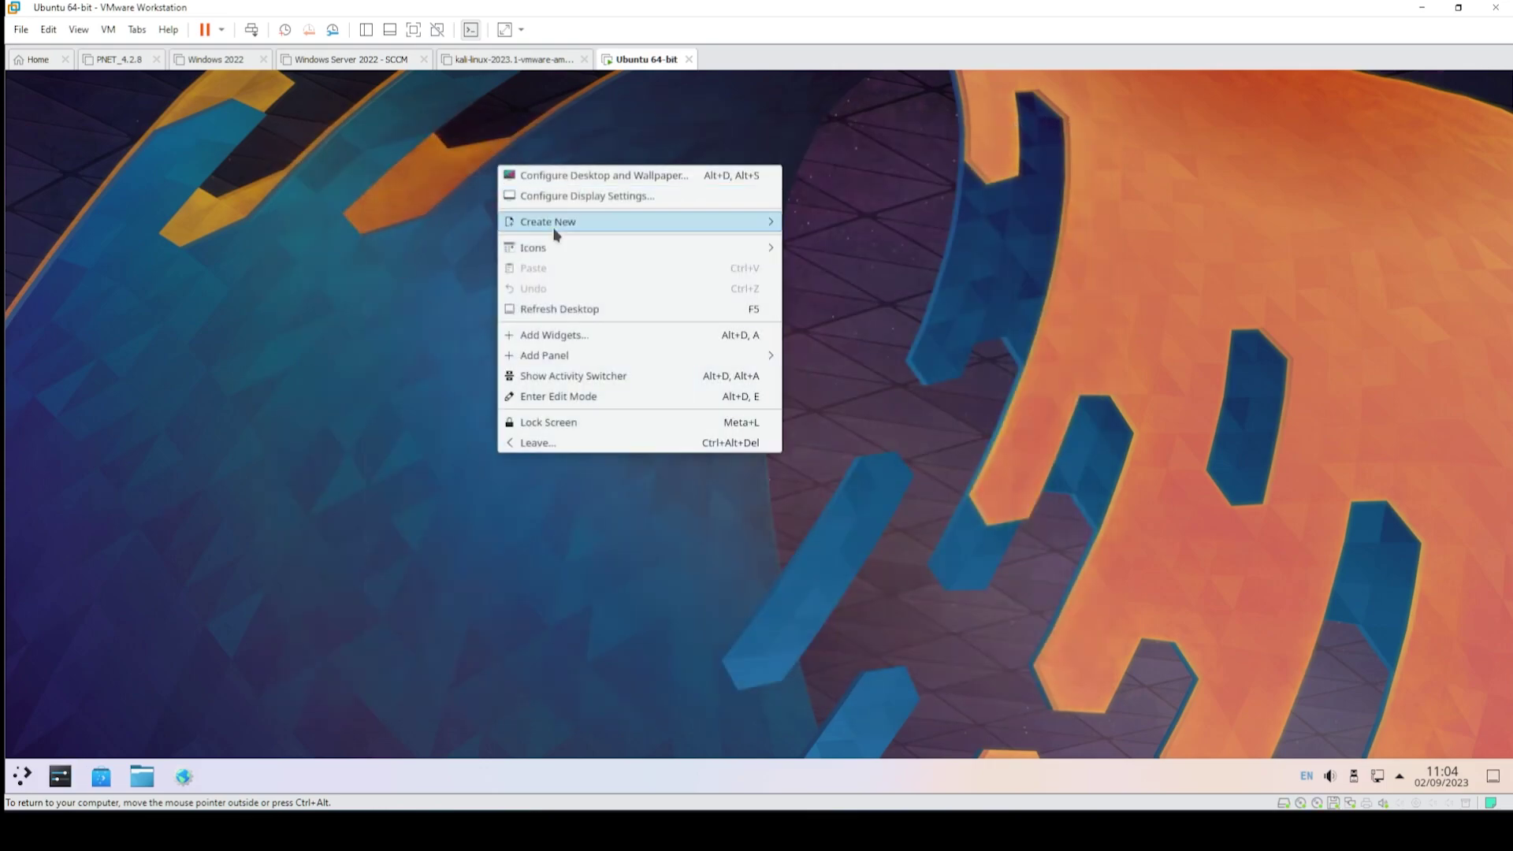
pyautogui.click(583, 339)
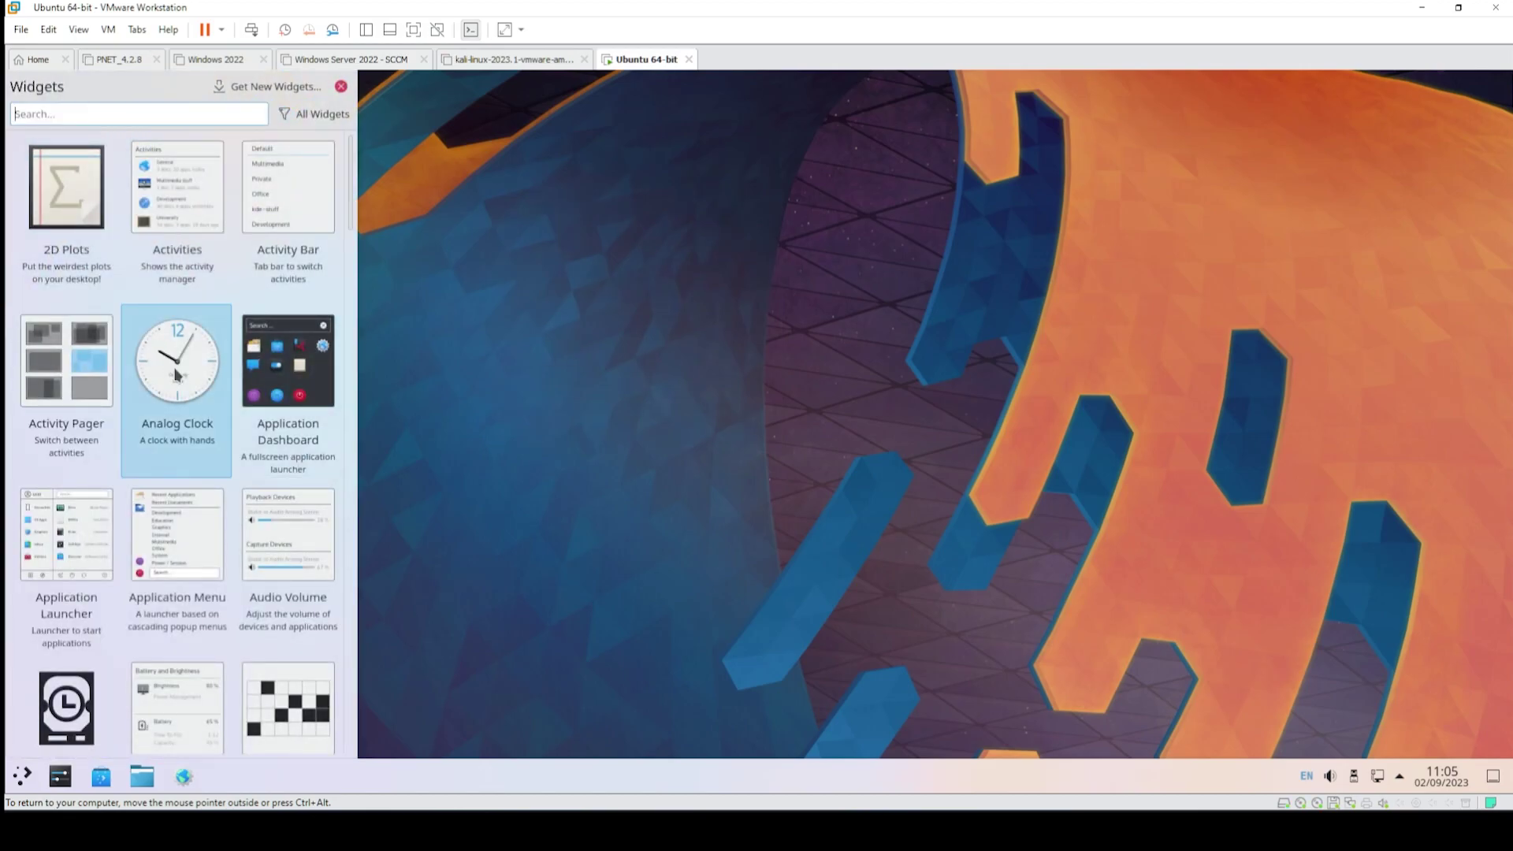
pyautogui.scroll(-5, 176, 379)
pyautogui.scroll(5, 193, 377)
pyautogui.doubleClick(204, 358)
pyautogui.click(1226, 157)
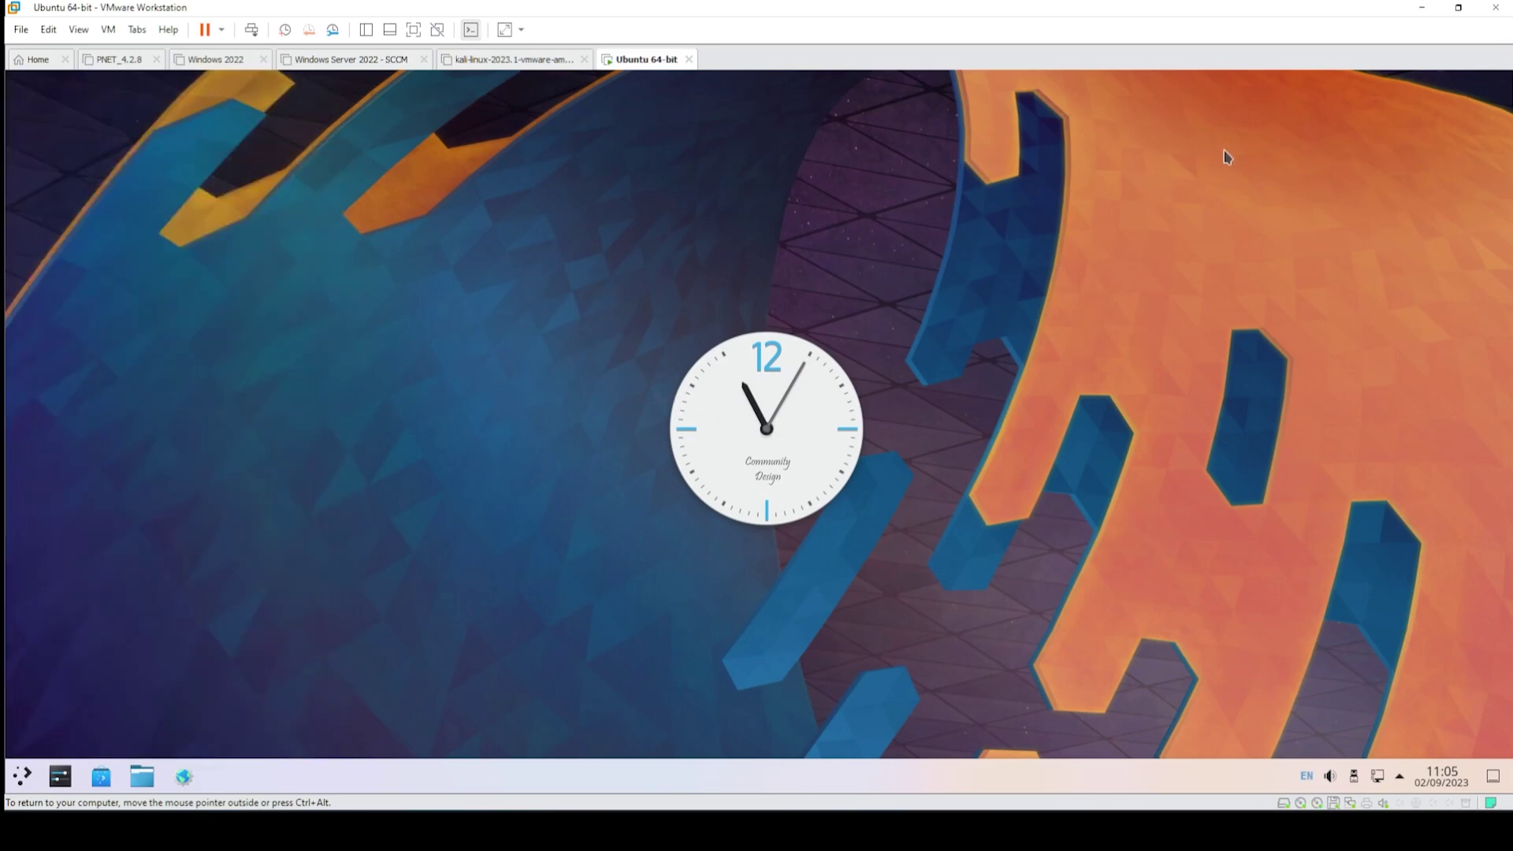
pyautogui.click(782, 446)
pyautogui.moveTo(755, 361); pyautogui.dragTo(1320, 142)
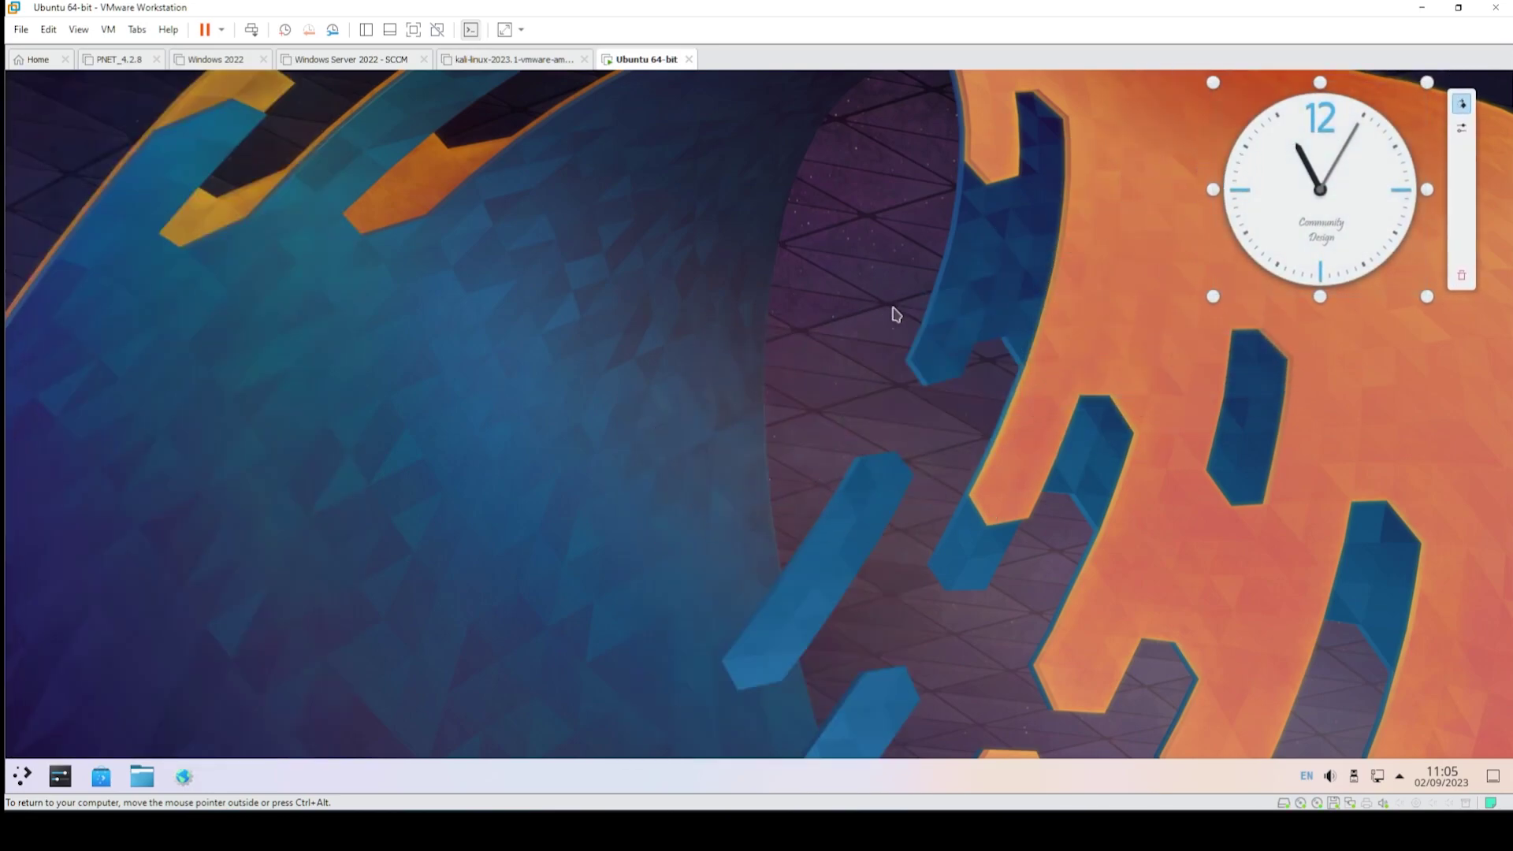
# - Search the widget gallery for 'sys' and place a System Monitor Sensor widget on the desktop
pyautogui.rightClick(353, 319)
pyautogui.click(403, 495)
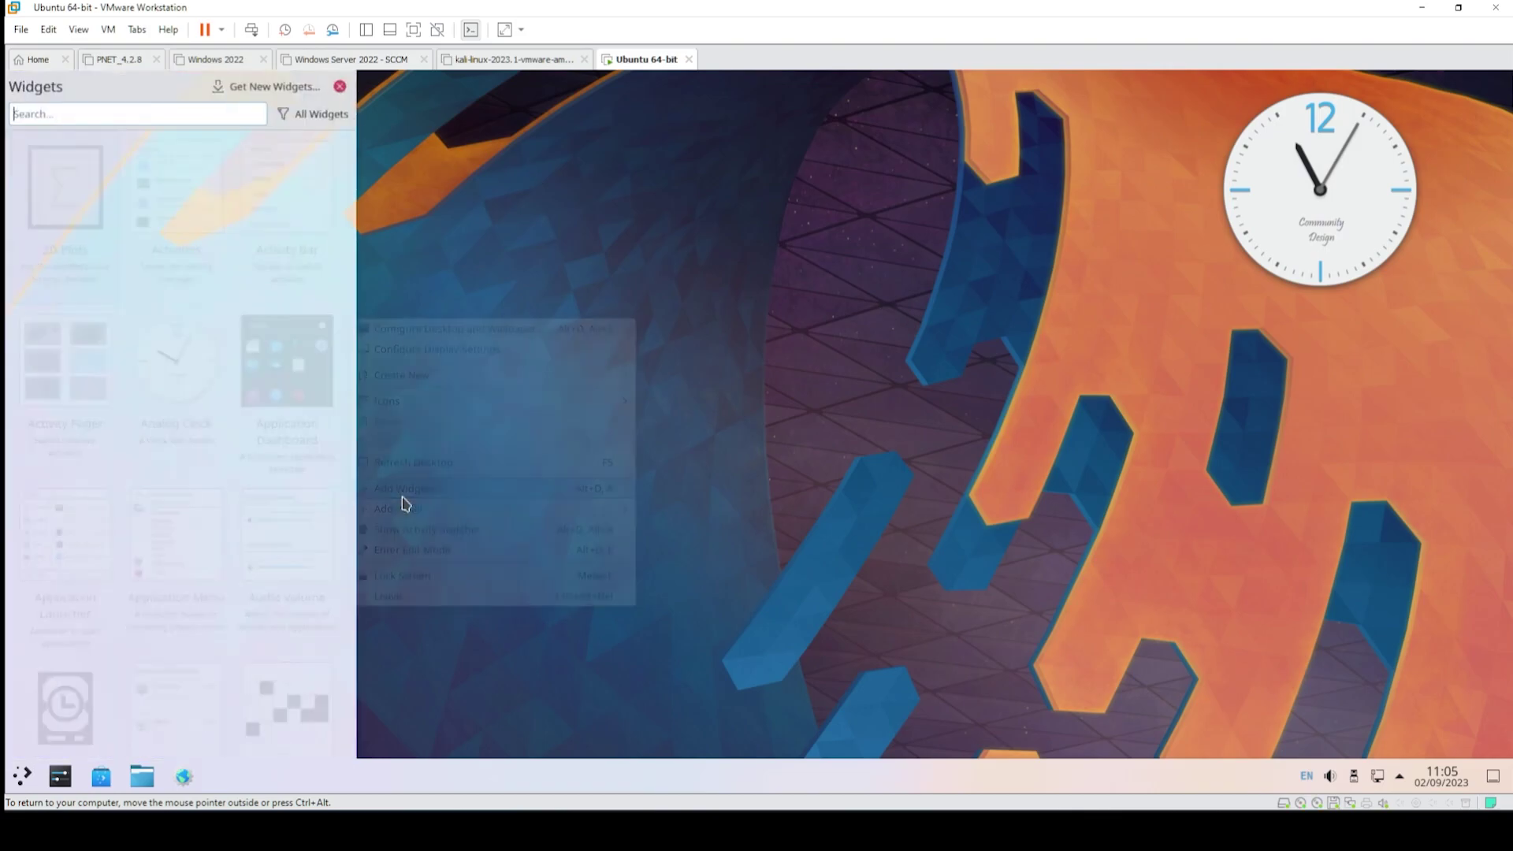
pyautogui.write('sys')
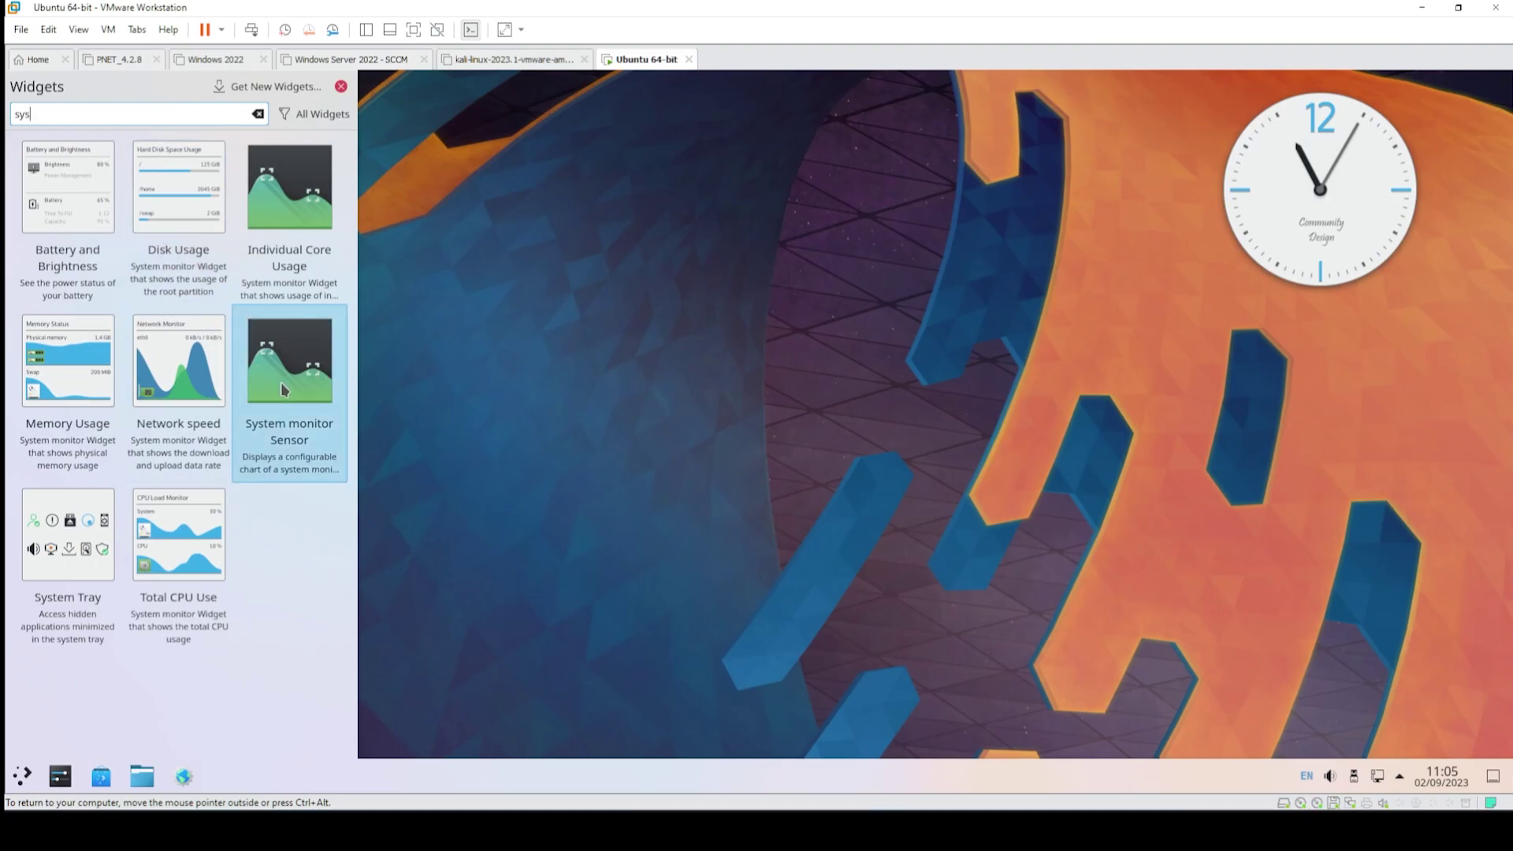
pyautogui.moveTo(280, 381); pyautogui.dragTo(398, 418)
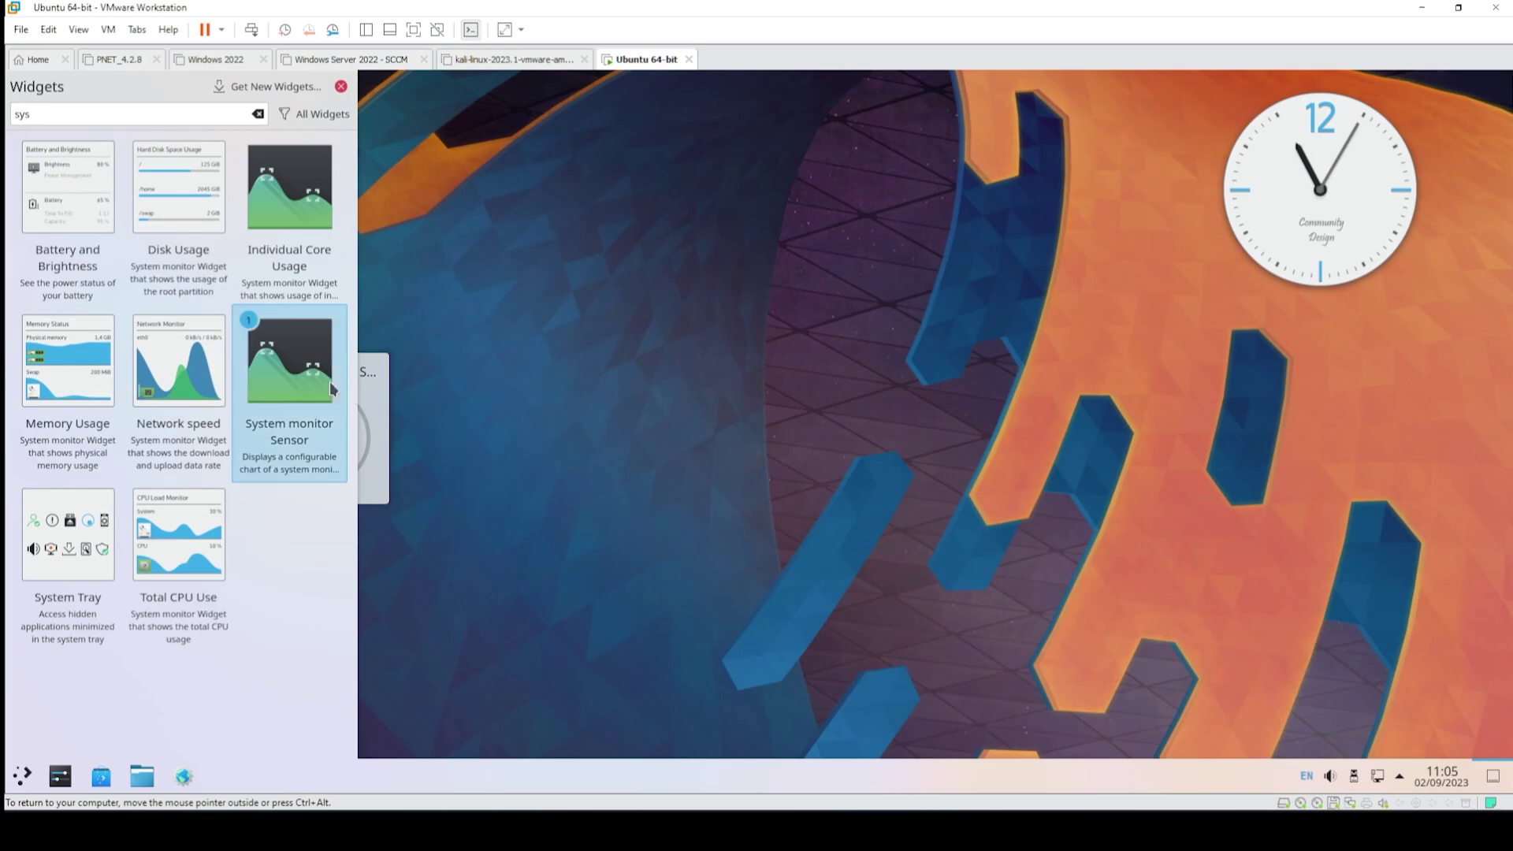
pyautogui.click(340, 87)
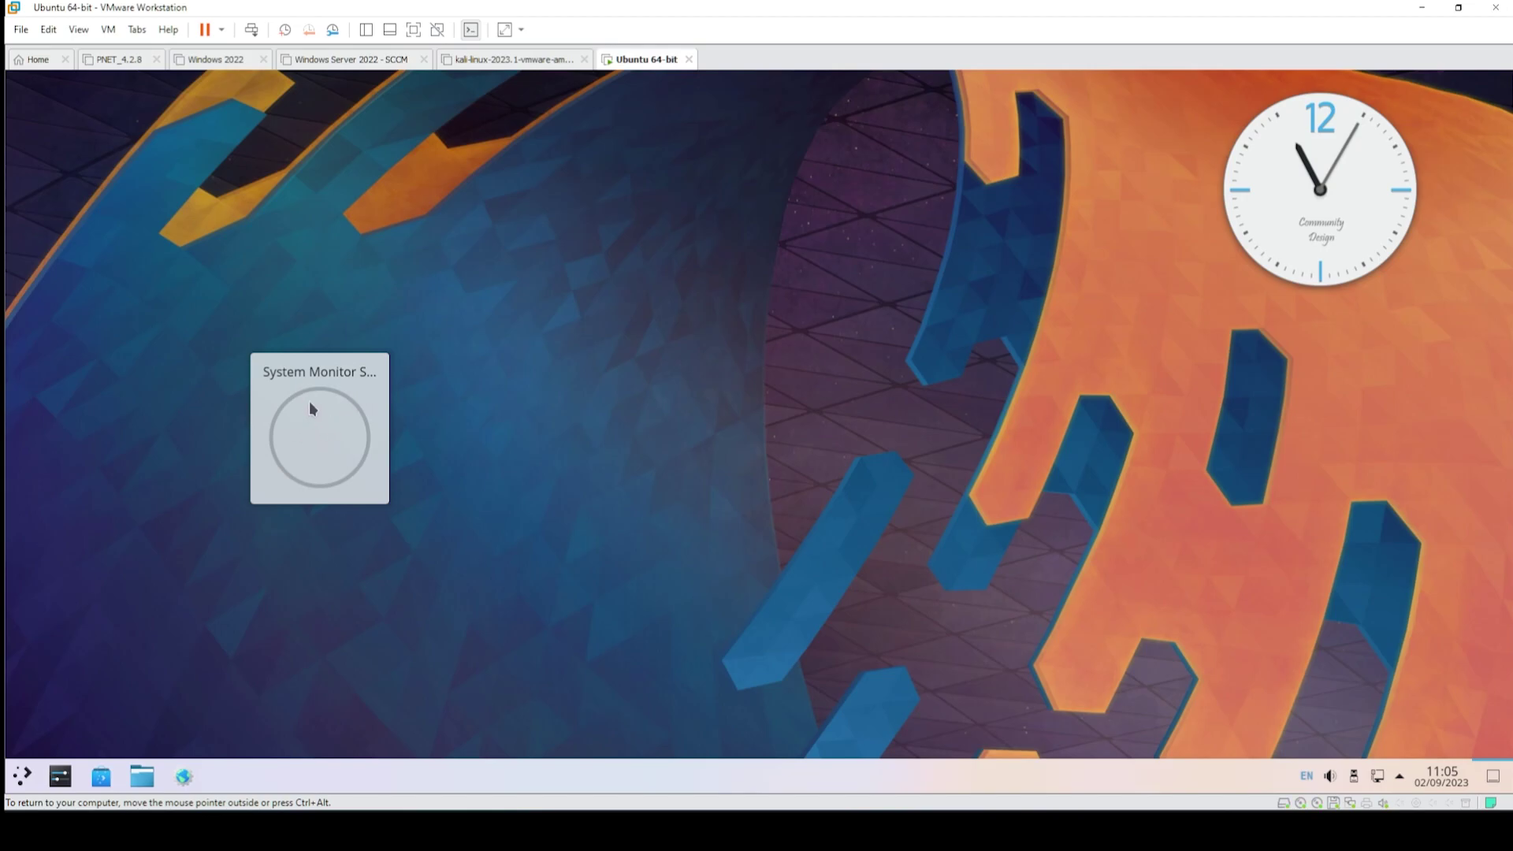
# - Look over the application launcher and the desktop and wallpaper settings, closing both
pyautogui.click(22, 776)
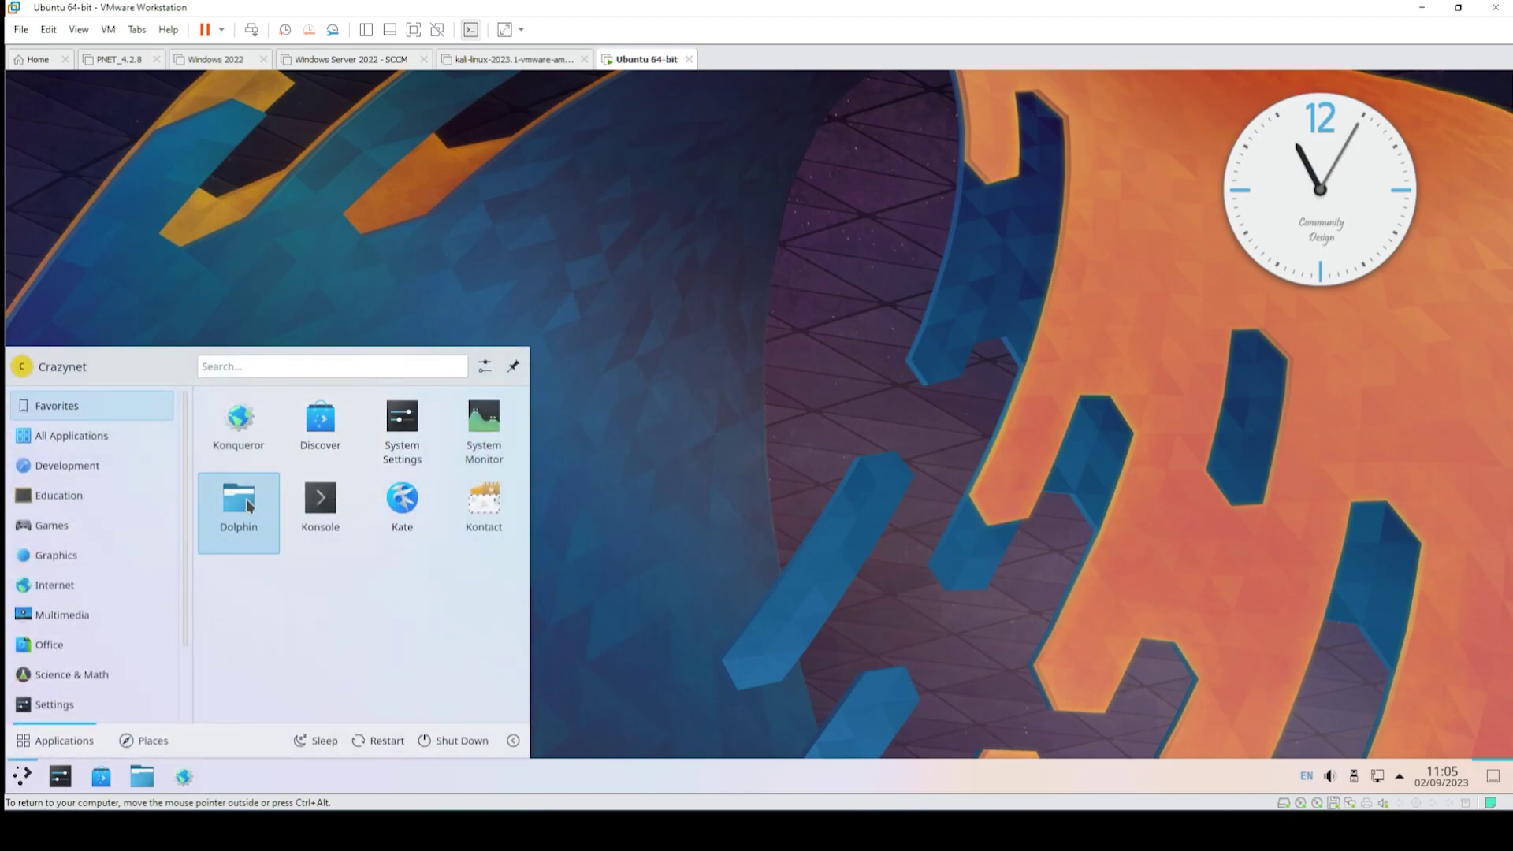
pyautogui.moveTo(49, 711)
pyautogui.scroll(-2, 54, 712)
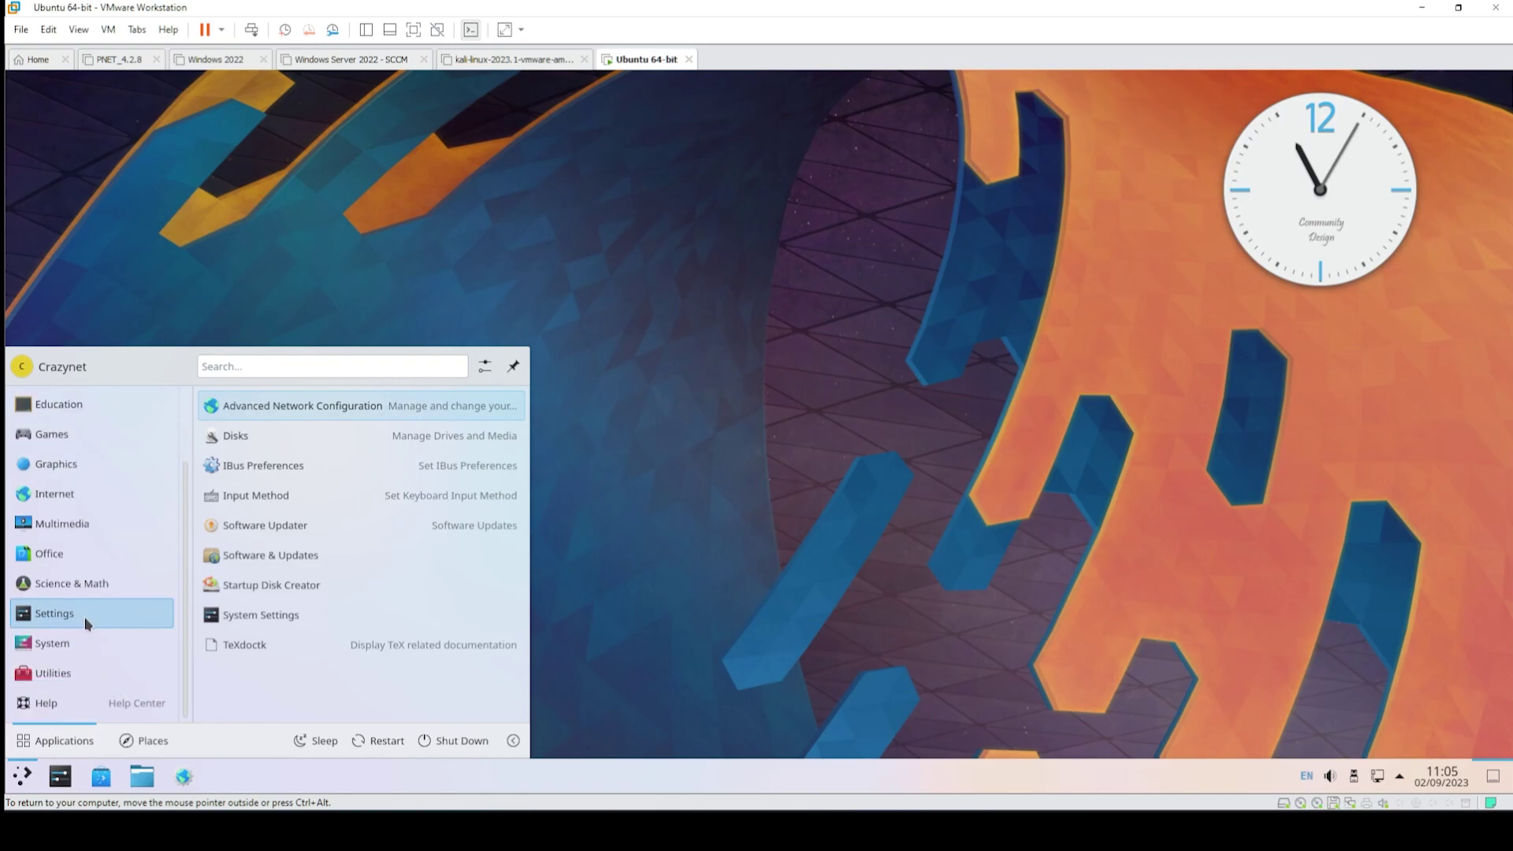
pyautogui.click(418, 270)
pyautogui.rightClick(416, 265)
pyautogui.click(494, 290)
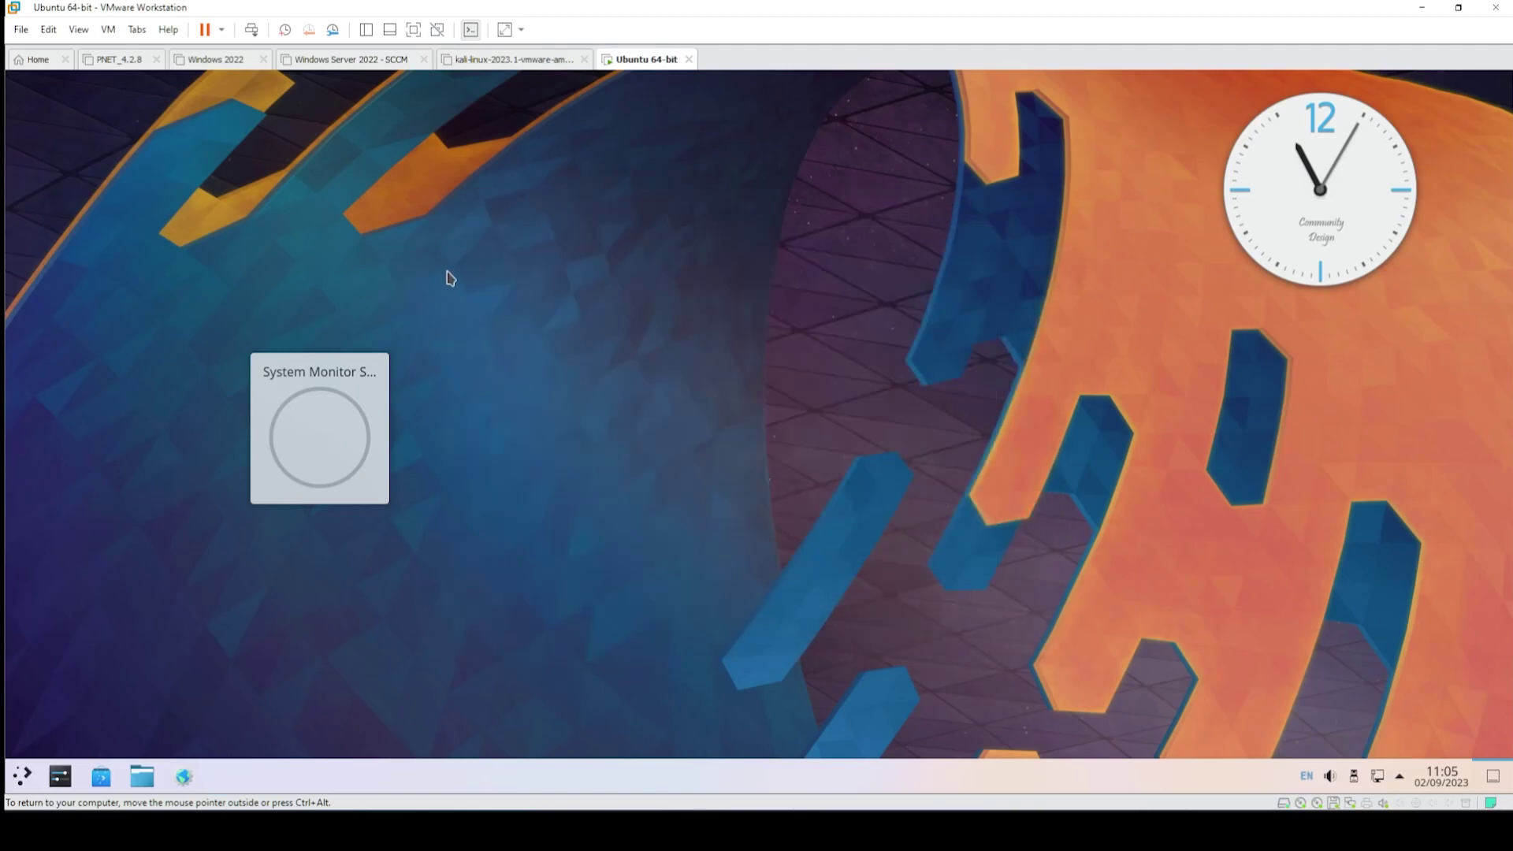
pyautogui.click(1031, 201)
# - Search widgets for 'sys' again and add the Total CPU Use widget
pyautogui.rightClick(691, 257)
pyautogui.click(766, 429)
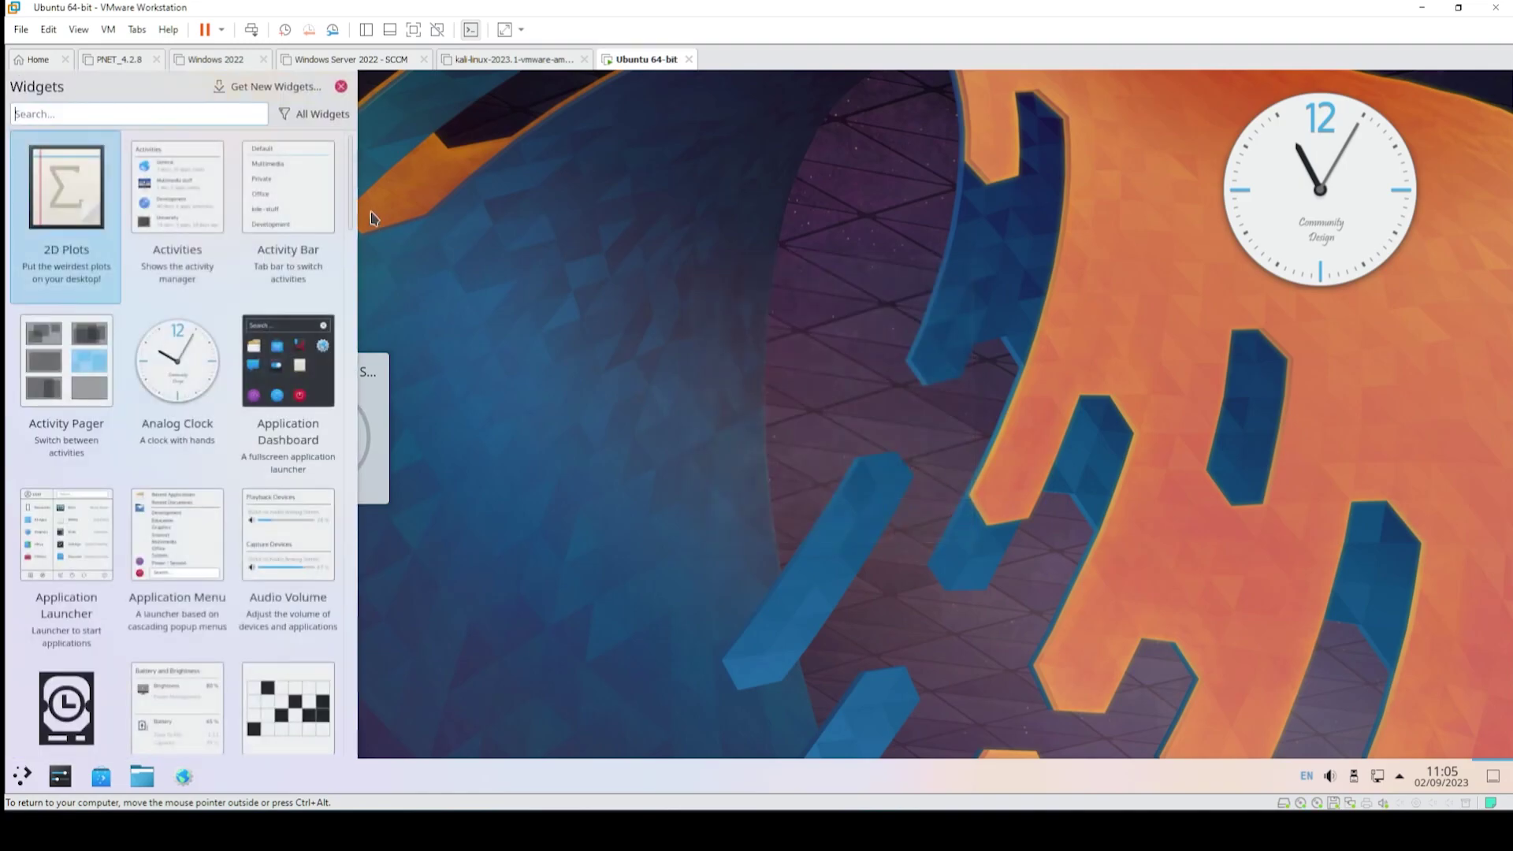
pyautogui.write('system')
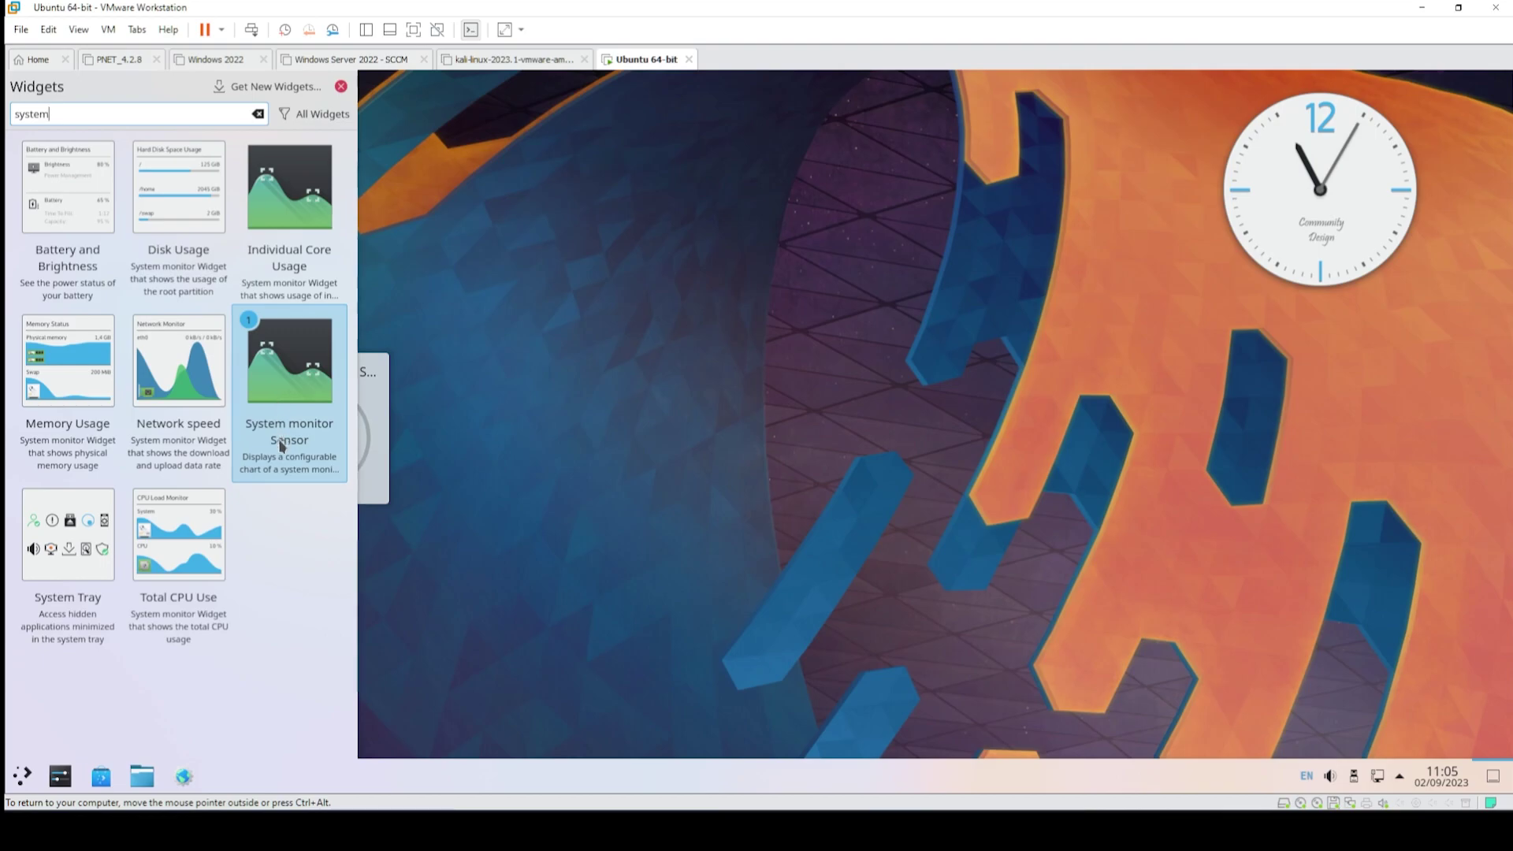
pyautogui.doubleClick(189, 557)
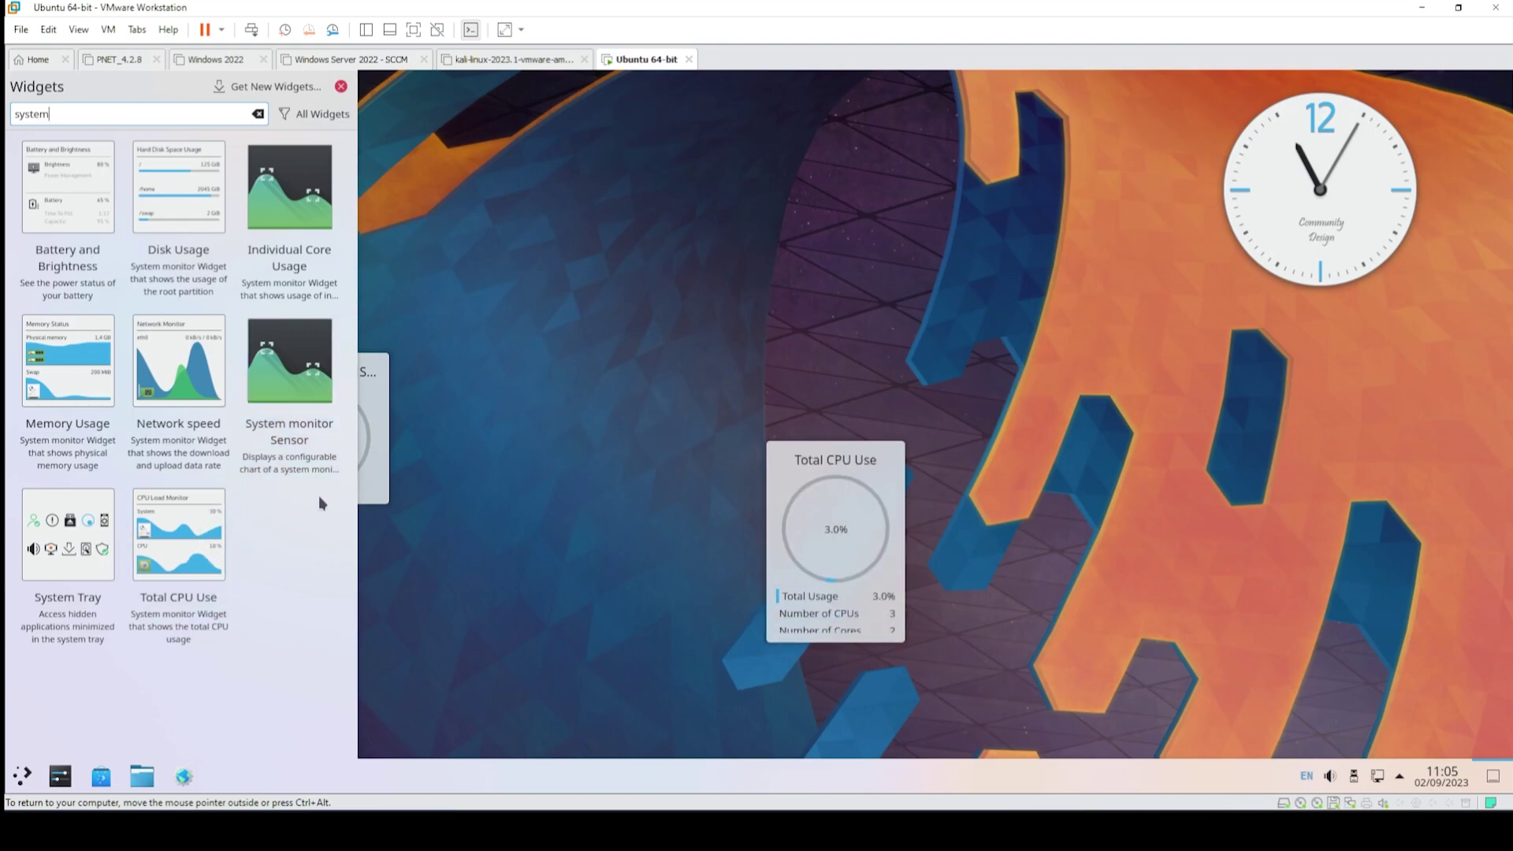
pyautogui.click(566, 383)
# - Remove the System Monitor Sensor widget and drag Total CPU Use to the upper-left in Edit Mode
pyautogui.rightClick(339, 414)
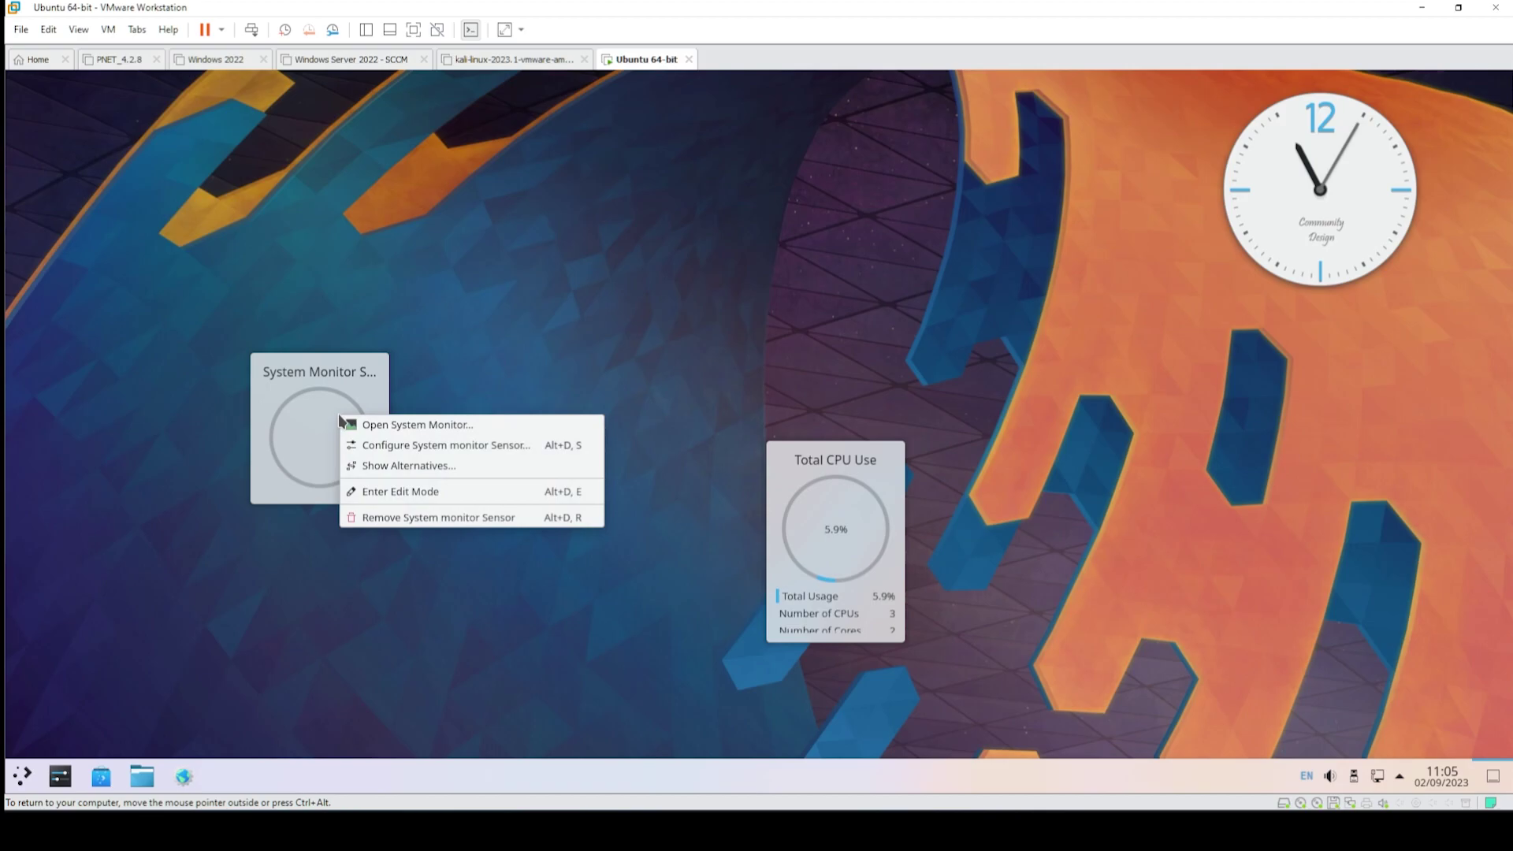
pyautogui.click(382, 518)
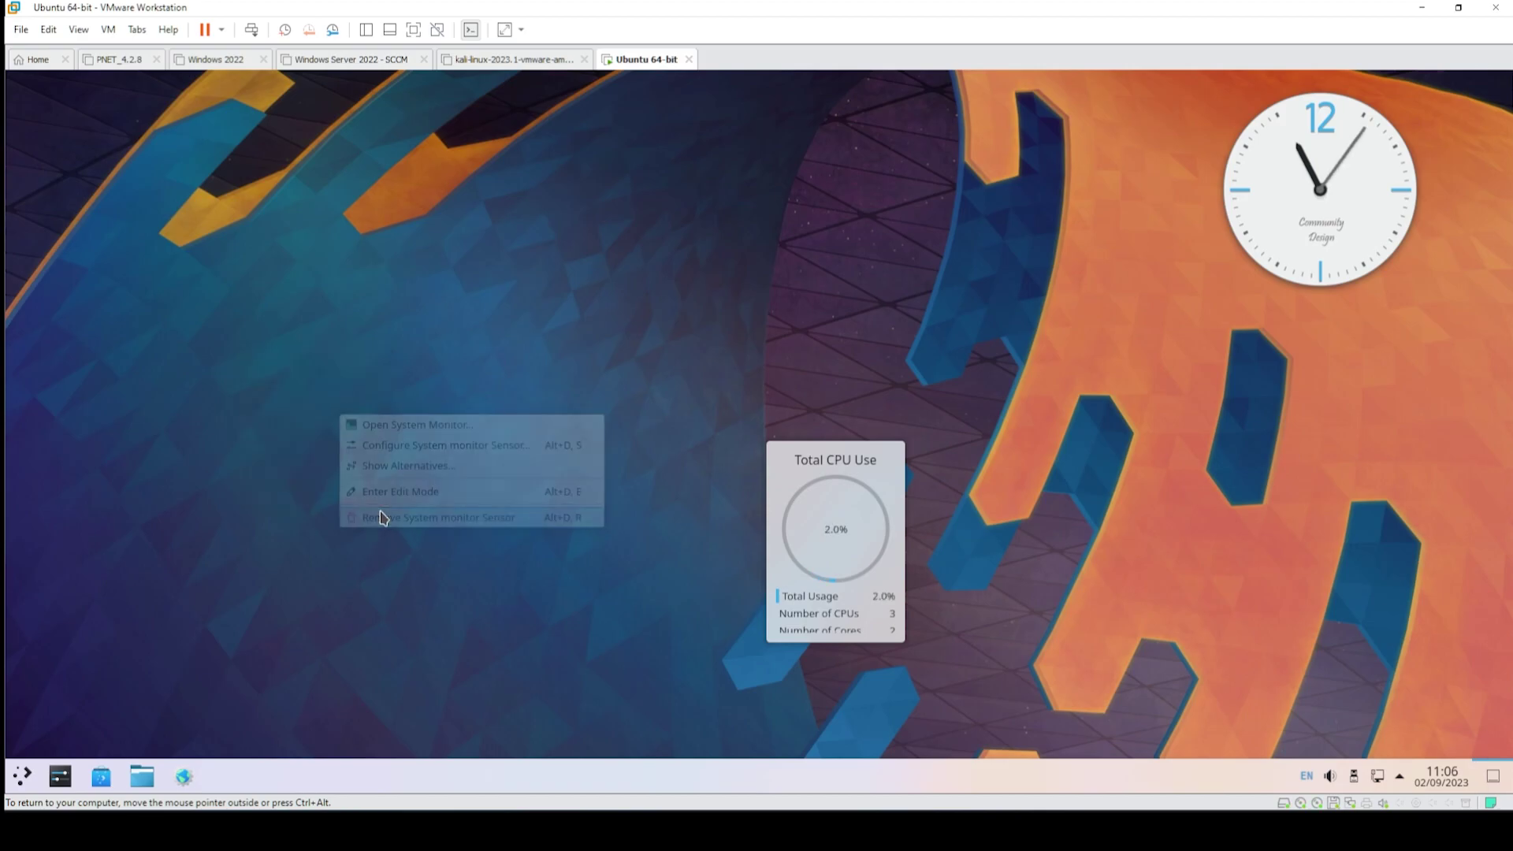
pyautogui.rightClick(837, 510)
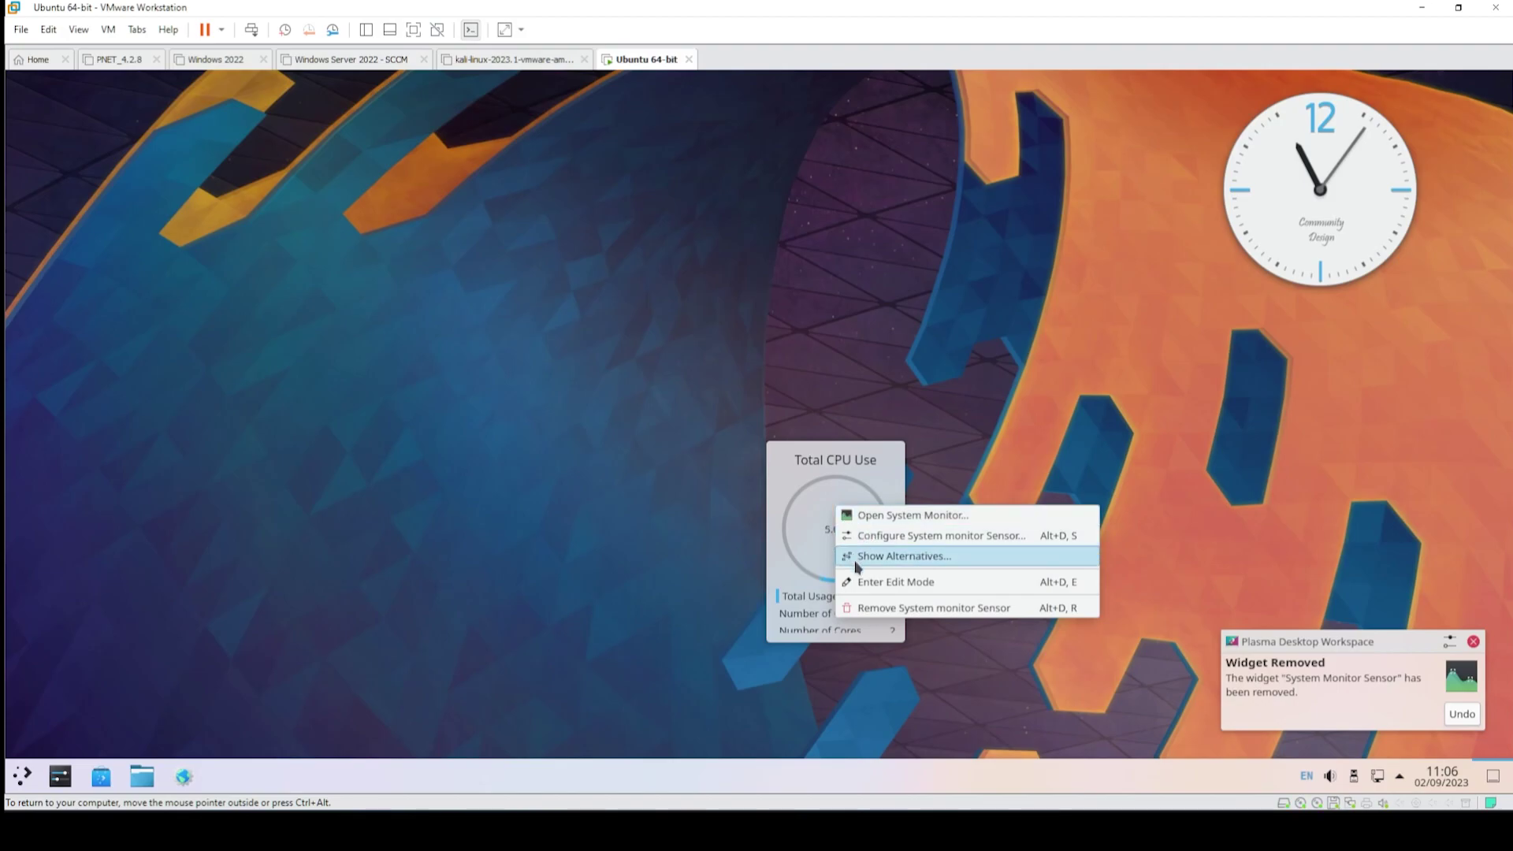
pyautogui.click(883, 589)
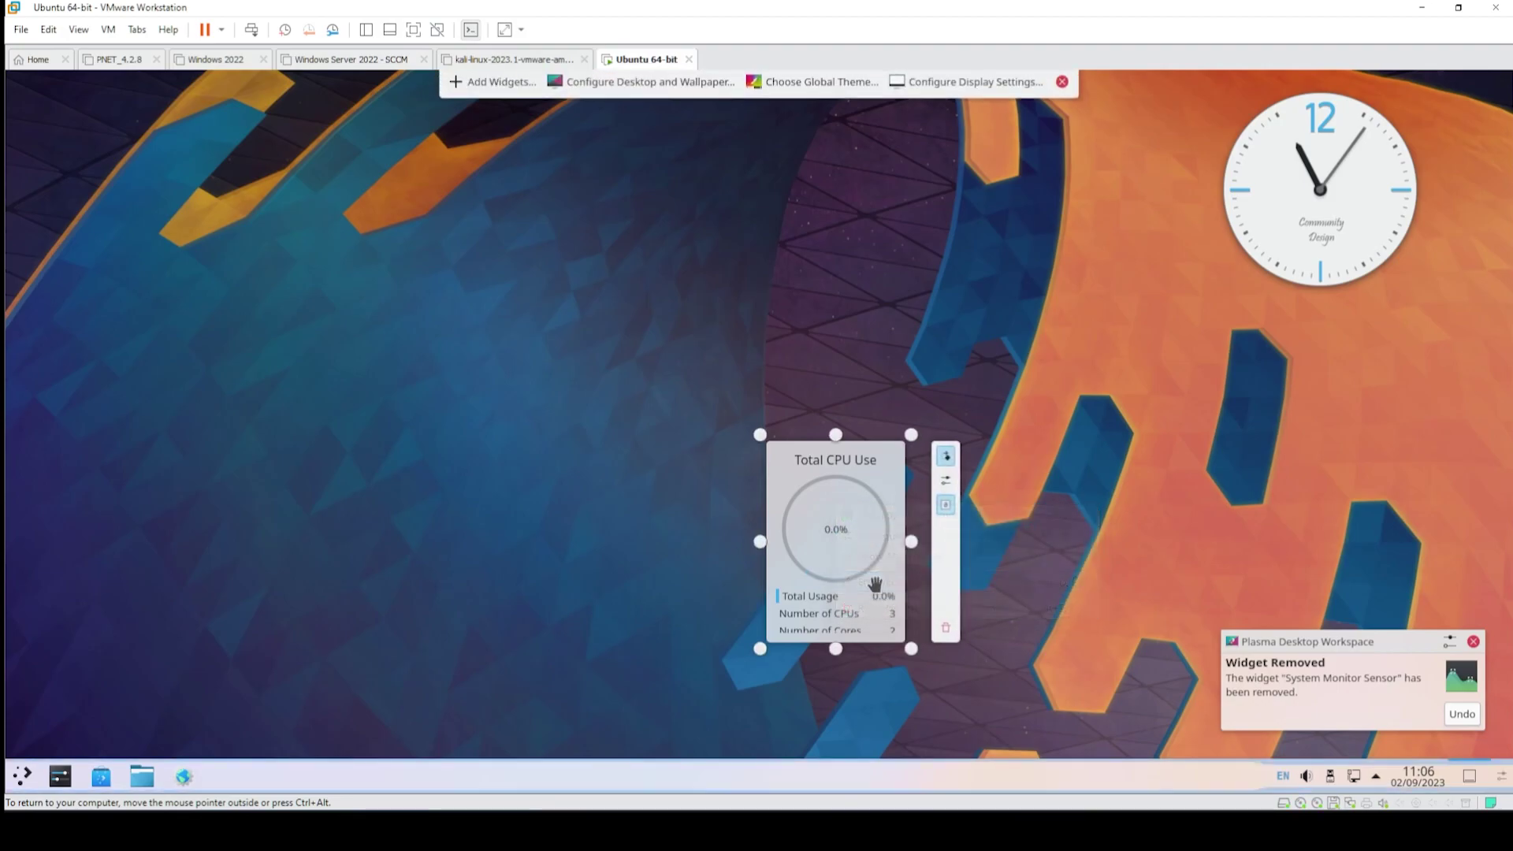
pyautogui.moveTo(844, 523); pyautogui.dragTo(205, 200)
# - Review the Total CPU Use sensor and pie chart settings, cancel unchanged, and dismiss the removal notice
pyautogui.click(304, 153)
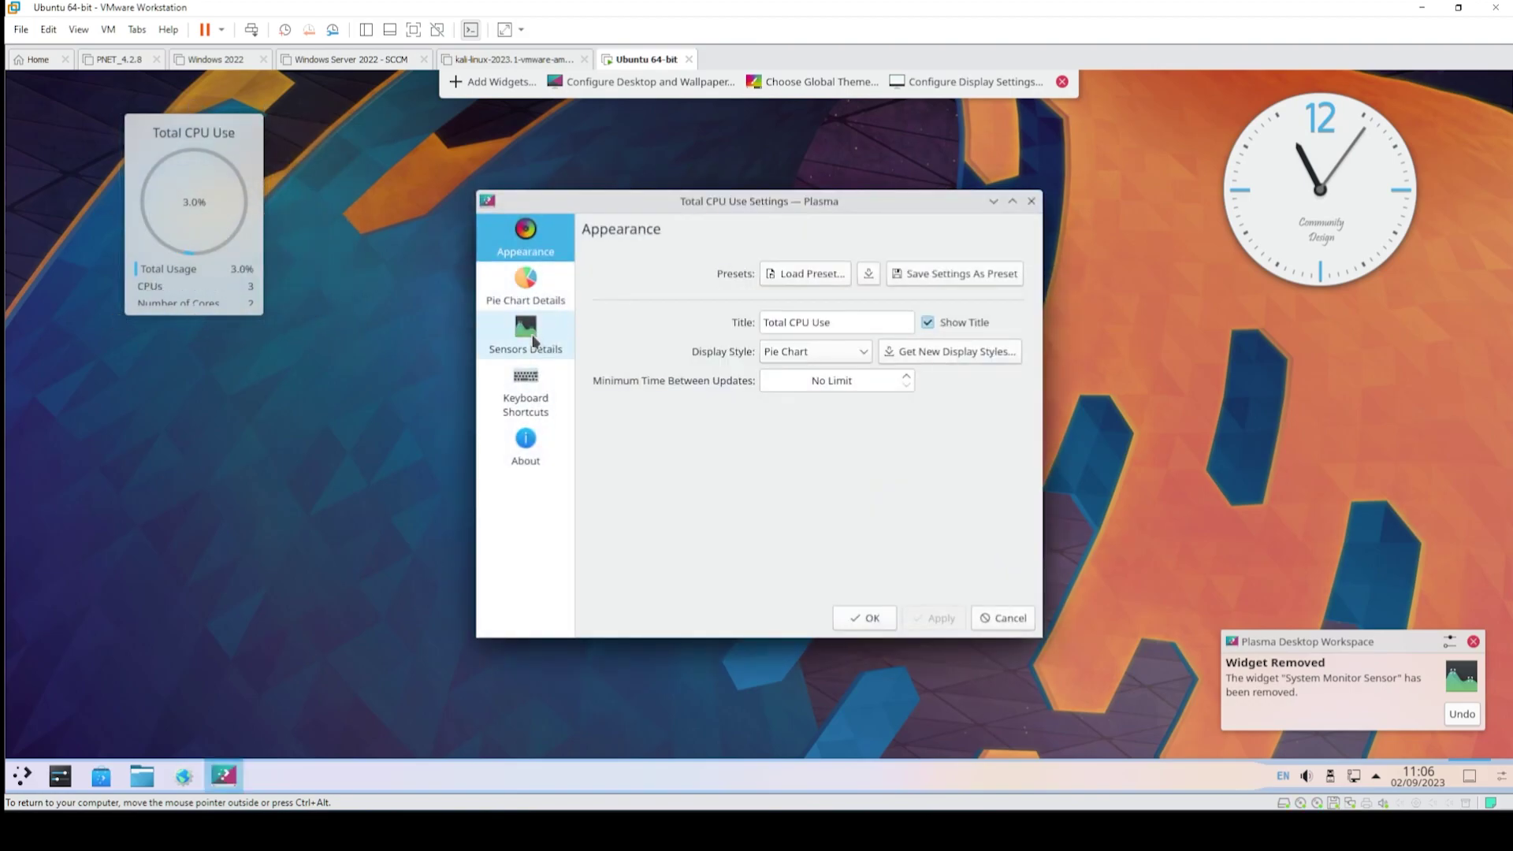
pyautogui.click(540, 340)
pyautogui.click(550, 298)
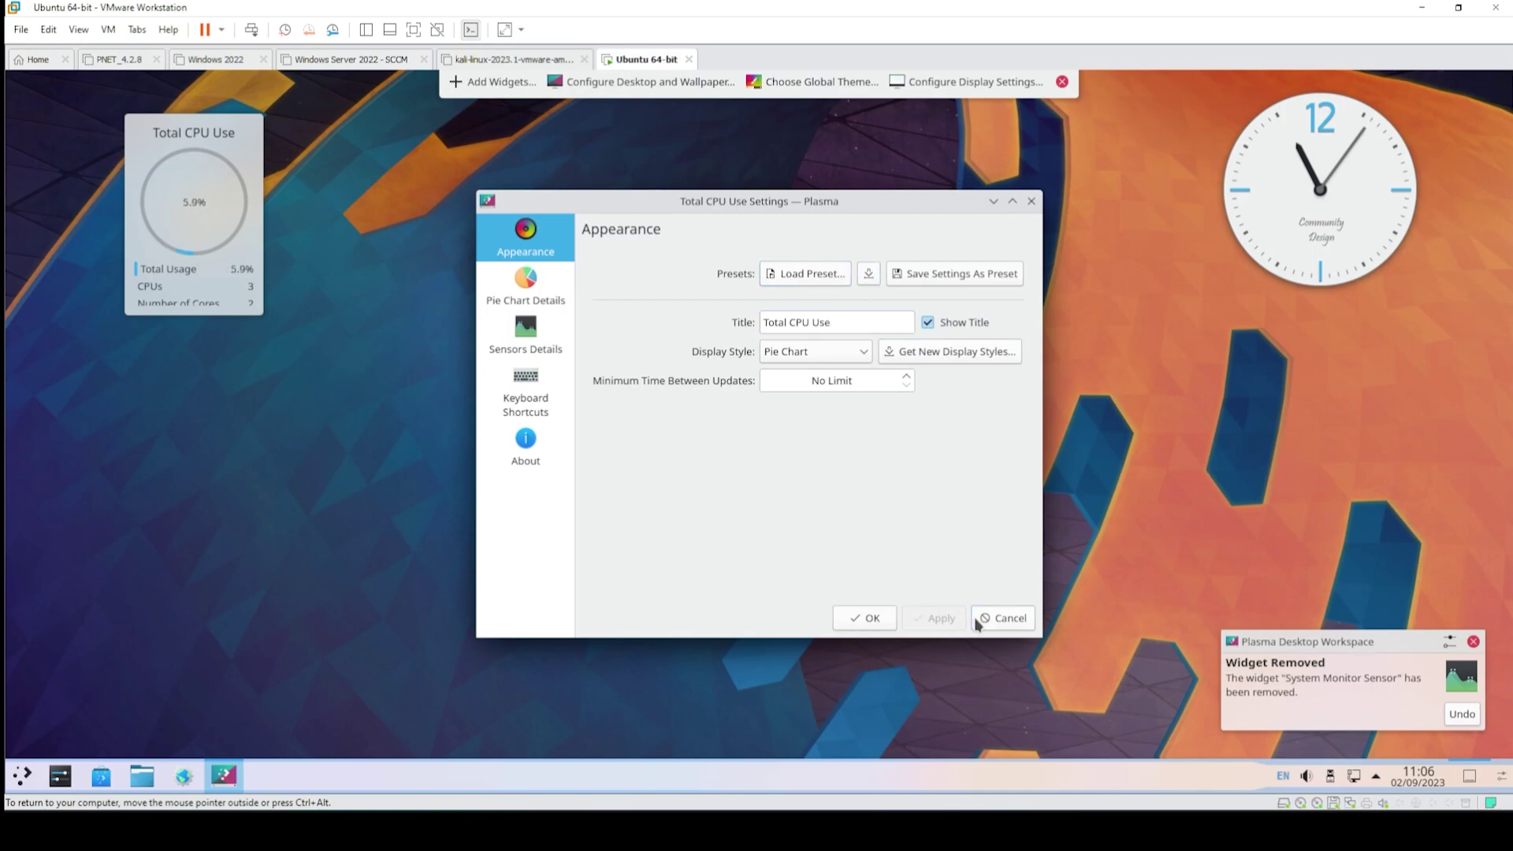
pyautogui.click(1002, 618)
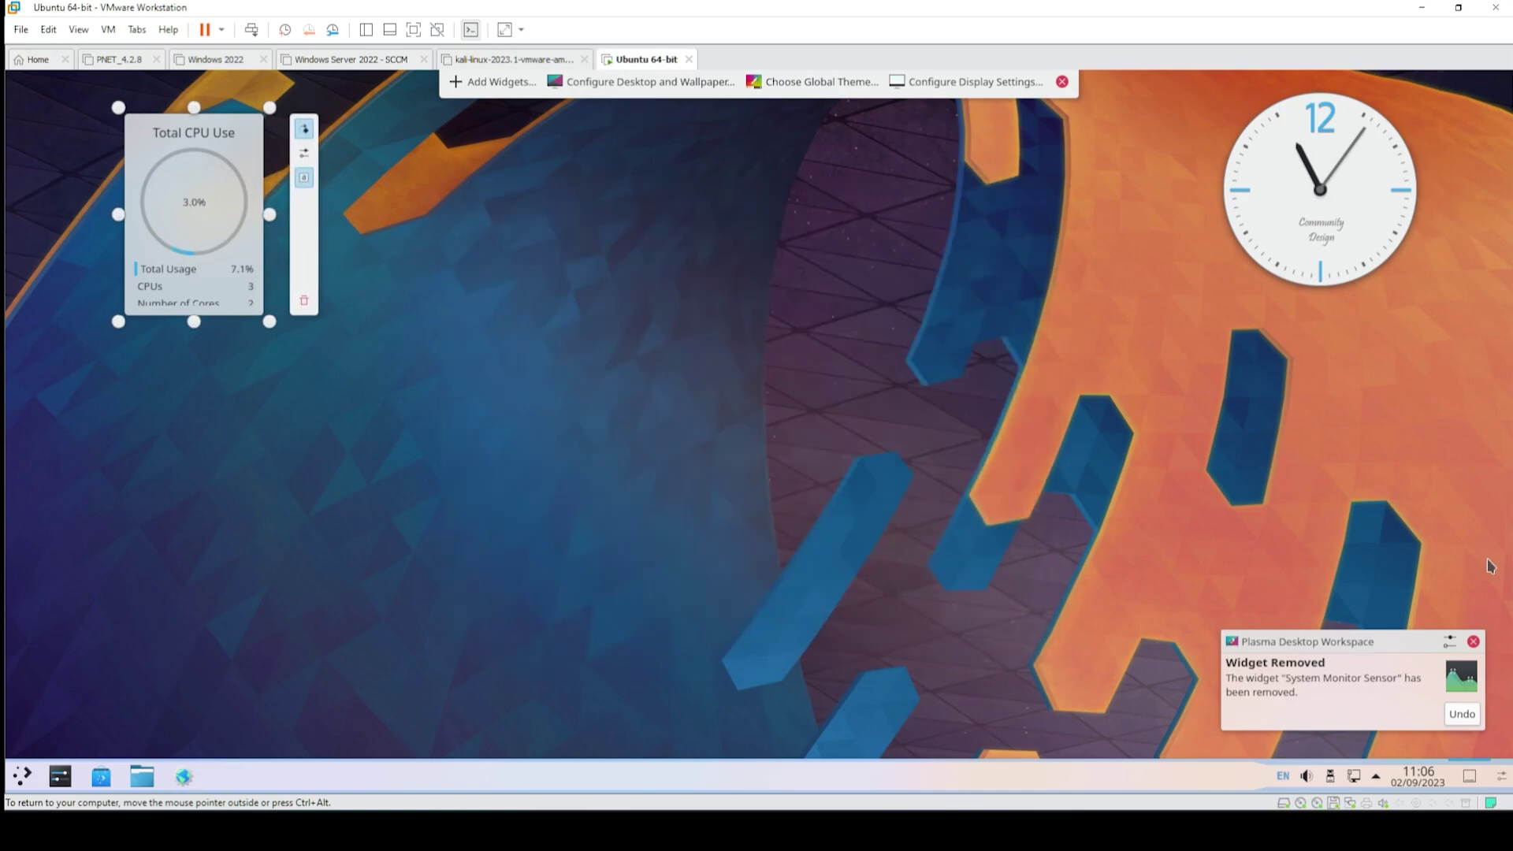
pyautogui.click(1472, 641)
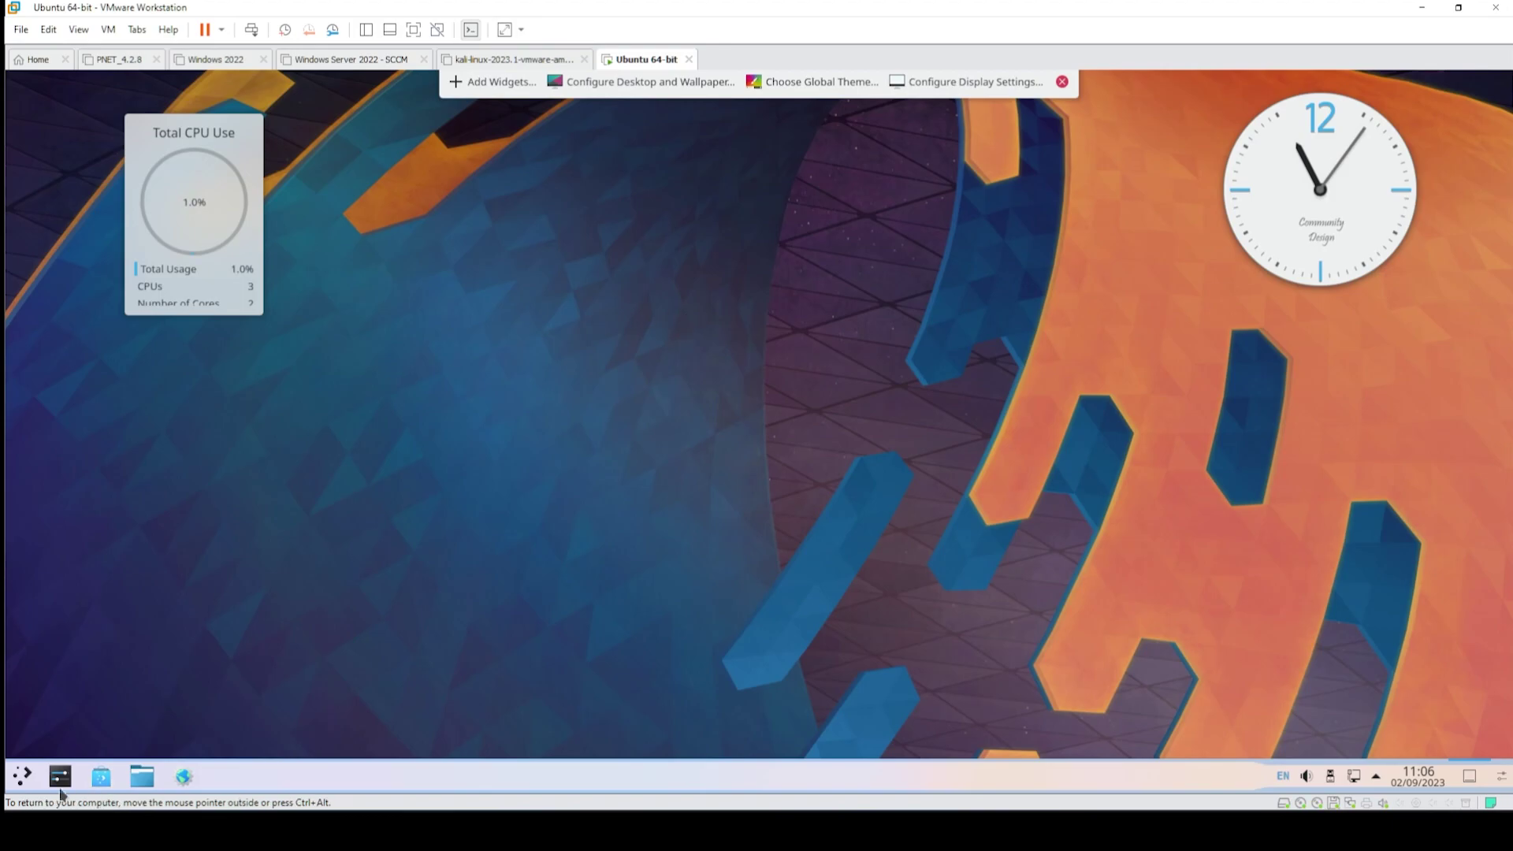
# - Choose Shut Down from the application launcher and pick Log Out to end the Plasma session
pyautogui.click(31, 777)
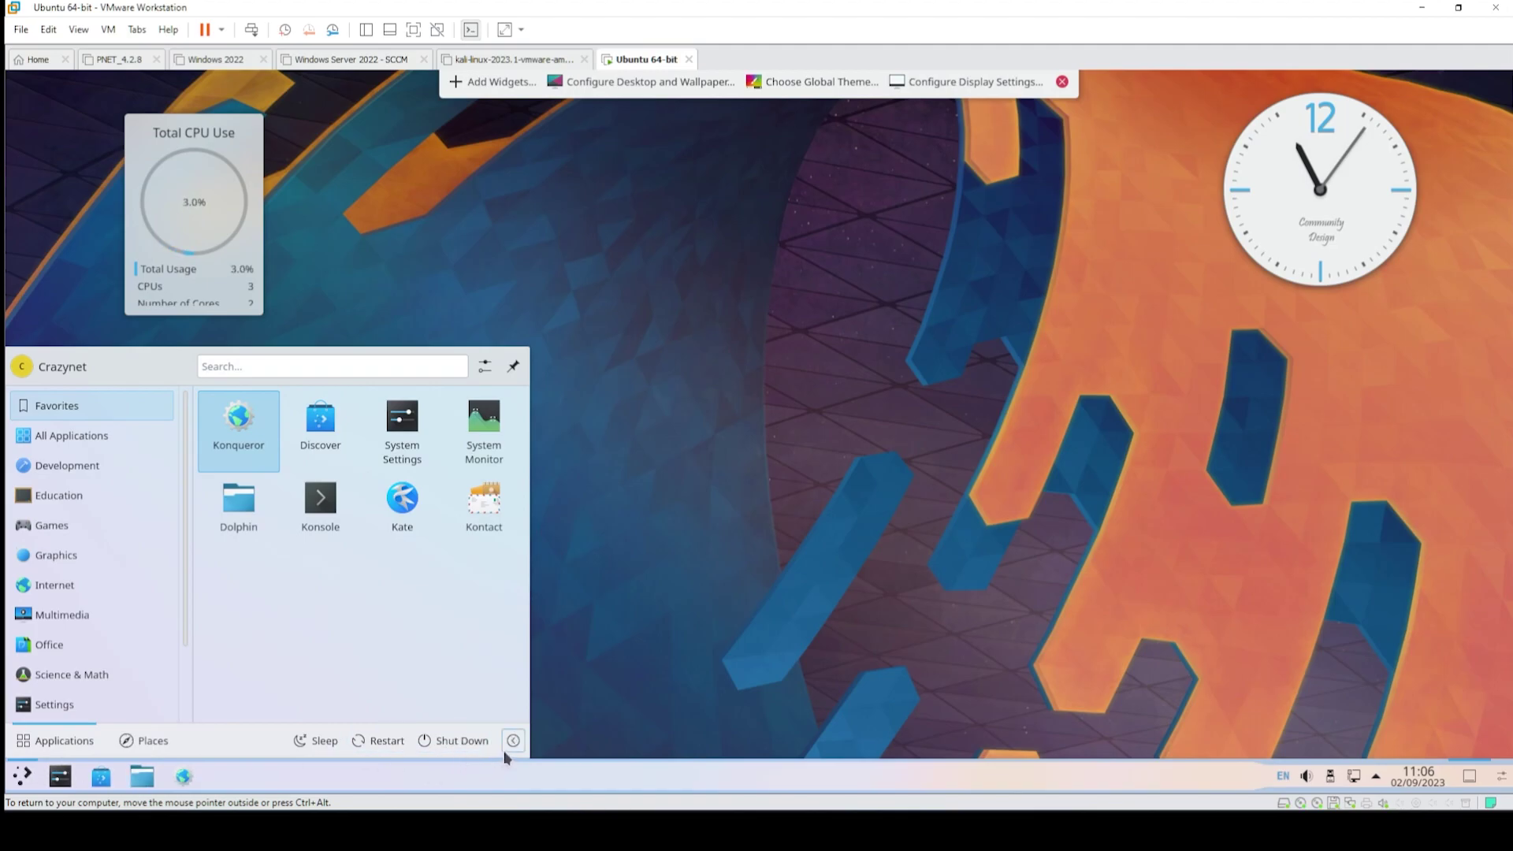
pyautogui.click(434, 745)
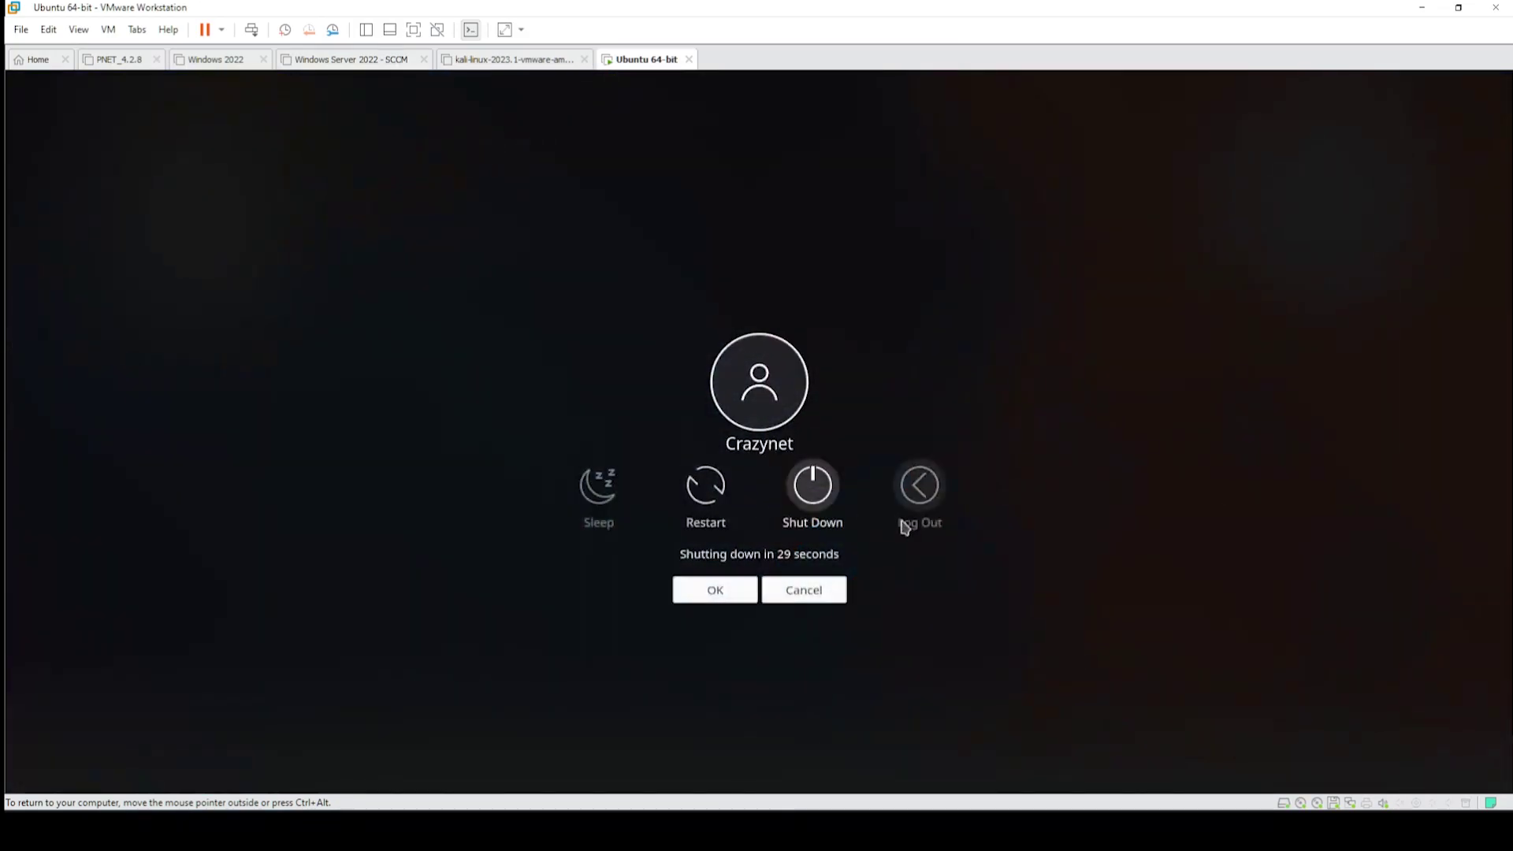
pyautogui.click(919, 505)
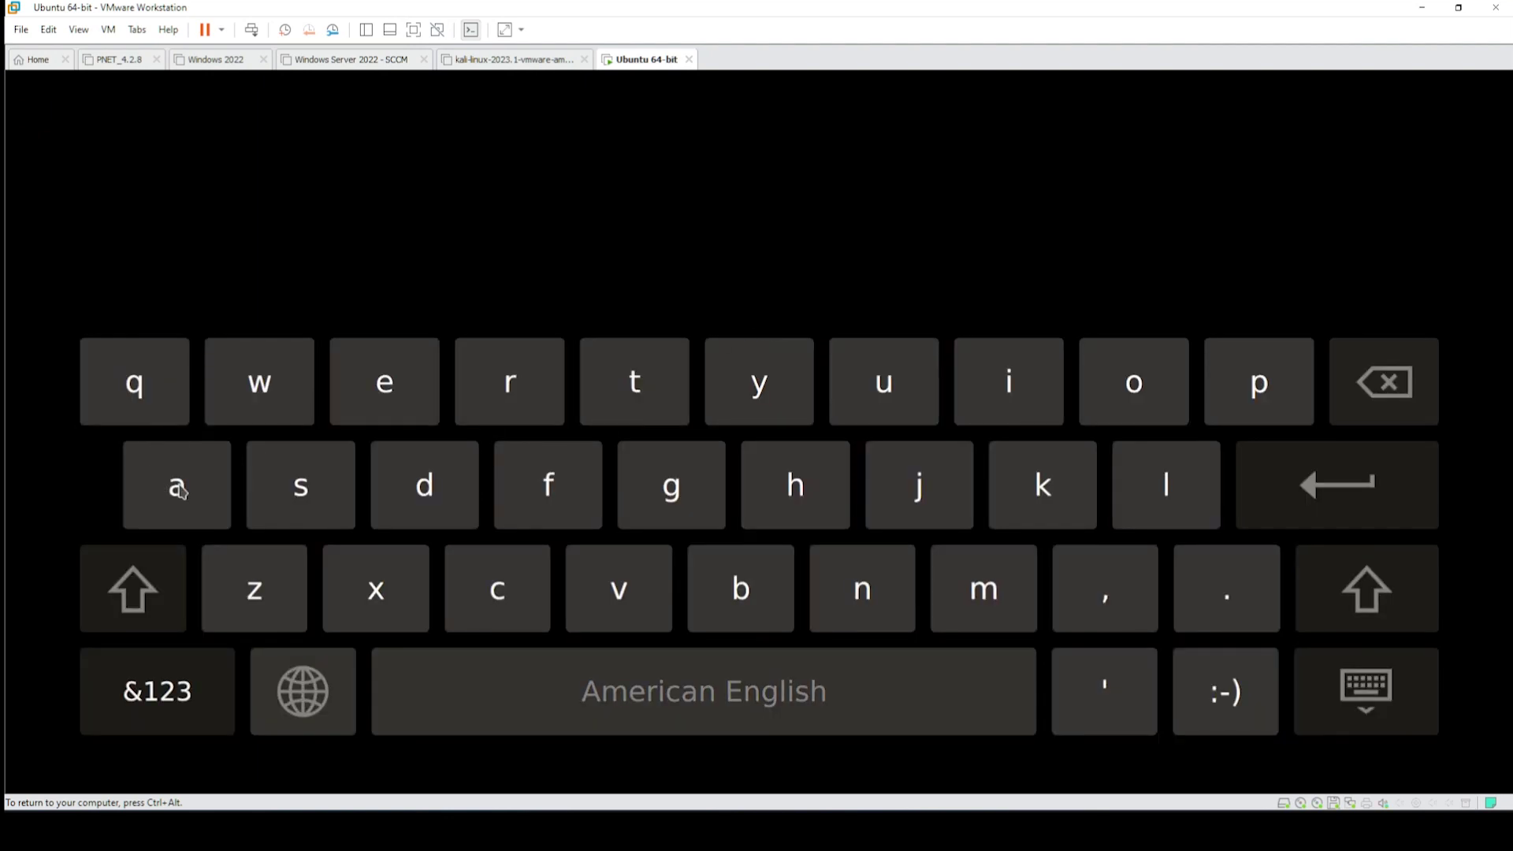
pyautogui.click(1363, 628)
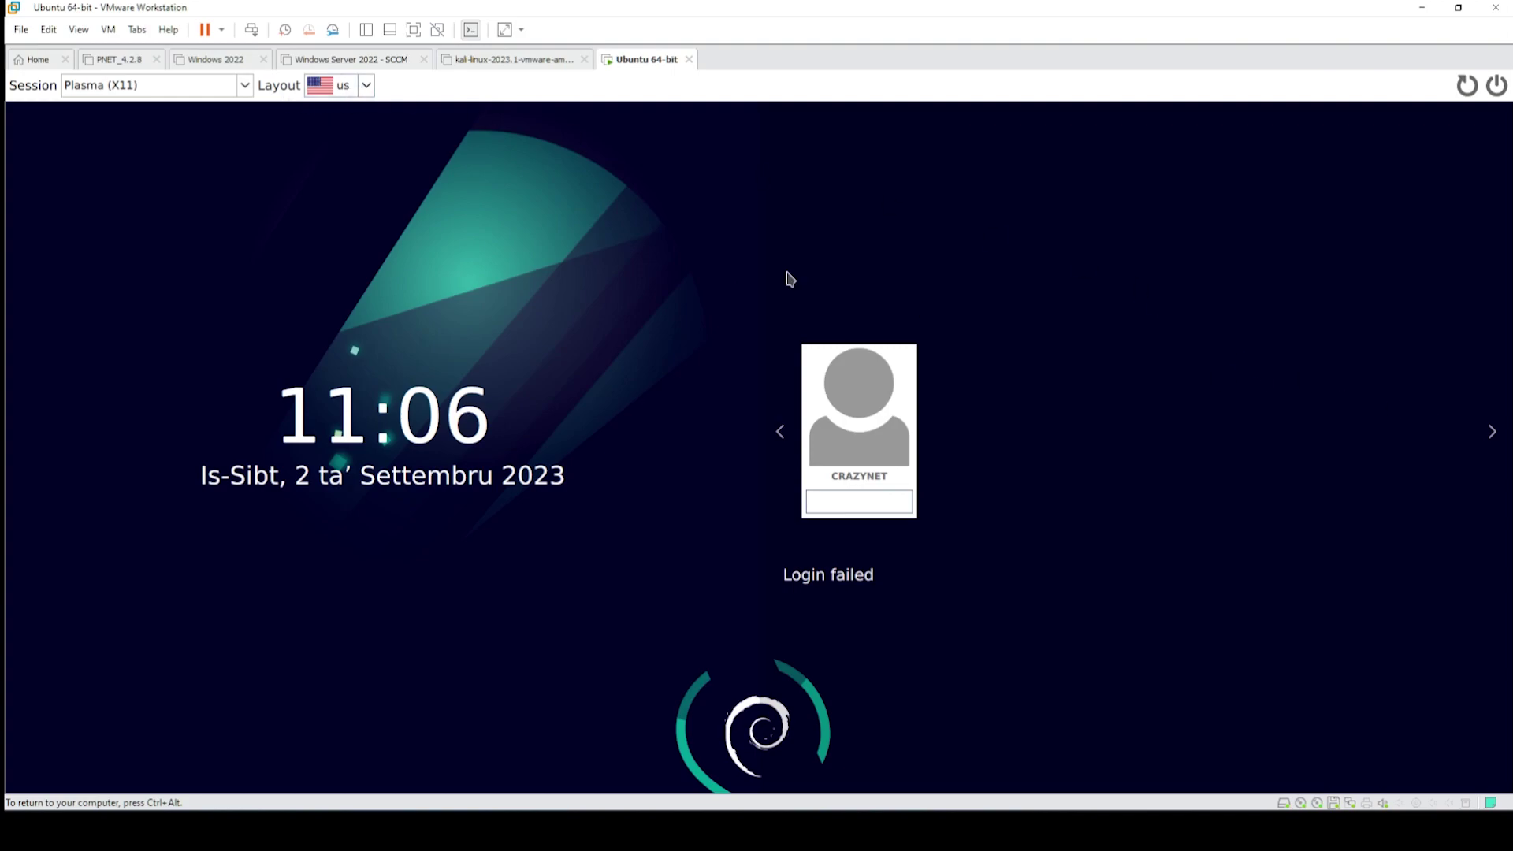
# - Choose the Ubuntu session on the login screen, then restart the guest
pyautogui.click(367, 88)
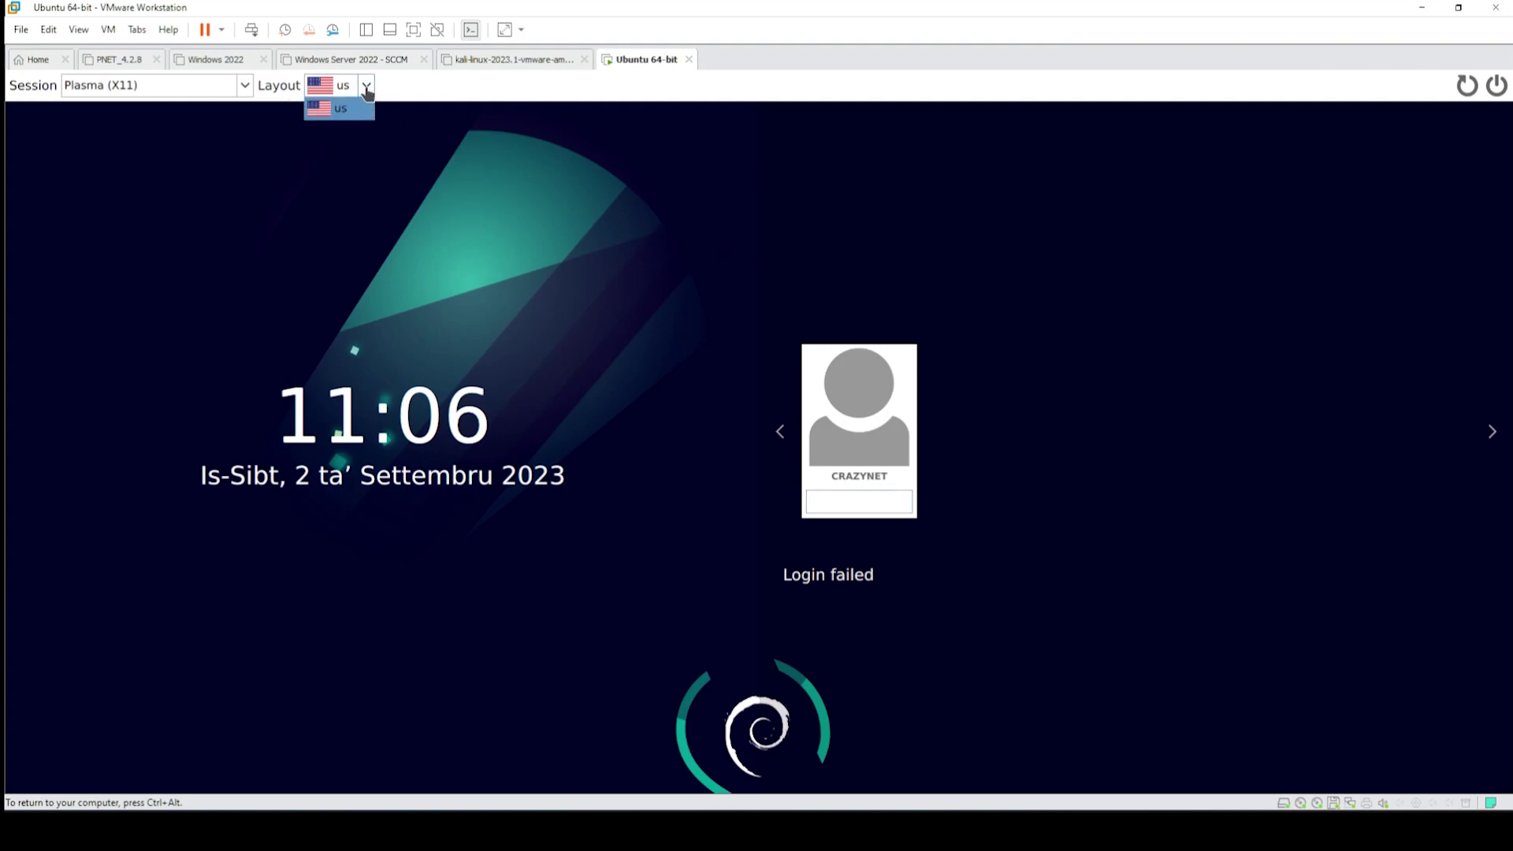
pyautogui.click(367, 90)
pyautogui.click(245, 86)
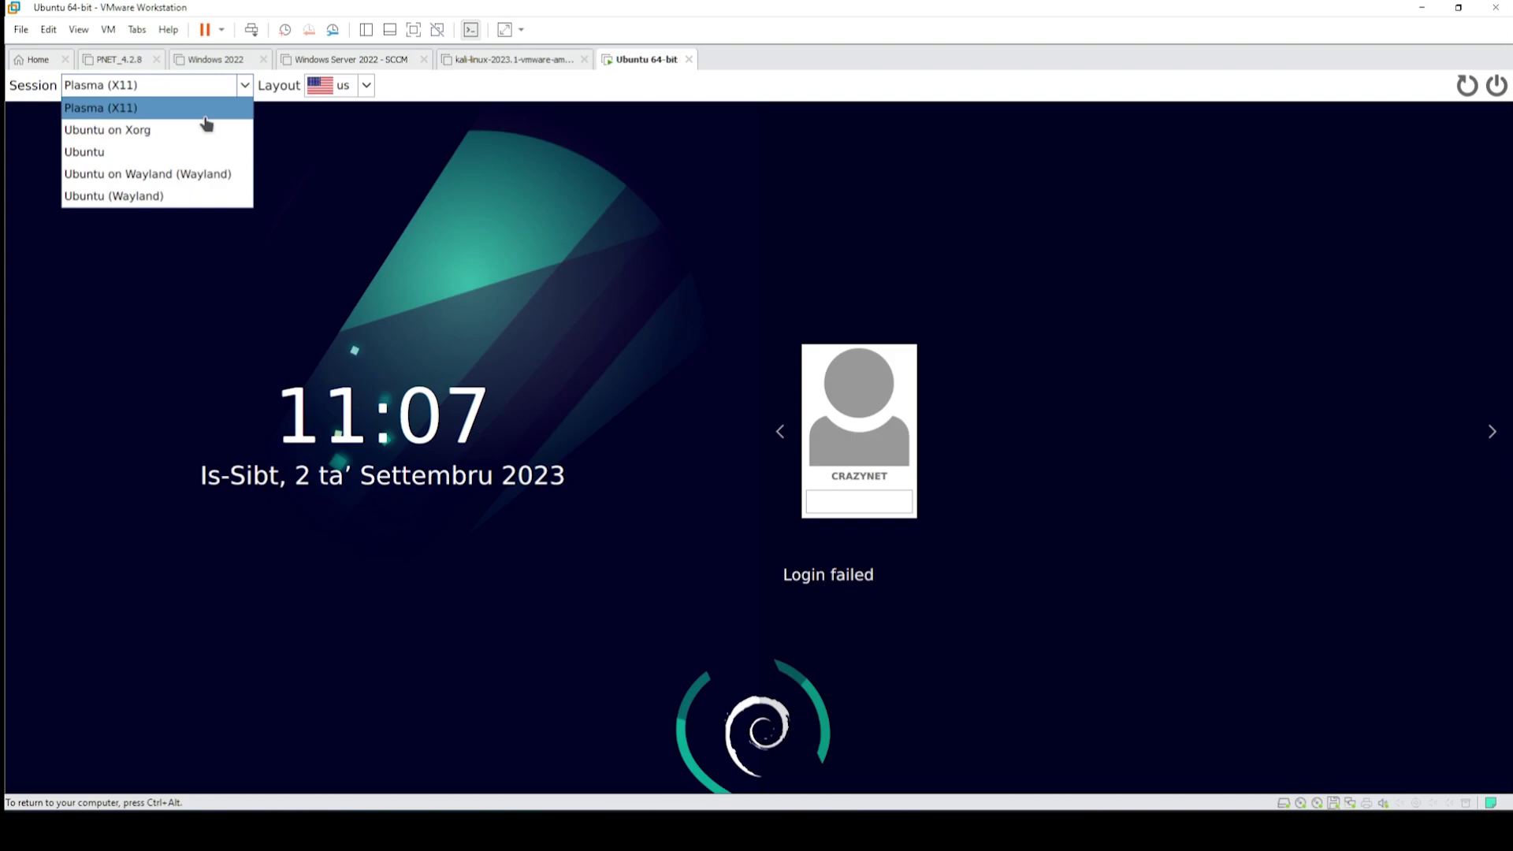
pyautogui.click(189, 154)
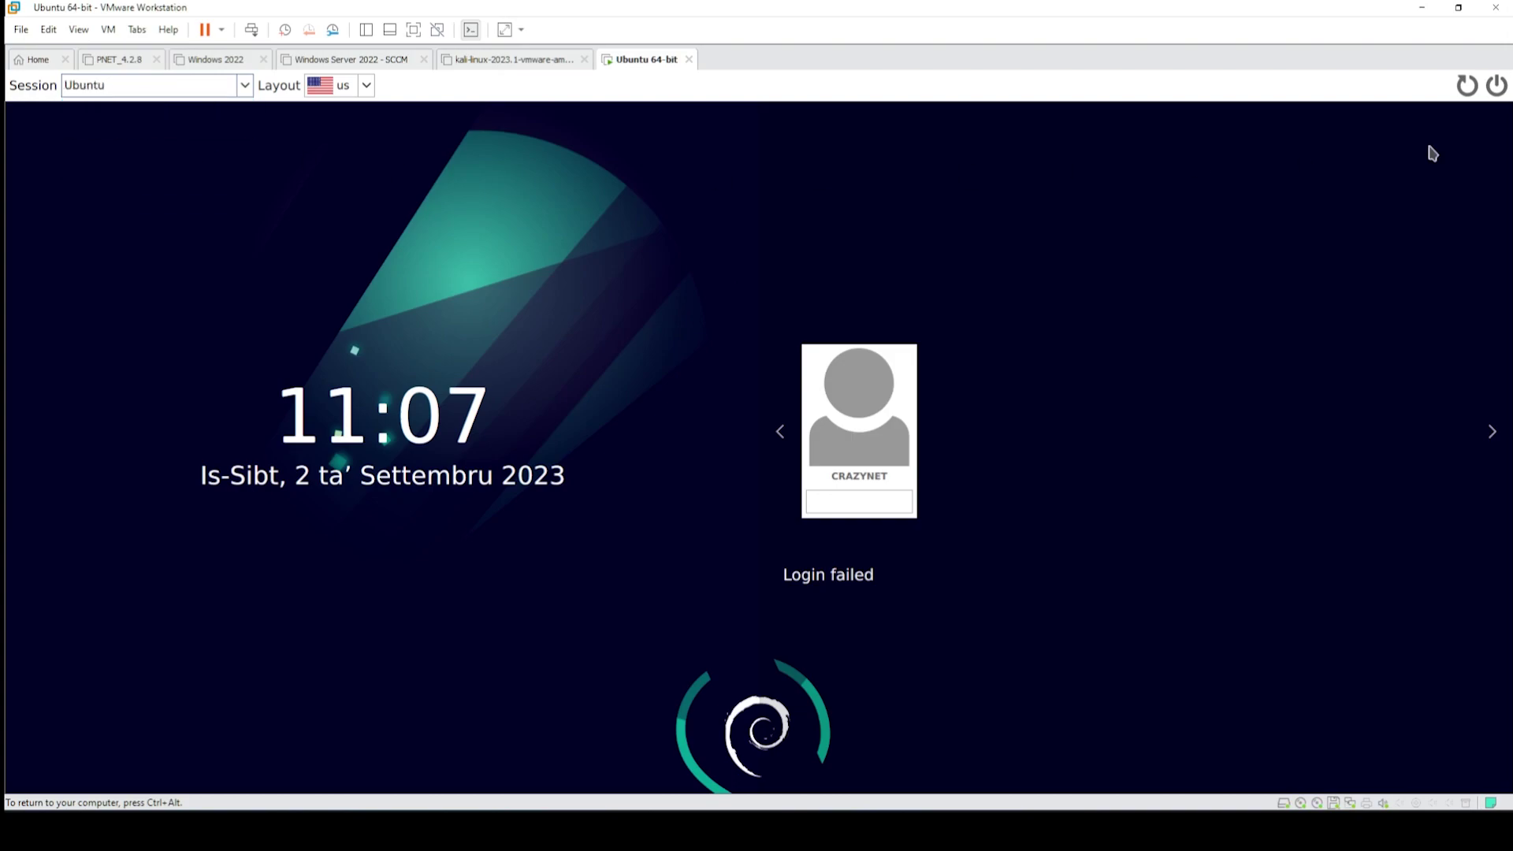
pyautogui.click(1466, 85)
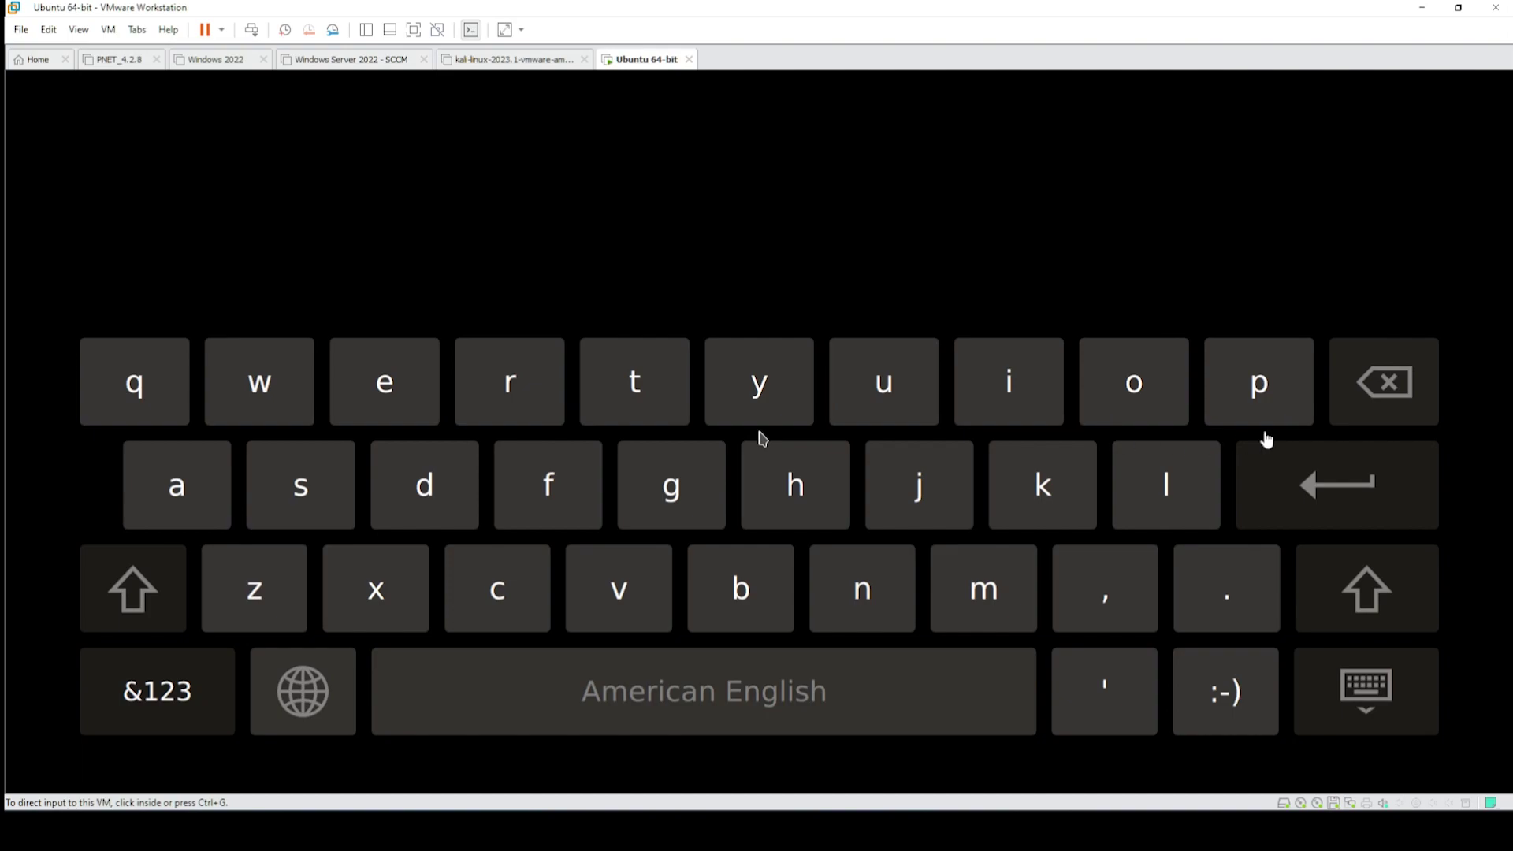
# - After the restart, reselect the Ubuntu session and log in with the account password
pyautogui.click(1368, 513)
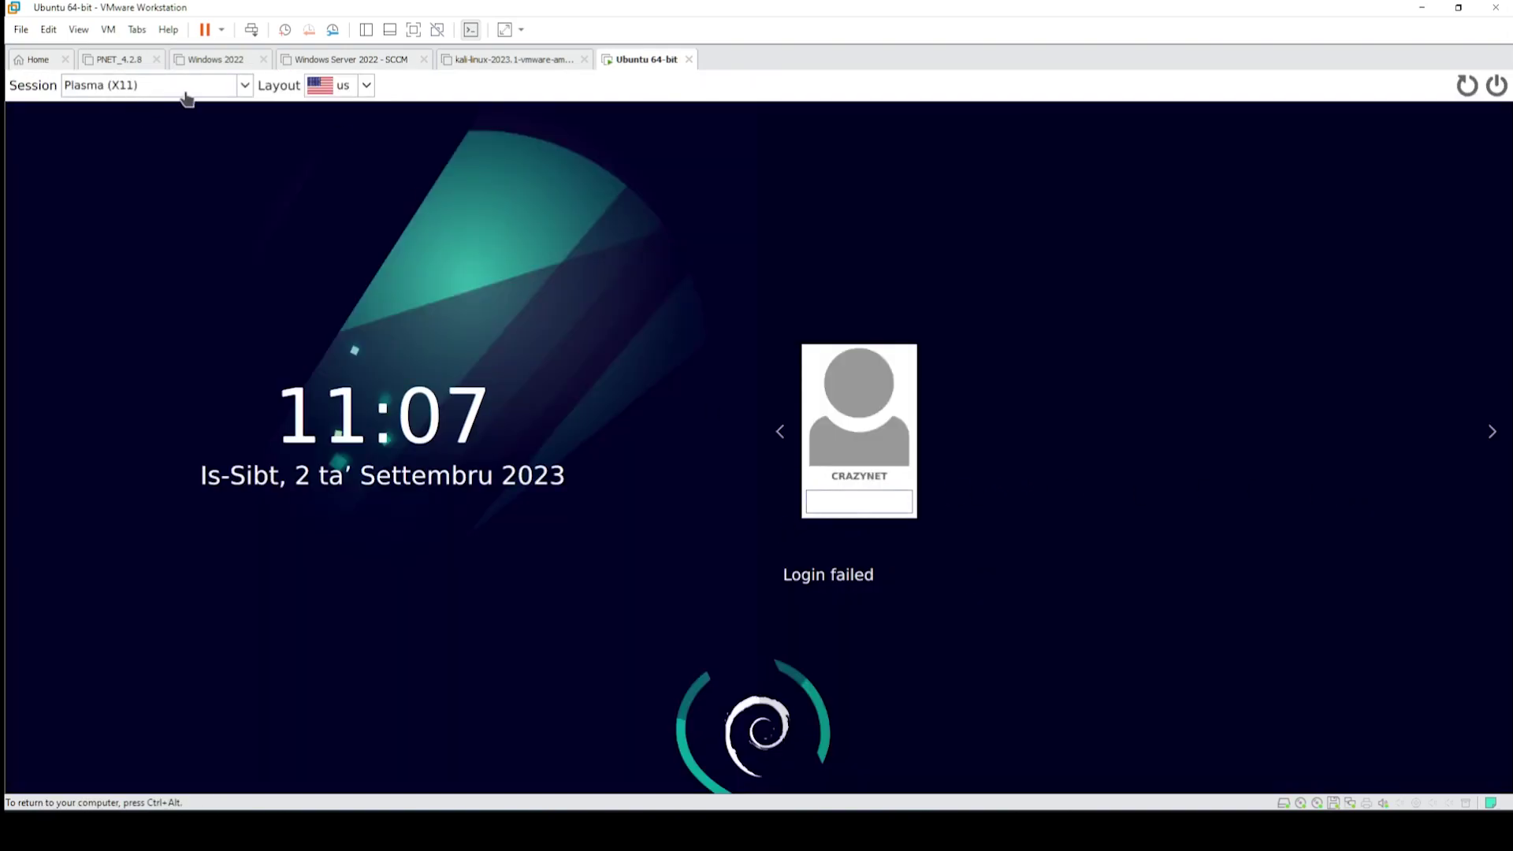
pyautogui.click(245, 88)
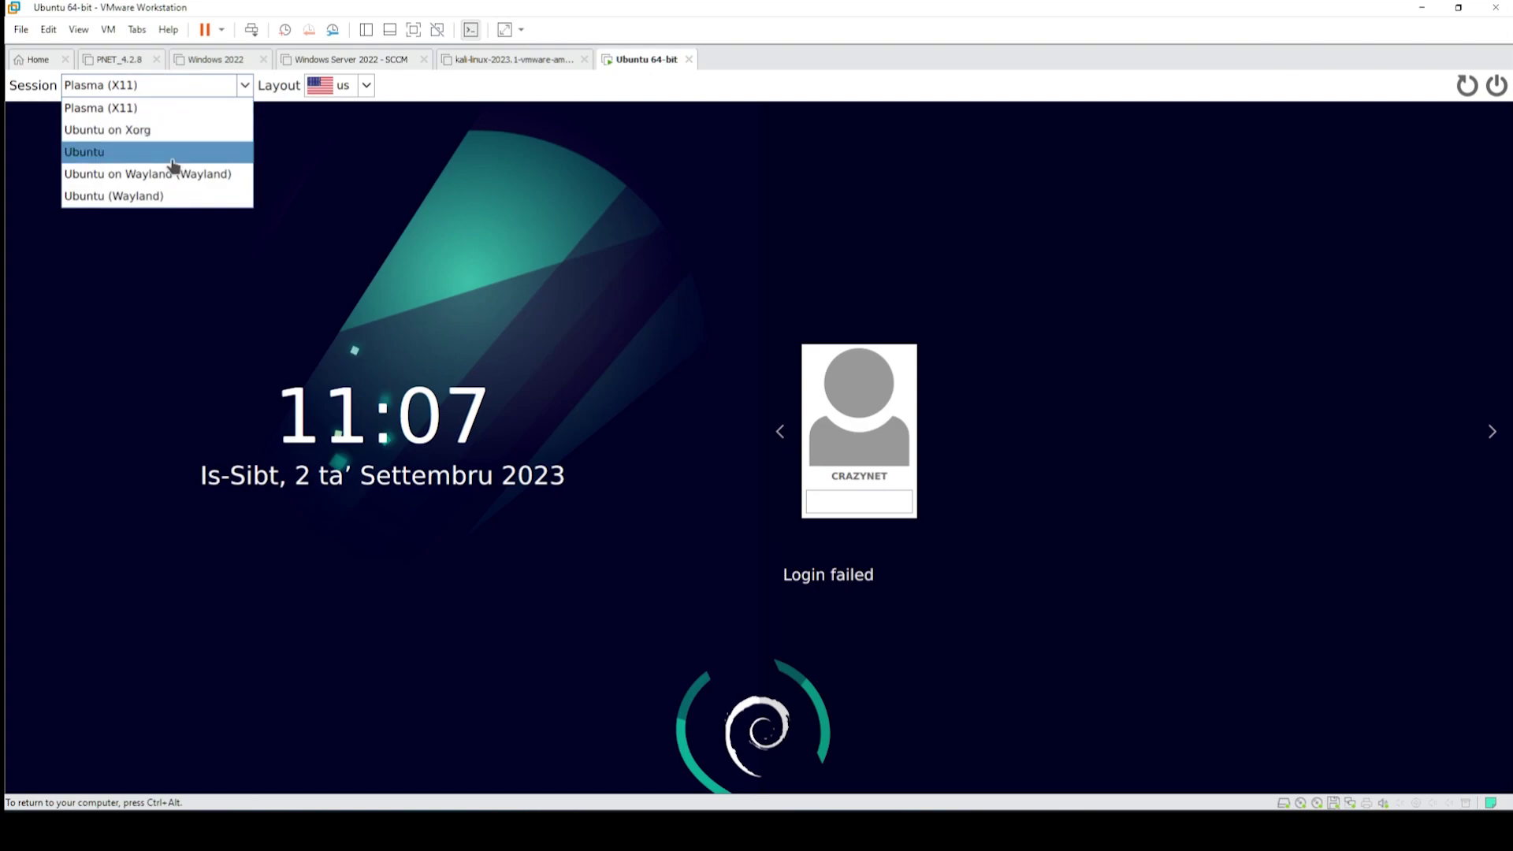
pyautogui.click(173, 153)
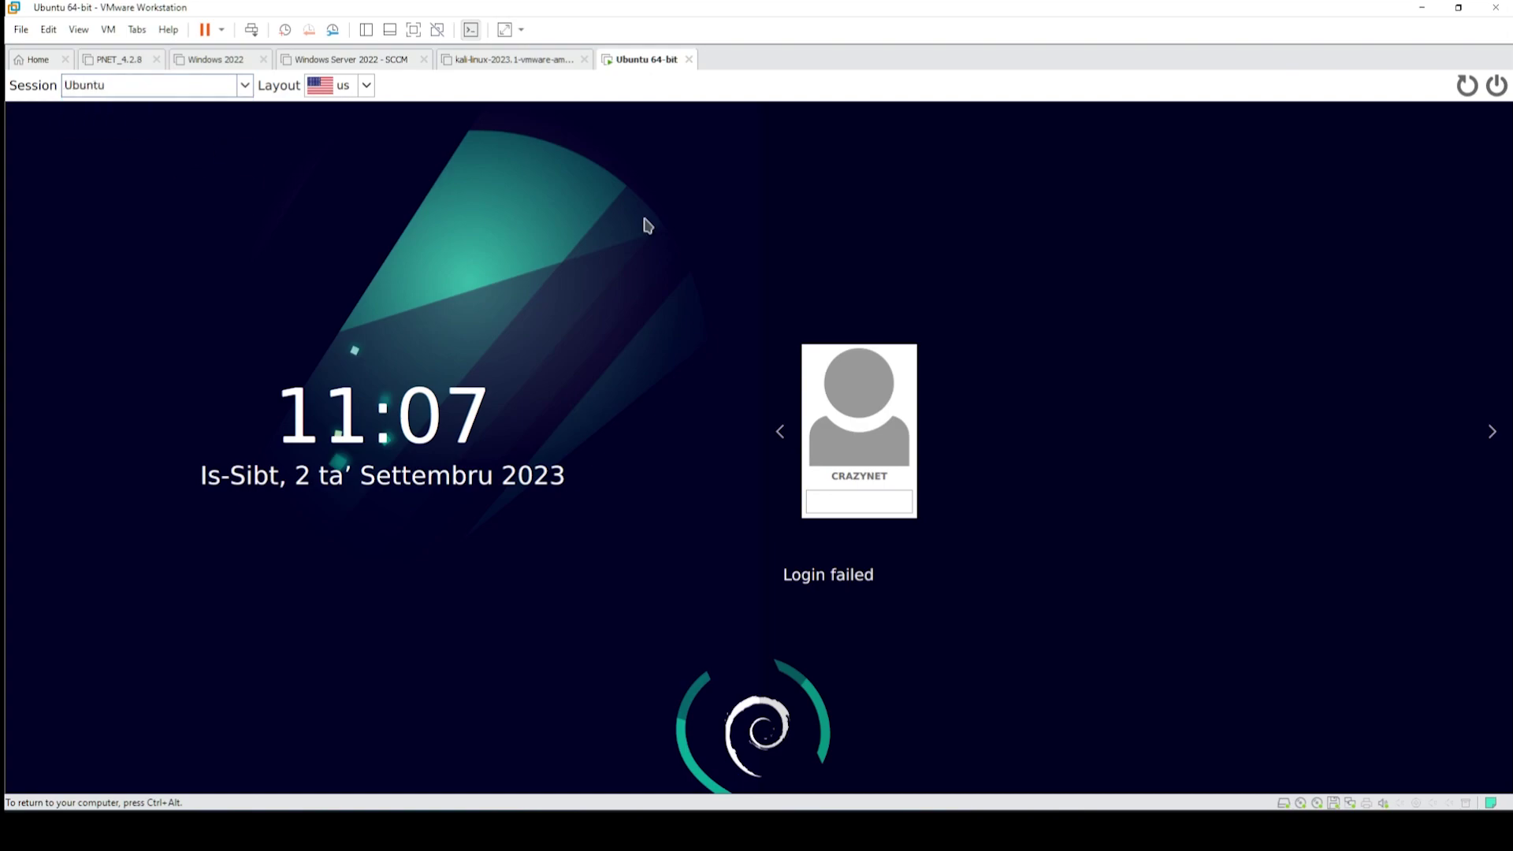
pyautogui.click(871, 509)
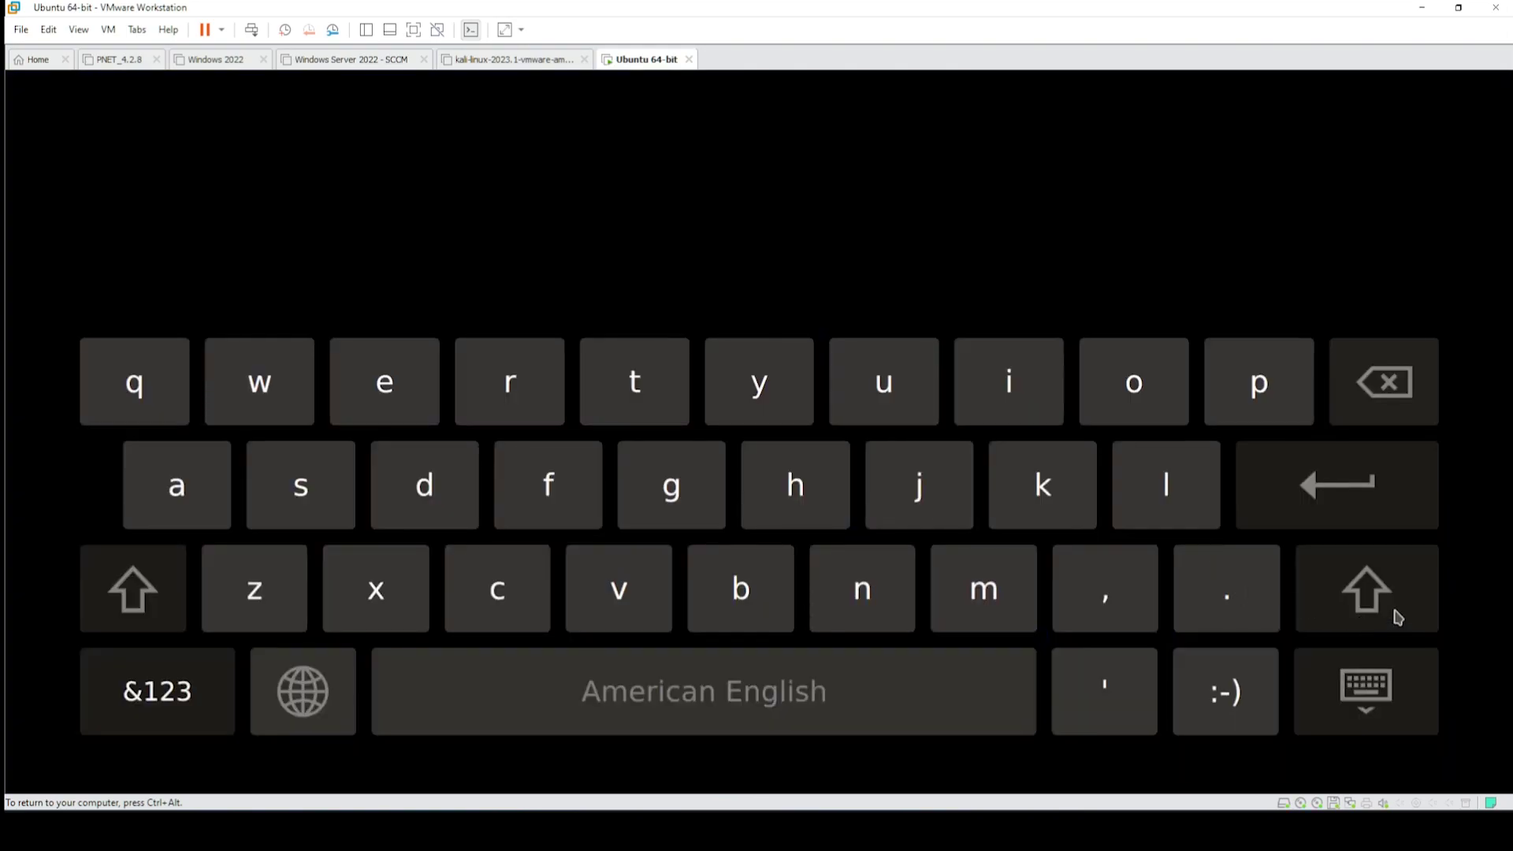
pyautogui.click(1352, 521)
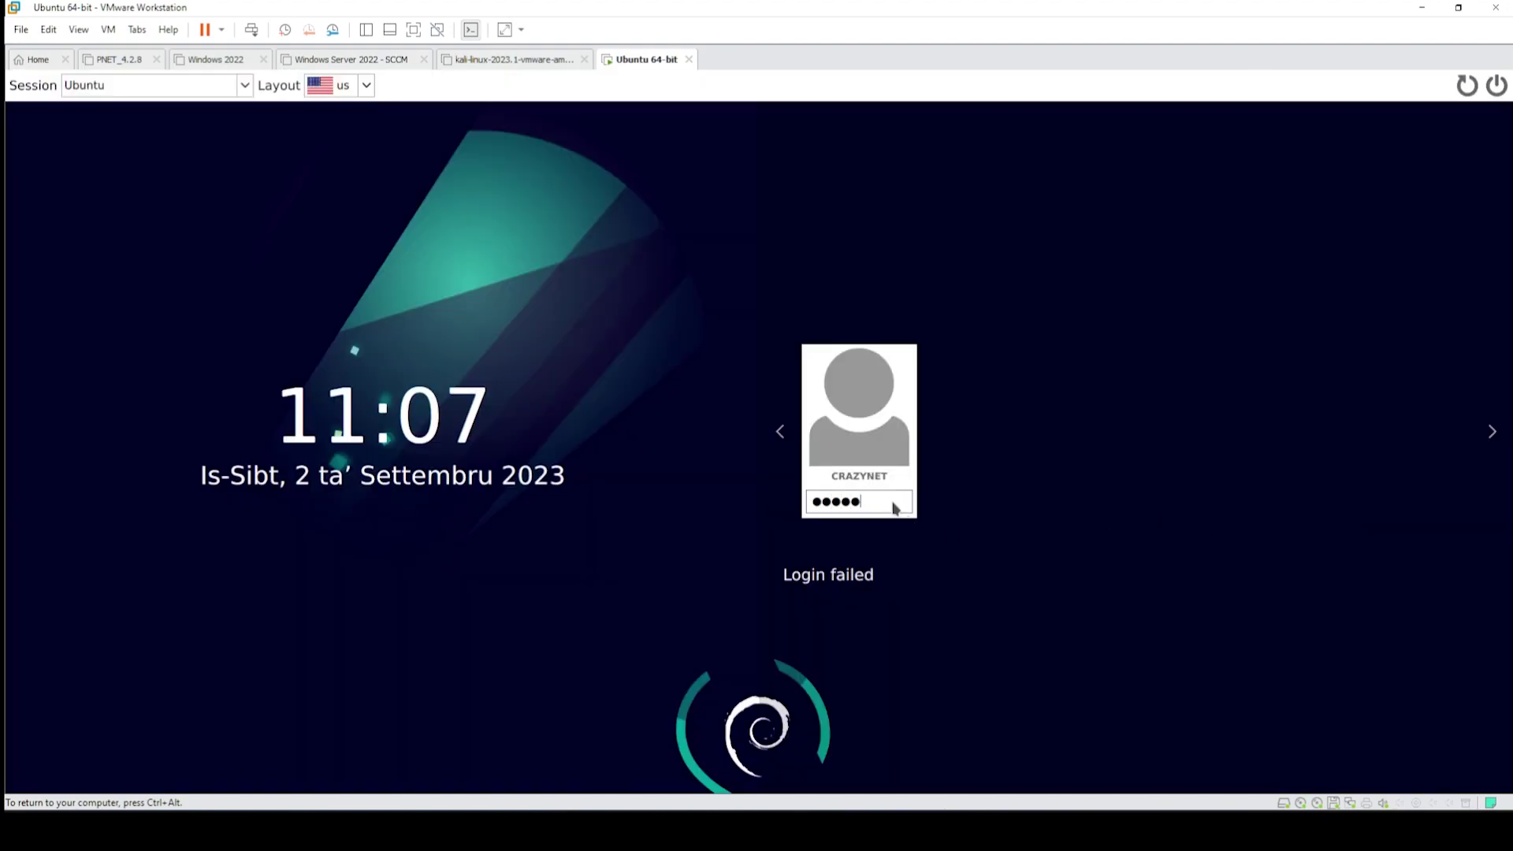
pyautogui.press('Return')
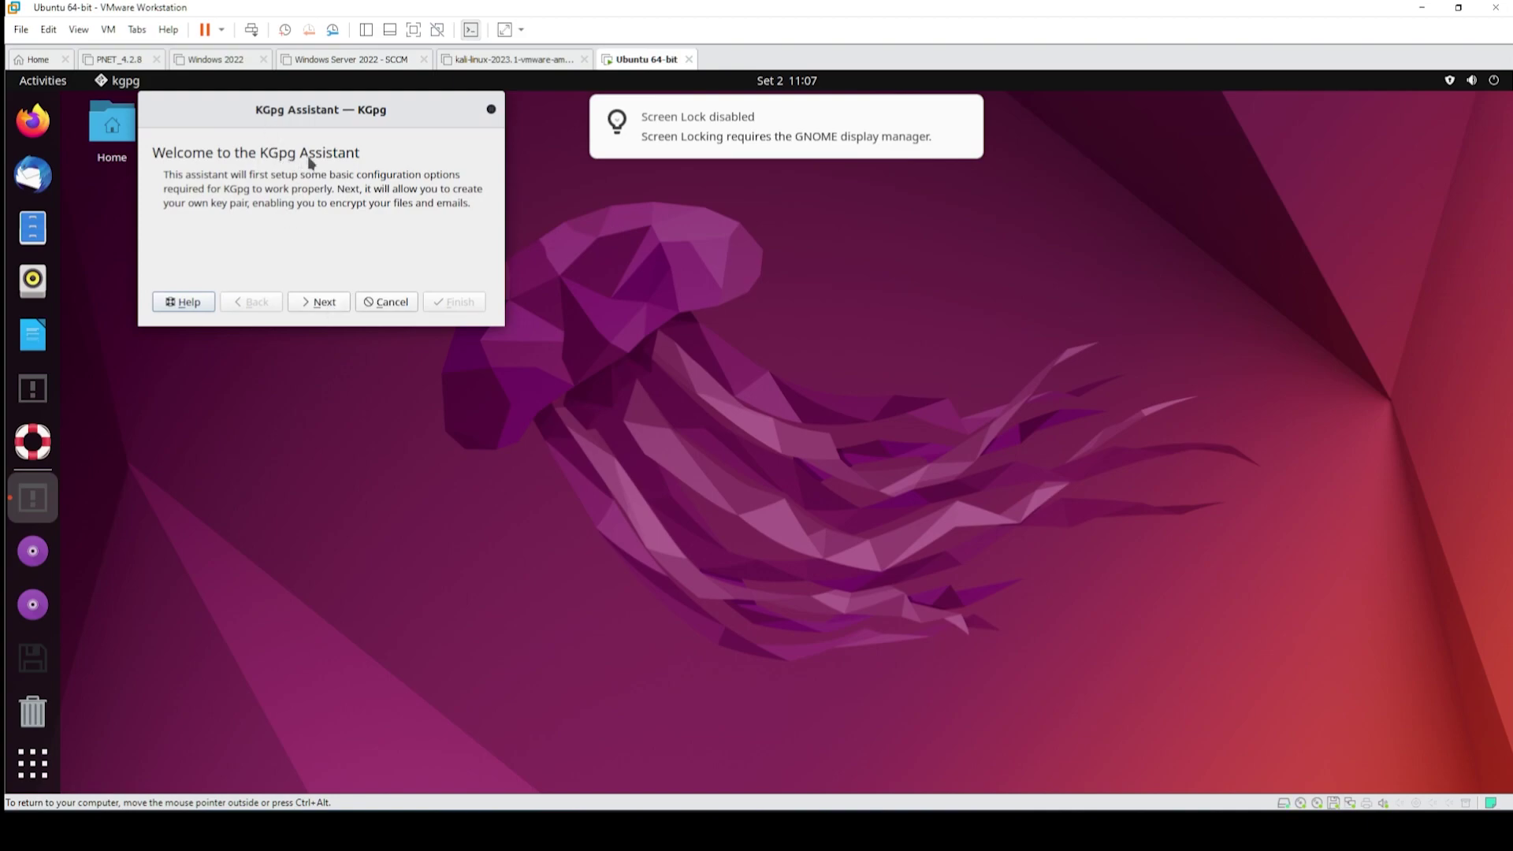
# - Step through the KGpg assistant, skip creating a GnuPG configuration file, and close it
pyautogui.click(325, 303)
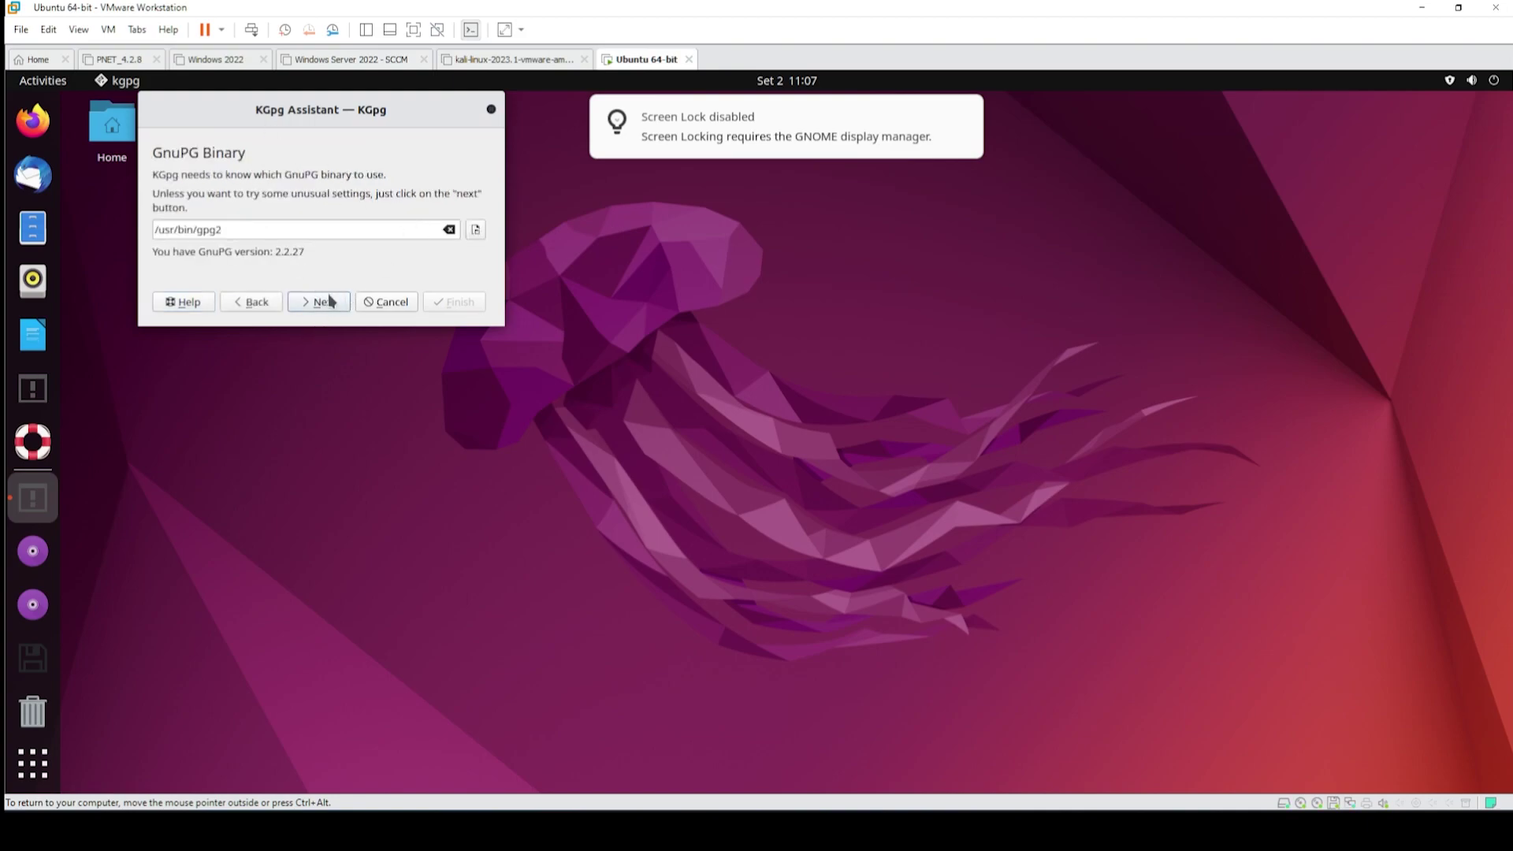
pyautogui.click(321, 304)
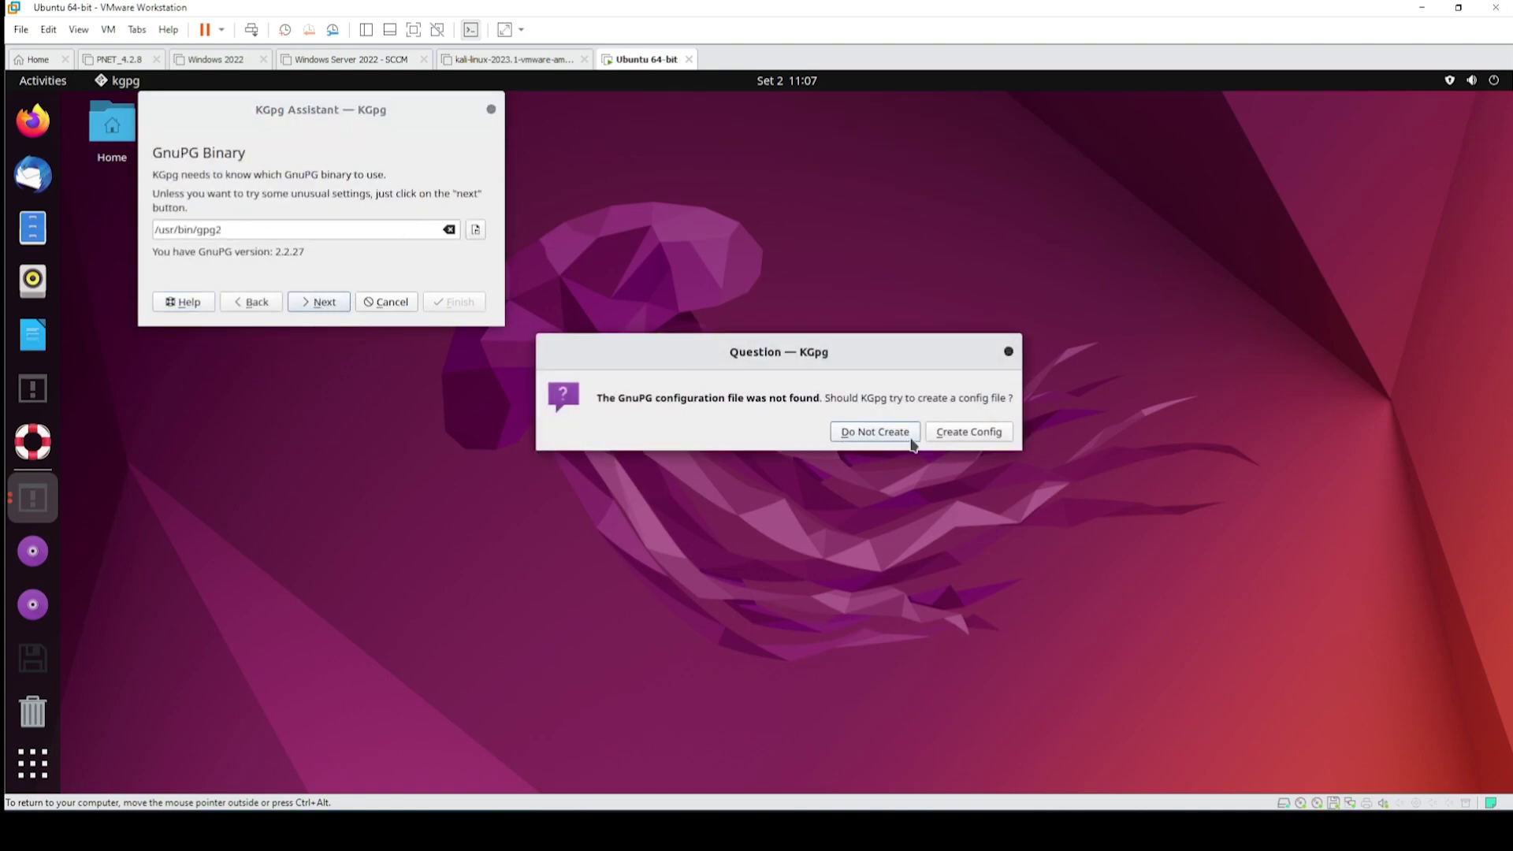
pyautogui.click(875, 432)
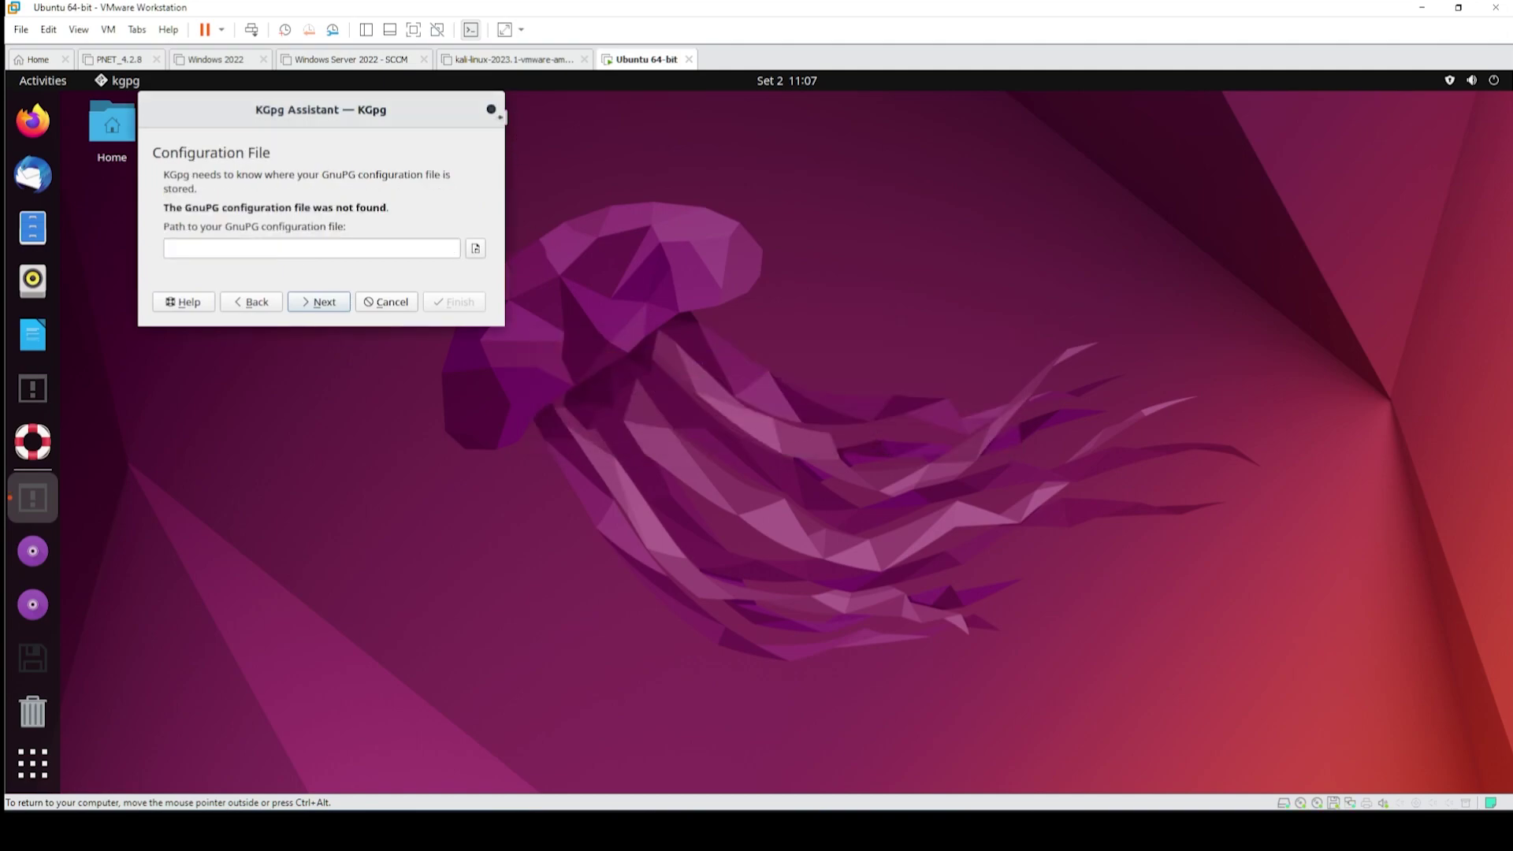
pyautogui.click(491, 109)
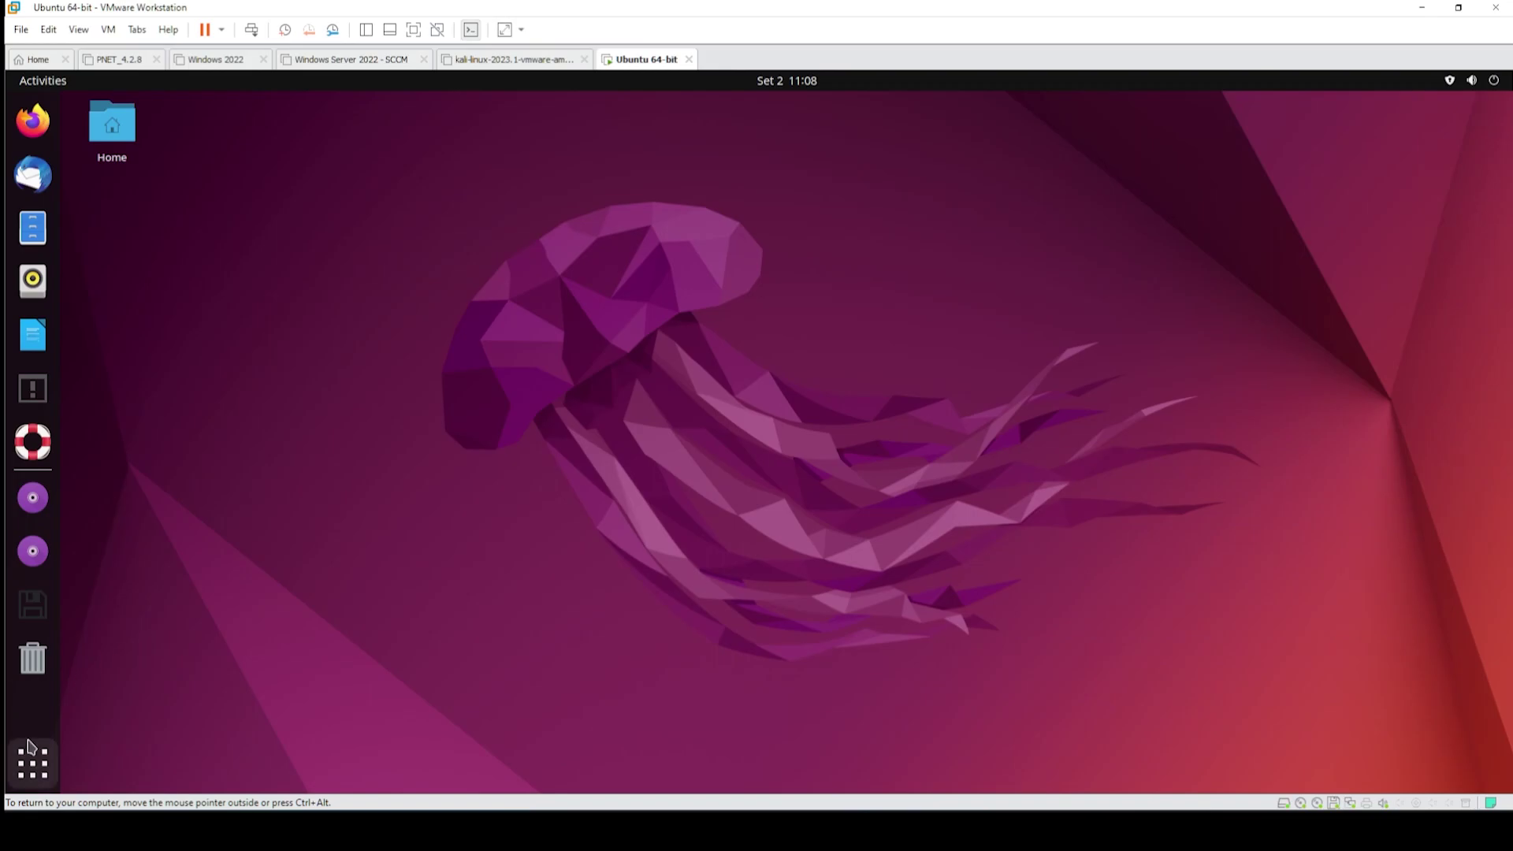
# - Toggle the applications overview, then open Desktop Icons Settings from the desktop's right-click menu
pyautogui.click(46, 772)
pyautogui.click(47, 772)
pyautogui.click(46, 773)
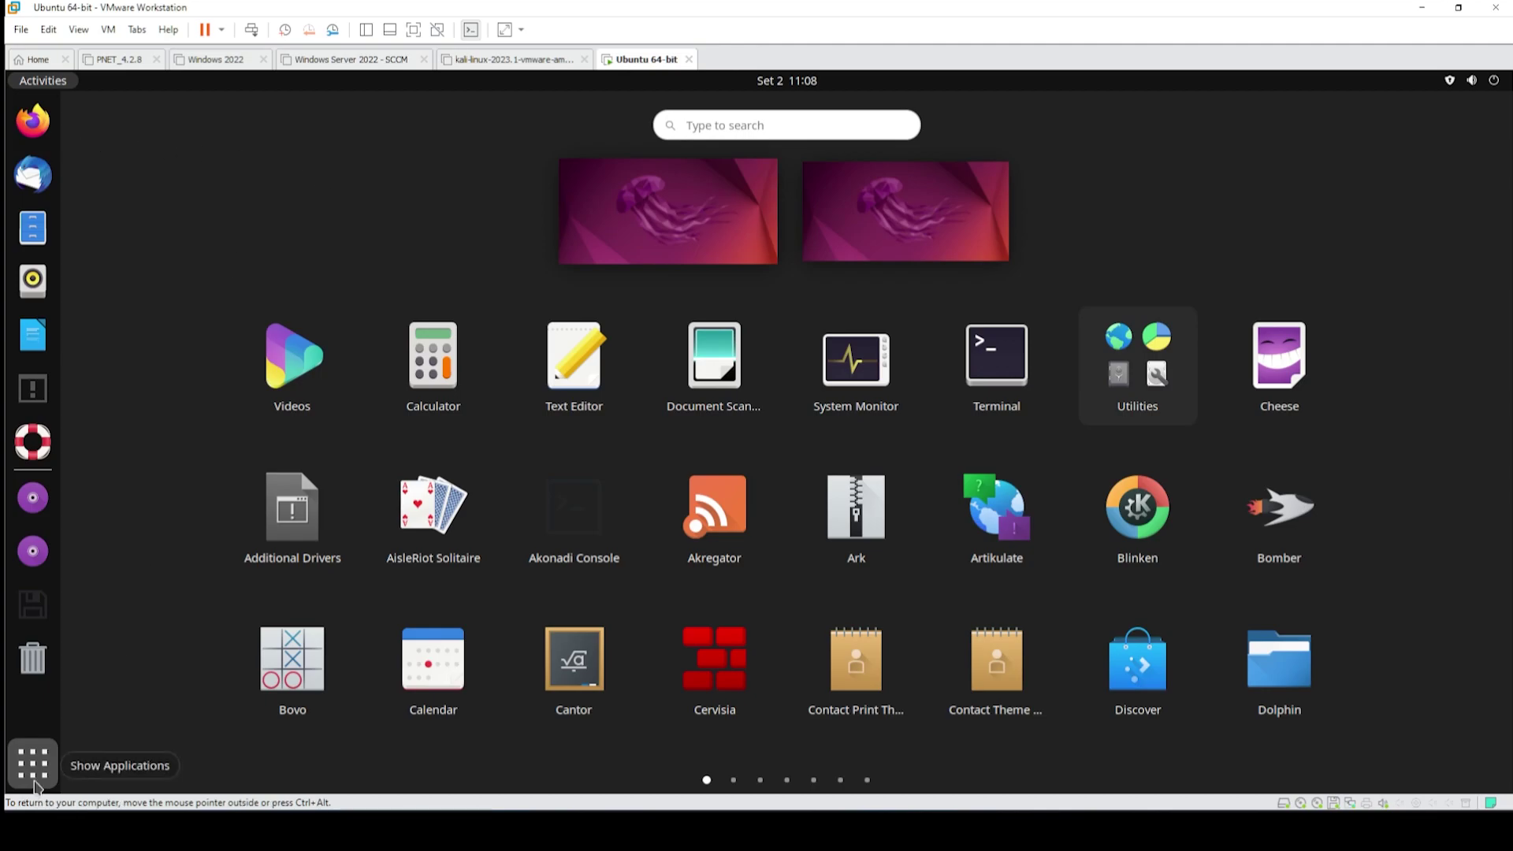
pyautogui.click(32, 763)
pyautogui.rightClick(211, 183)
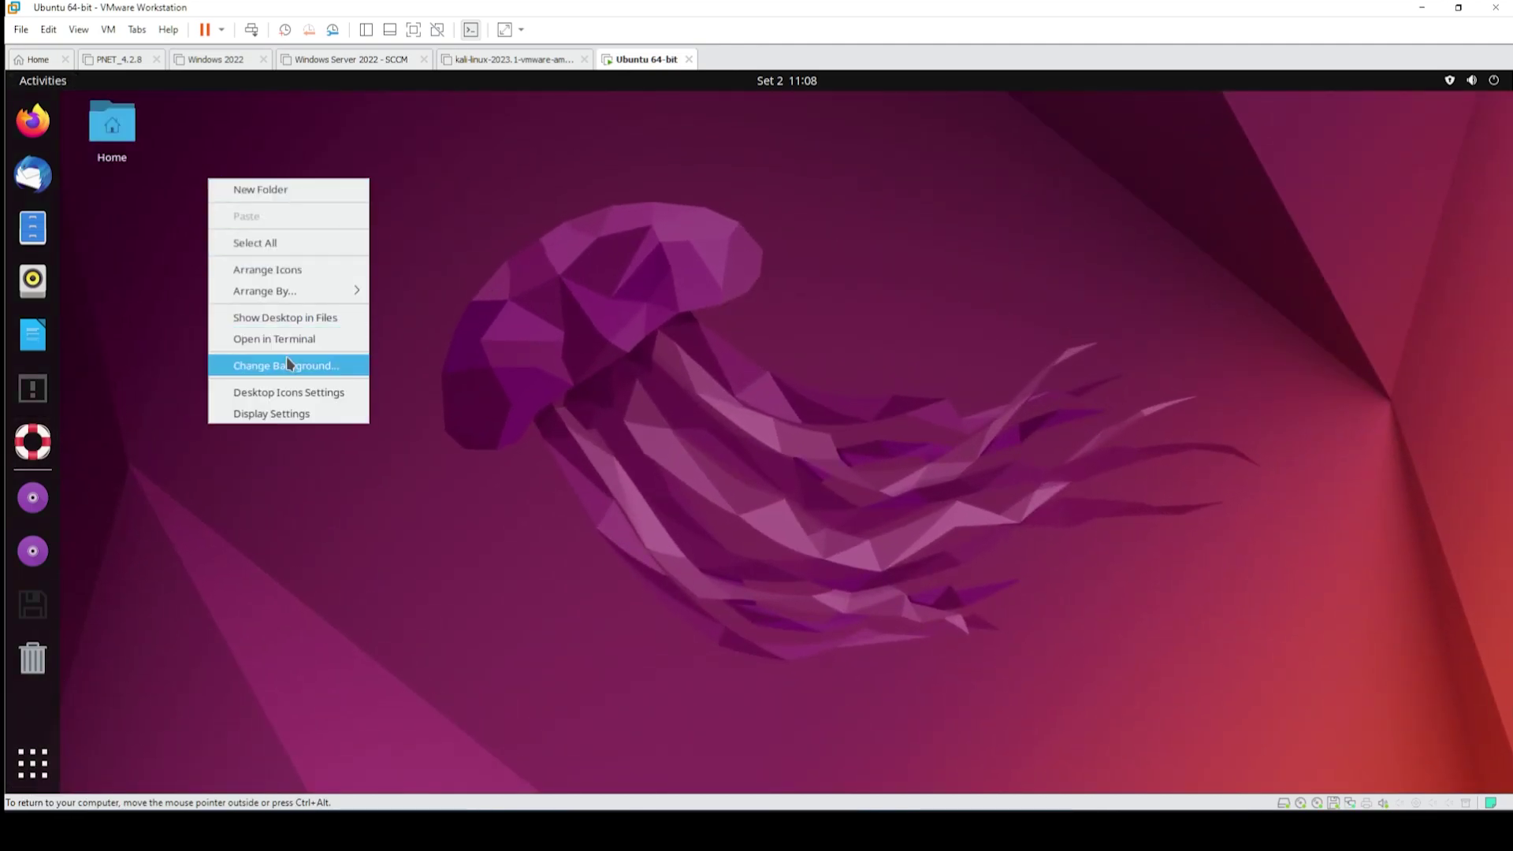
pyautogui.click(325, 394)
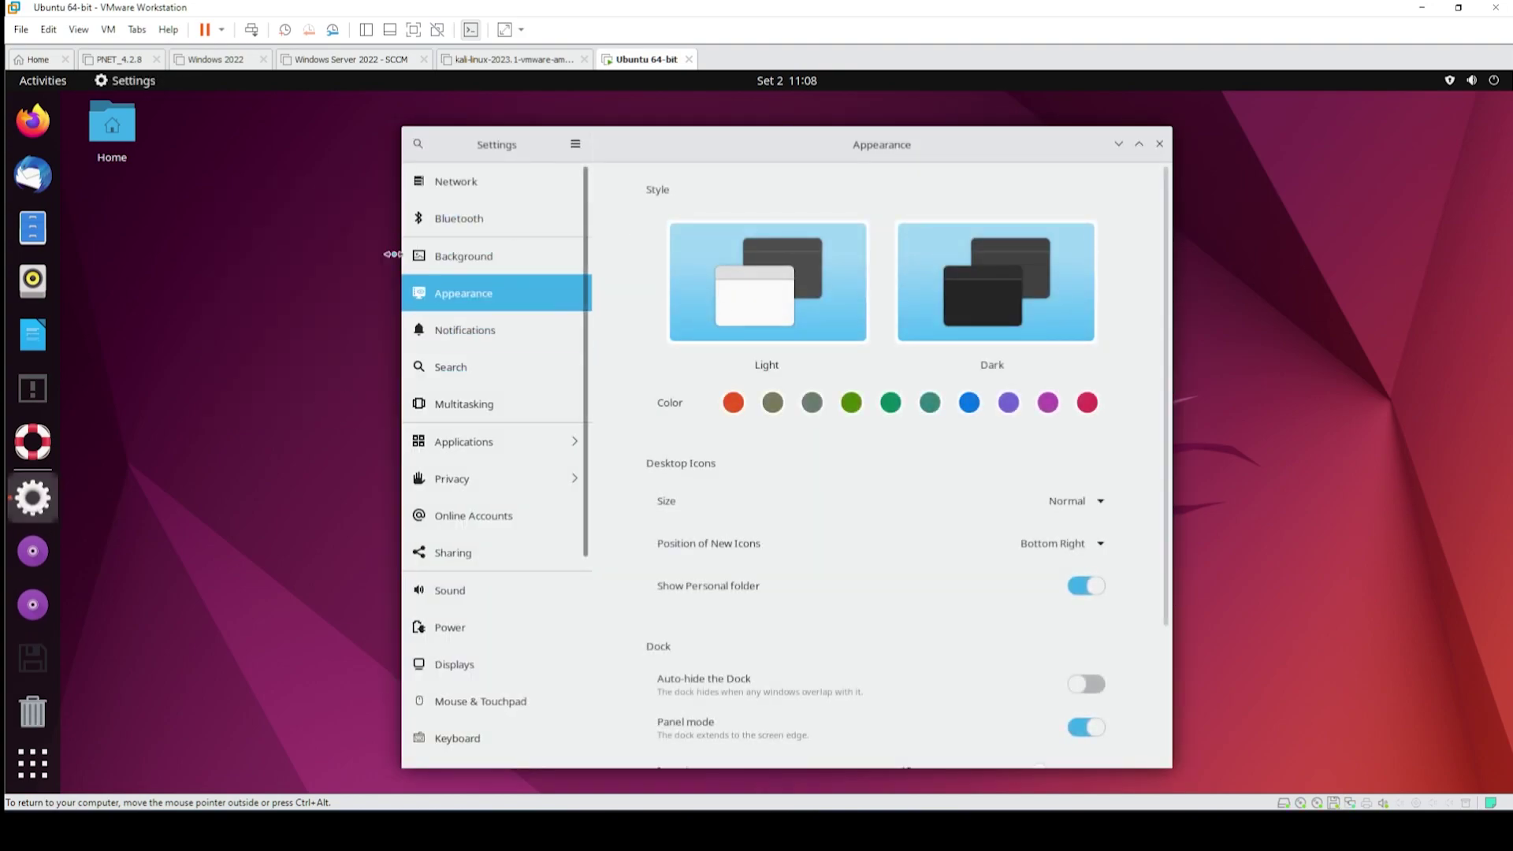
# - Reopen Desktop Icons Settings and set the accent colour to orange-red
pyautogui.click(1159, 144)
pyautogui.rightClick(298, 274)
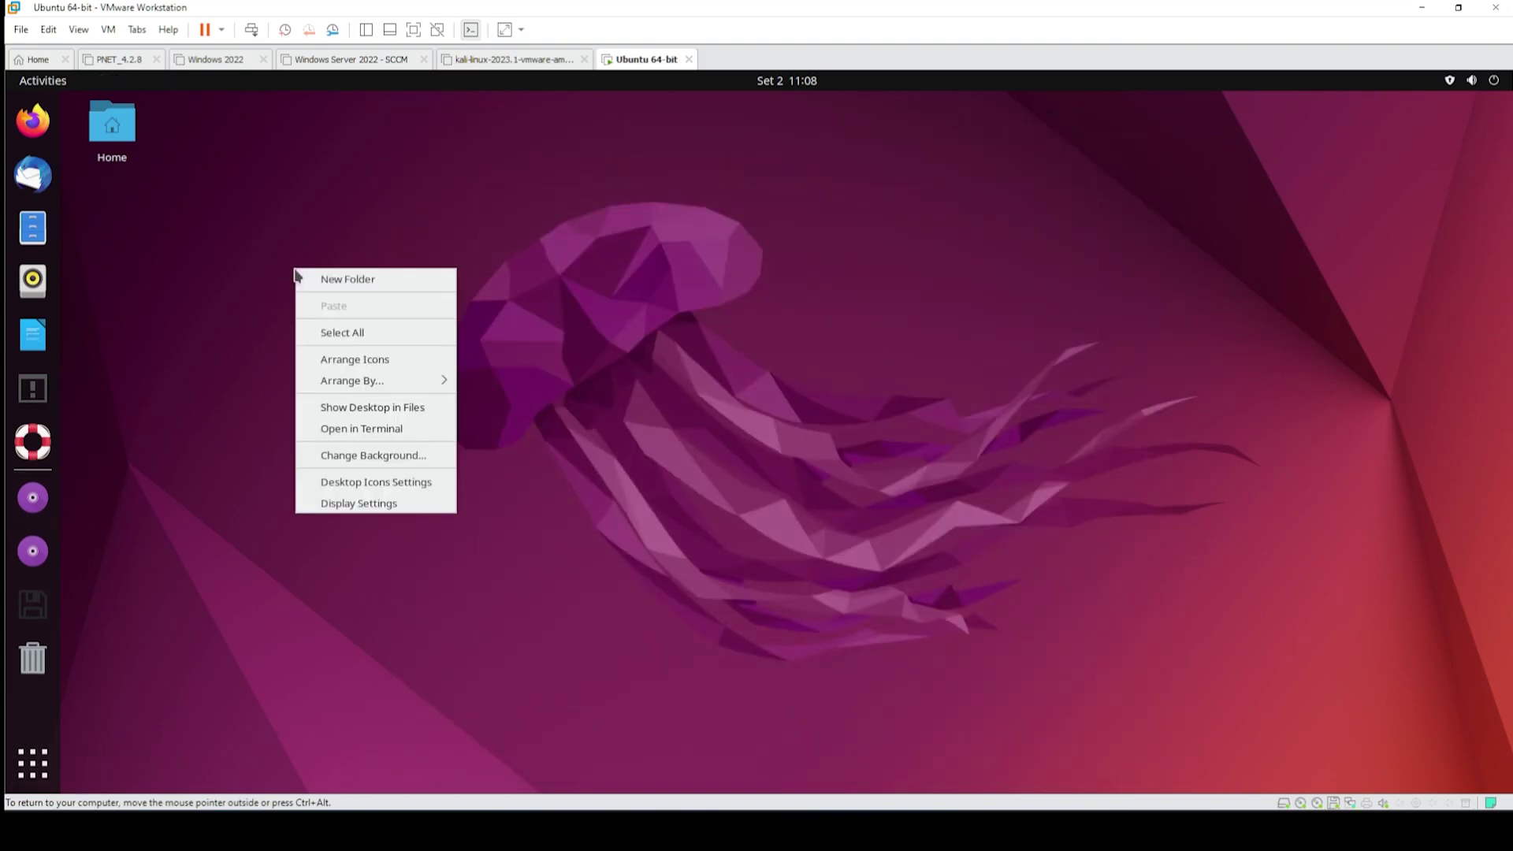
pyautogui.click(411, 489)
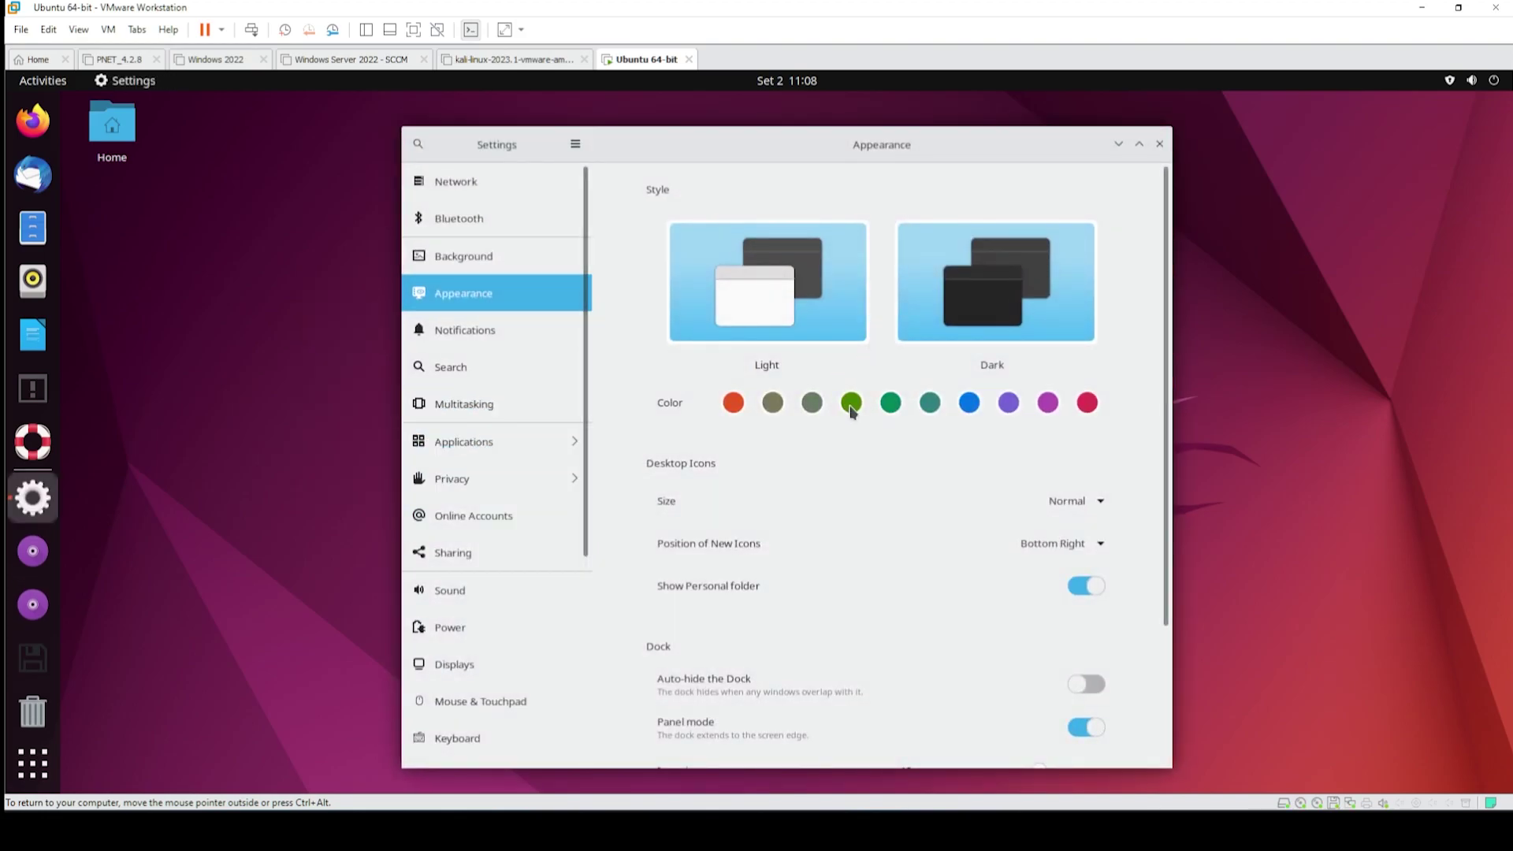
pyautogui.click(851, 404)
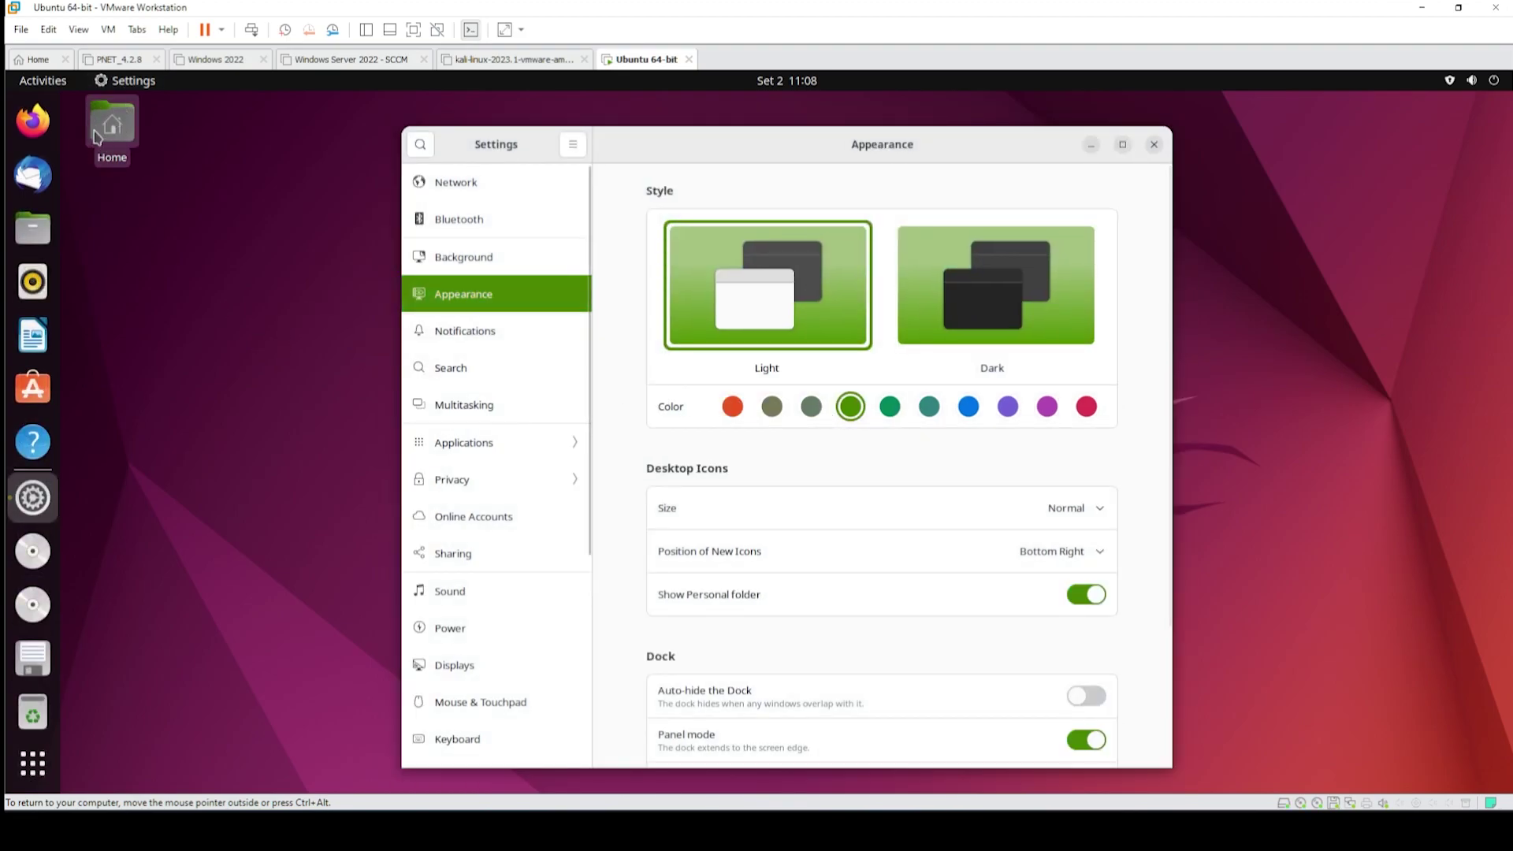
pyautogui.click(741, 405)
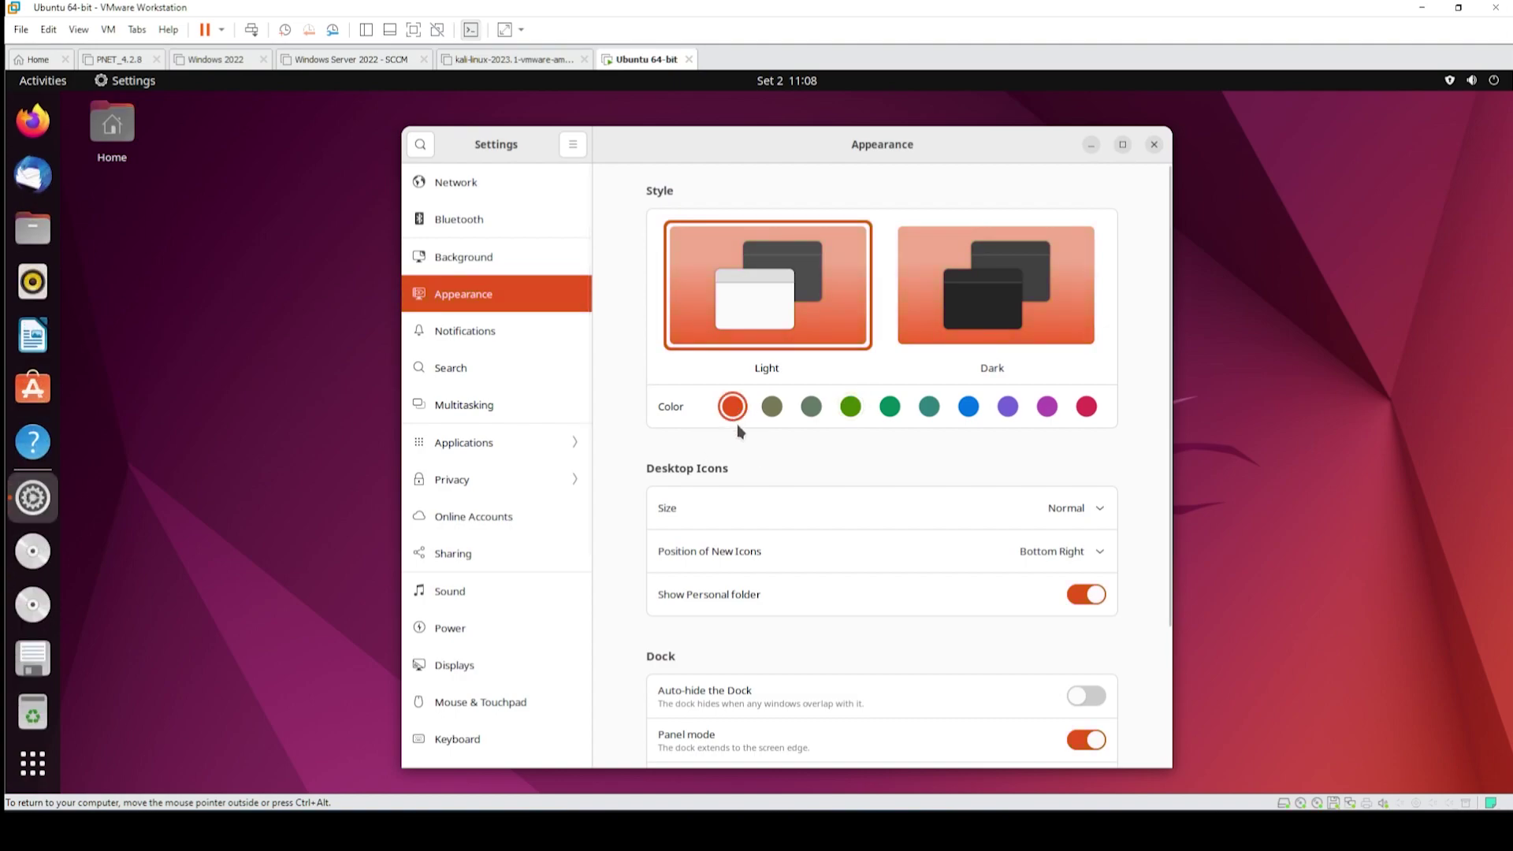
# - Make desktop icons Small and try new-icon positions, ending at Bottom Right
pyautogui.click(1080, 515)
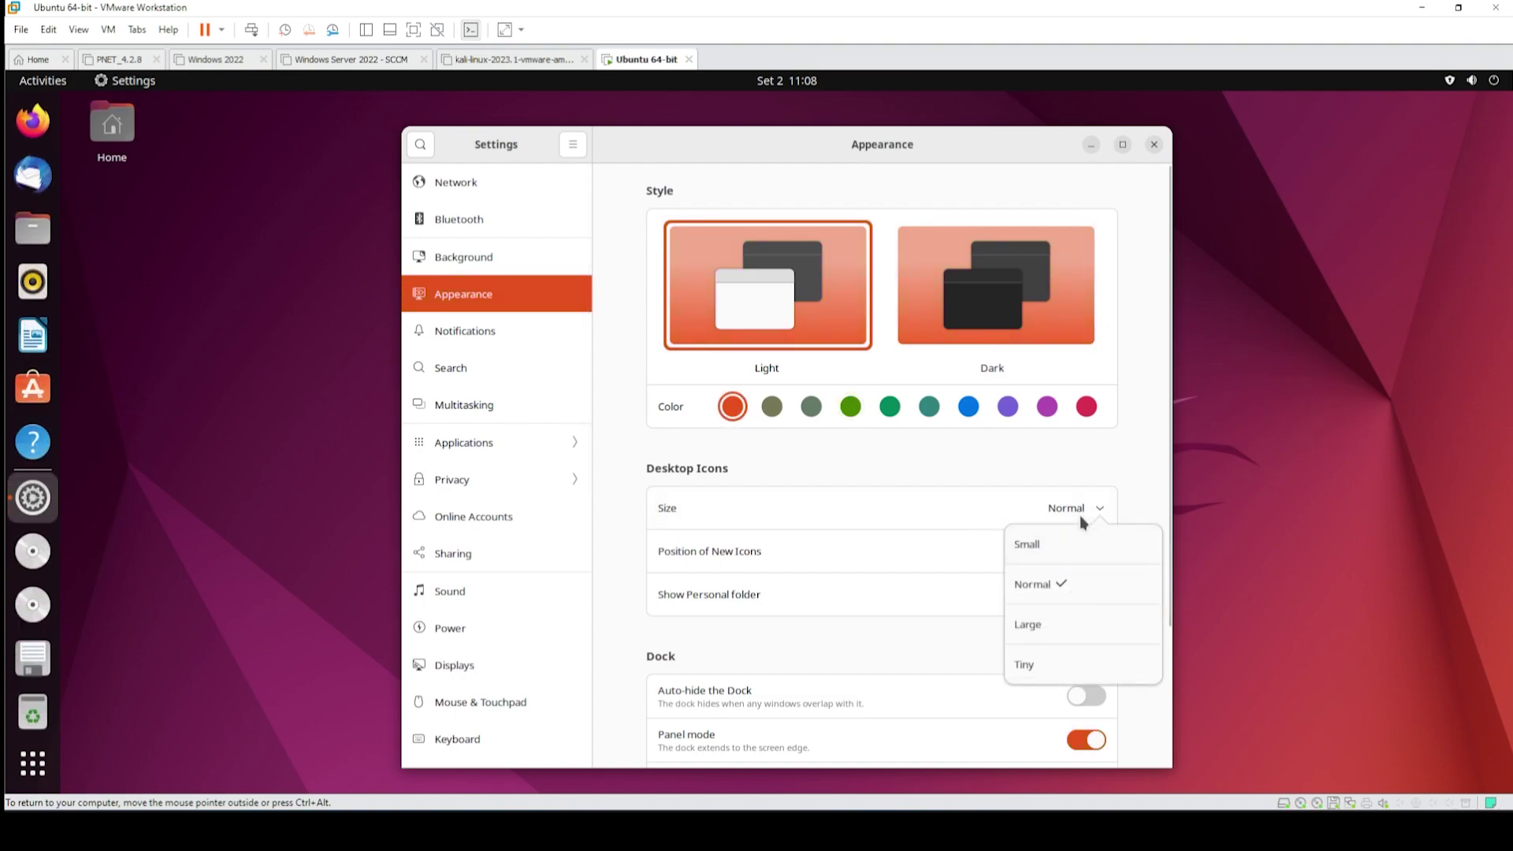
pyautogui.click(1080, 515)
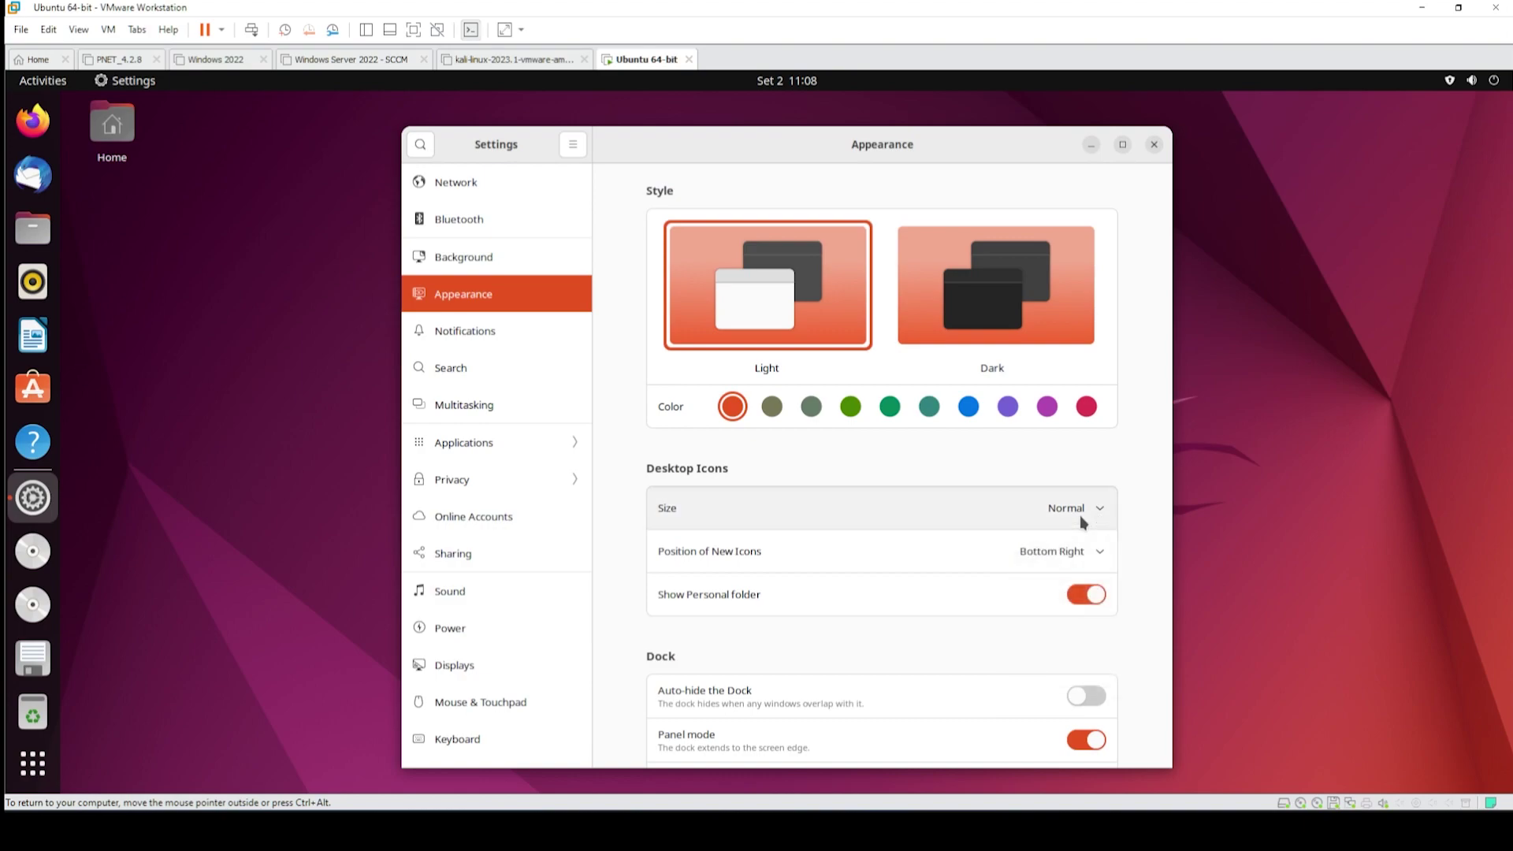
pyautogui.click(1079, 514)
pyautogui.click(1070, 544)
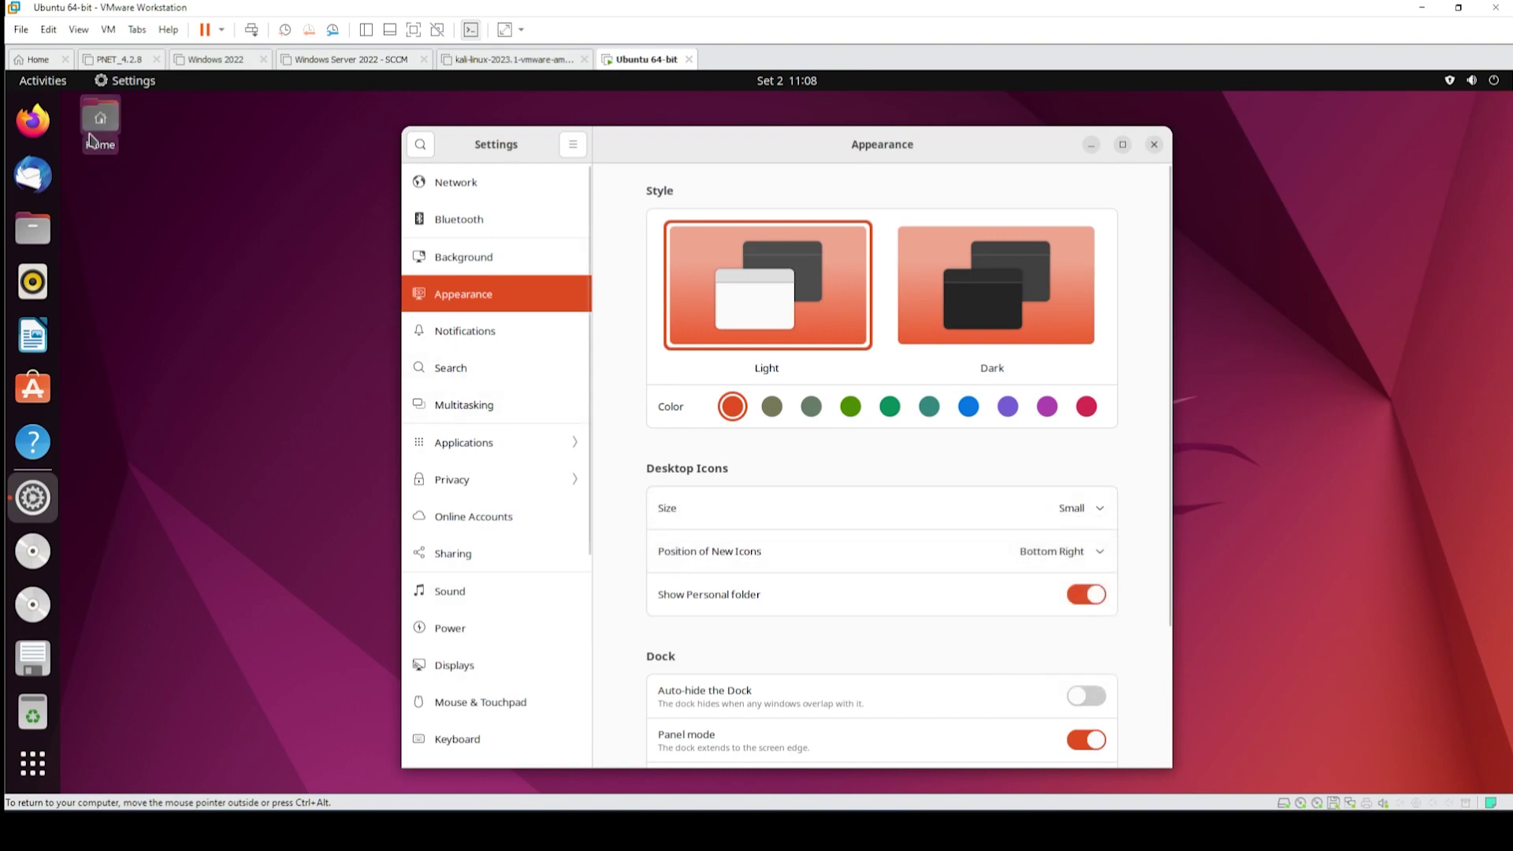
pyautogui.click(1072, 554)
pyautogui.click(1066, 594)
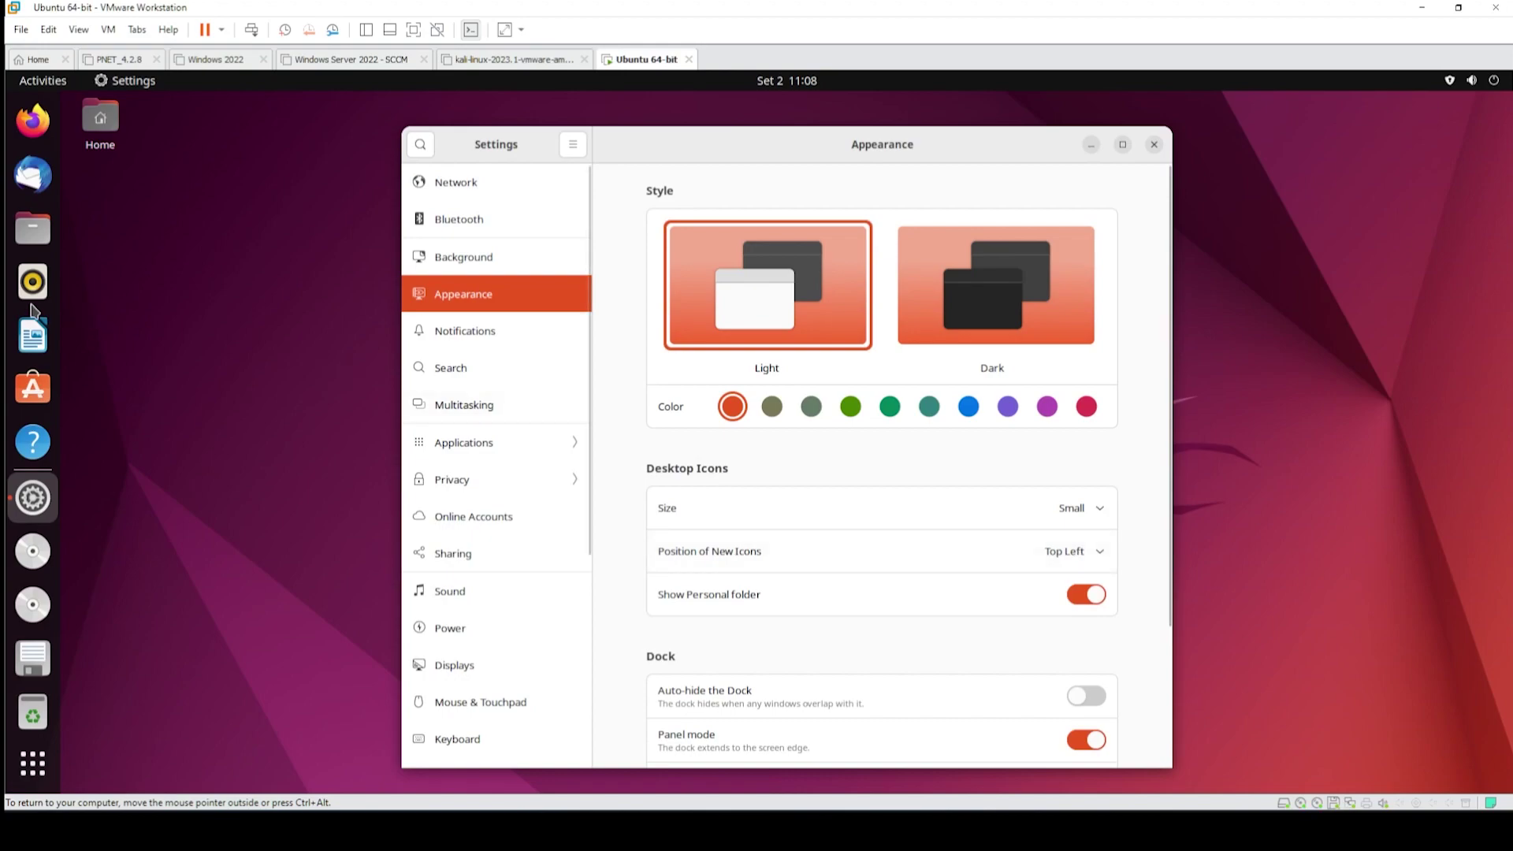
pyautogui.click(1045, 557)
pyautogui.click(1056, 628)
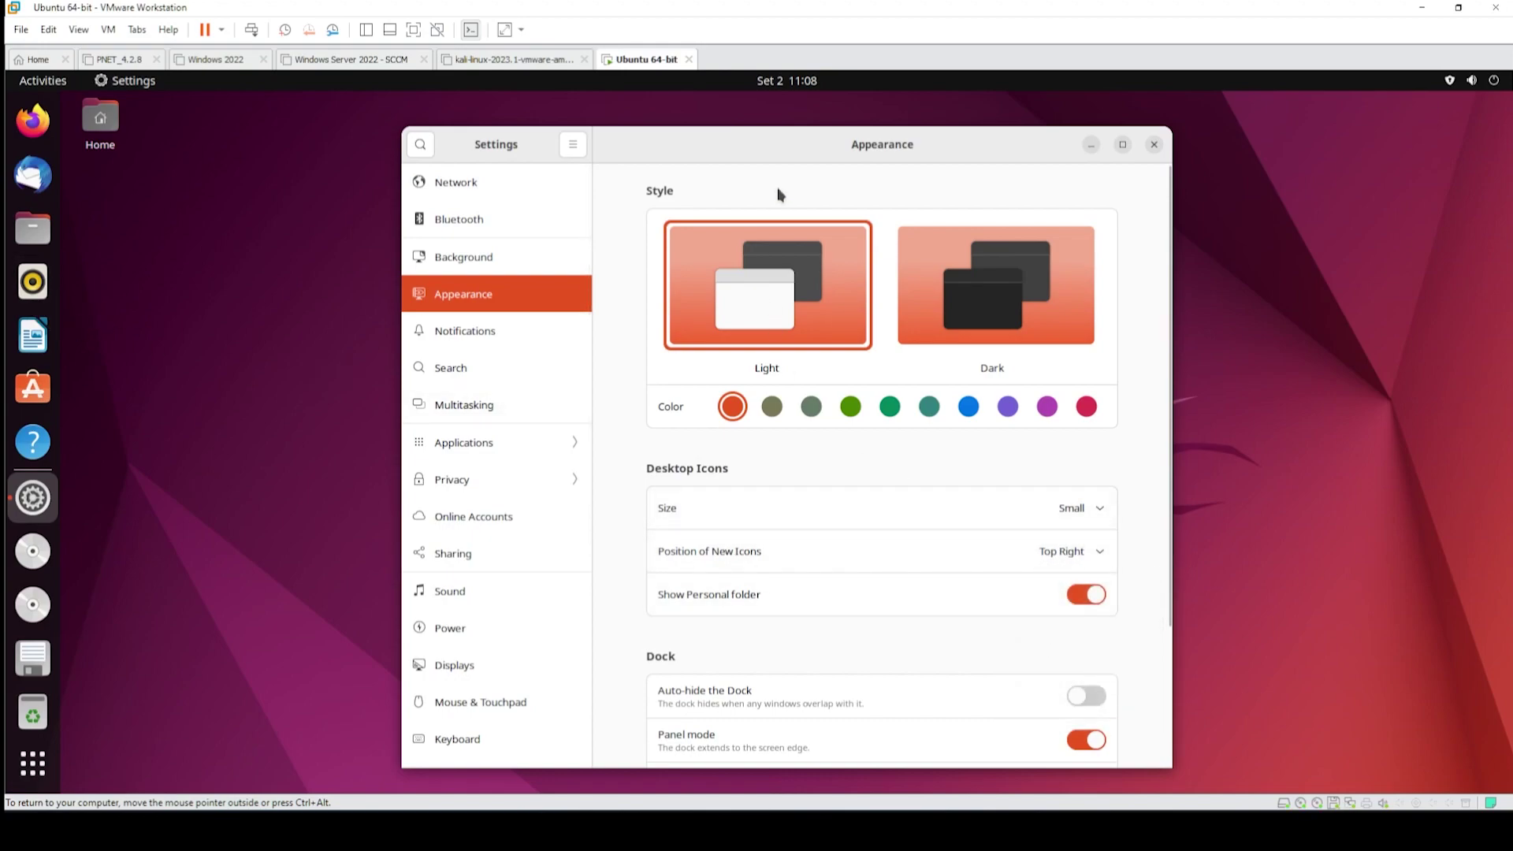
pyautogui.moveTo(748, 143); pyautogui.dragTo(637, 108)
pyautogui.click(953, 515)
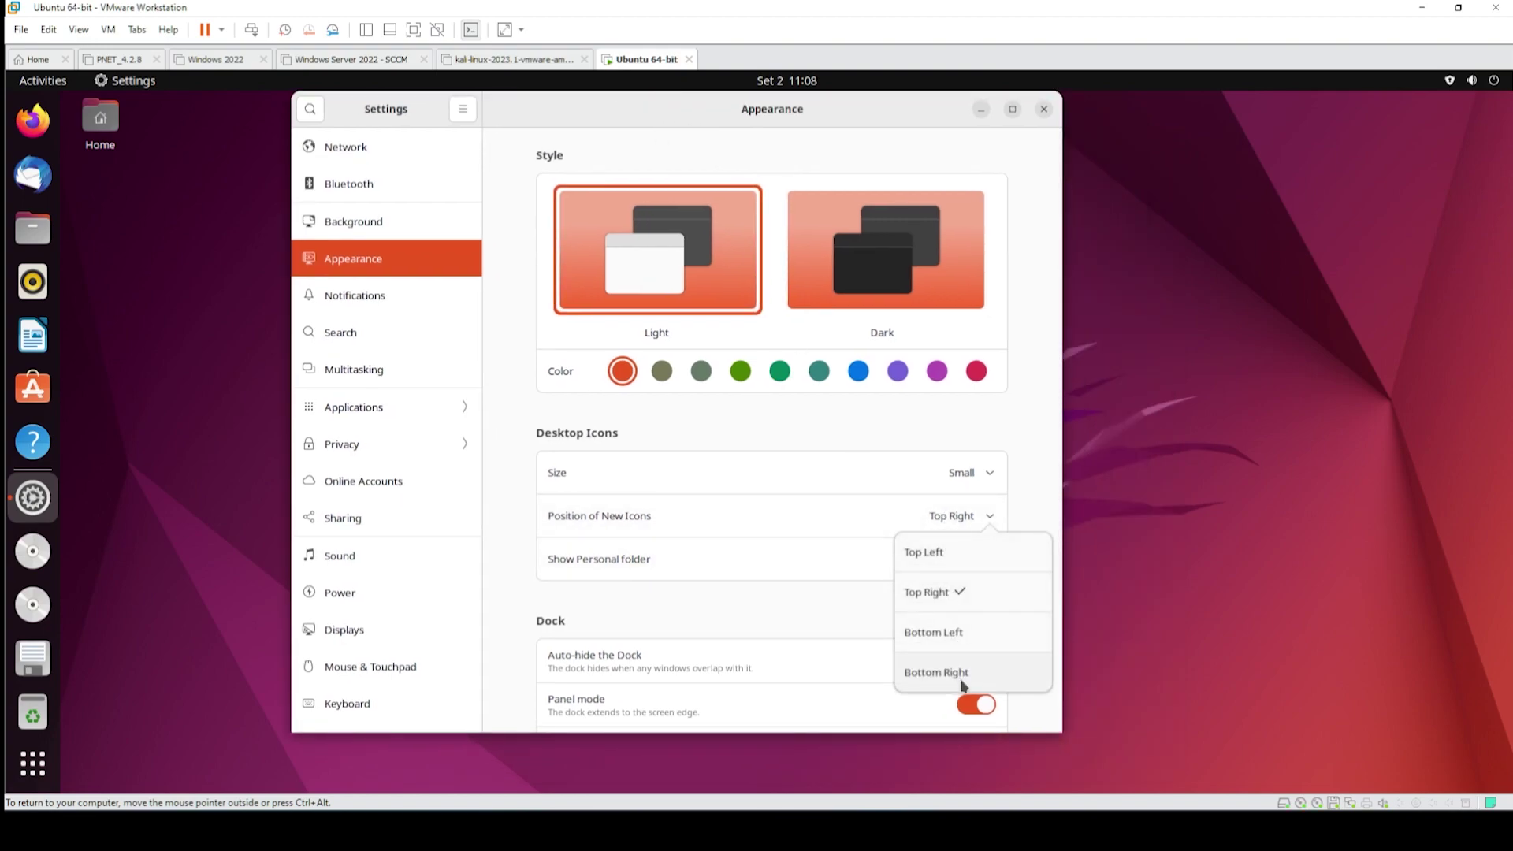
pyautogui.click(960, 683)
# - Restore Normal desktop icon size and place new icons at Top Left
pyautogui.scroll(-3, 888, 564)
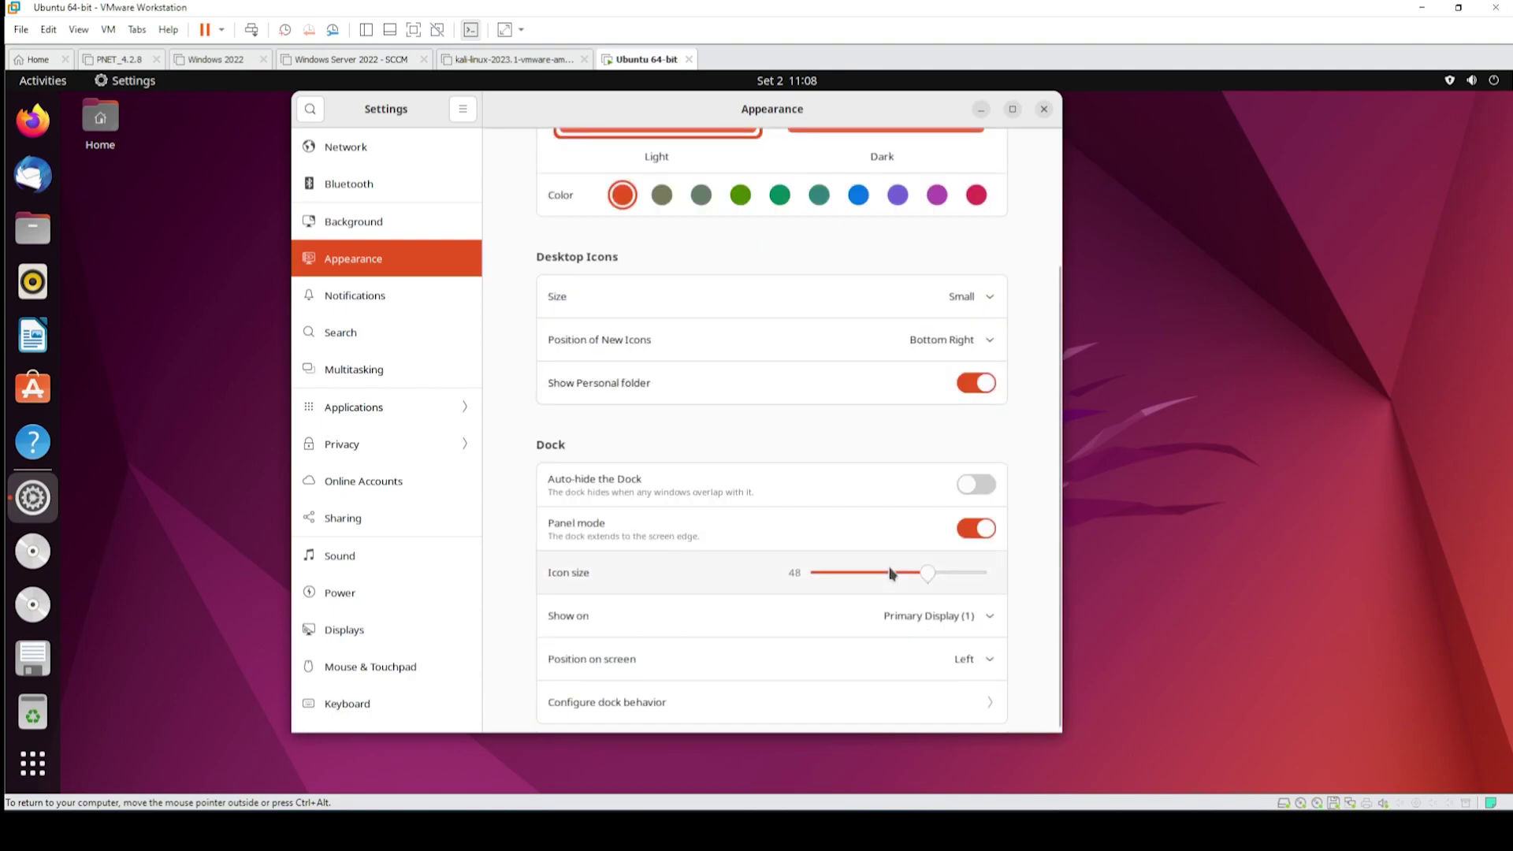
pyautogui.scroll(-4, 891, 573)
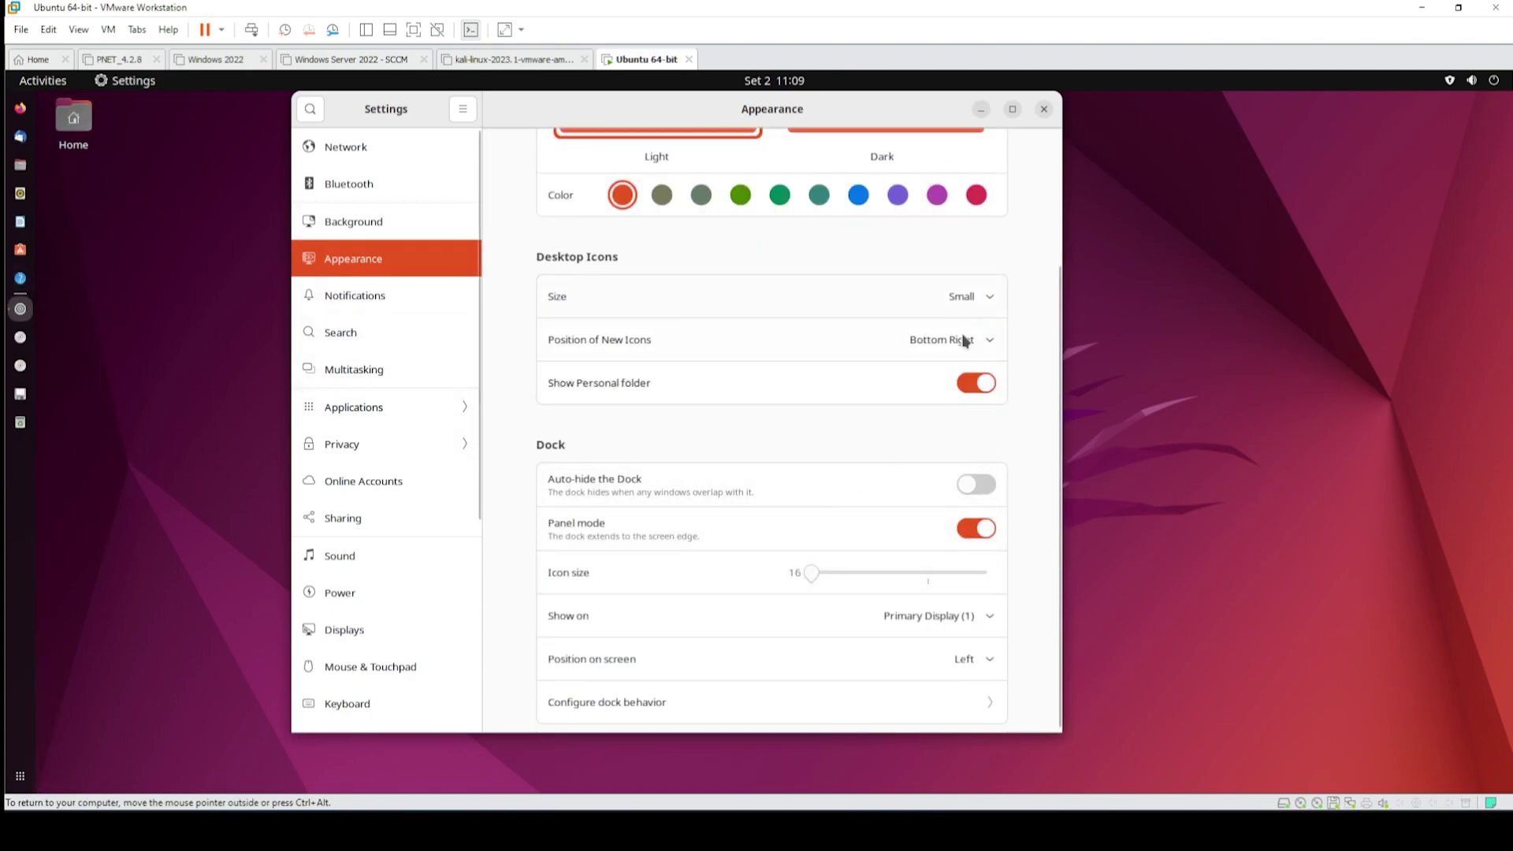
pyautogui.click(958, 297)
pyautogui.click(957, 382)
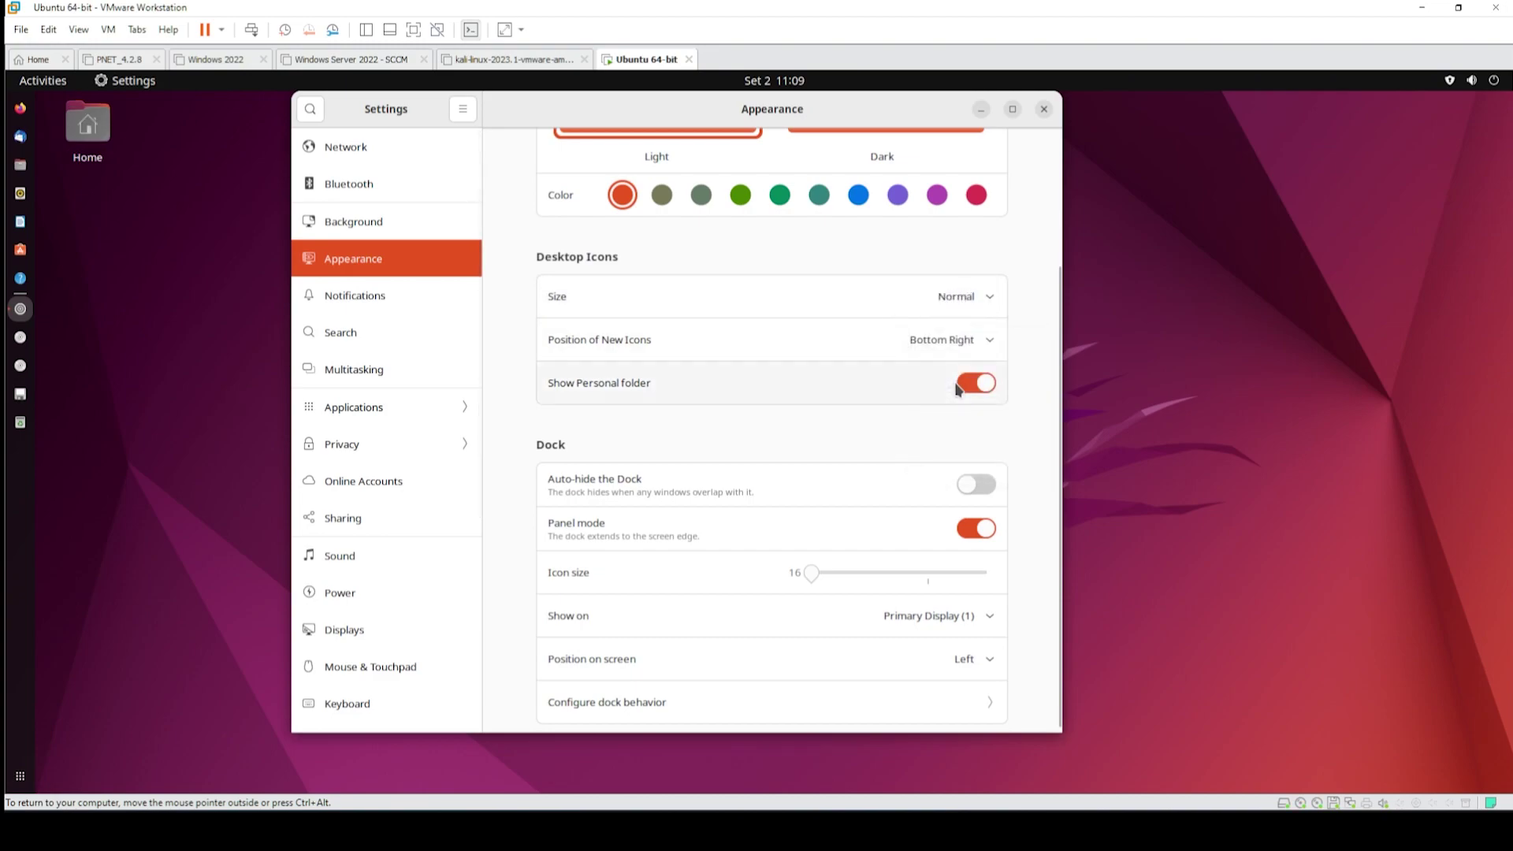
pyautogui.click(948, 339)
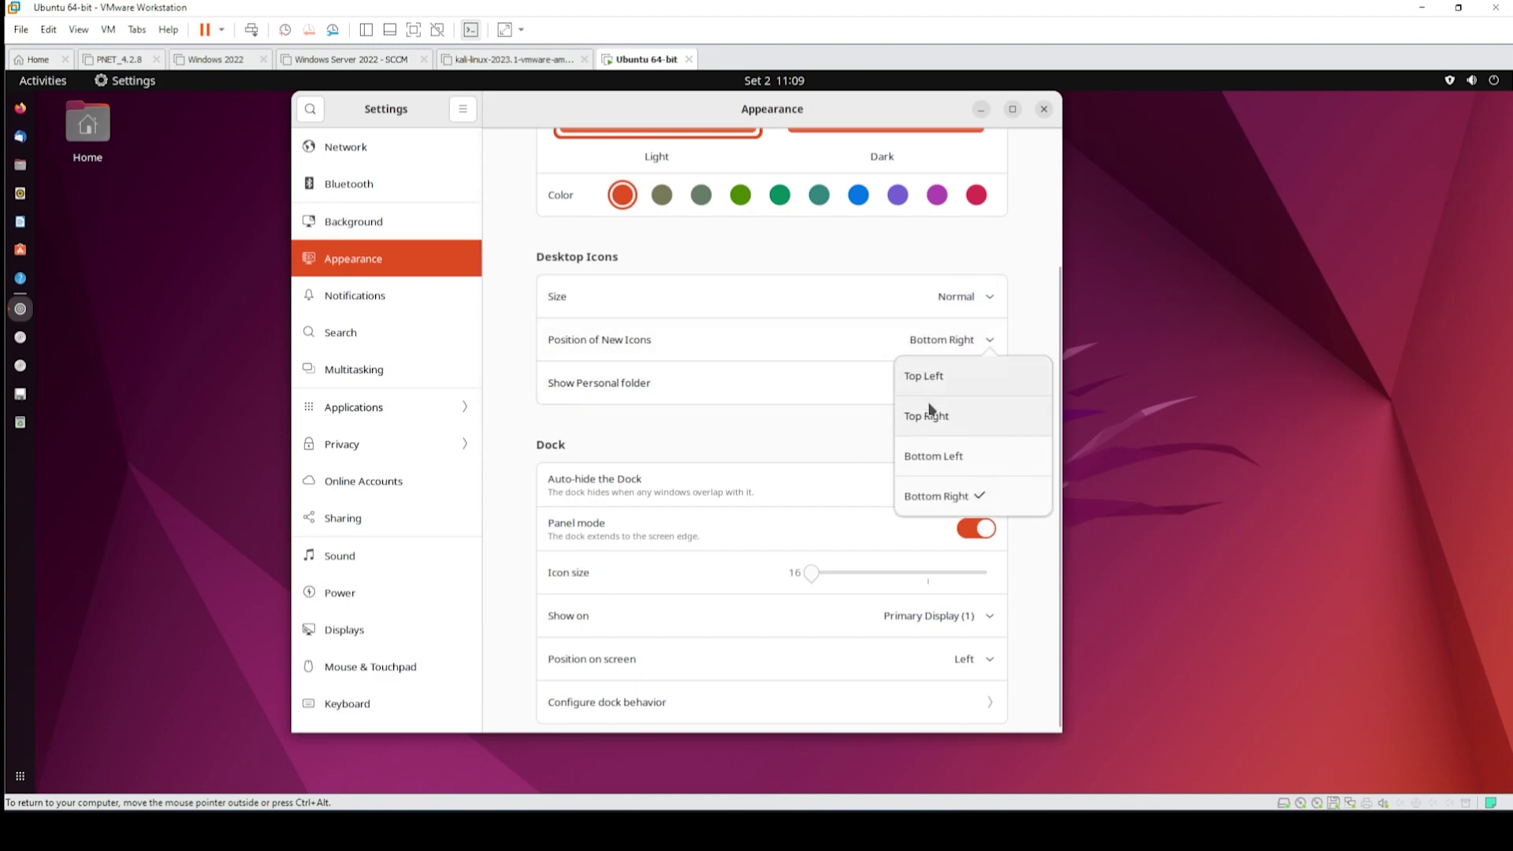
pyautogui.click(944, 418)
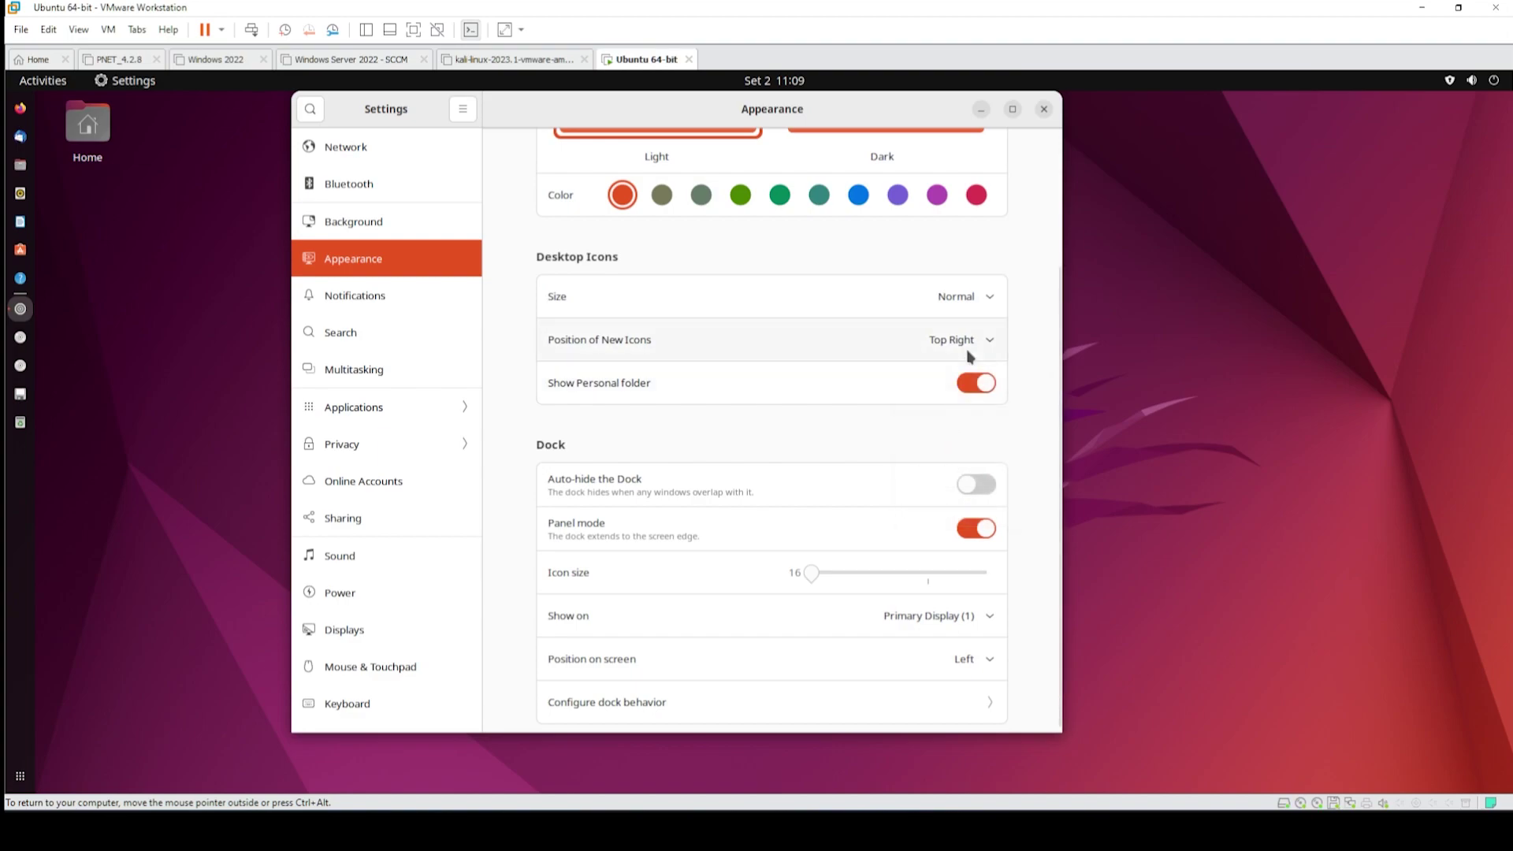
pyautogui.click(969, 345)
pyautogui.click(954, 386)
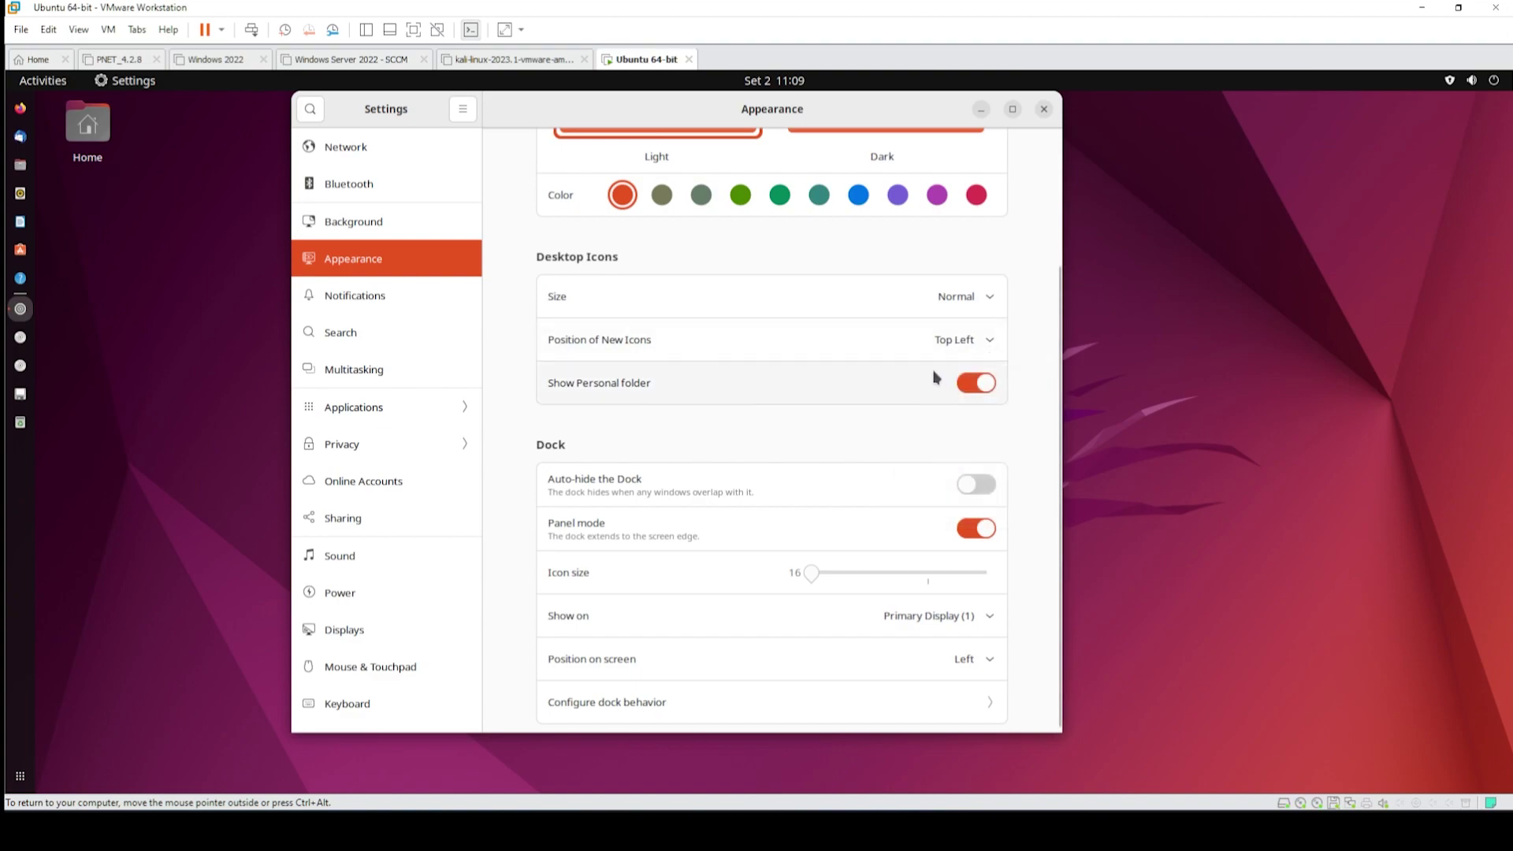
pyautogui.click(852, 354)
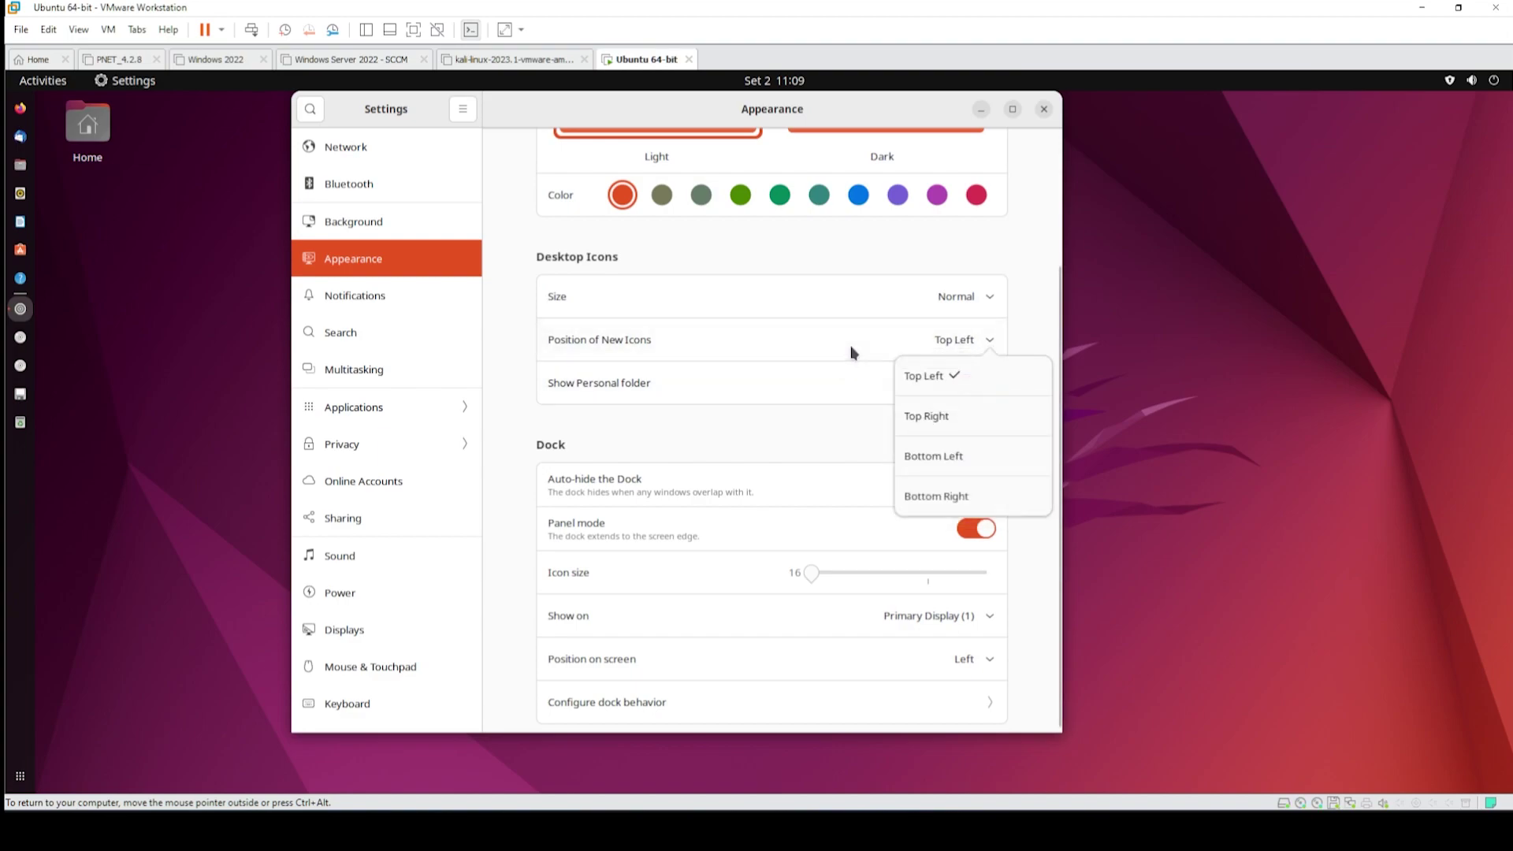
pyautogui.click(831, 427)
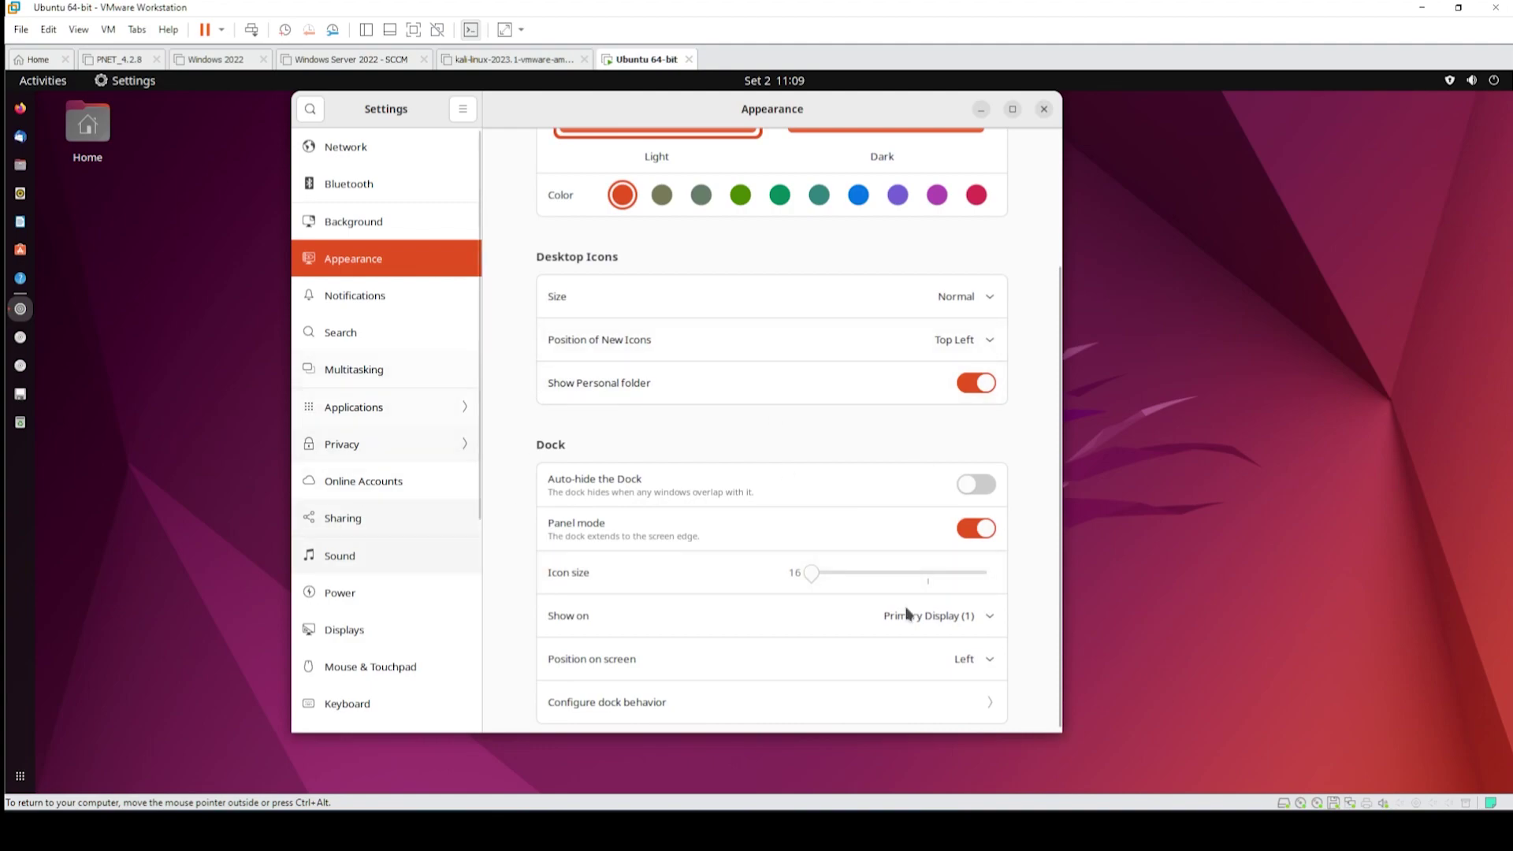
# - Enlarge the dock icons from 16 to about 48, keeping desktop icons Normal
pyautogui.moveTo(814, 583); pyautogui.dragTo(832, 579)
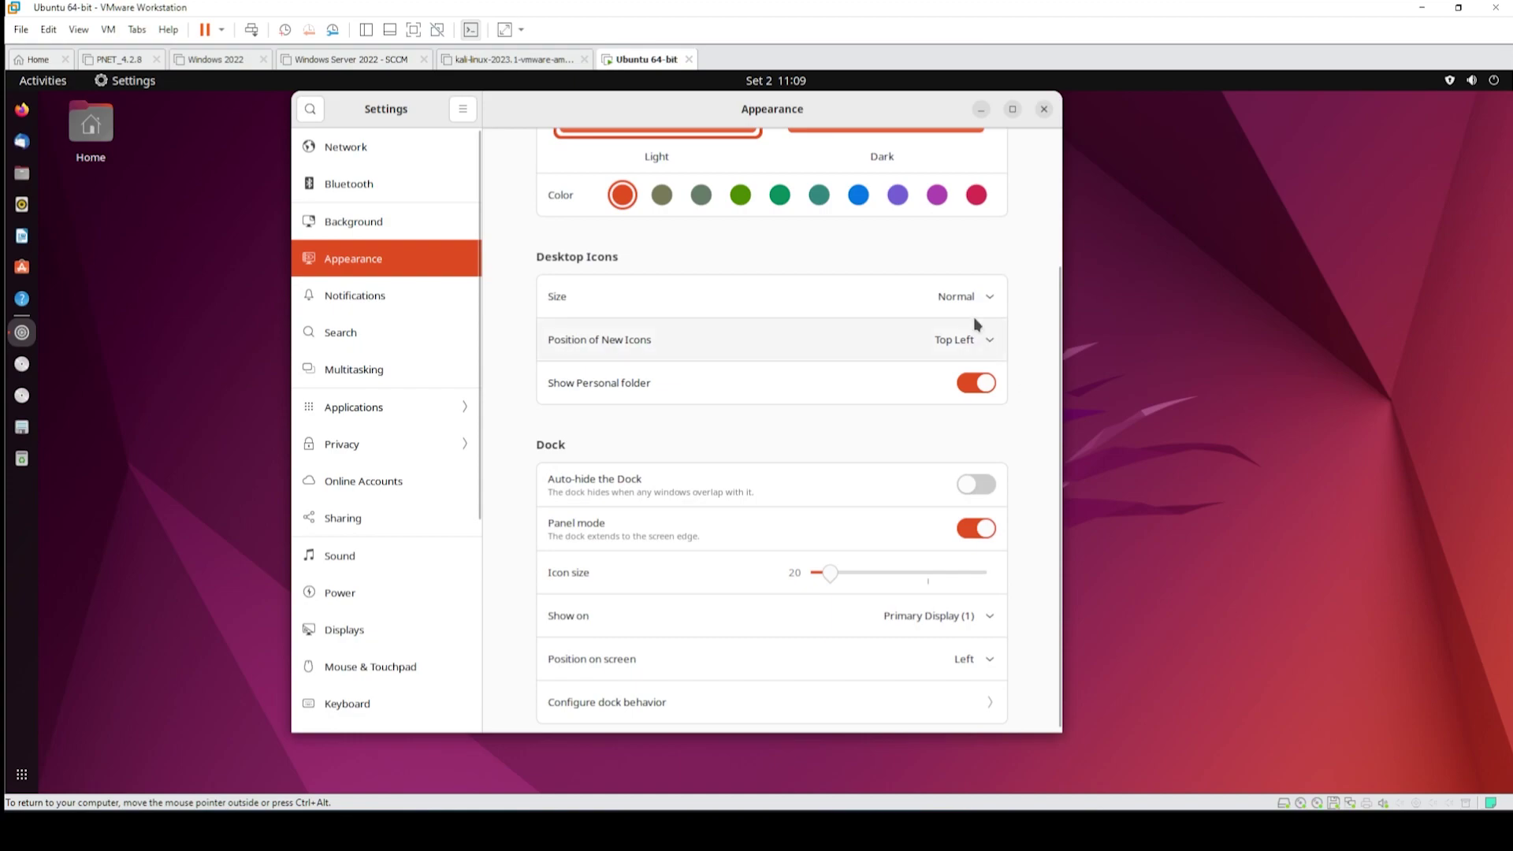
pyautogui.click(910, 575)
pyautogui.moveTo(881, 583); pyautogui.dragTo(935, 579)
pyautogui.click(974, 303)
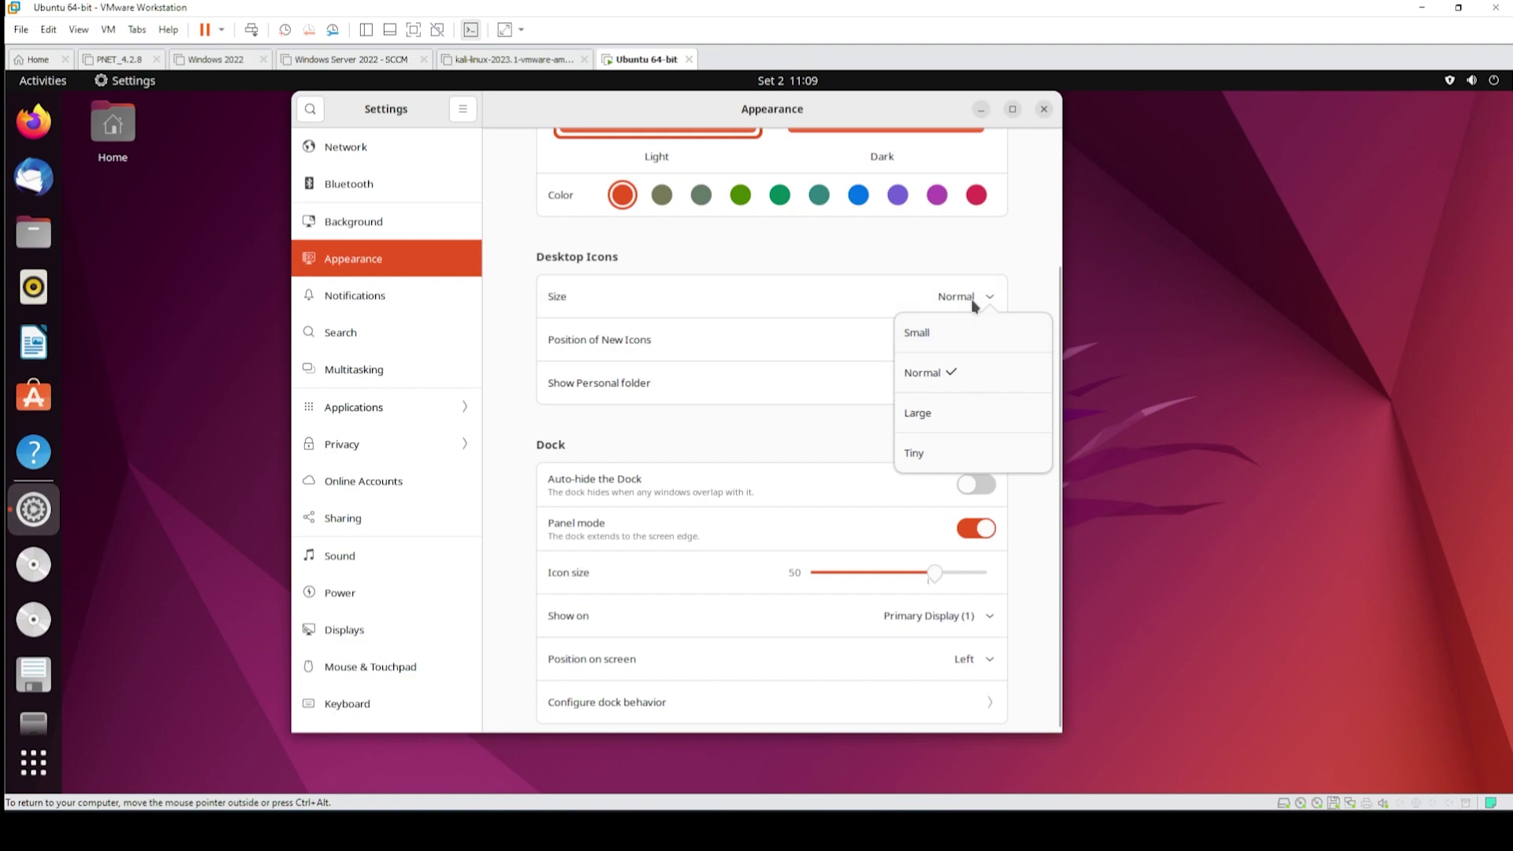
pyautogui.click(974, 304)
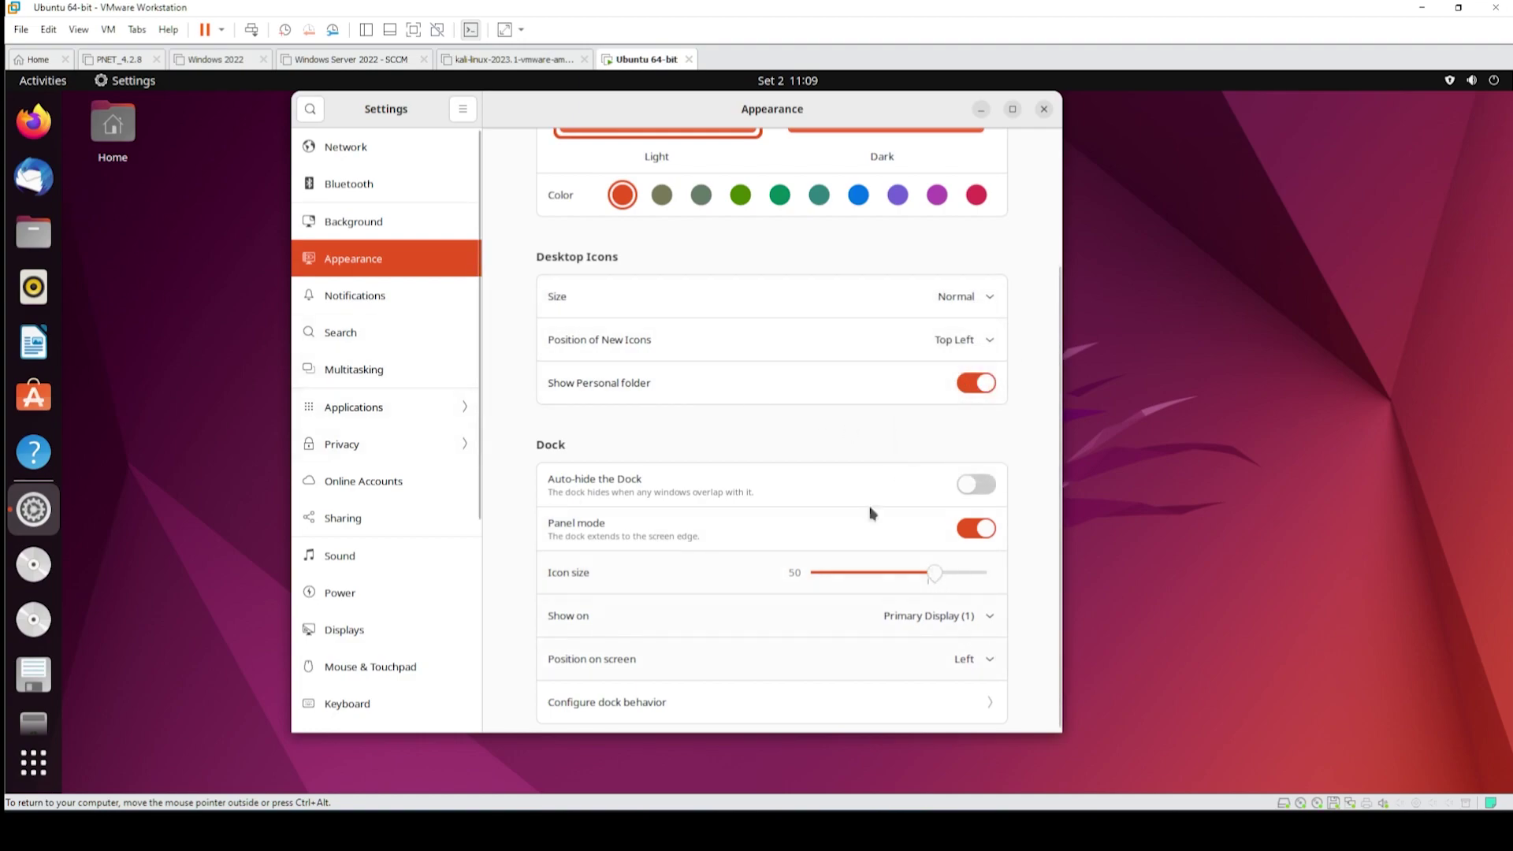
# - Move the dock to the Bottom edge and shrink its icons from 50 to 26
pyautogui.scroll(-1, 807, 409)
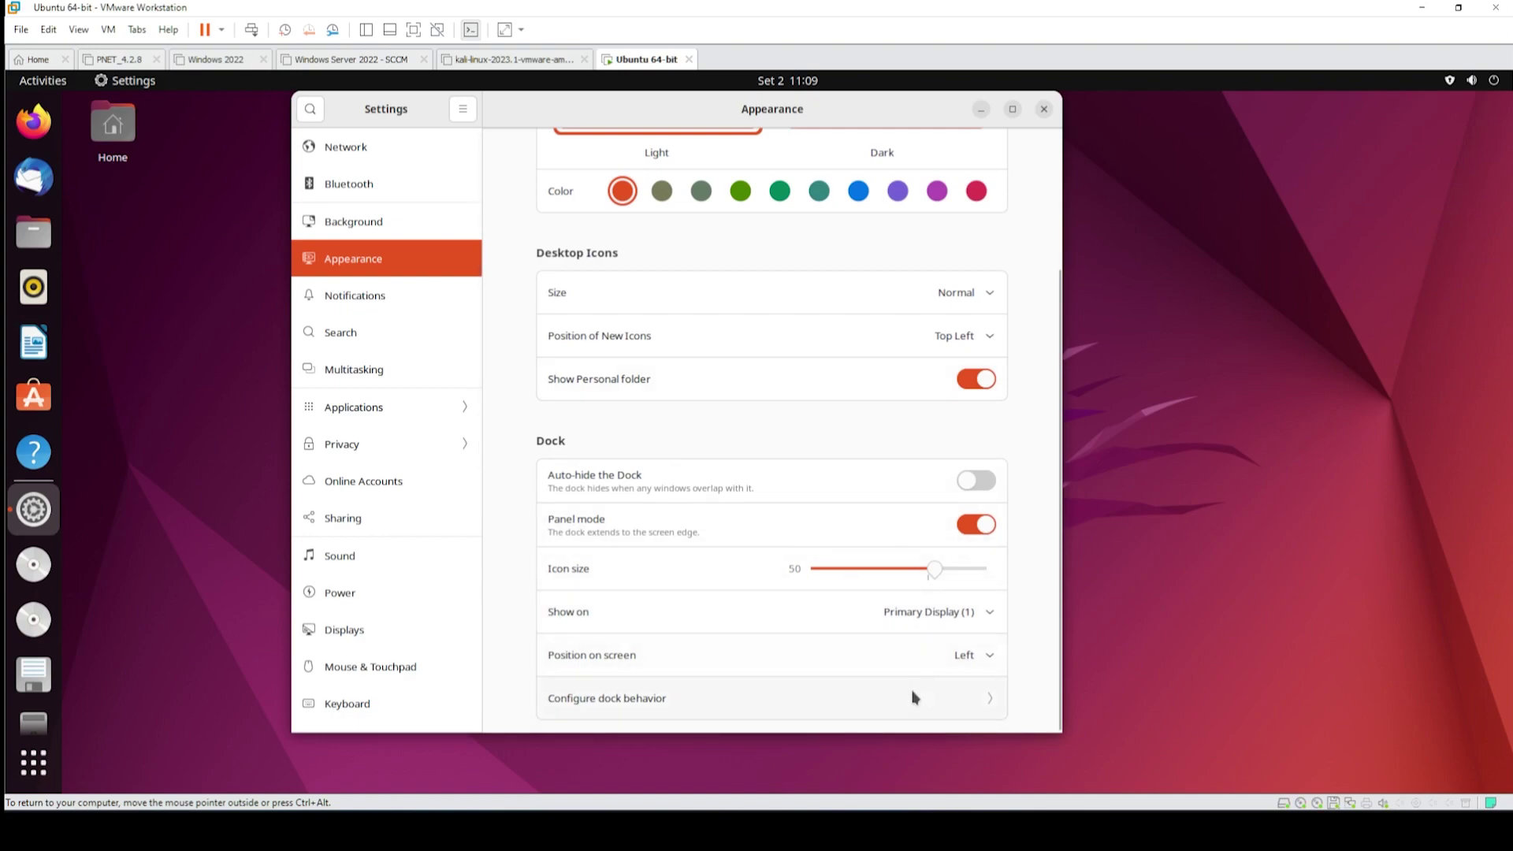
pyautogui.click(977, 666)
pyautogui.click(962, 627)
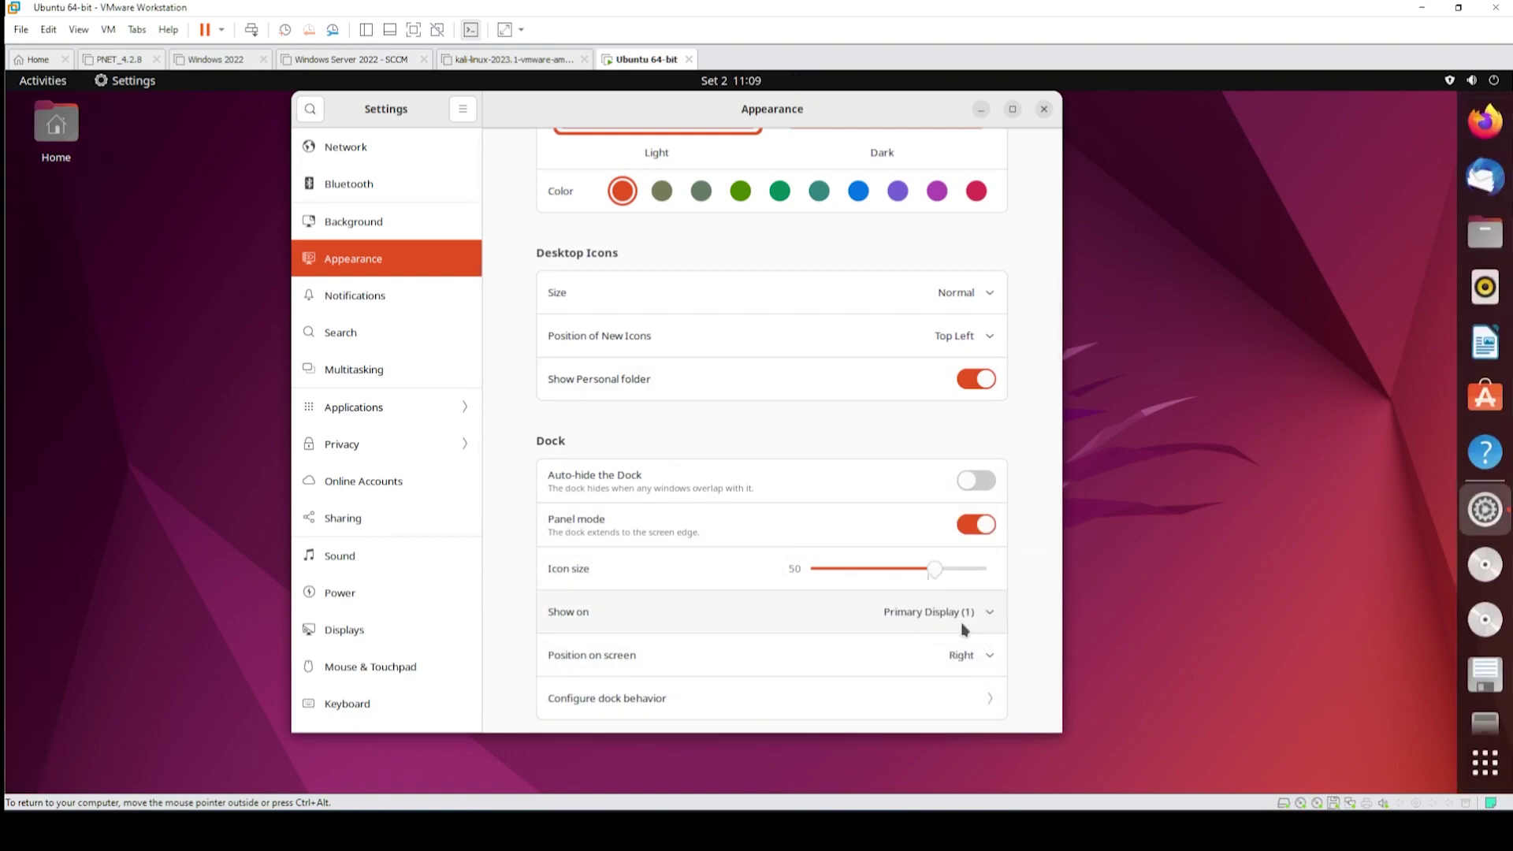
pyautogui.click(986, 666)
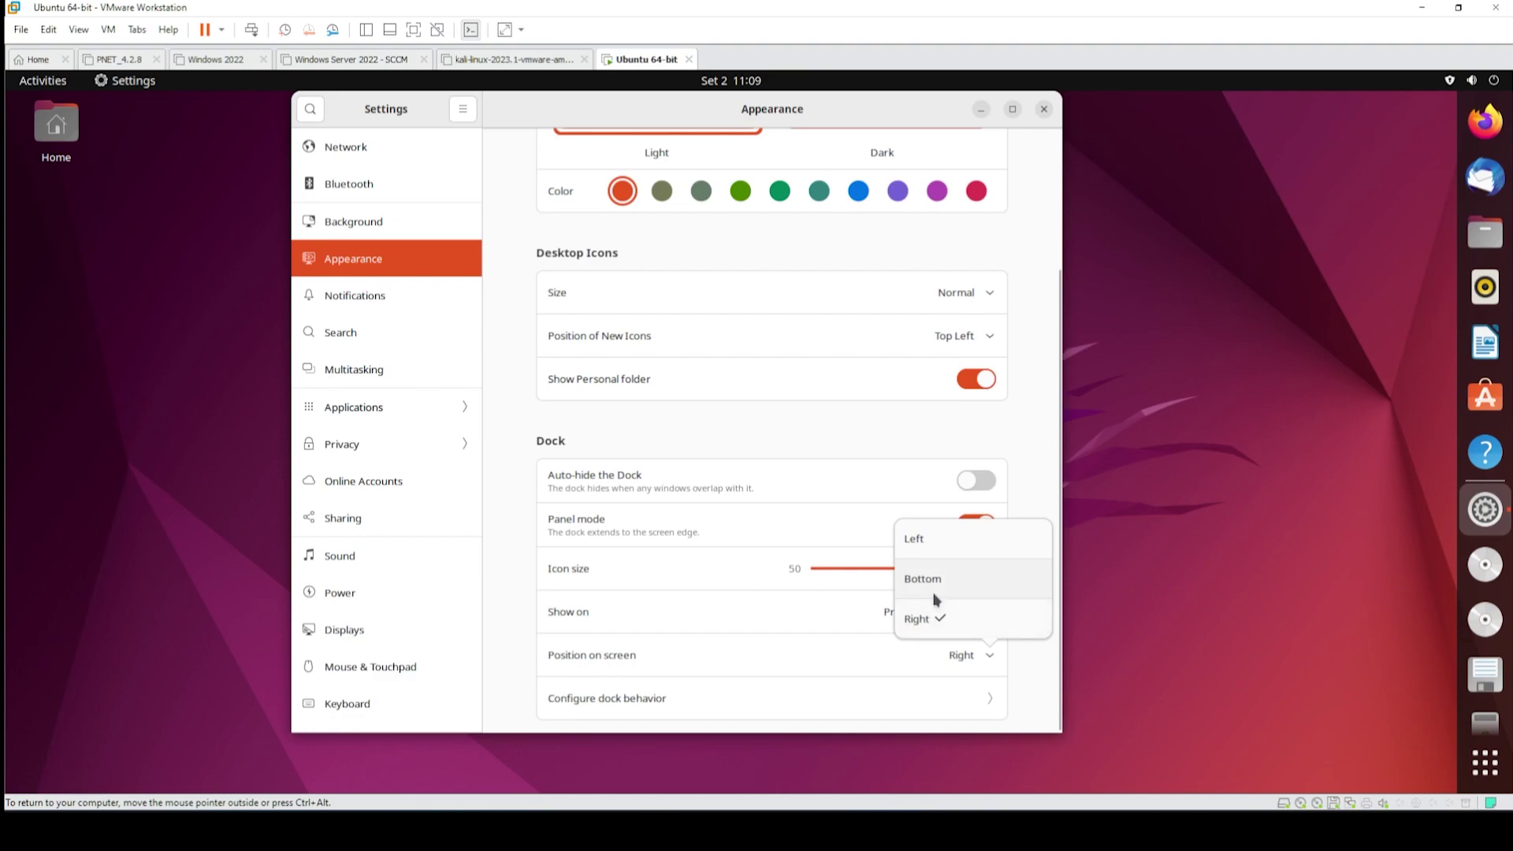
pyautogui.click(937, 587)
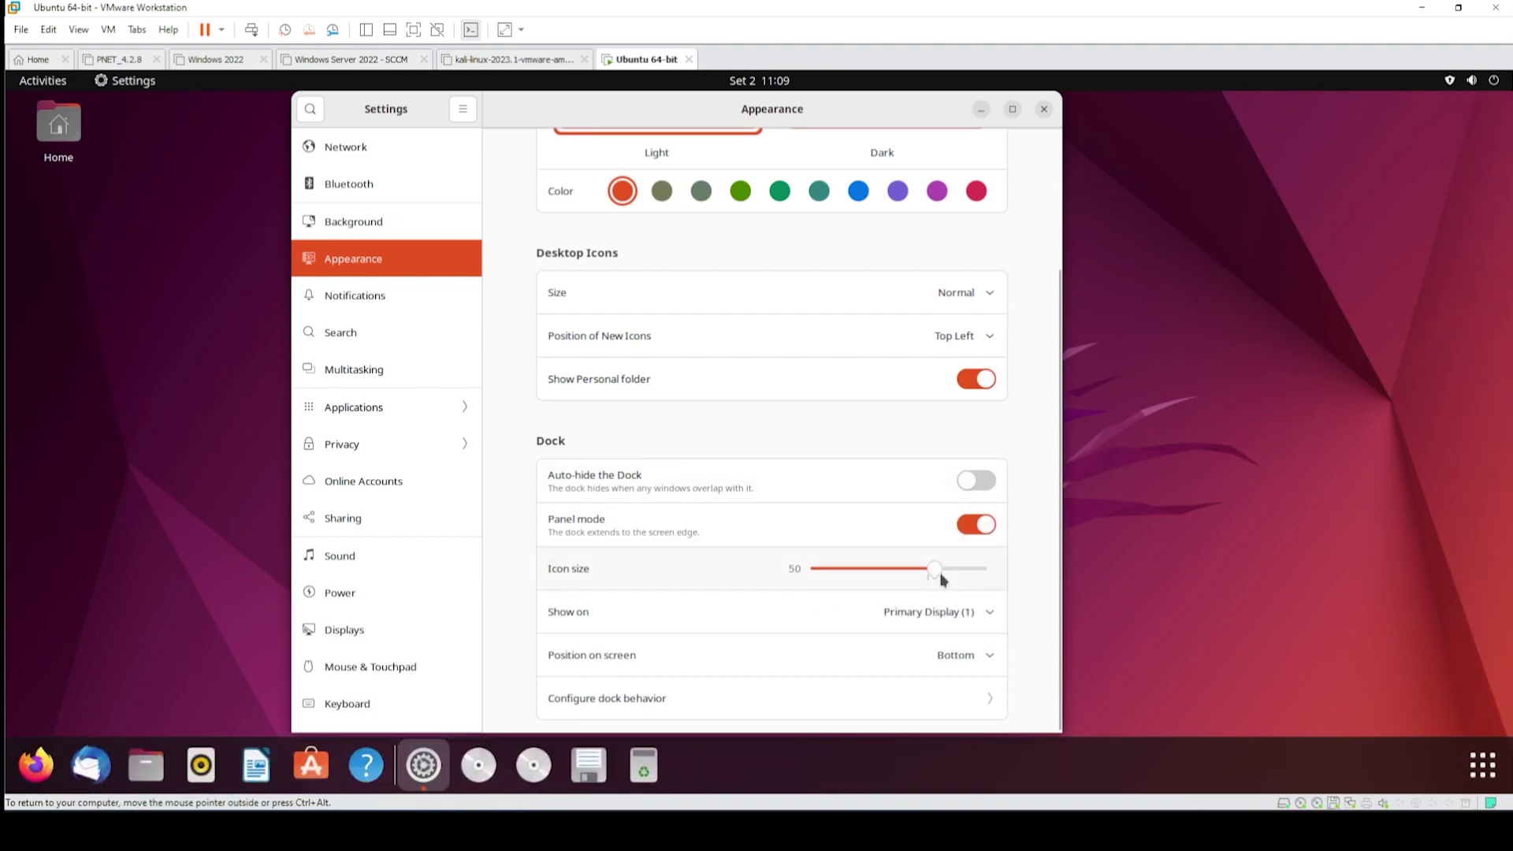
pyautogui.moveTo(942, 579); pyautogui.dragTo(858, 577)
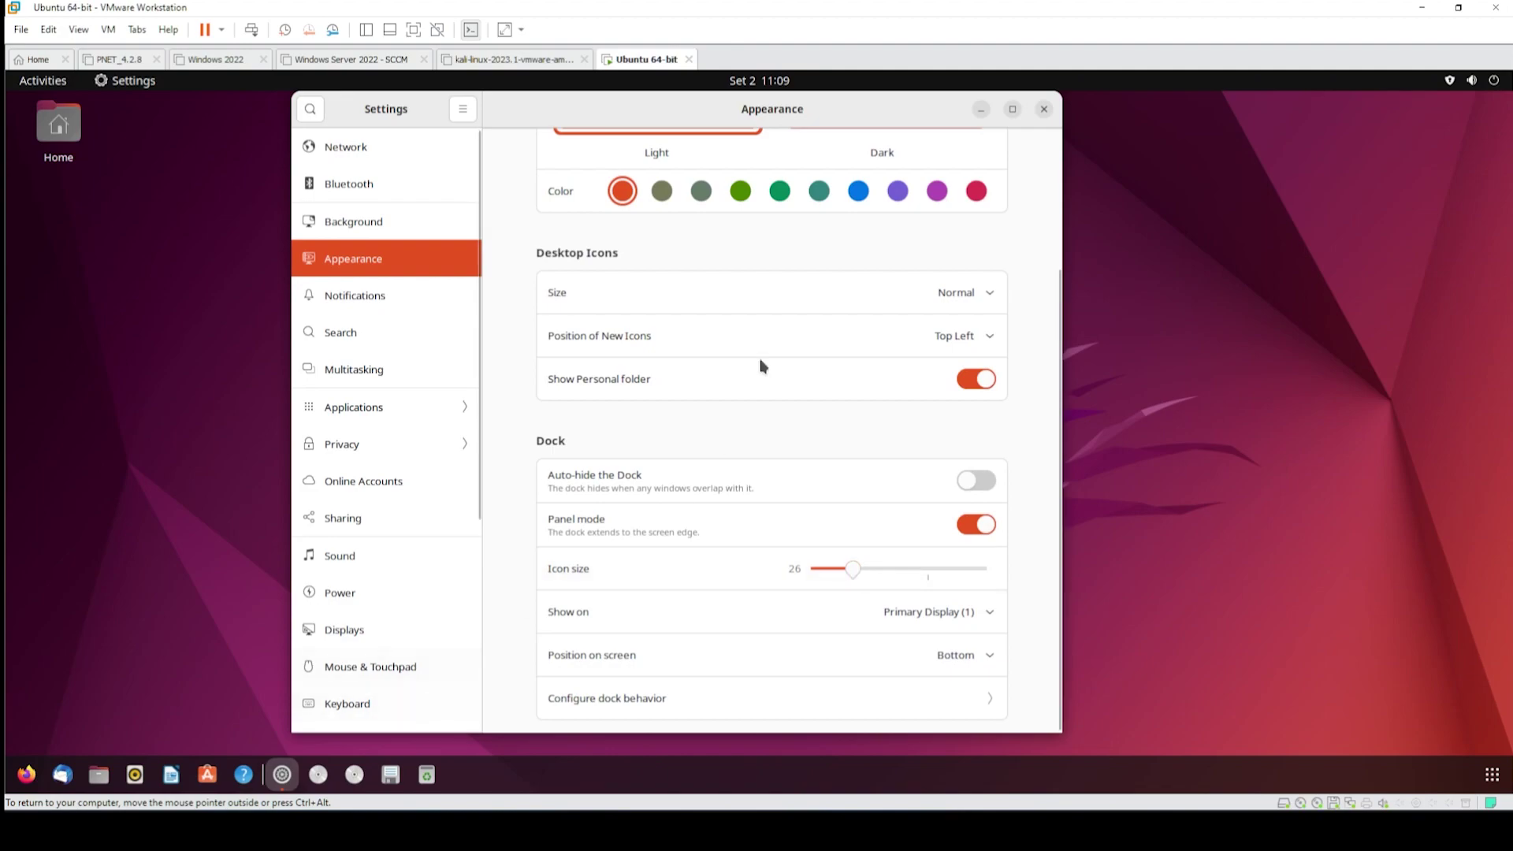
# - Quit Settings, start Firefox and go to facebook.com
pyautogui.click(366, 407)
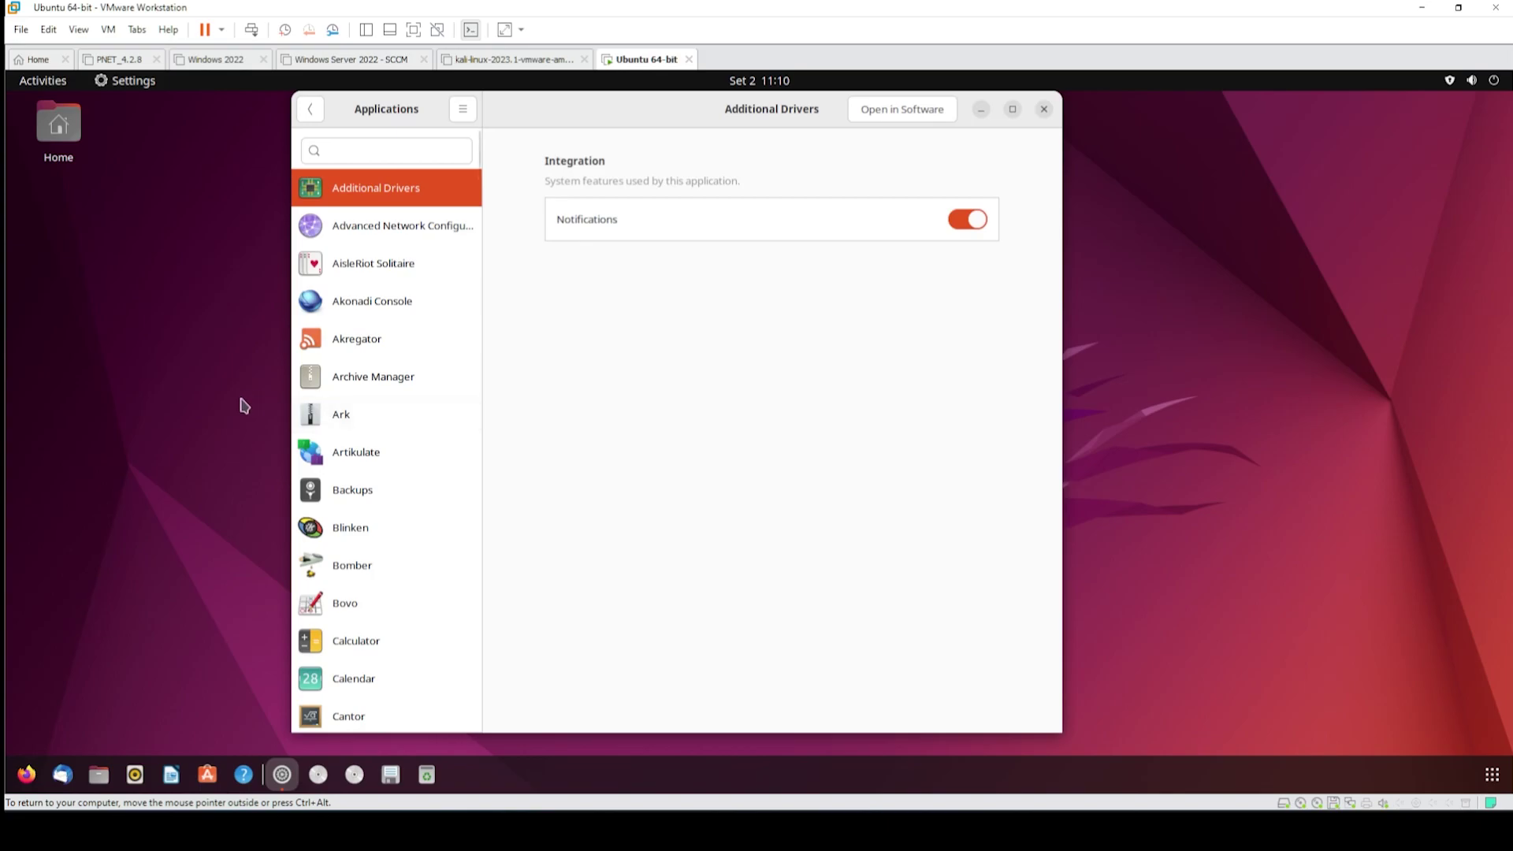
pyautogui.hotkey('ctrl', 'q')
pyautogui.click(27, 774)
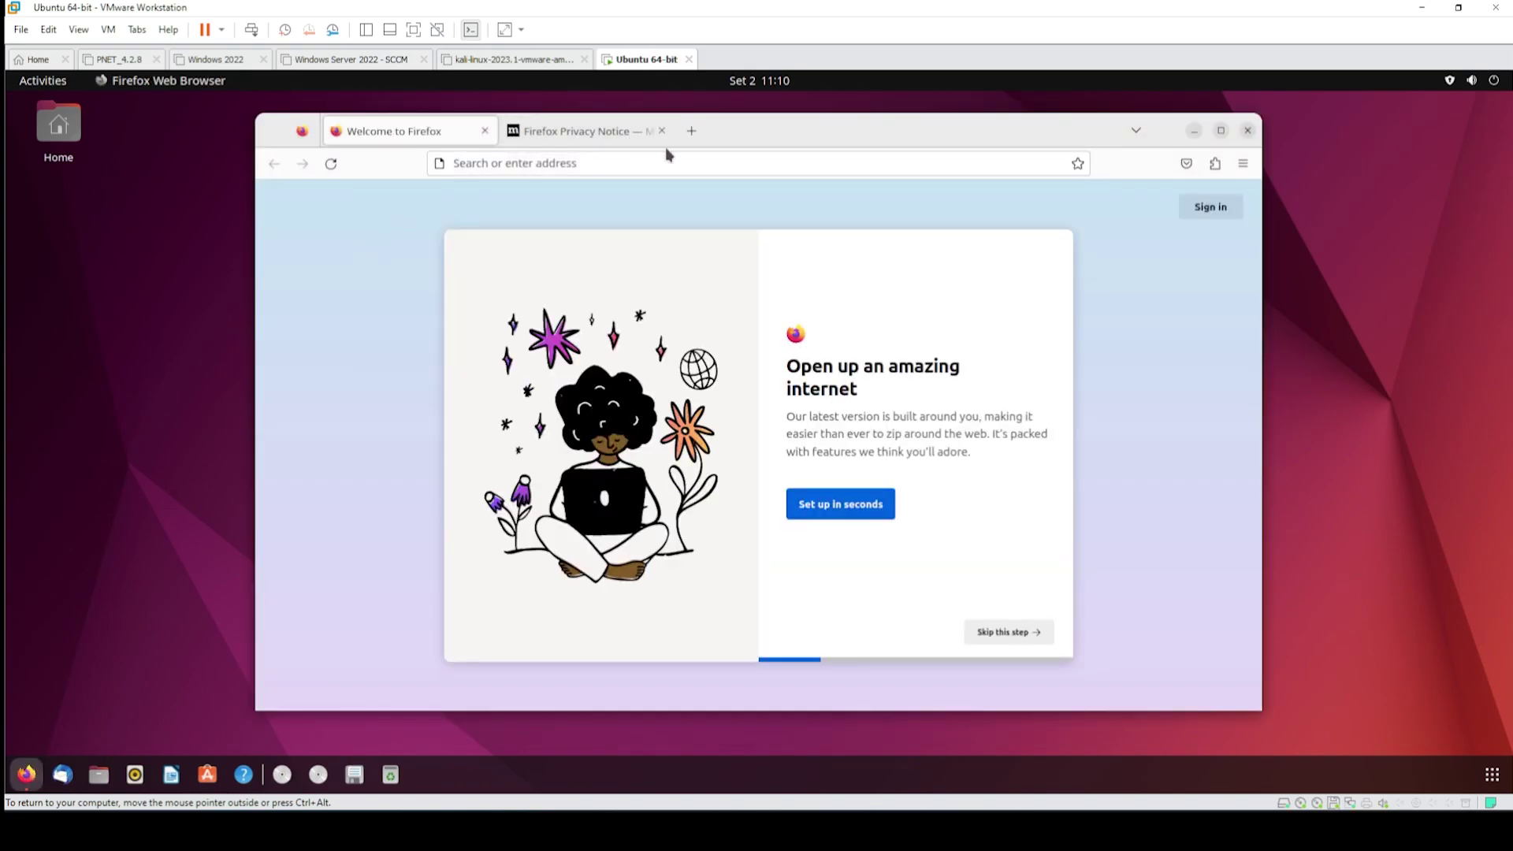
pyautogui.click(662, 131)
pyautogui.click(596, 163)
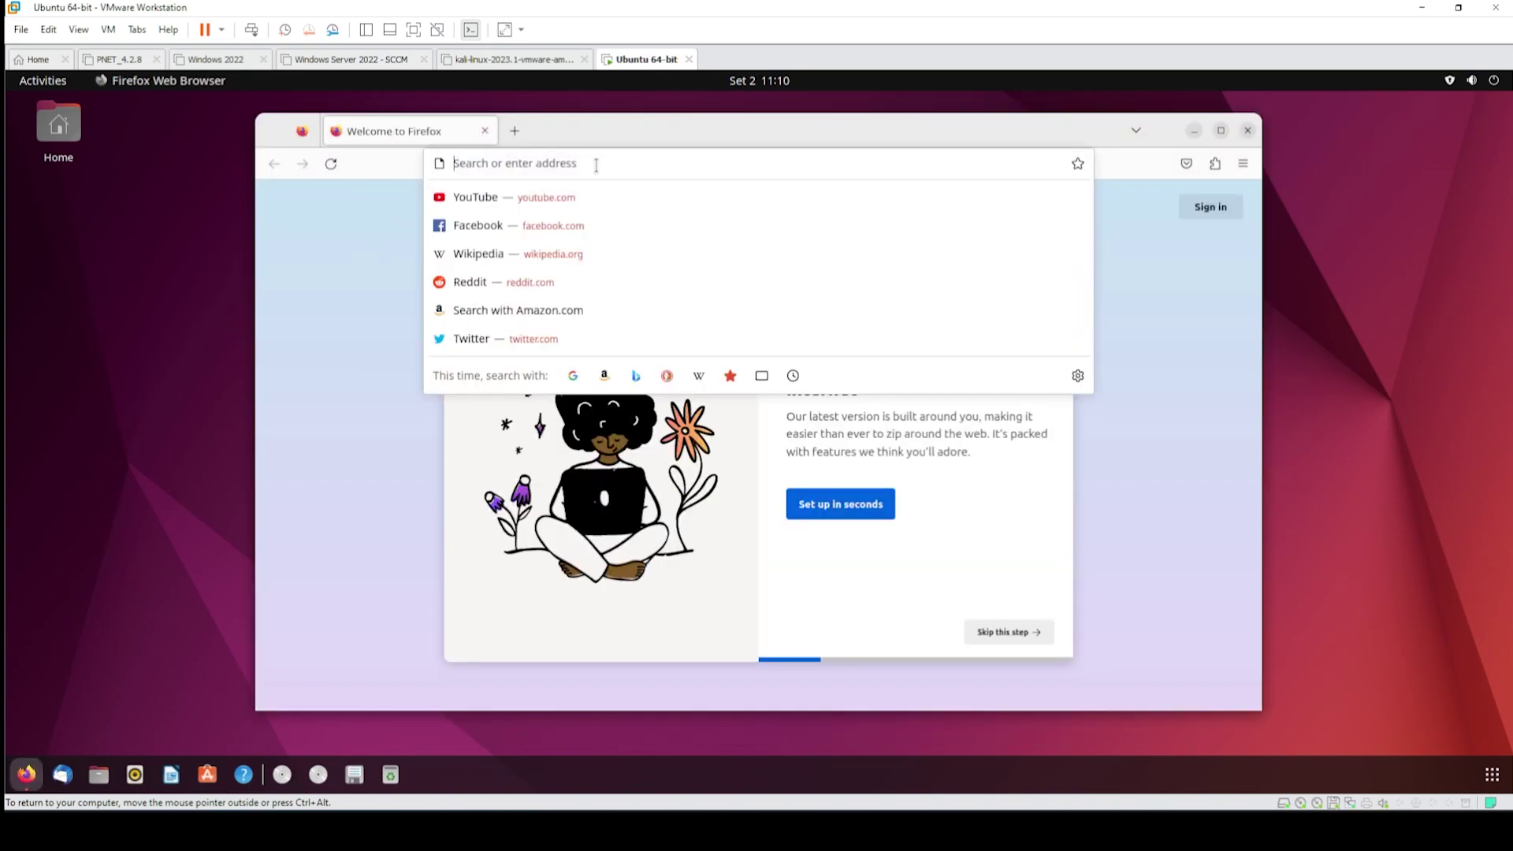
pyautogui.click(595, 226)
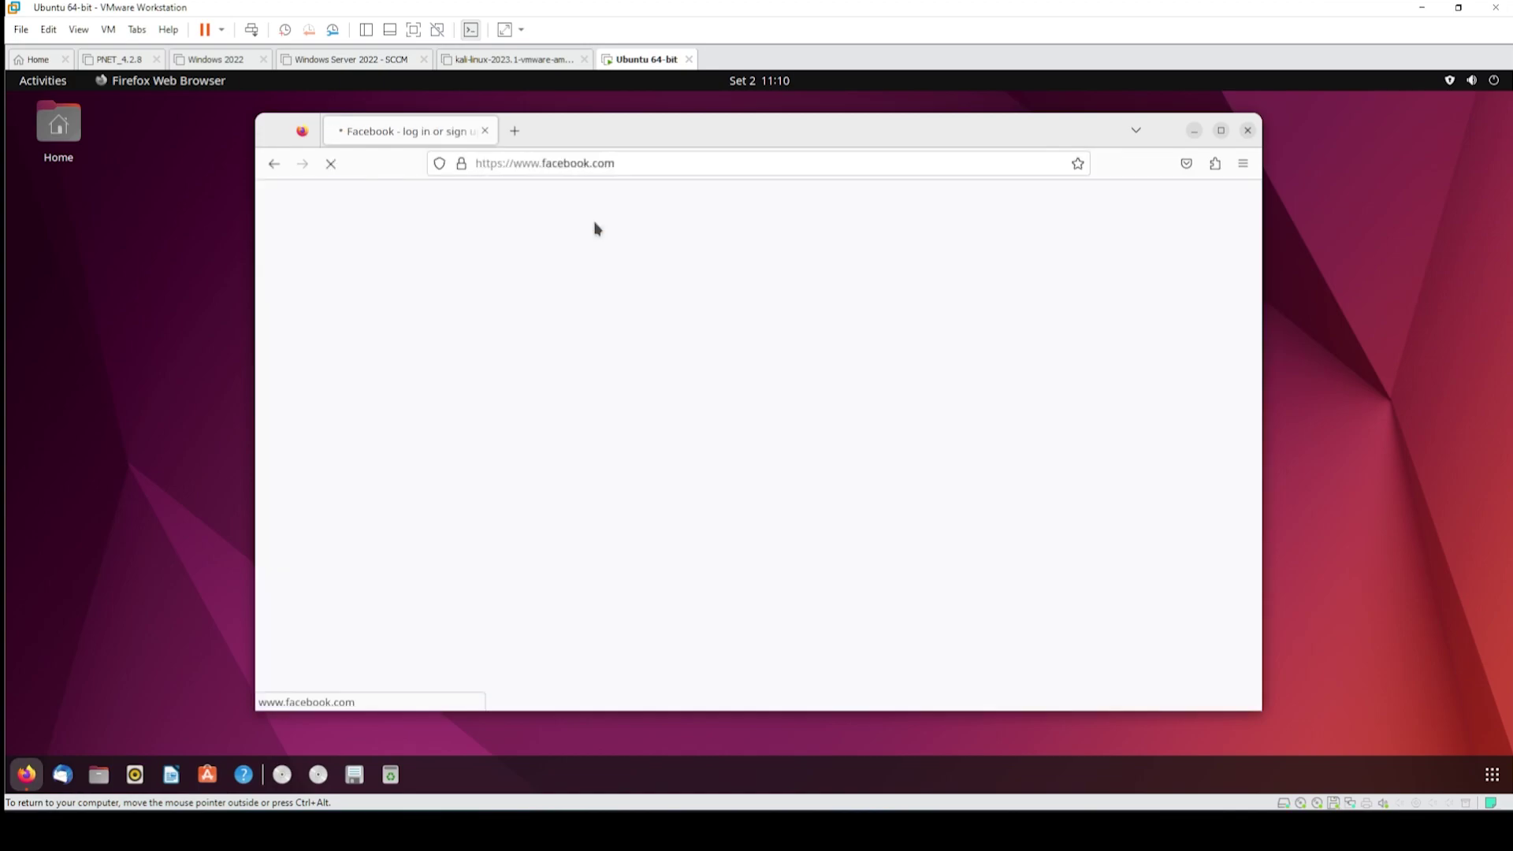
# - Switch to youtube.com, dismiss its cookie consent dialog, and close Firefox
pyautogui.click(598, 166)
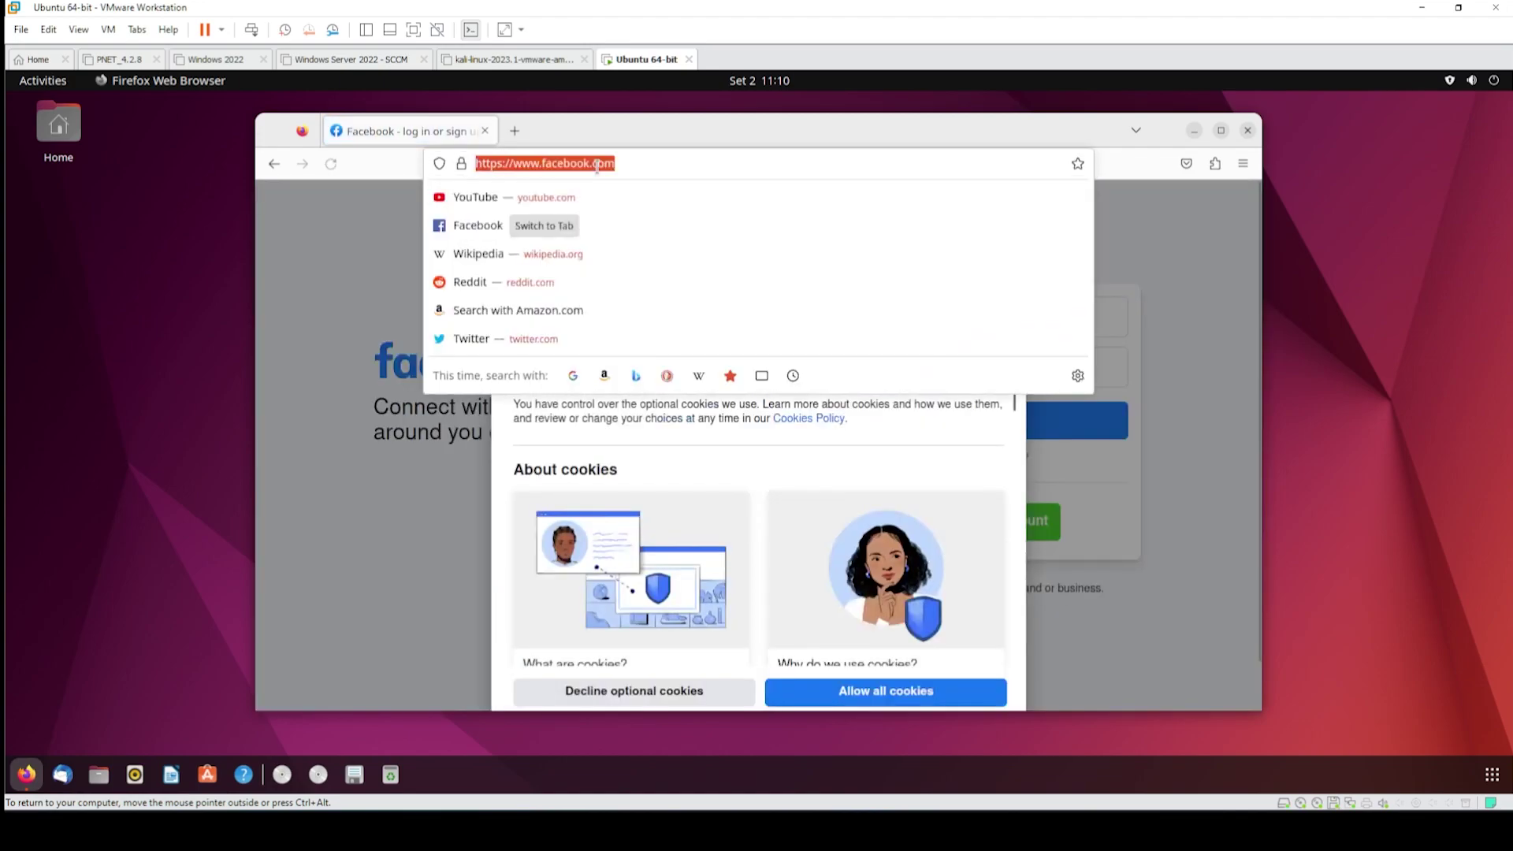
pyautogui.click(569, 204)
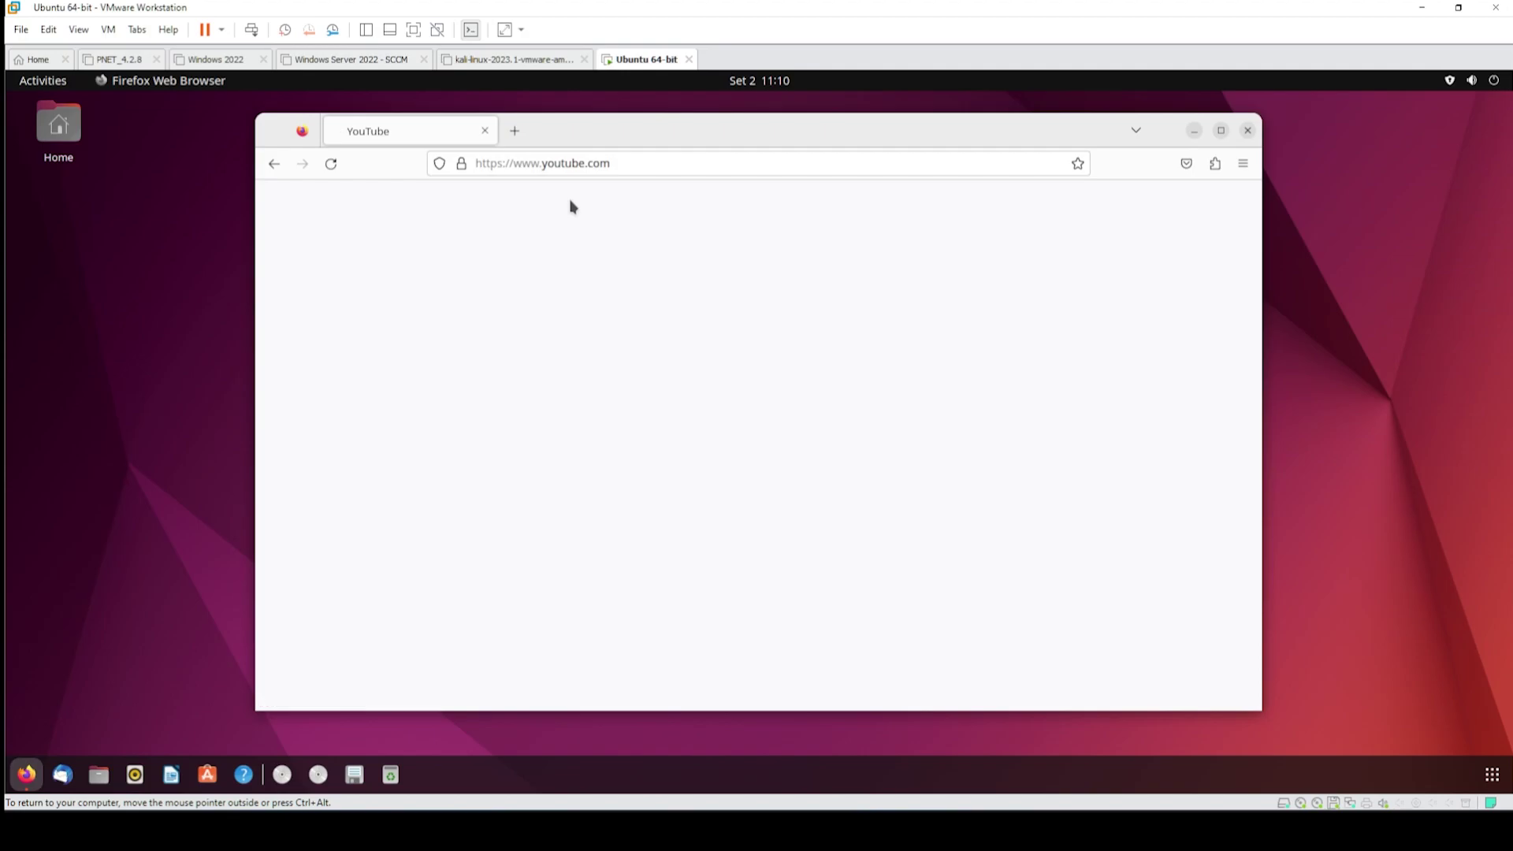
pyautogui.scroll(-3, 880, 368)
pyautogui.click(883, 642)
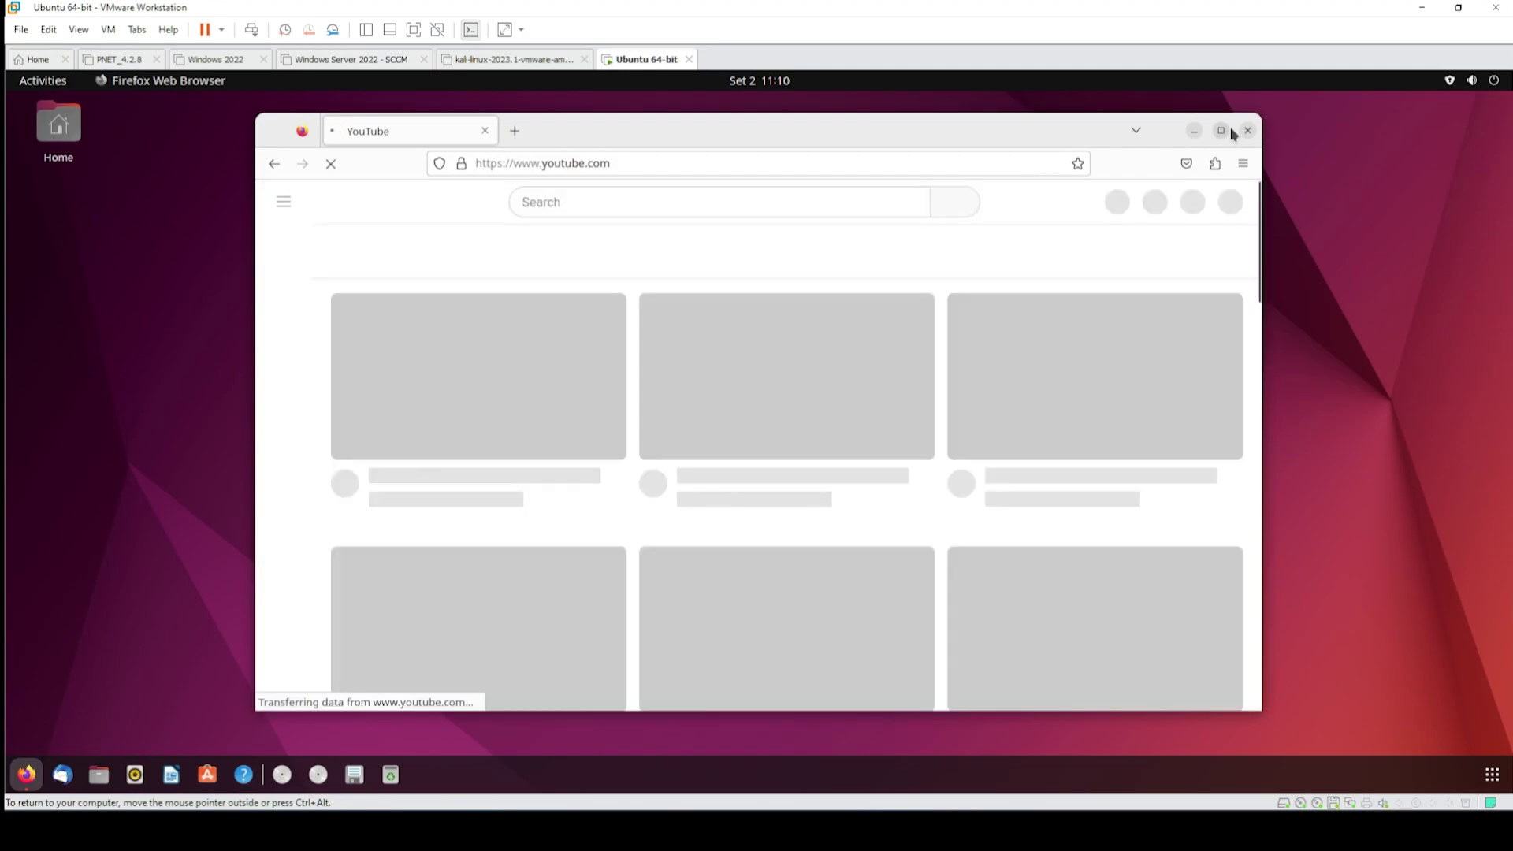
pyautogui.click(1247, 130)
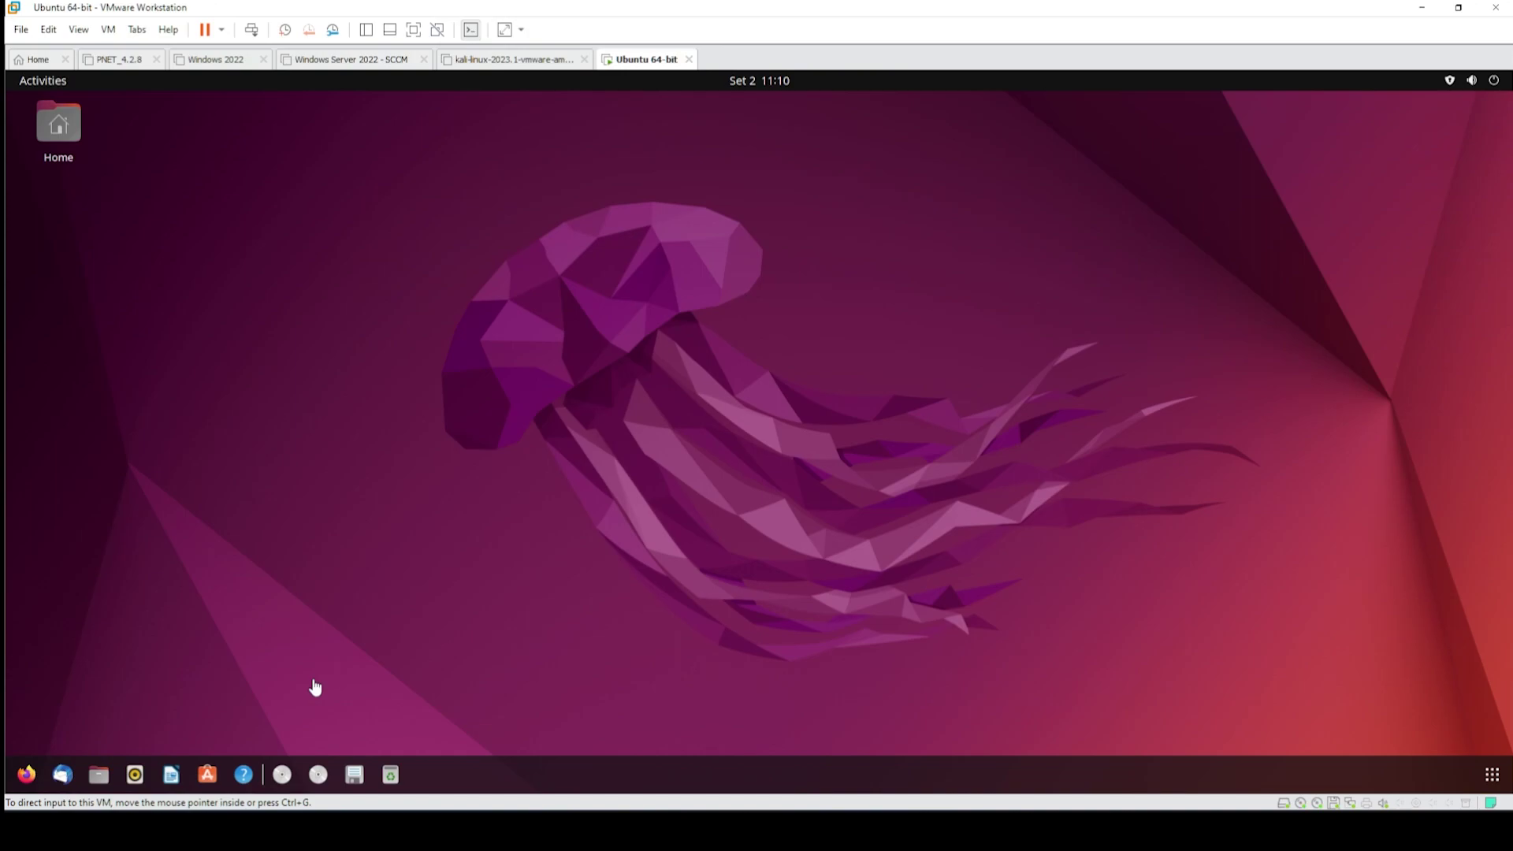
# - Open Files at Home and eject the Ubuntu installation disc and the CDROM
pyautogui.click(97, 776)
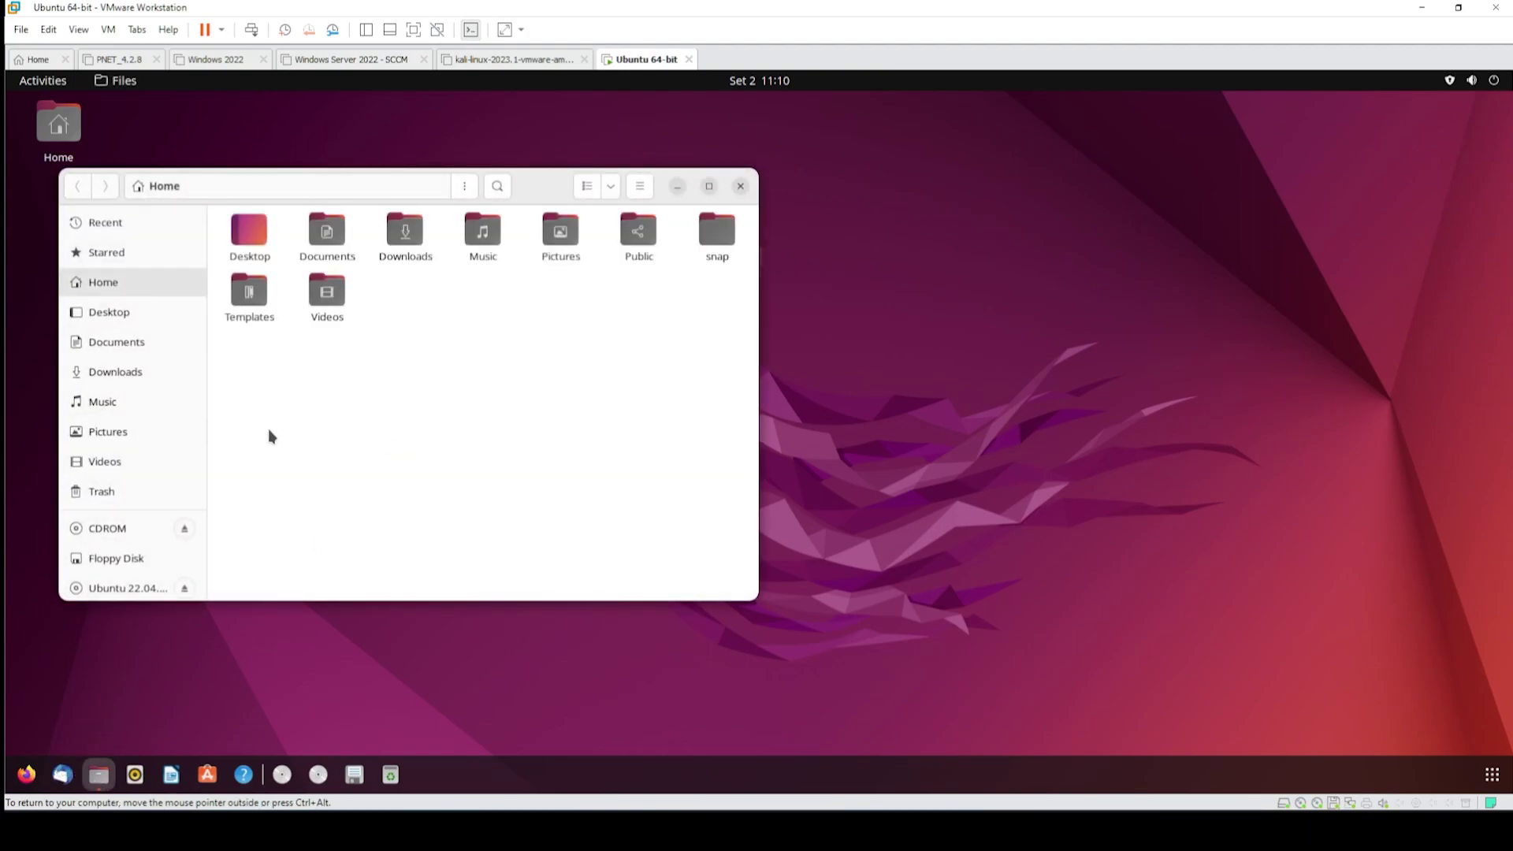
pyautogui.scroll(-1, 175, 422)
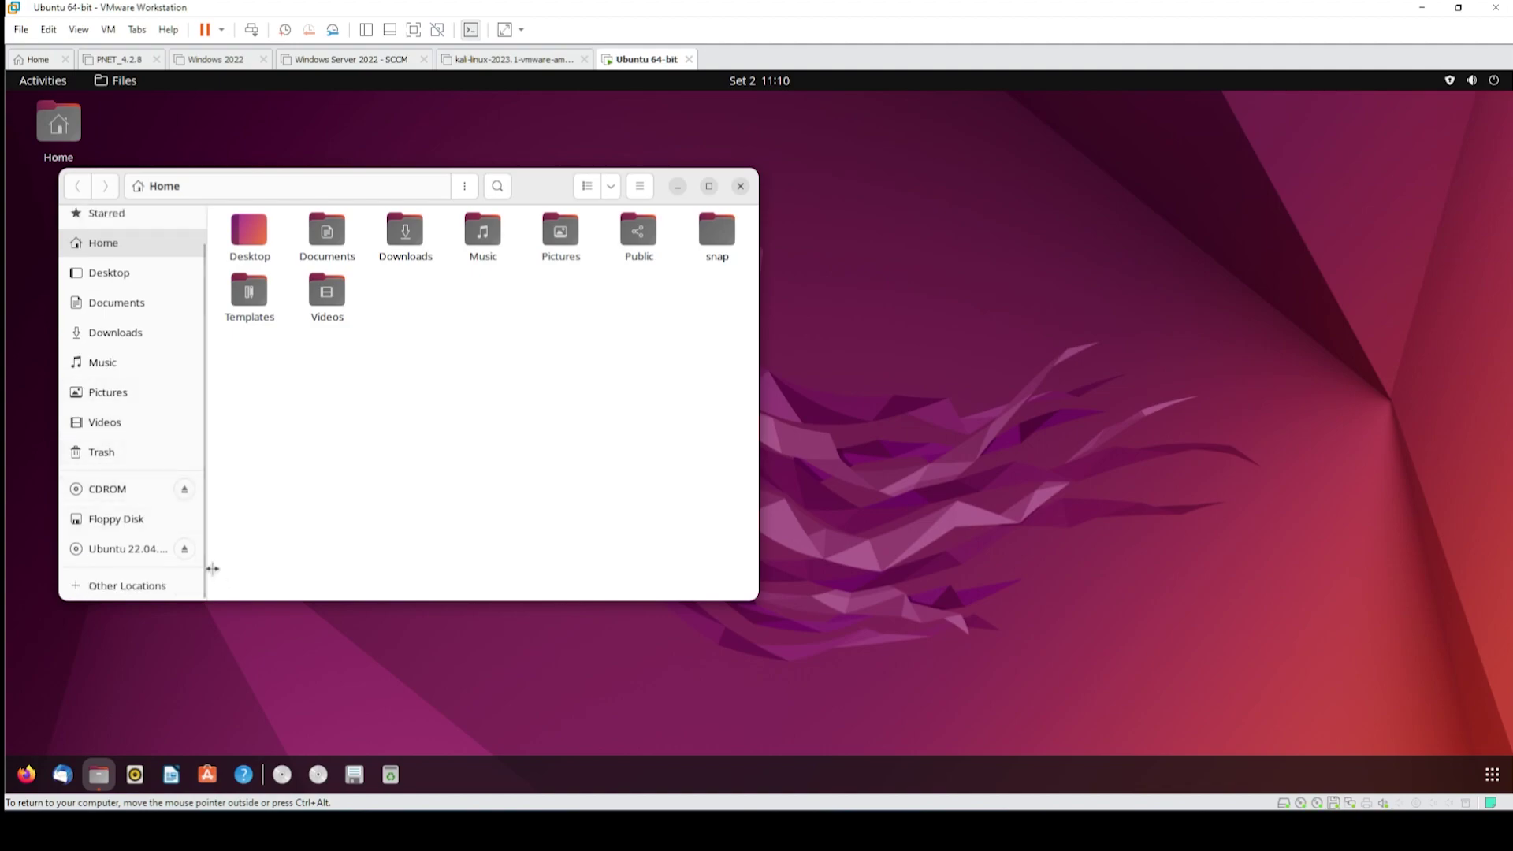
pyautogui.click(185, 550)
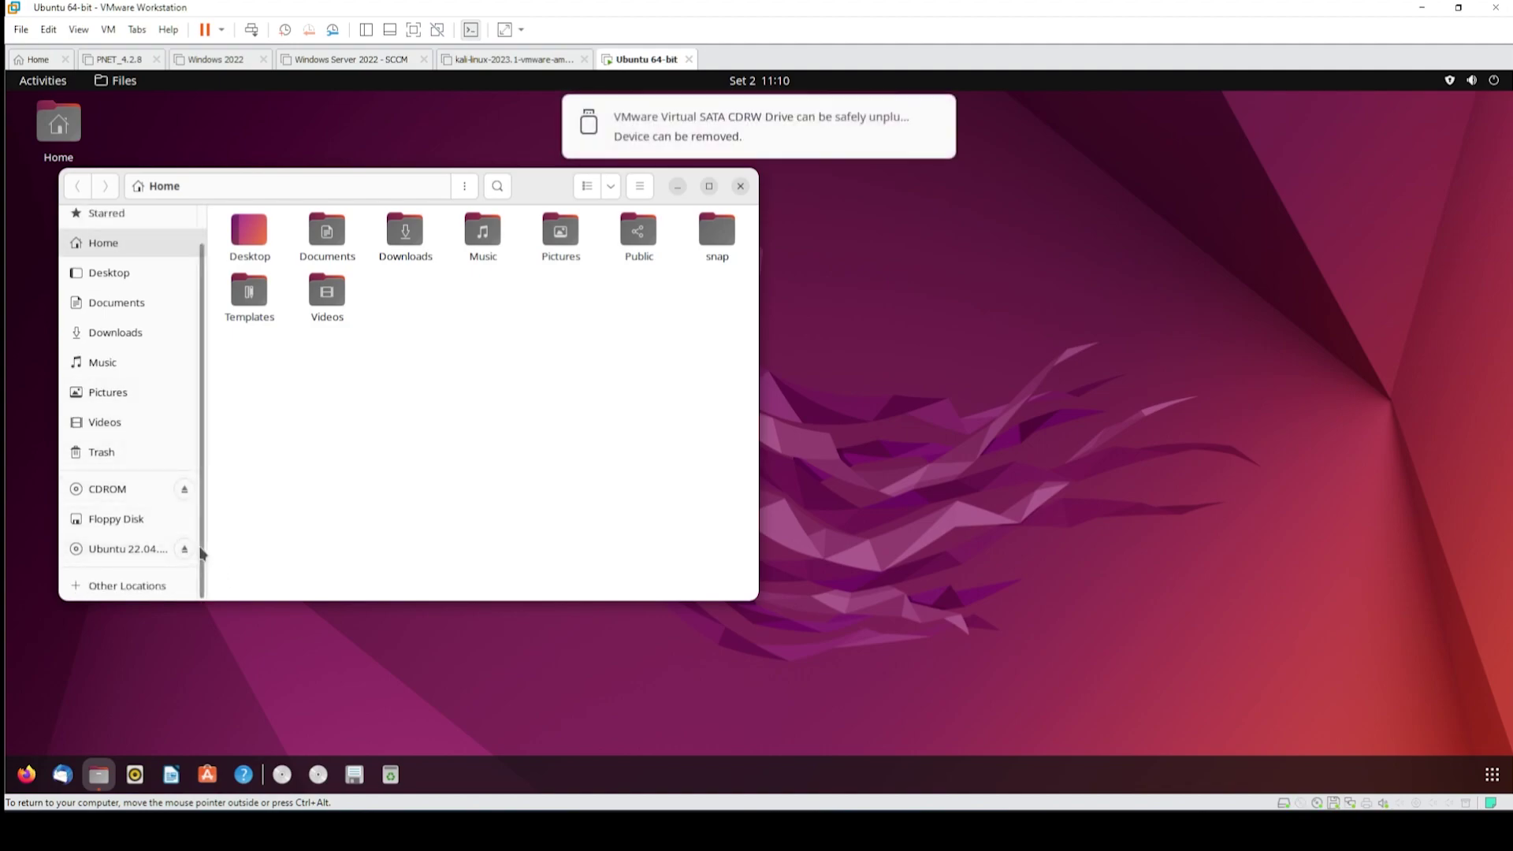
pyautogui.click(184, 489)
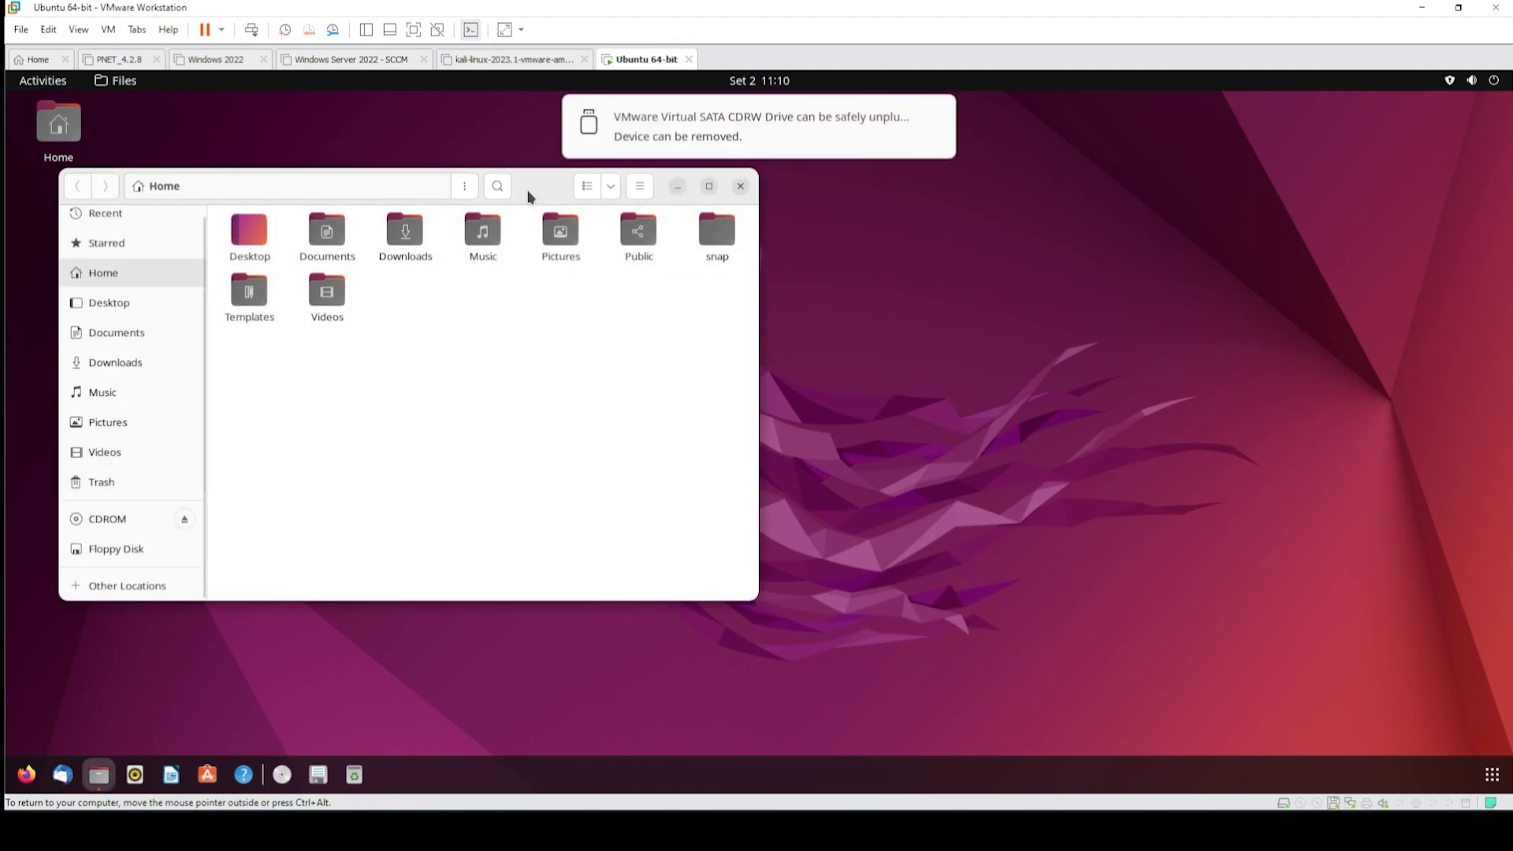
pyautogui.moveTo(528, 194); pyautogui.dragTo(595, 226)
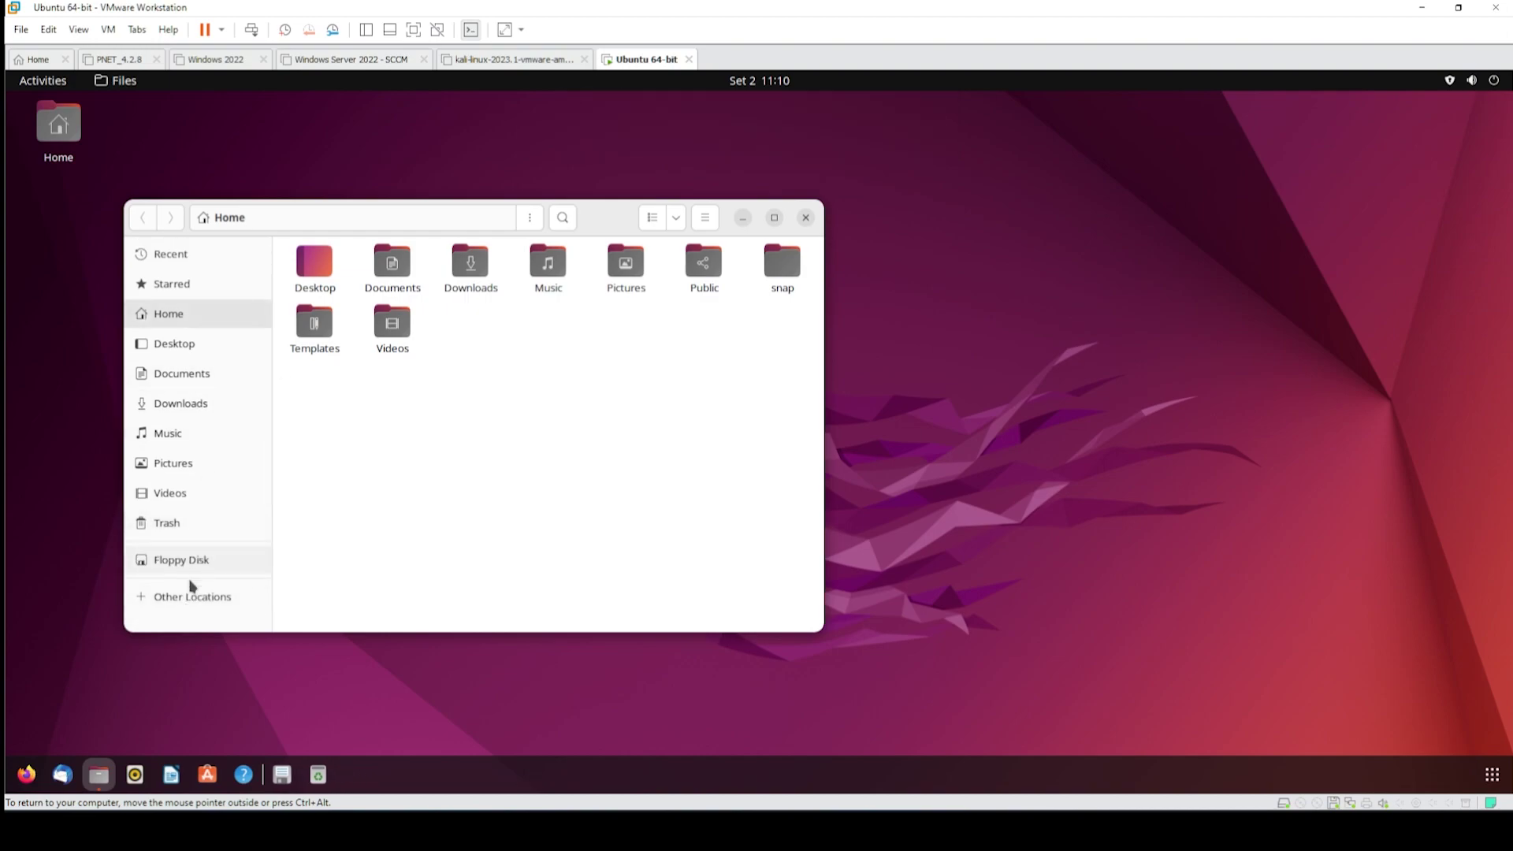
# - Browse to the Computer root via Other Locations, then release input to the host Explorer
pyautogui.click(189, 599)
pyautogui.click(379, 285)
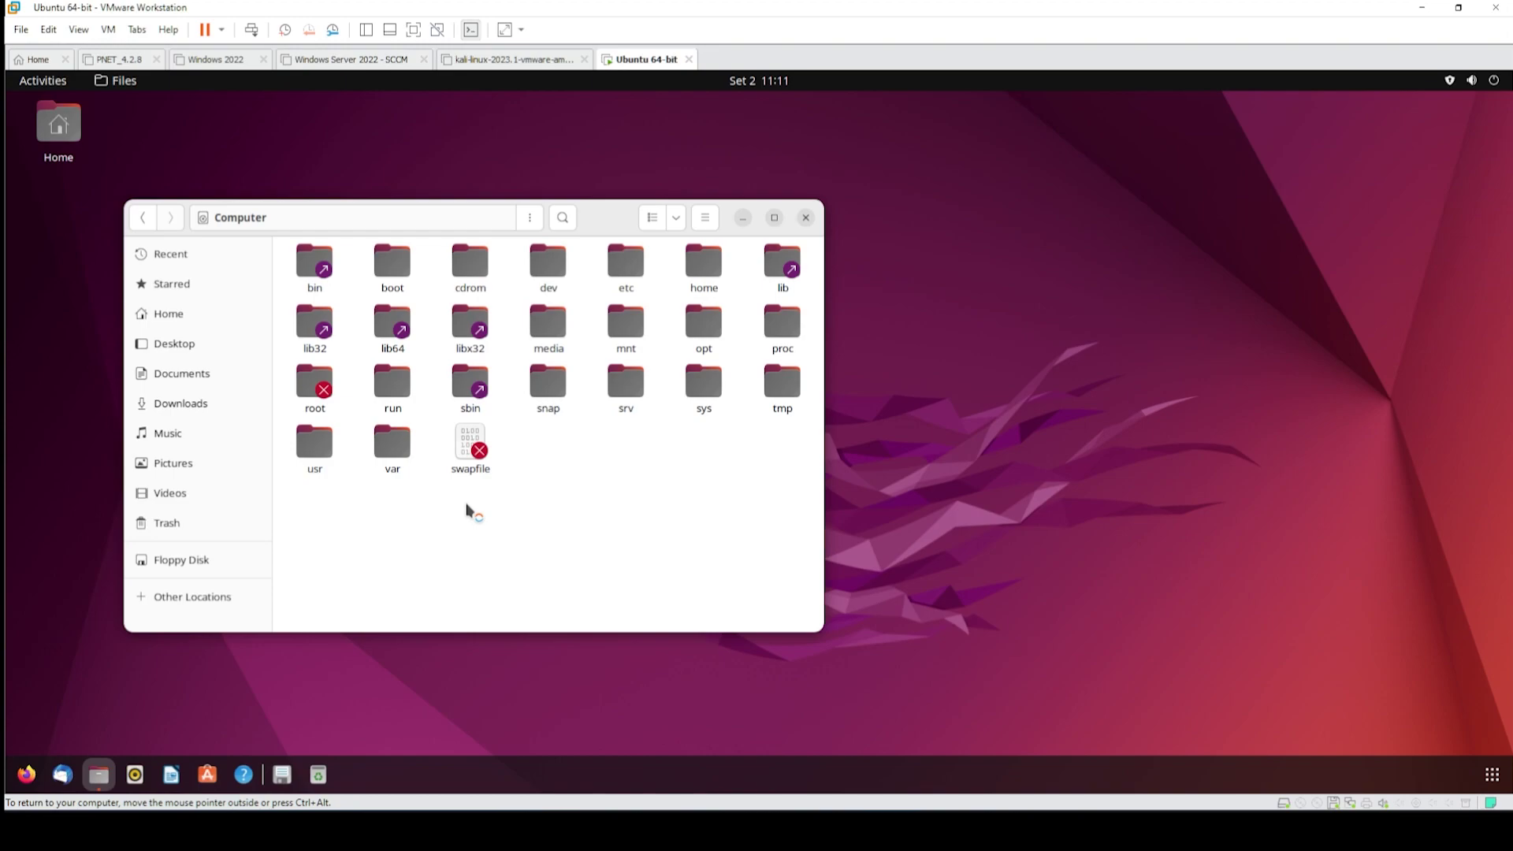
pyautogui.hotkey('ctrl', 'alt')
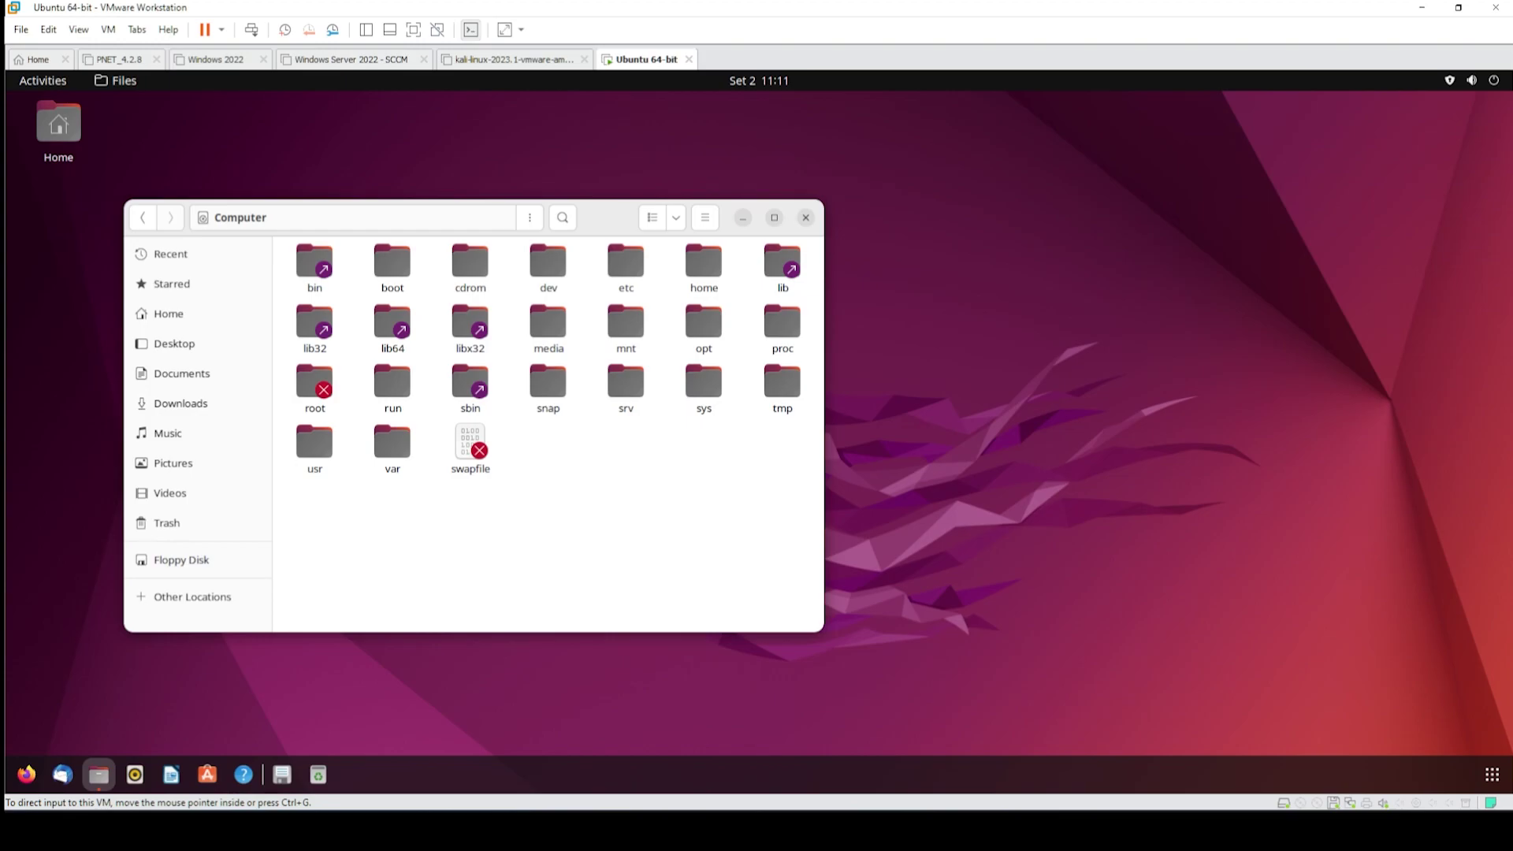
pyautogui.hotkey('alt', 'Tab')
# - Browse C:\Windows, selecting System32, SysWOW64, SystemTemp and SystemApps, then close Explorer
pyautogui.moveTo(419, 69); pyautogui.dragTo(482, 87)
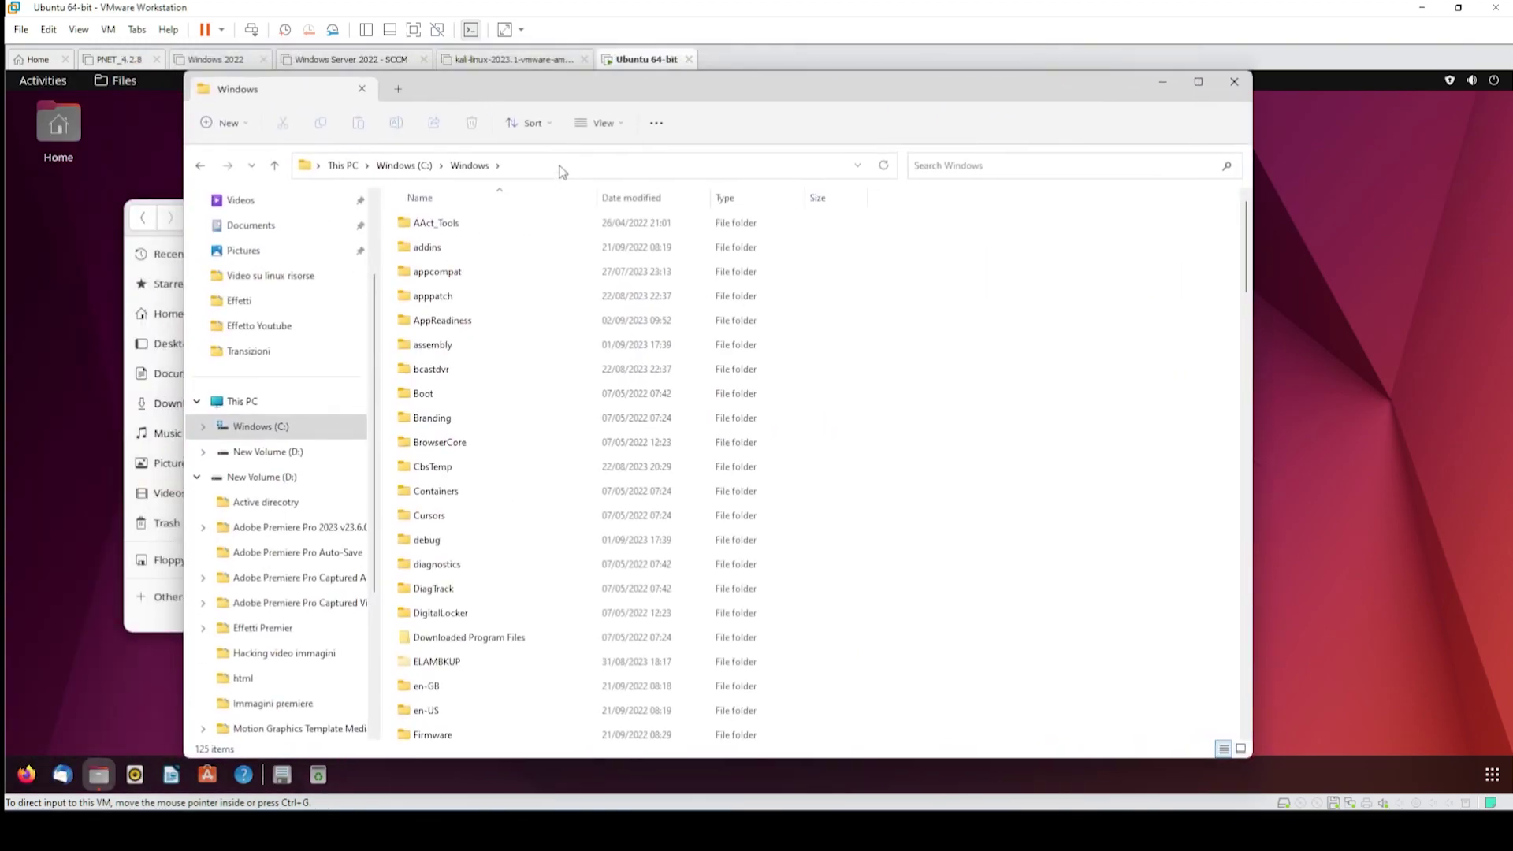
pyautogui.scroll(-5, 557, 416)
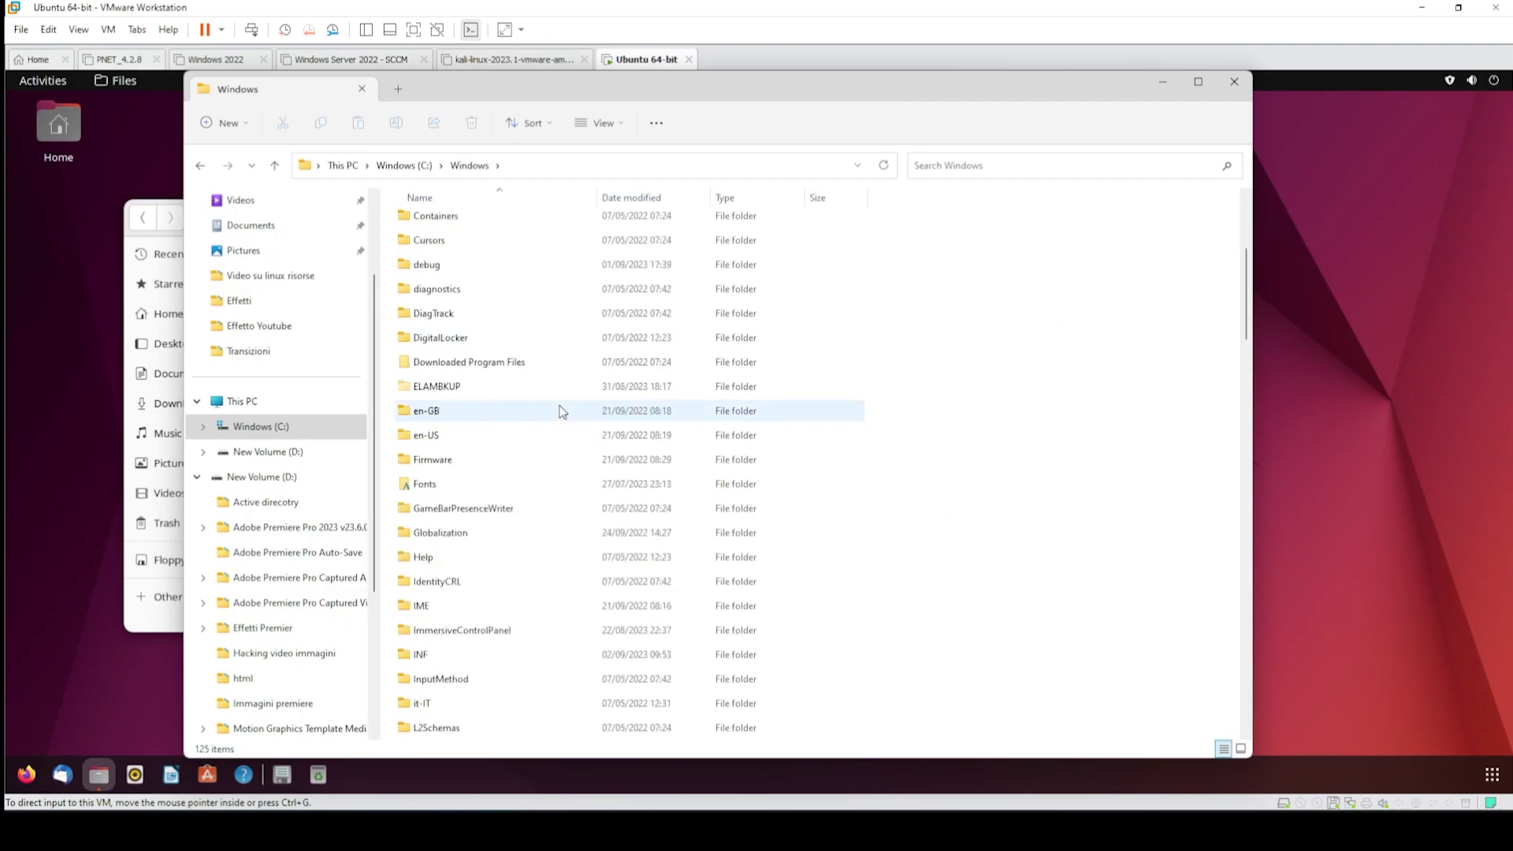
pyautogui.scroll(-6, 561, 411)
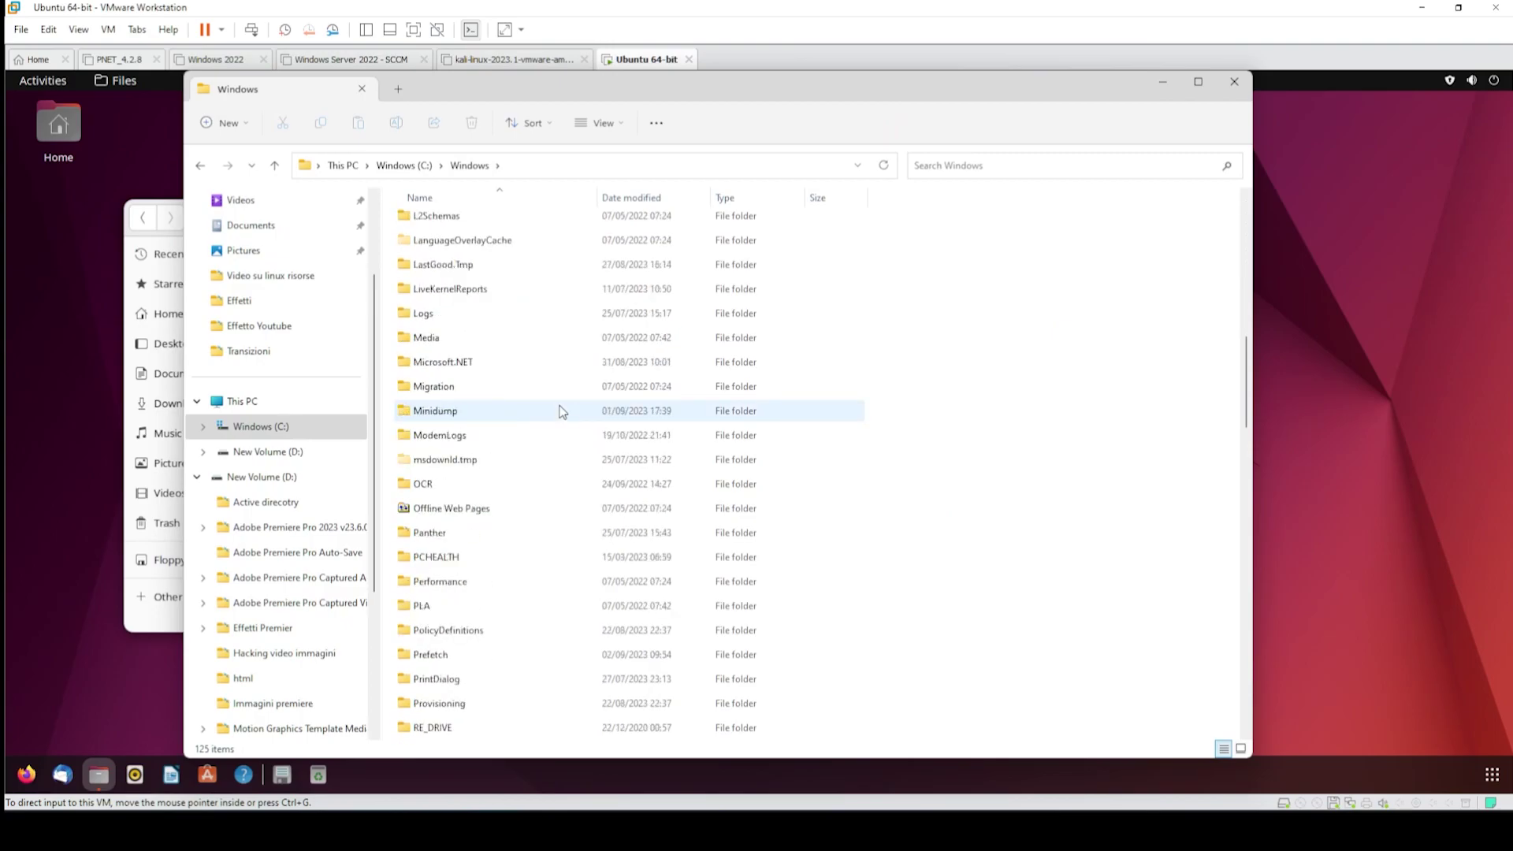
pyautogui.scroll(-18, 562, 411)
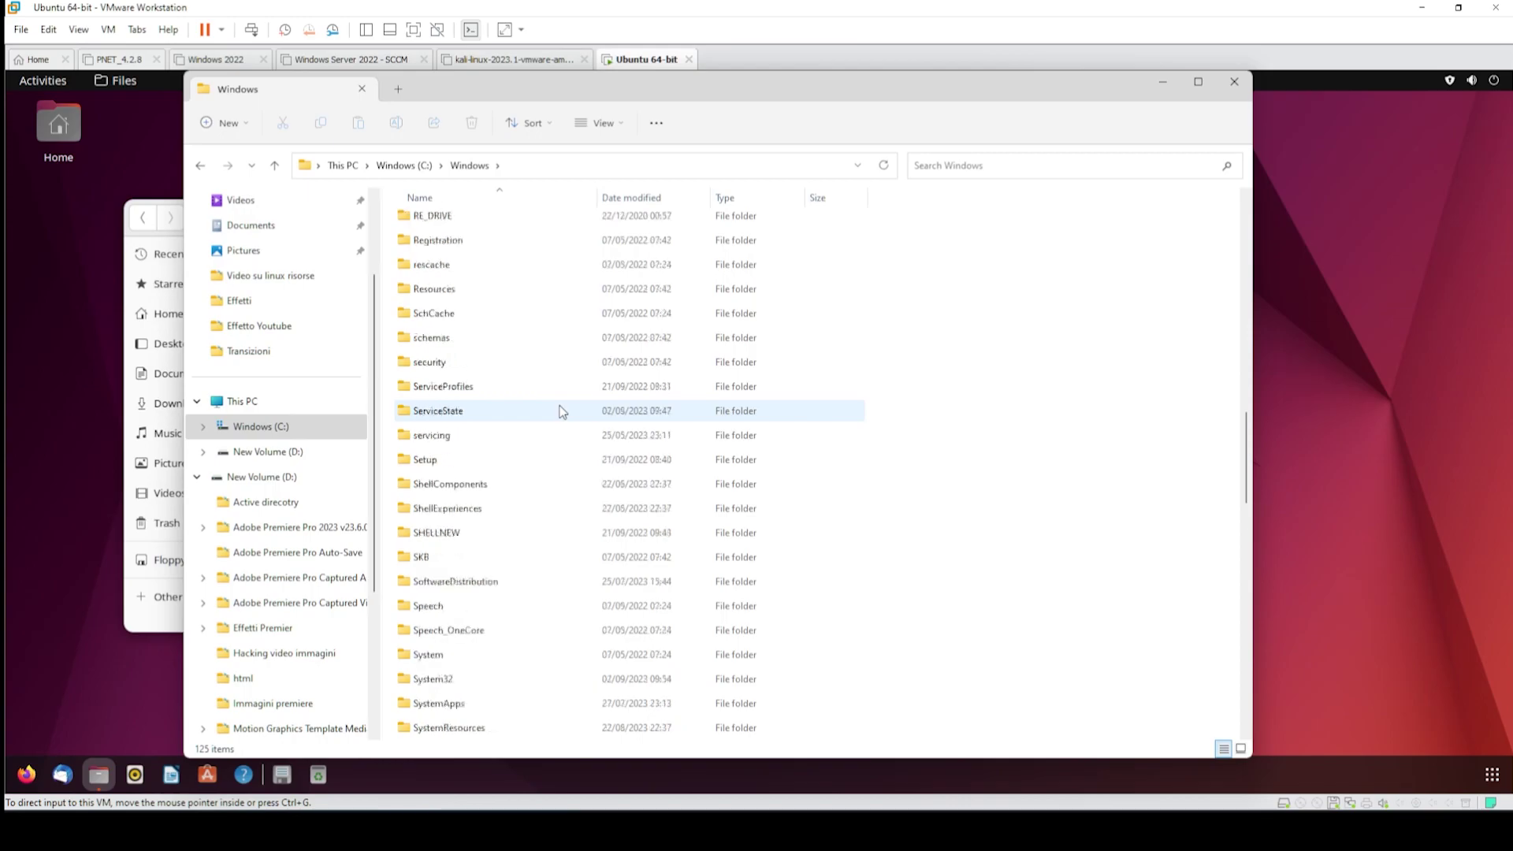
pyautogui.scroll(6, 562, 412)
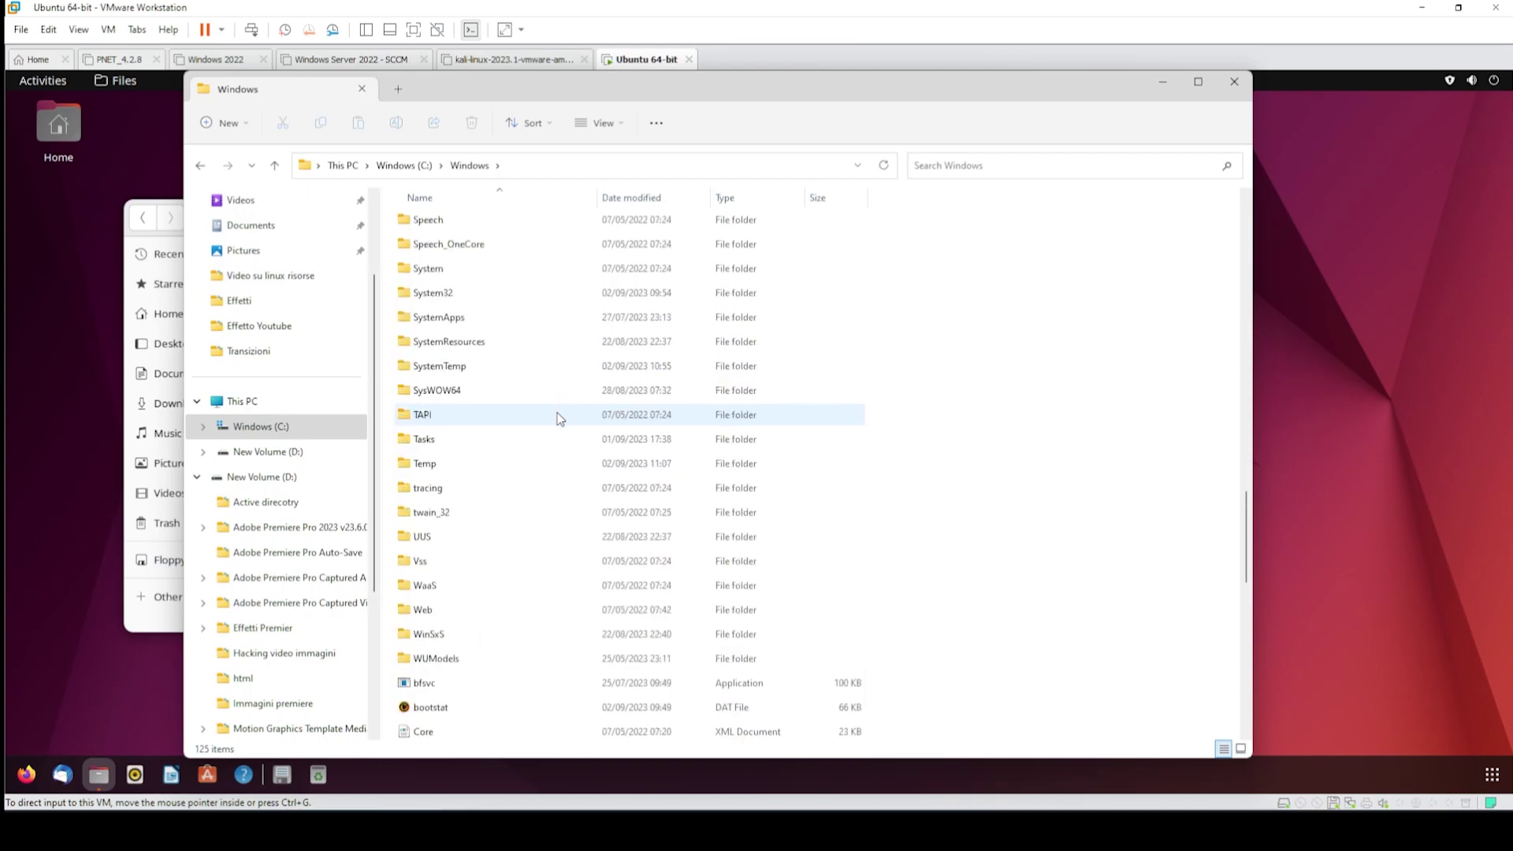
pyautogui.scroll(1, 559, 418)
pyautogui.click(483, 363)
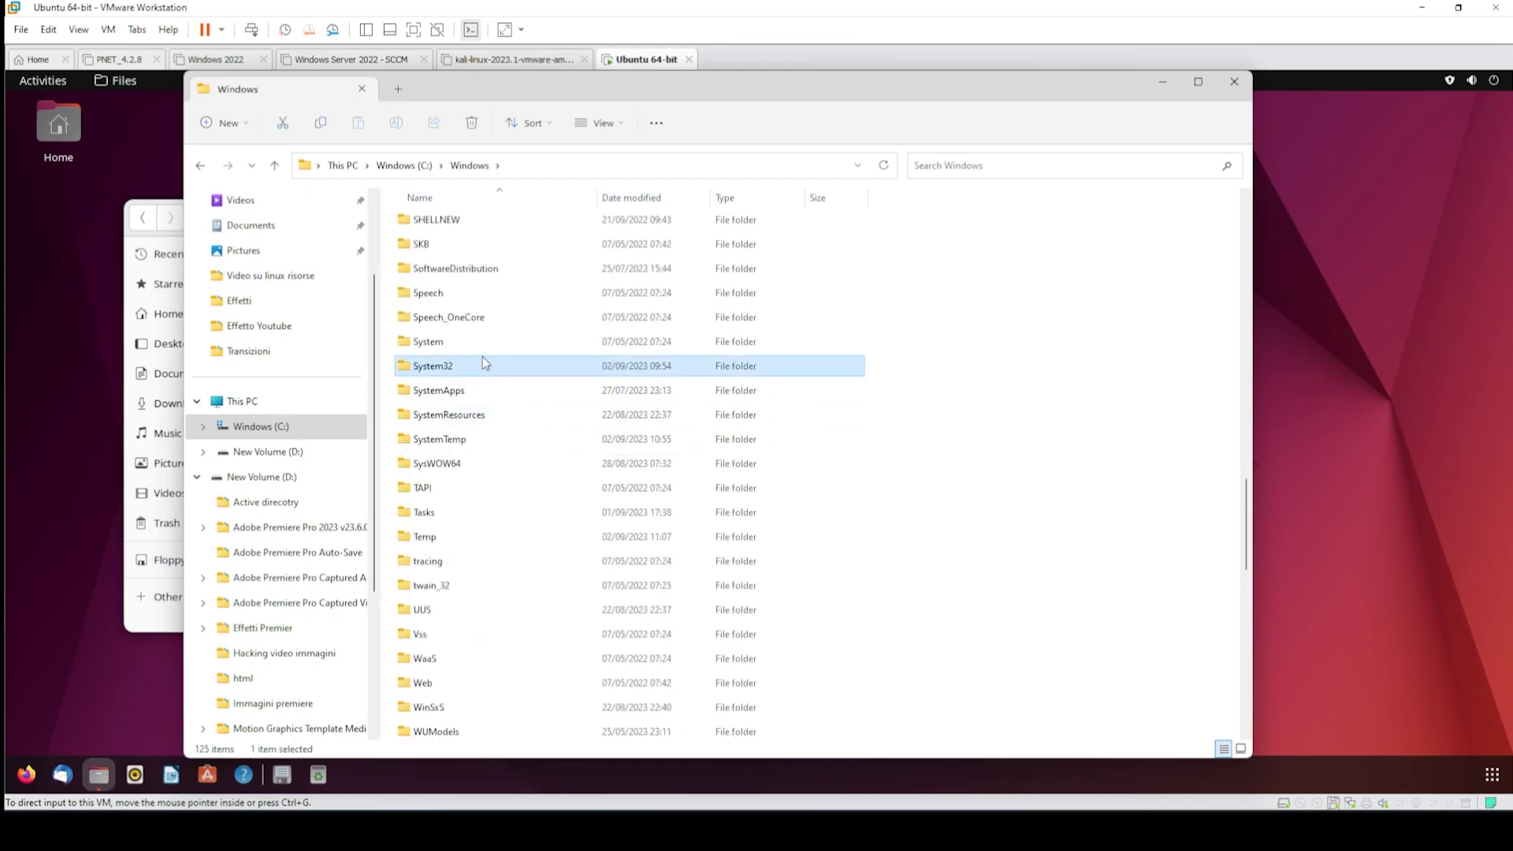
pyautogui.click(477, 463)
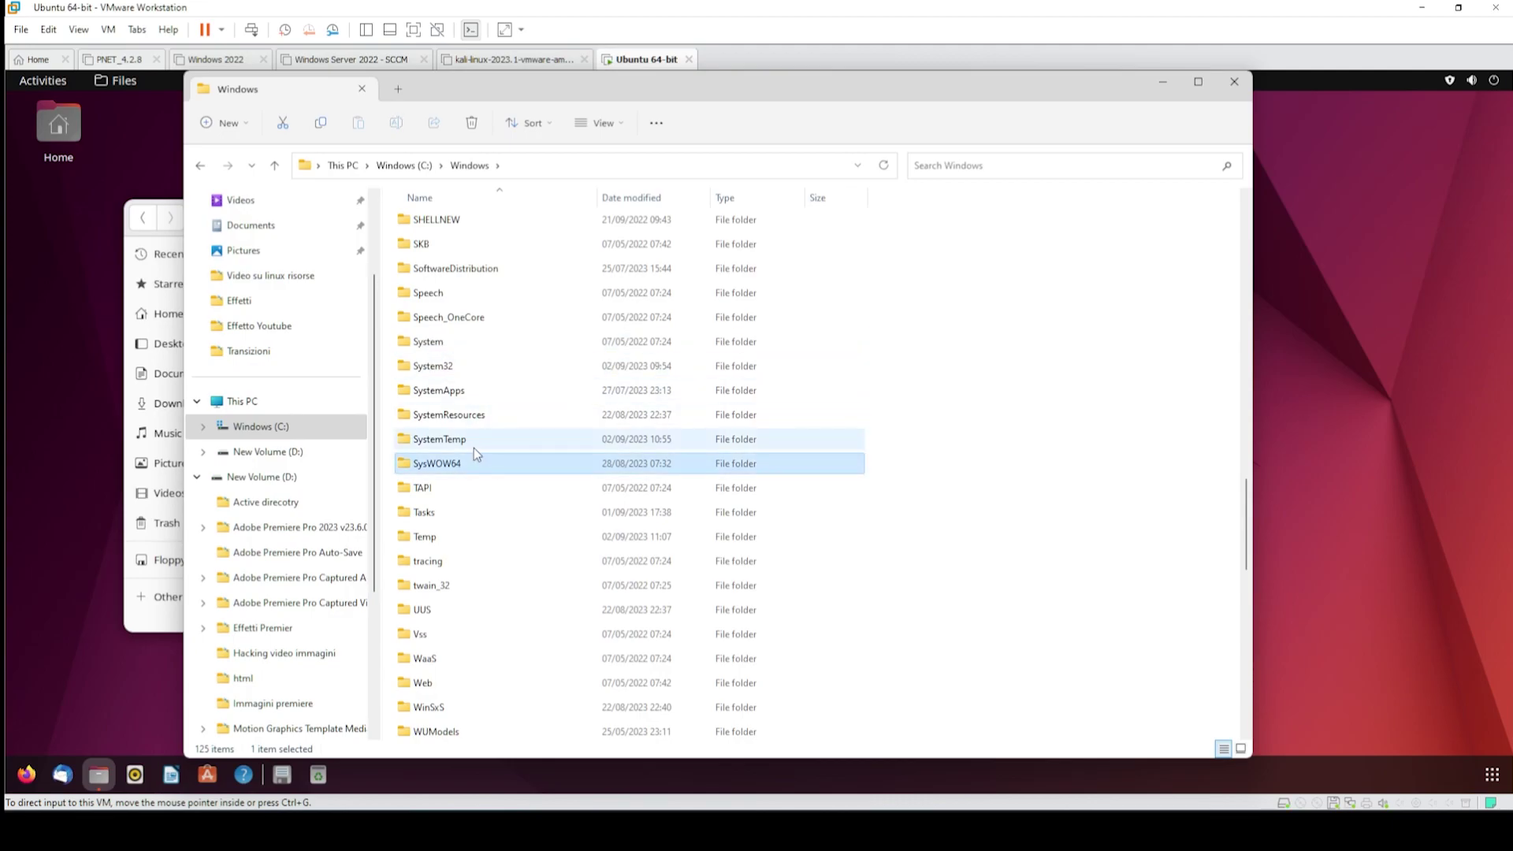
pyautogui.click(475, 448)
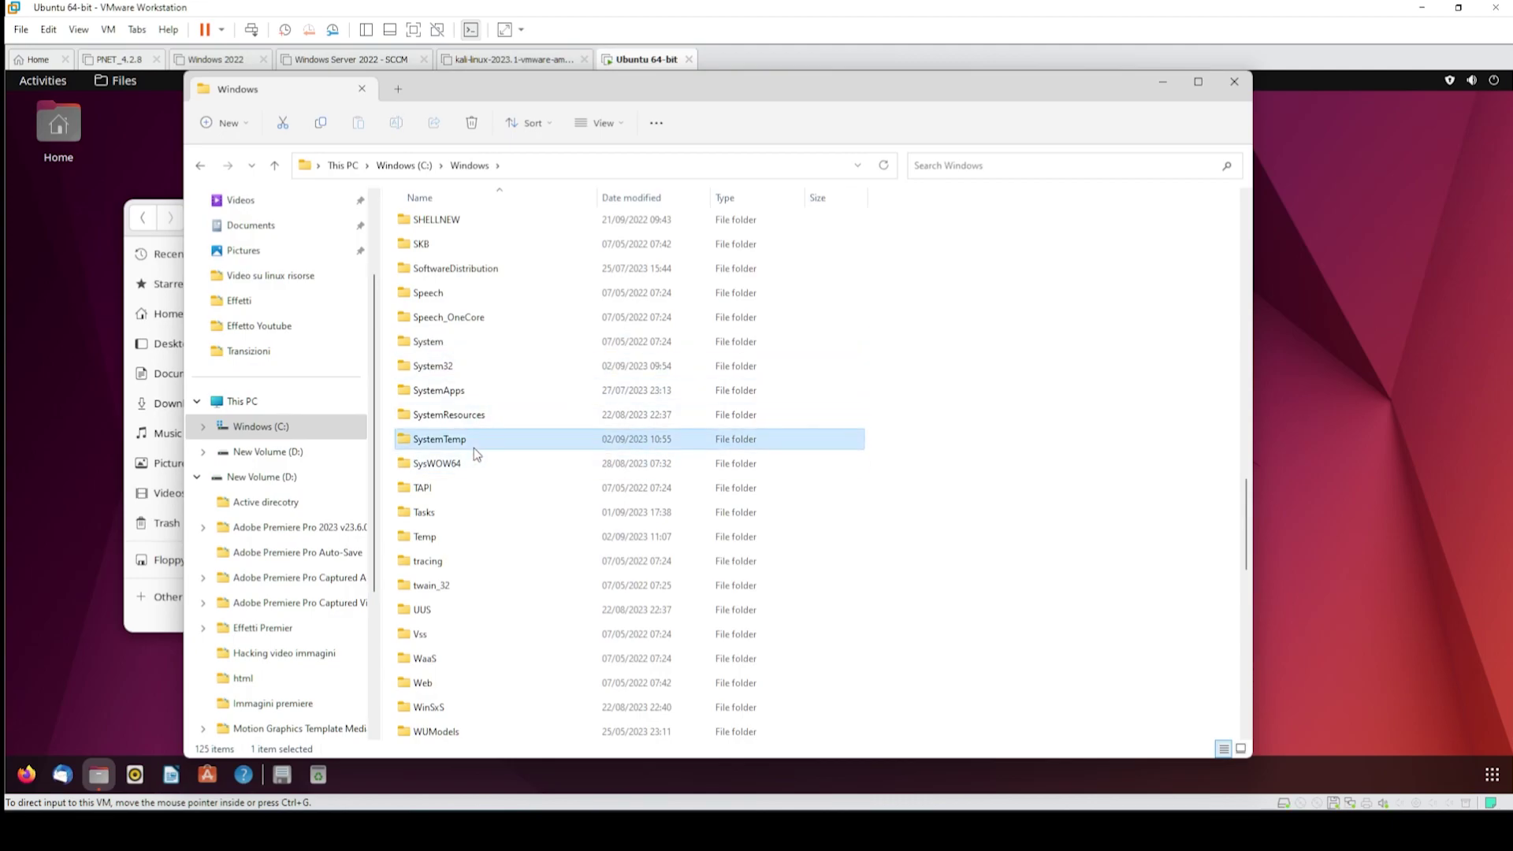
pyautogui.click(488, 391)
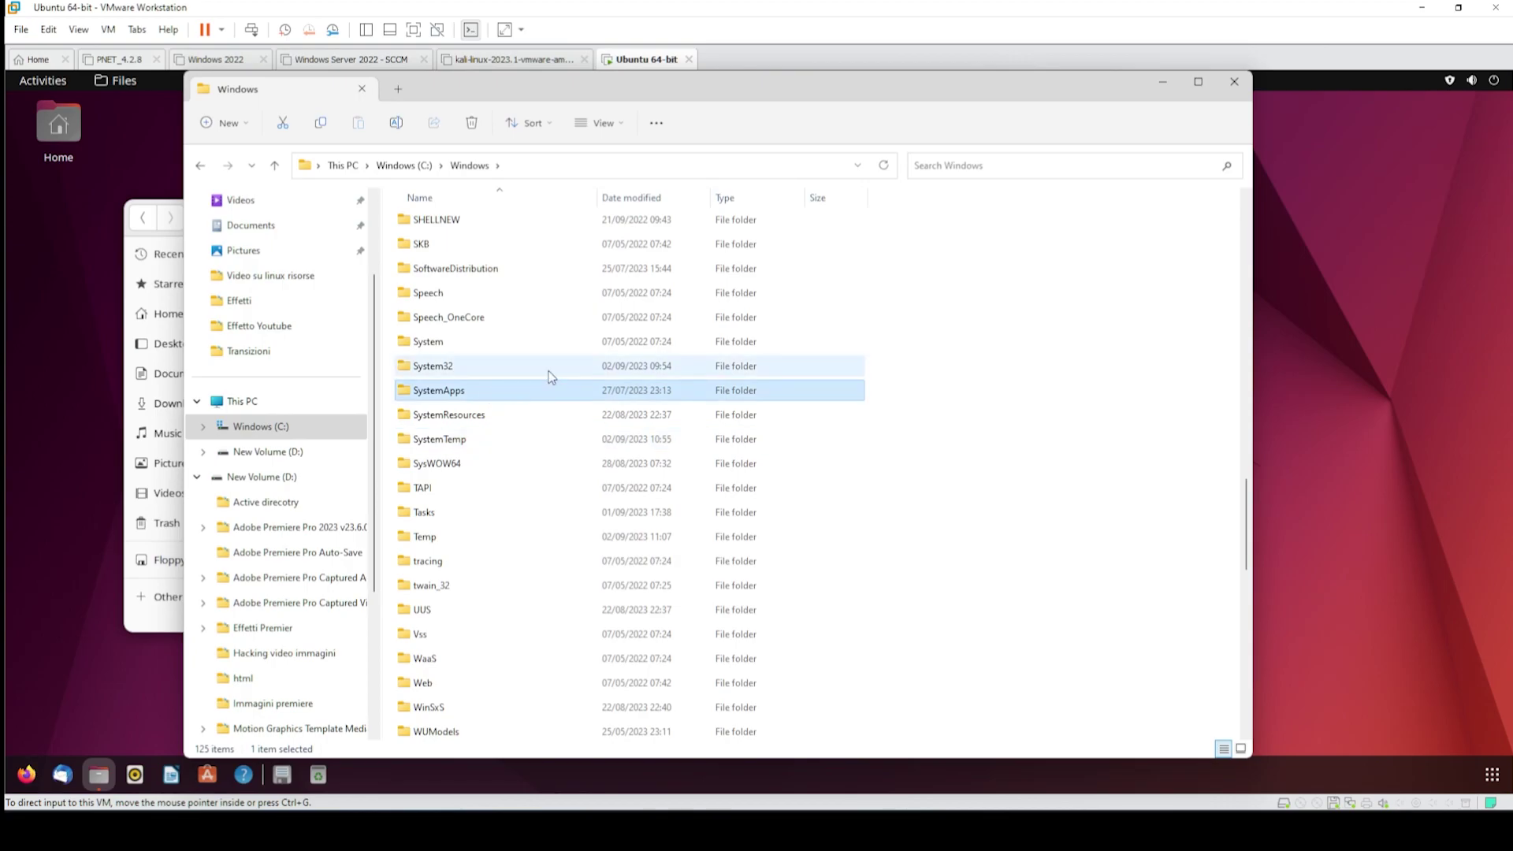
pyautogui.scroll(4, 551, 378)
pyautogui.click(1233, 81)
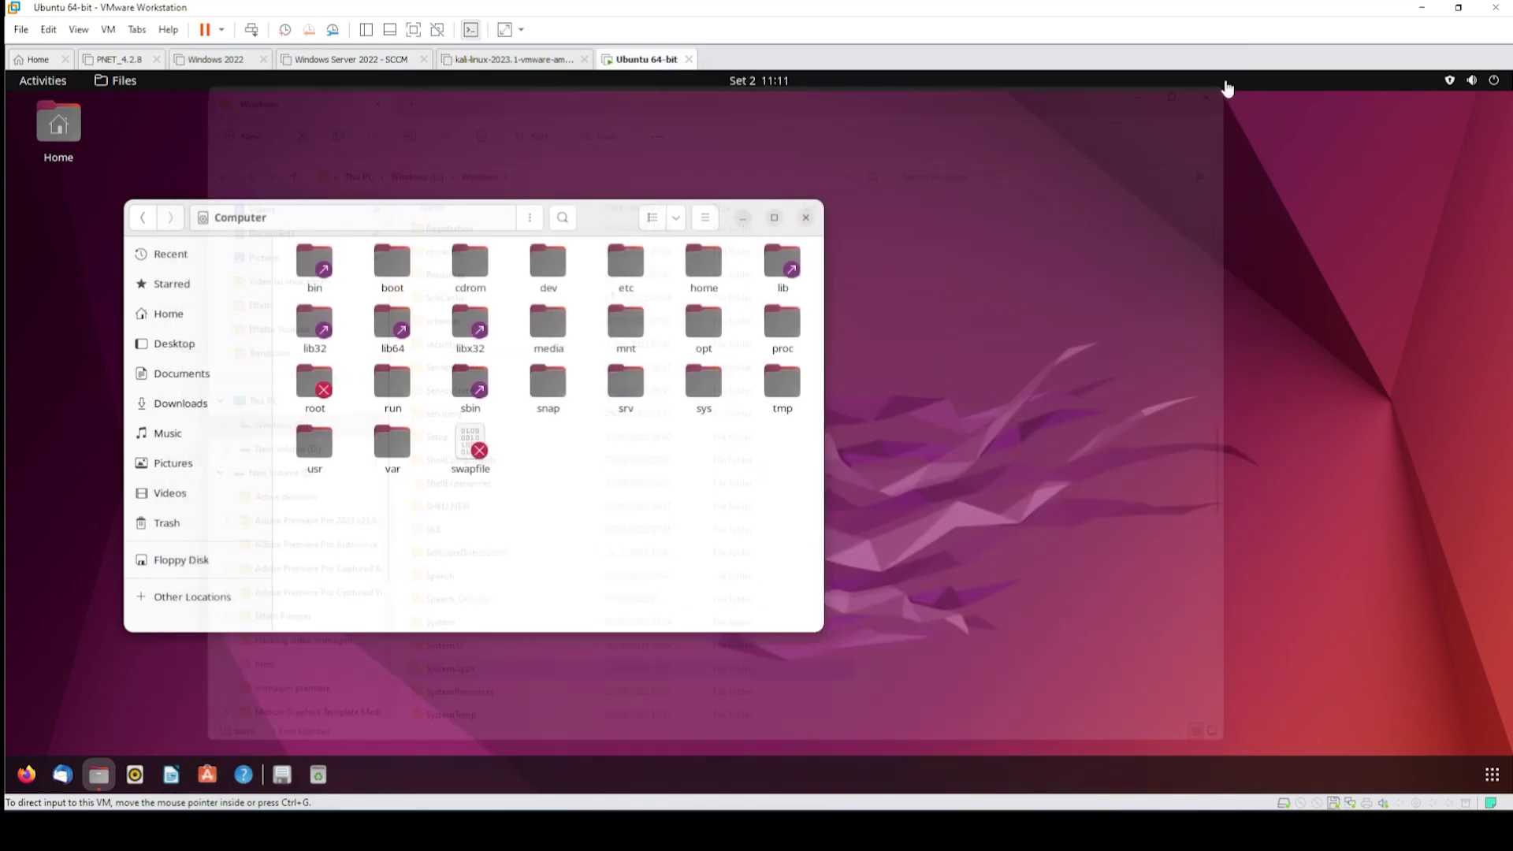